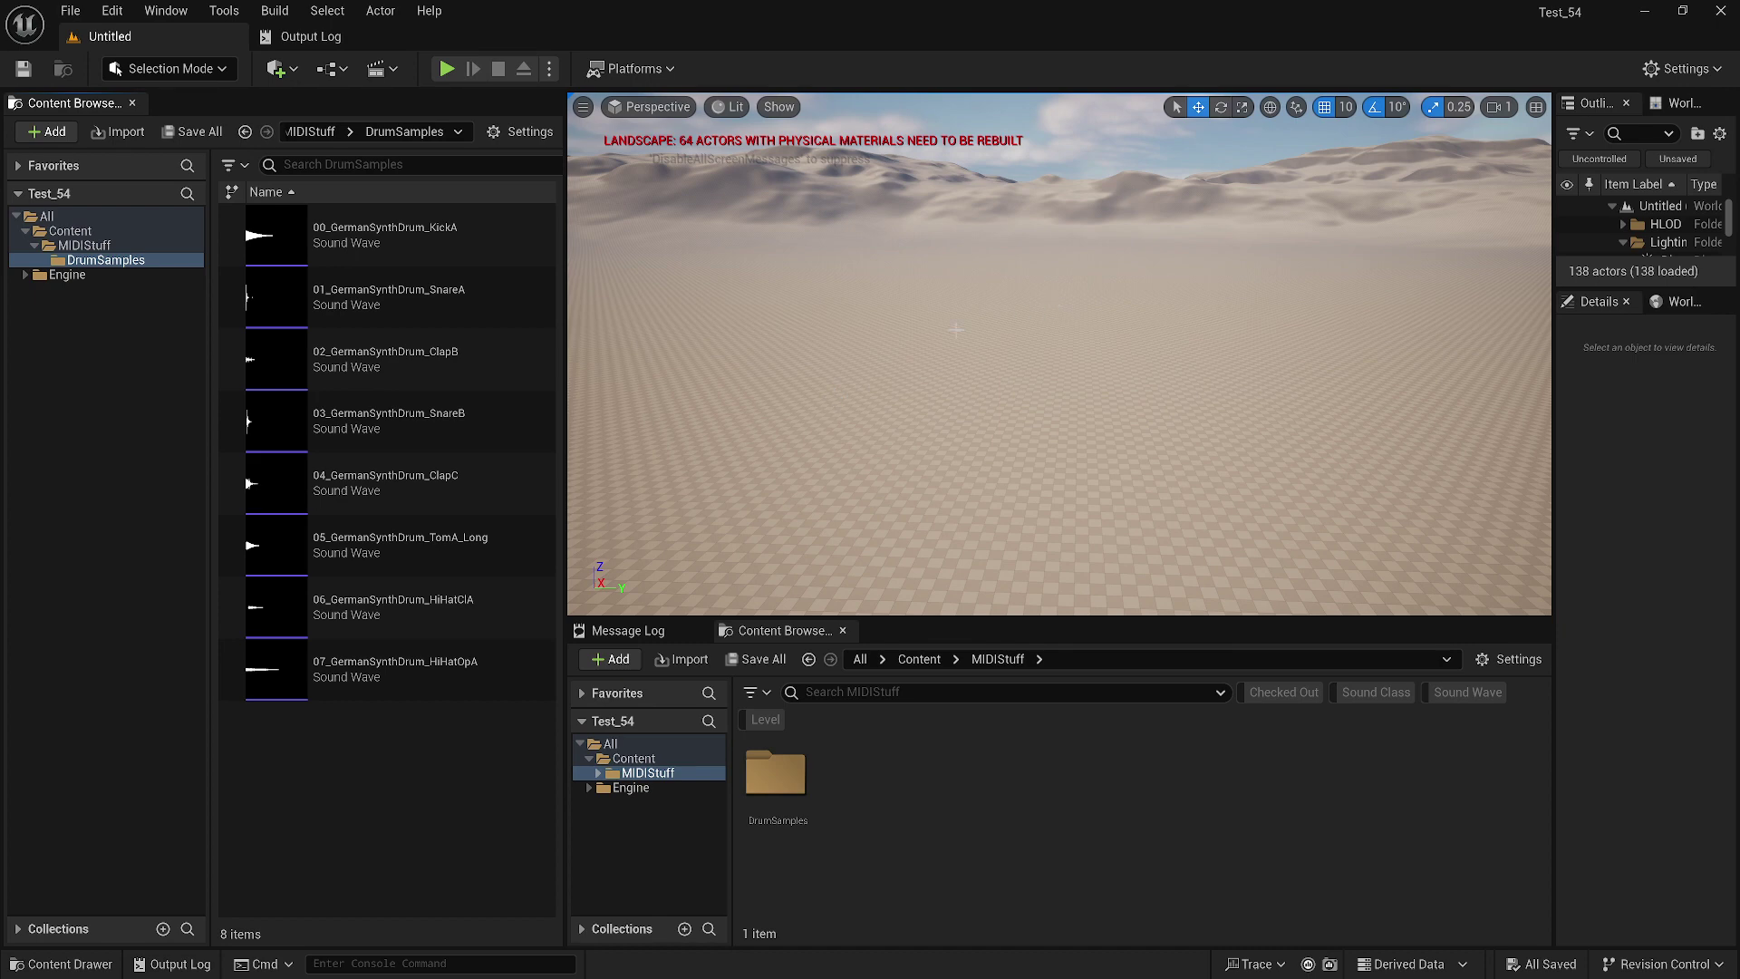
Step: Look over the German synth drum sound waves in the DrumSamples folder and check the kick, snare and clap asset details
mouse_move(387, 235)
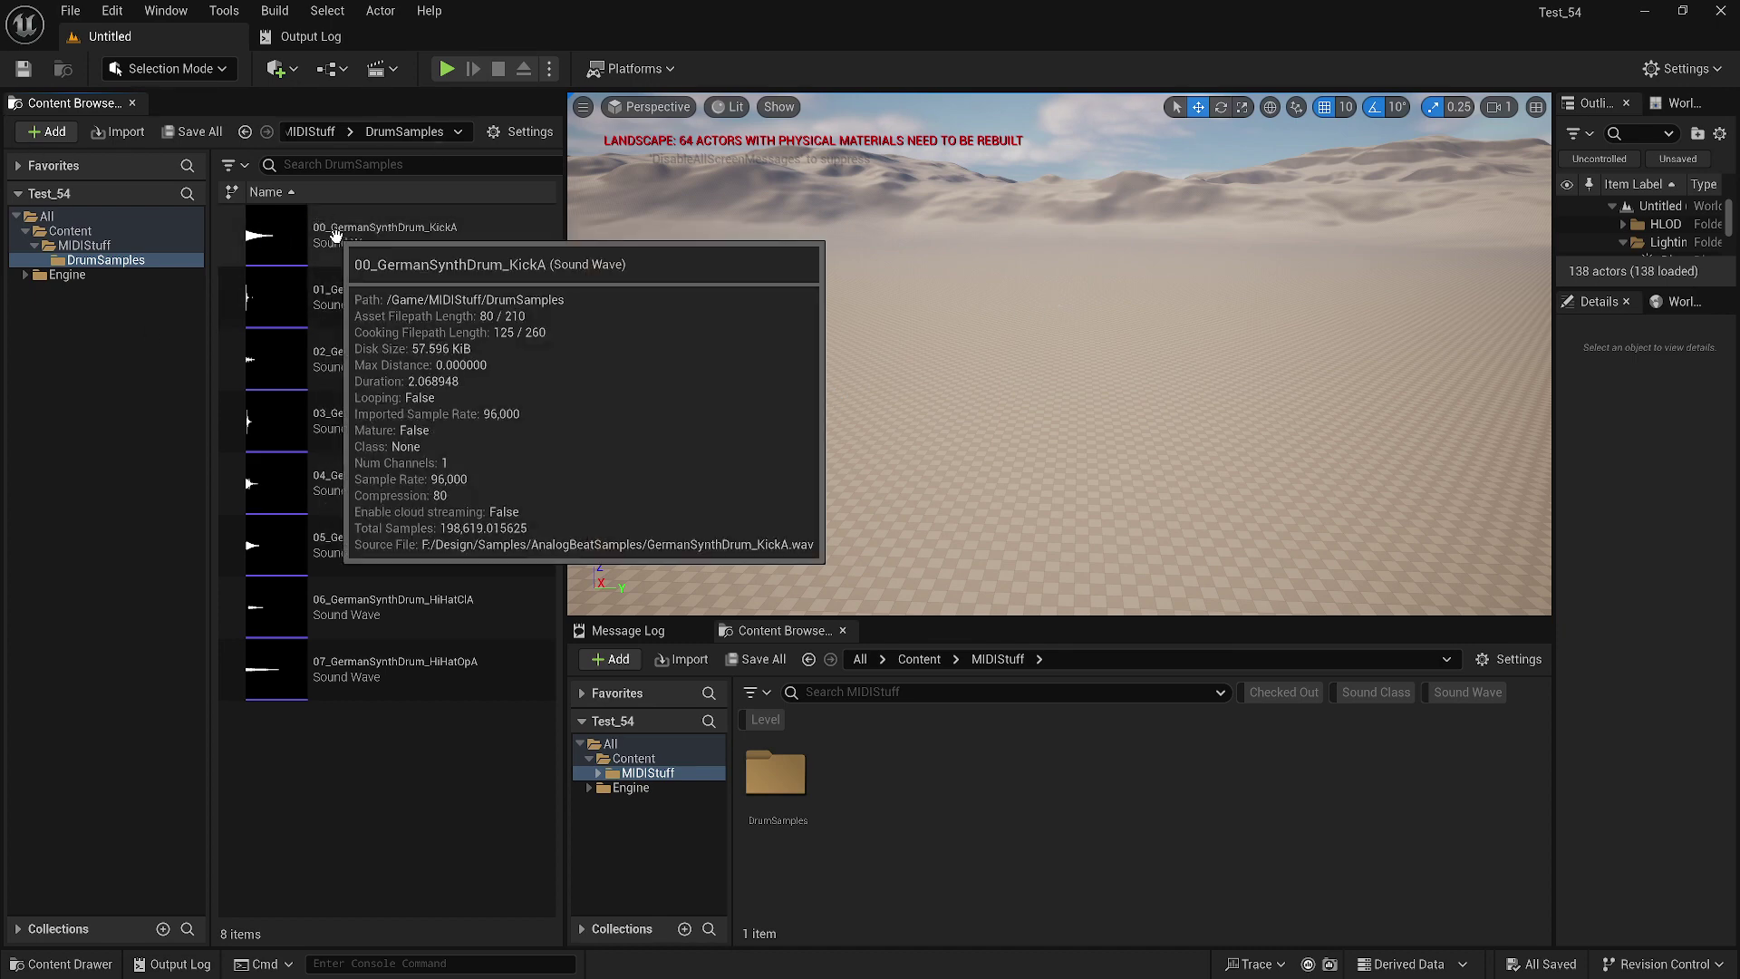
click(398, 229)
click(384, 301)
click(384, 371)
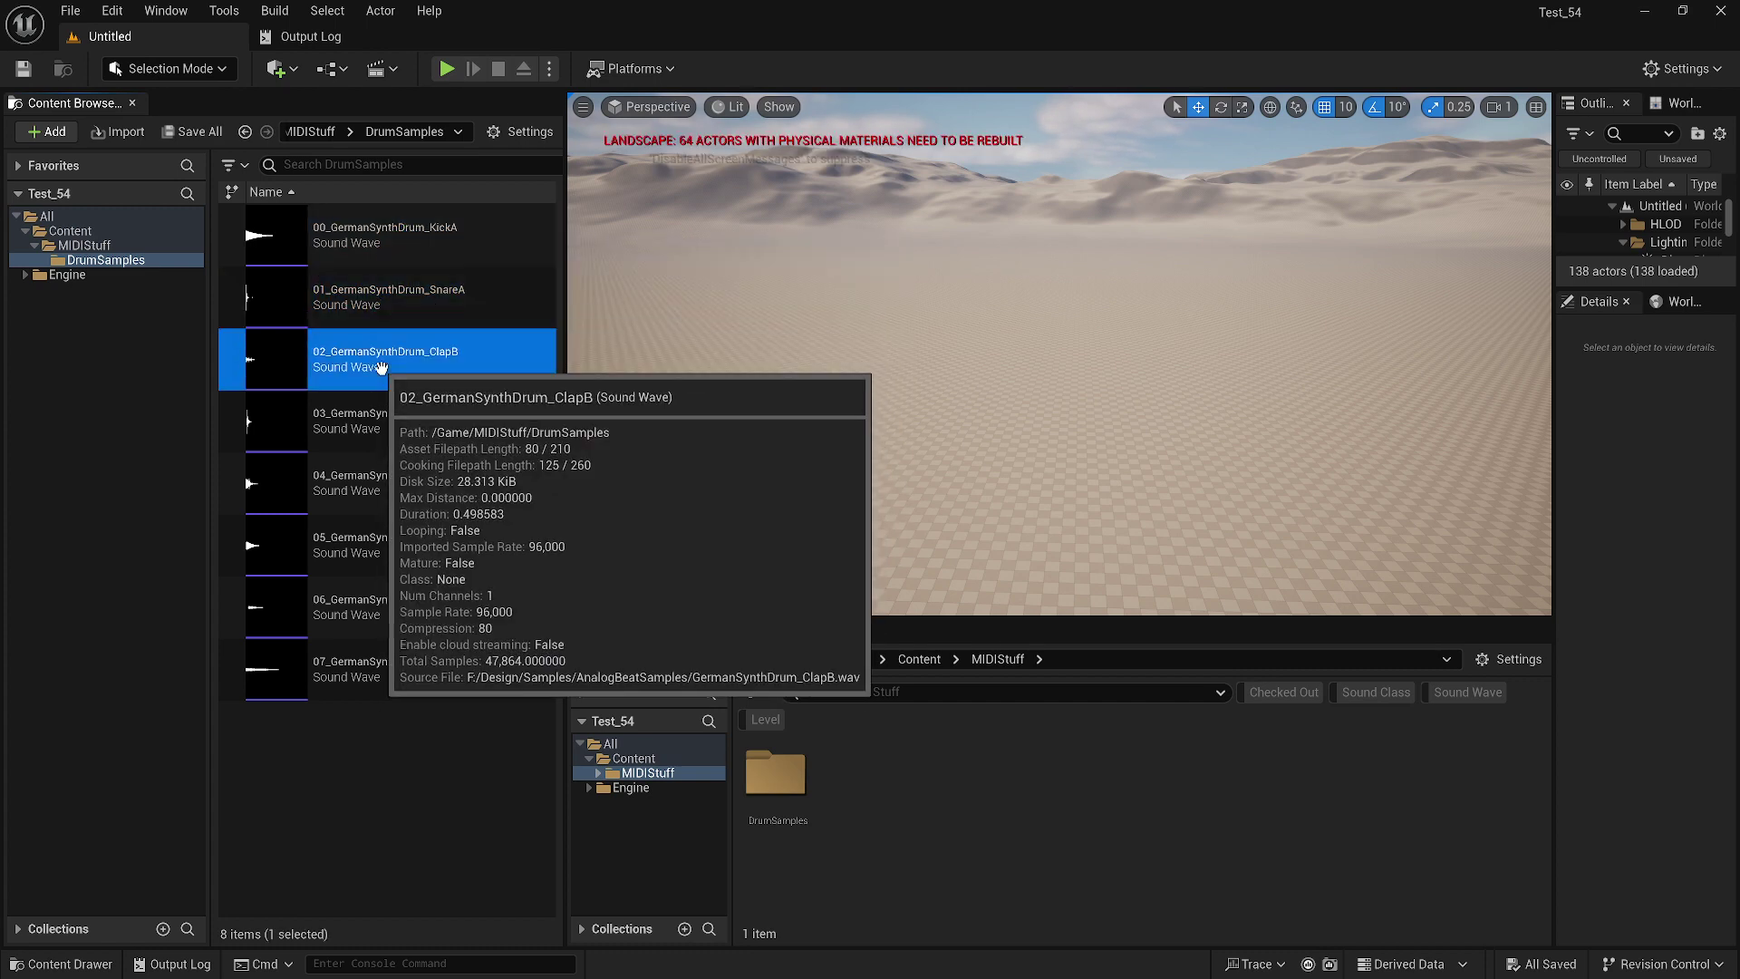
click(384, 297)
click(383, 257)
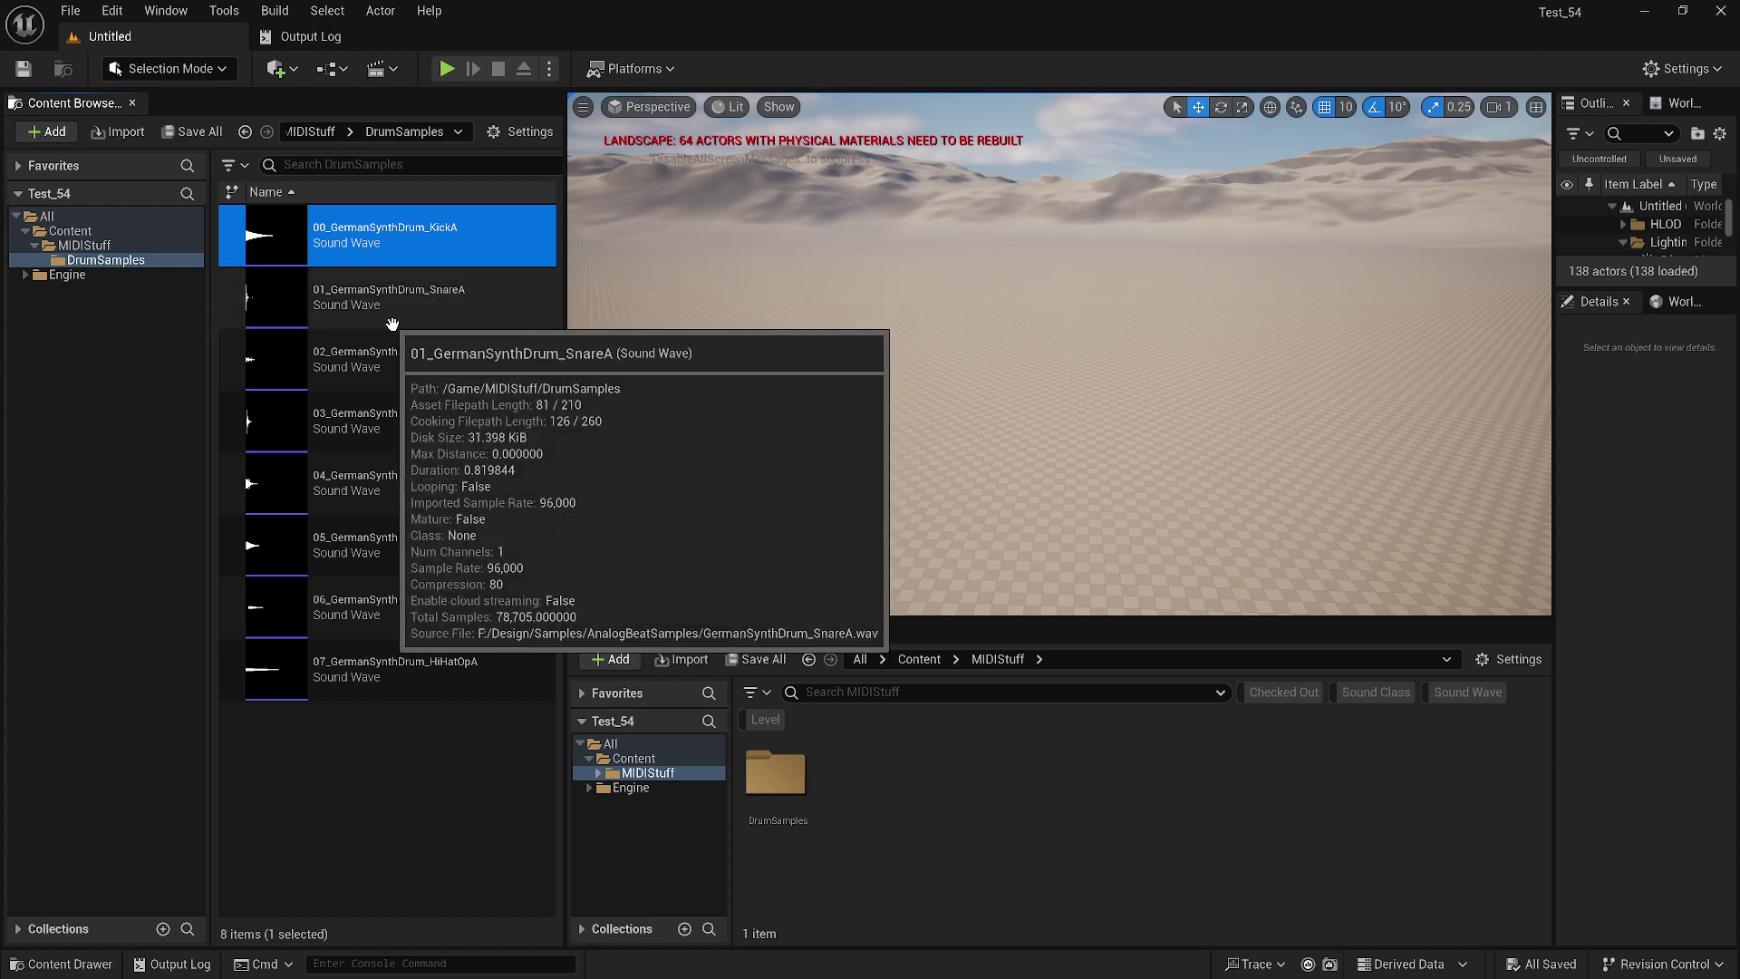
mouse_move(277, 243)
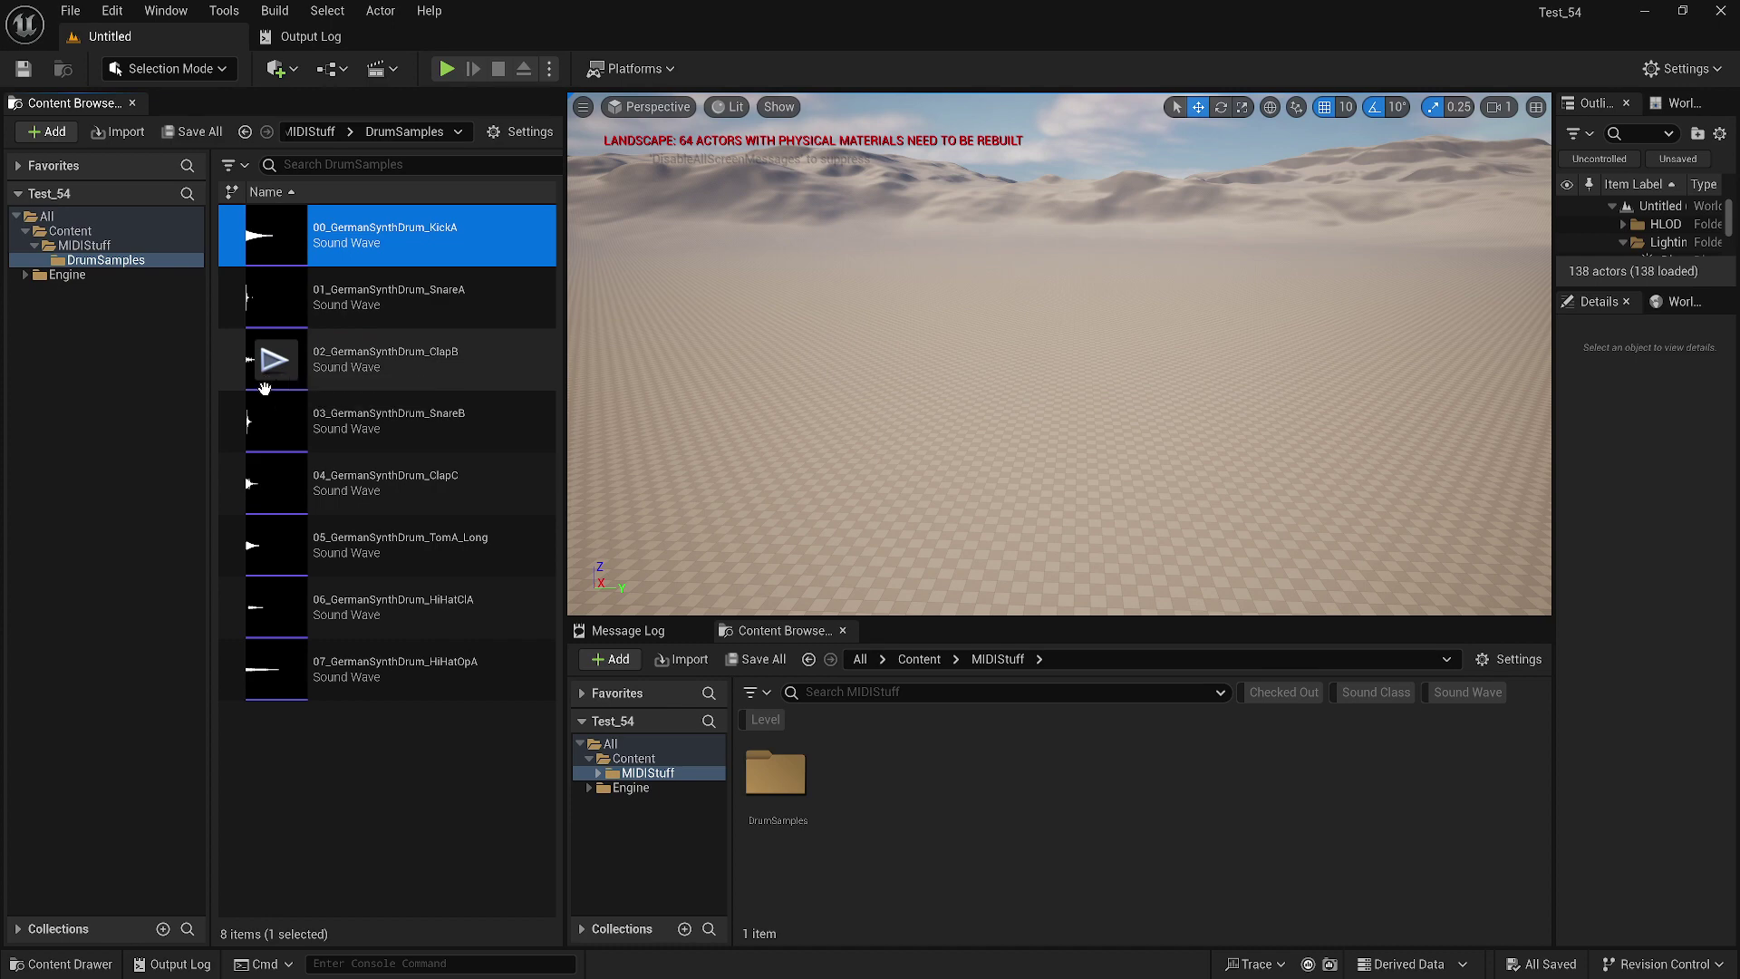
mouse_move(295, 444)
mouse_move(278, 361)
mouse_move(299, 675)
mouse_move(272, 620)
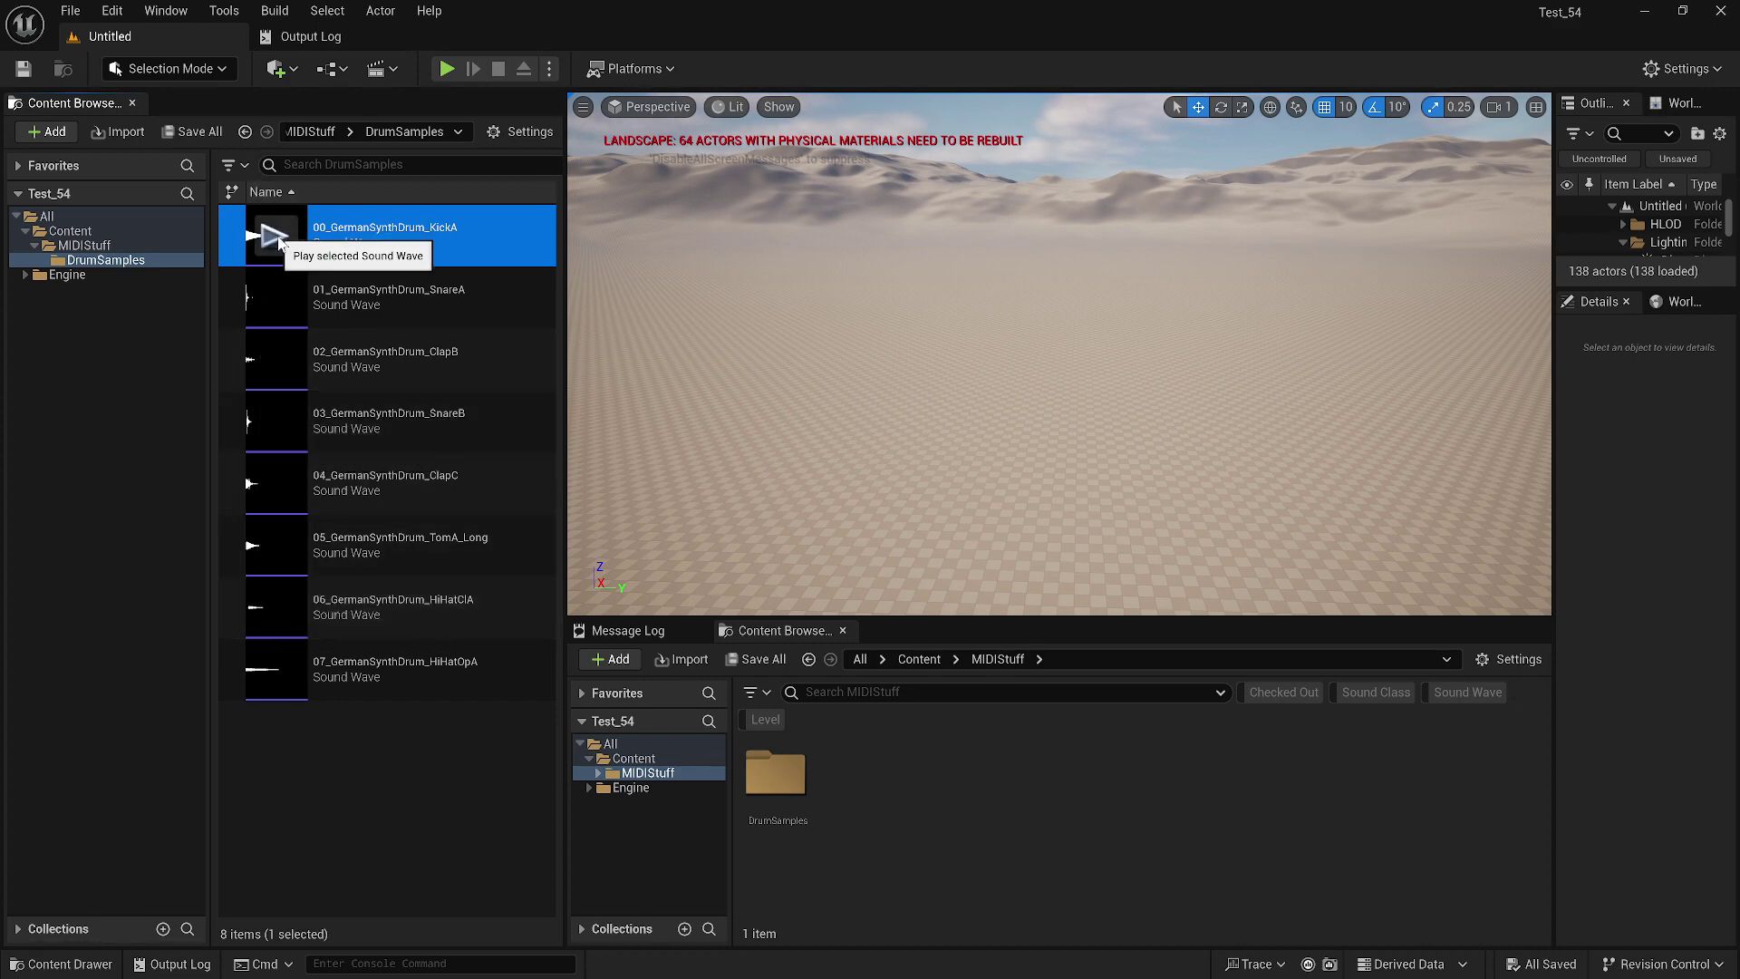
Step: Preview several of the drum sound waves by ear, including the kick, snare, clap, tom and open hi-hat
click(276, 359)
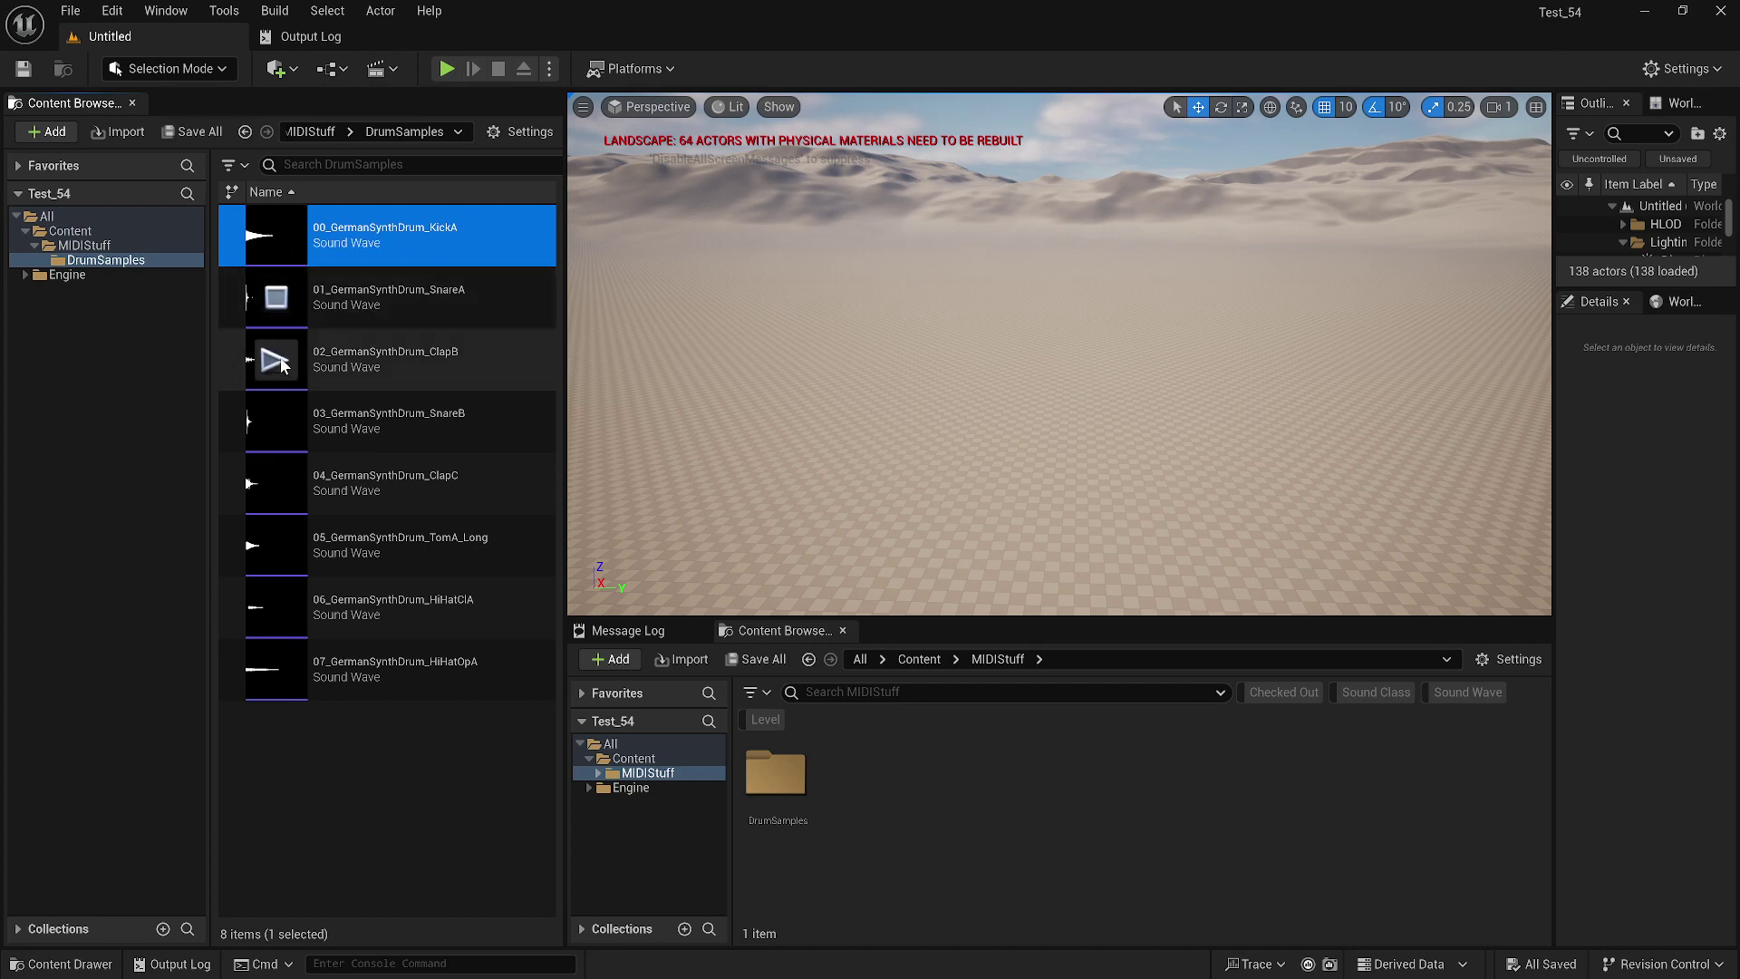
click(275, 544)
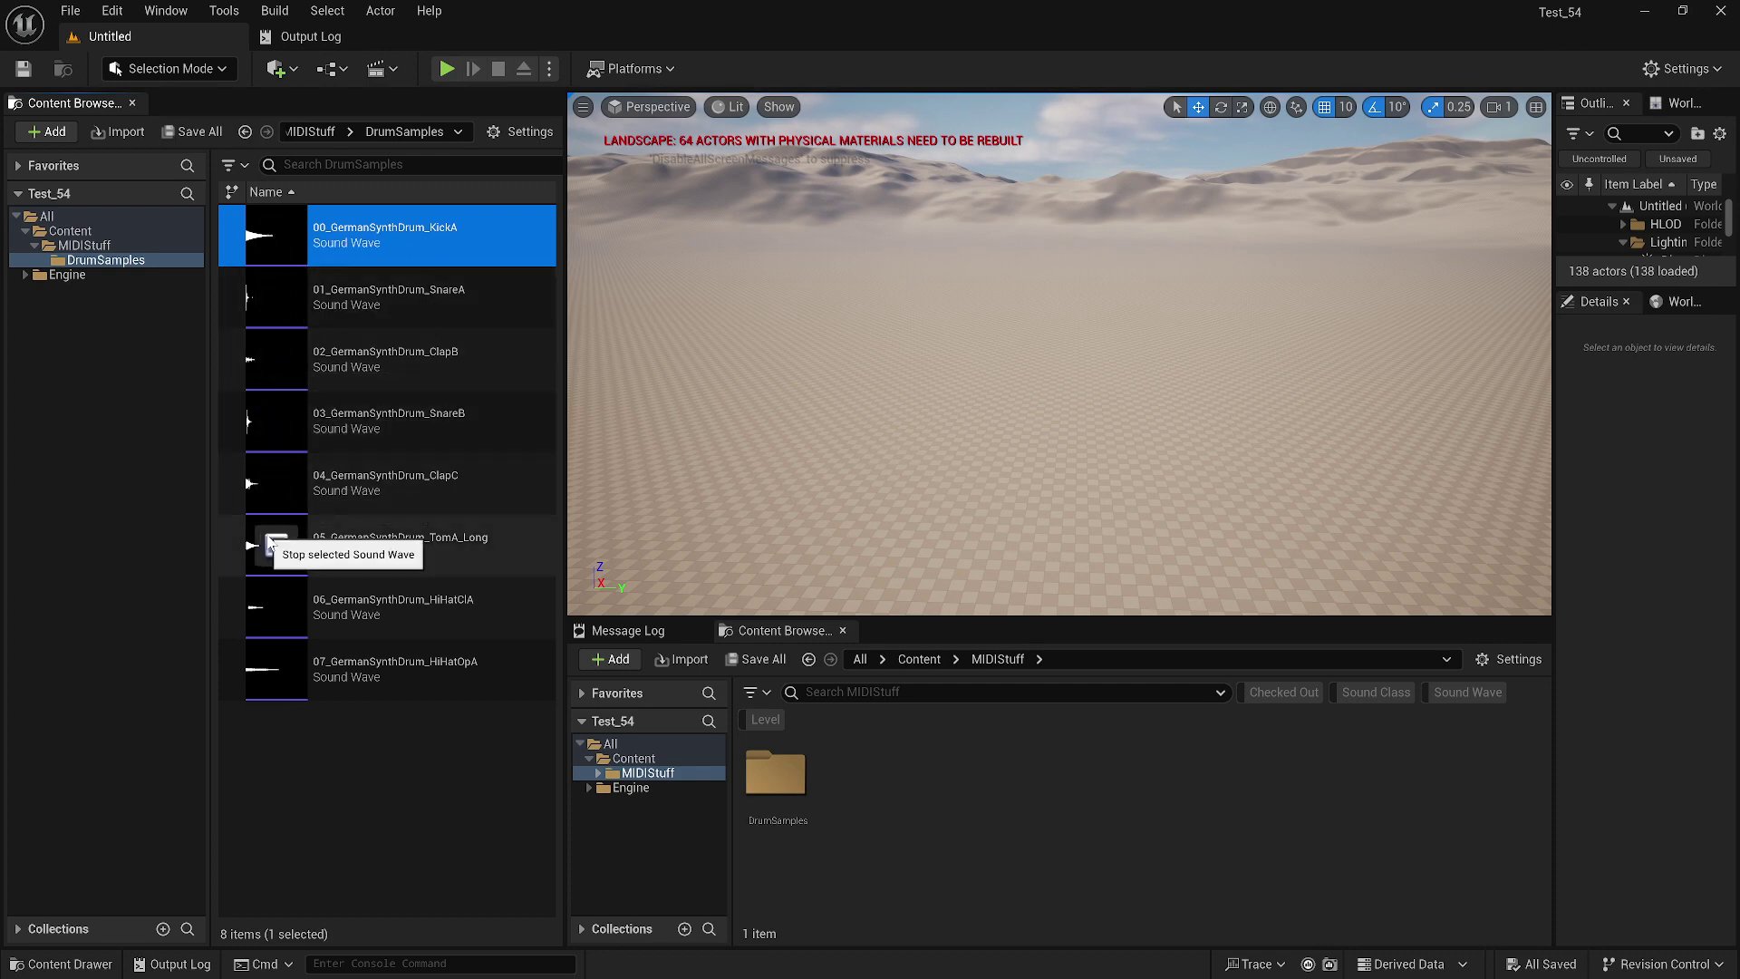
click(277, 668)
click(275, 544)
mouse_move(299, 248)
click(276, 237)
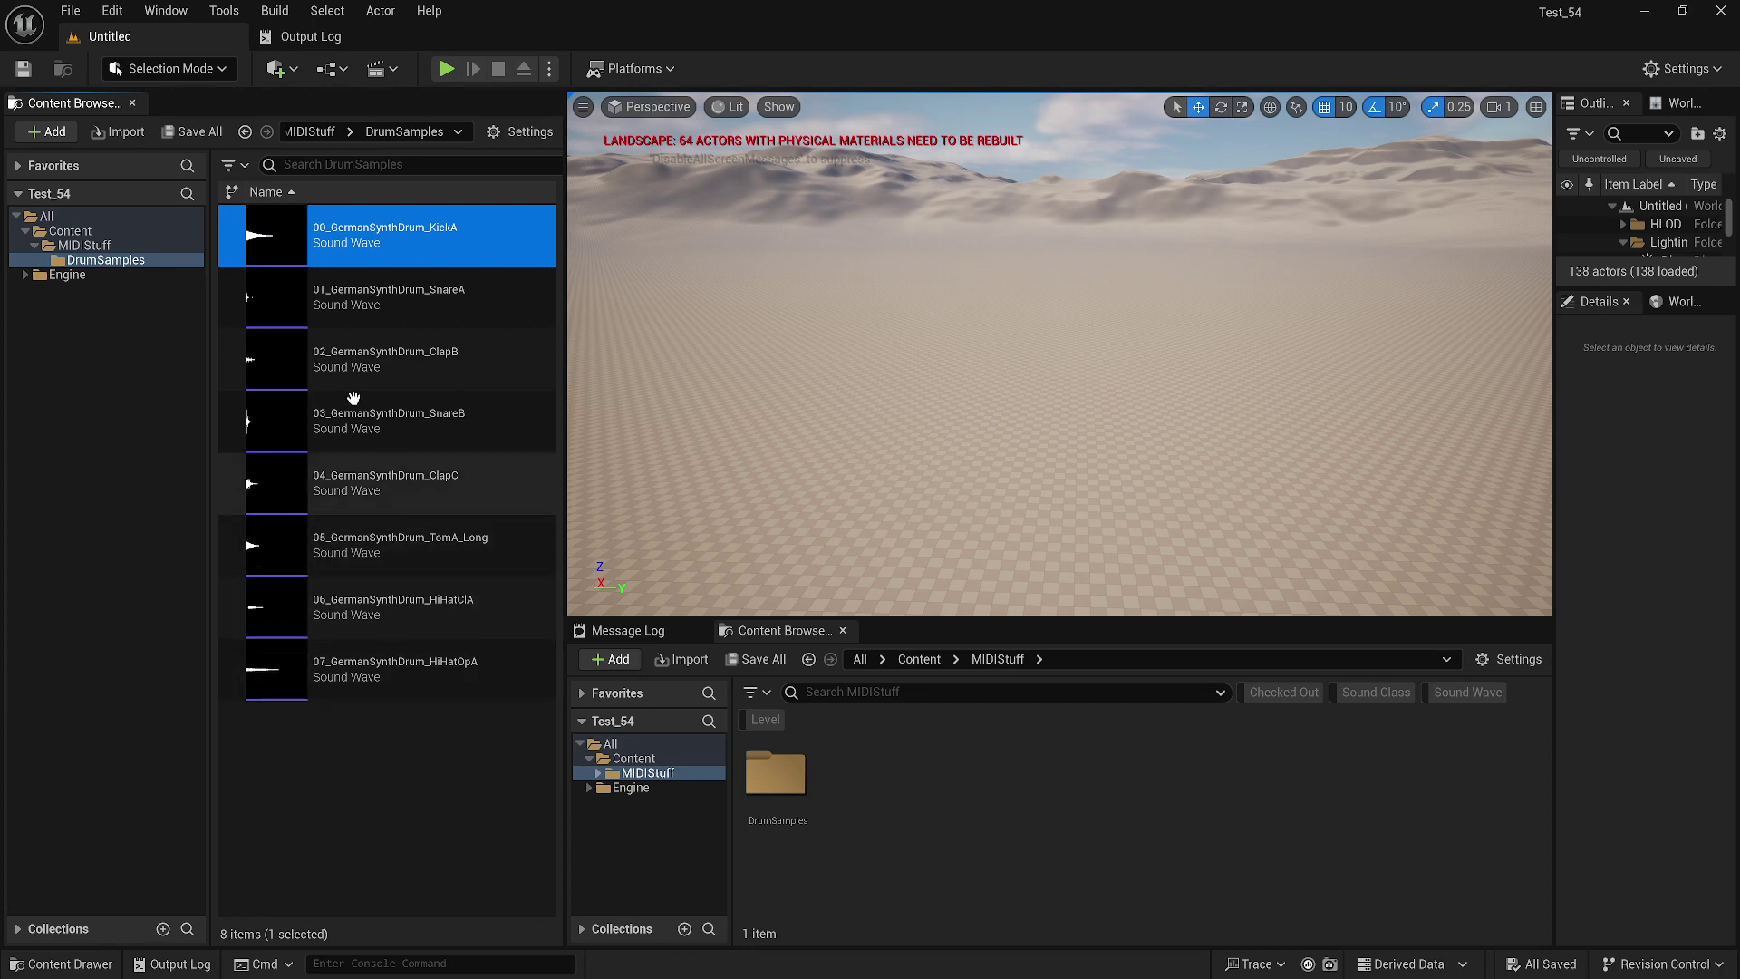
mouse_move(281, 364)
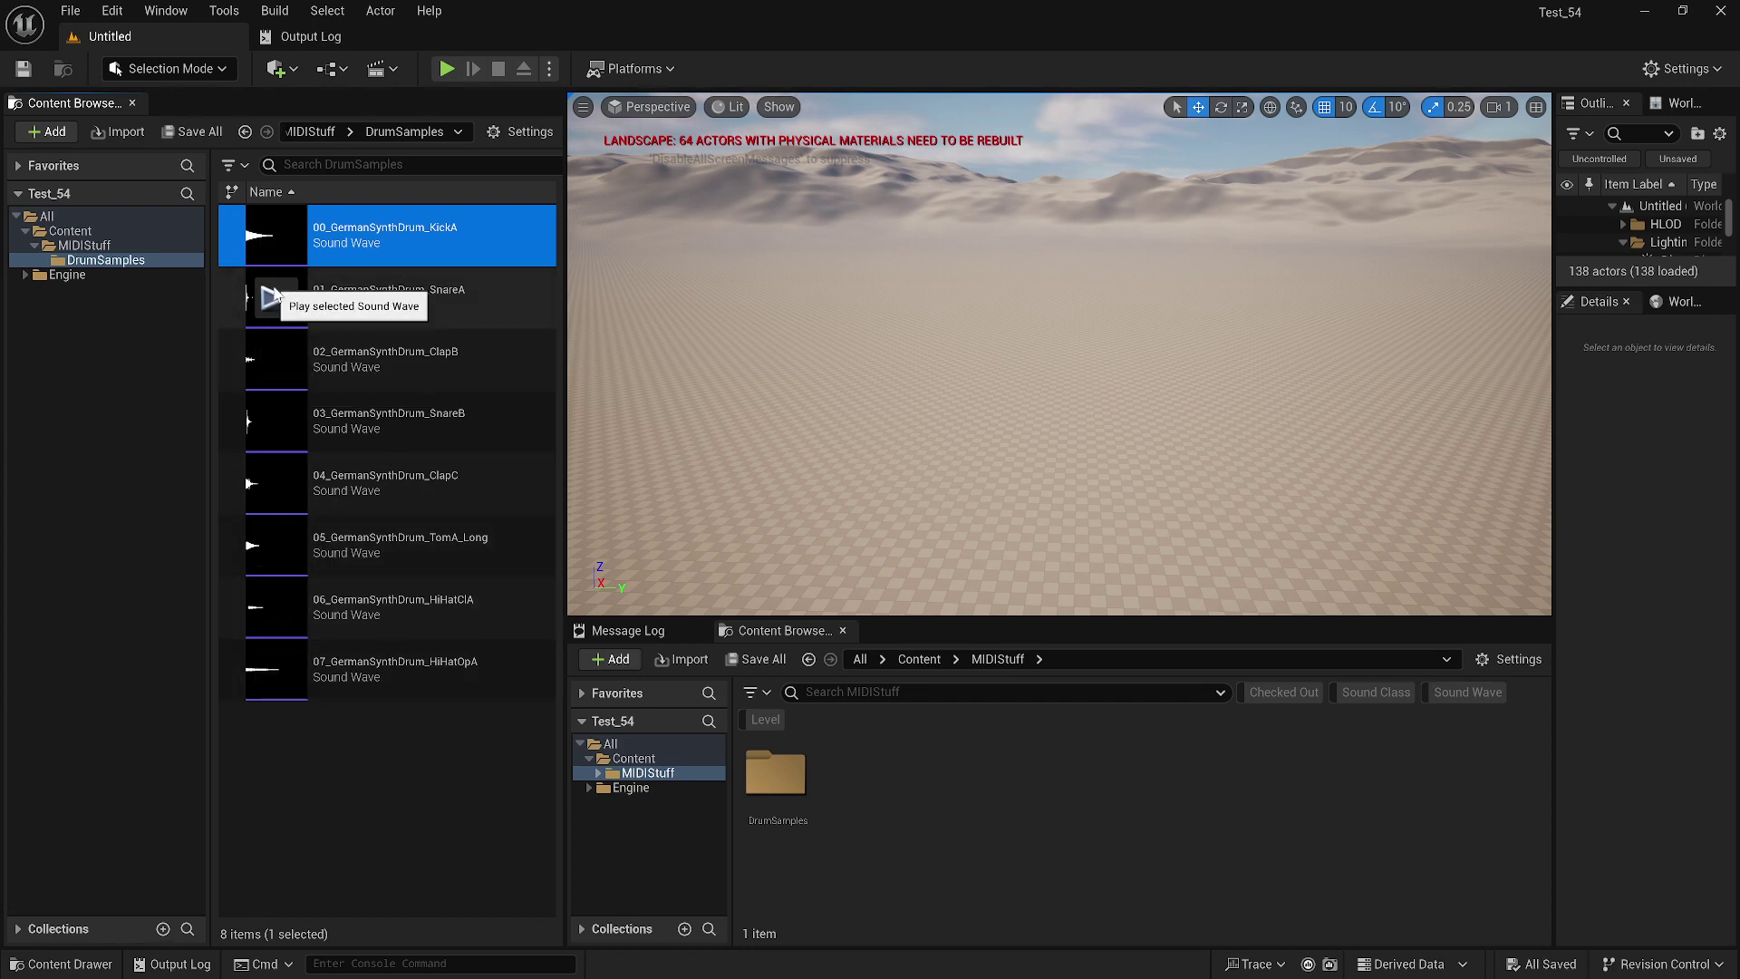
click(276, 299)
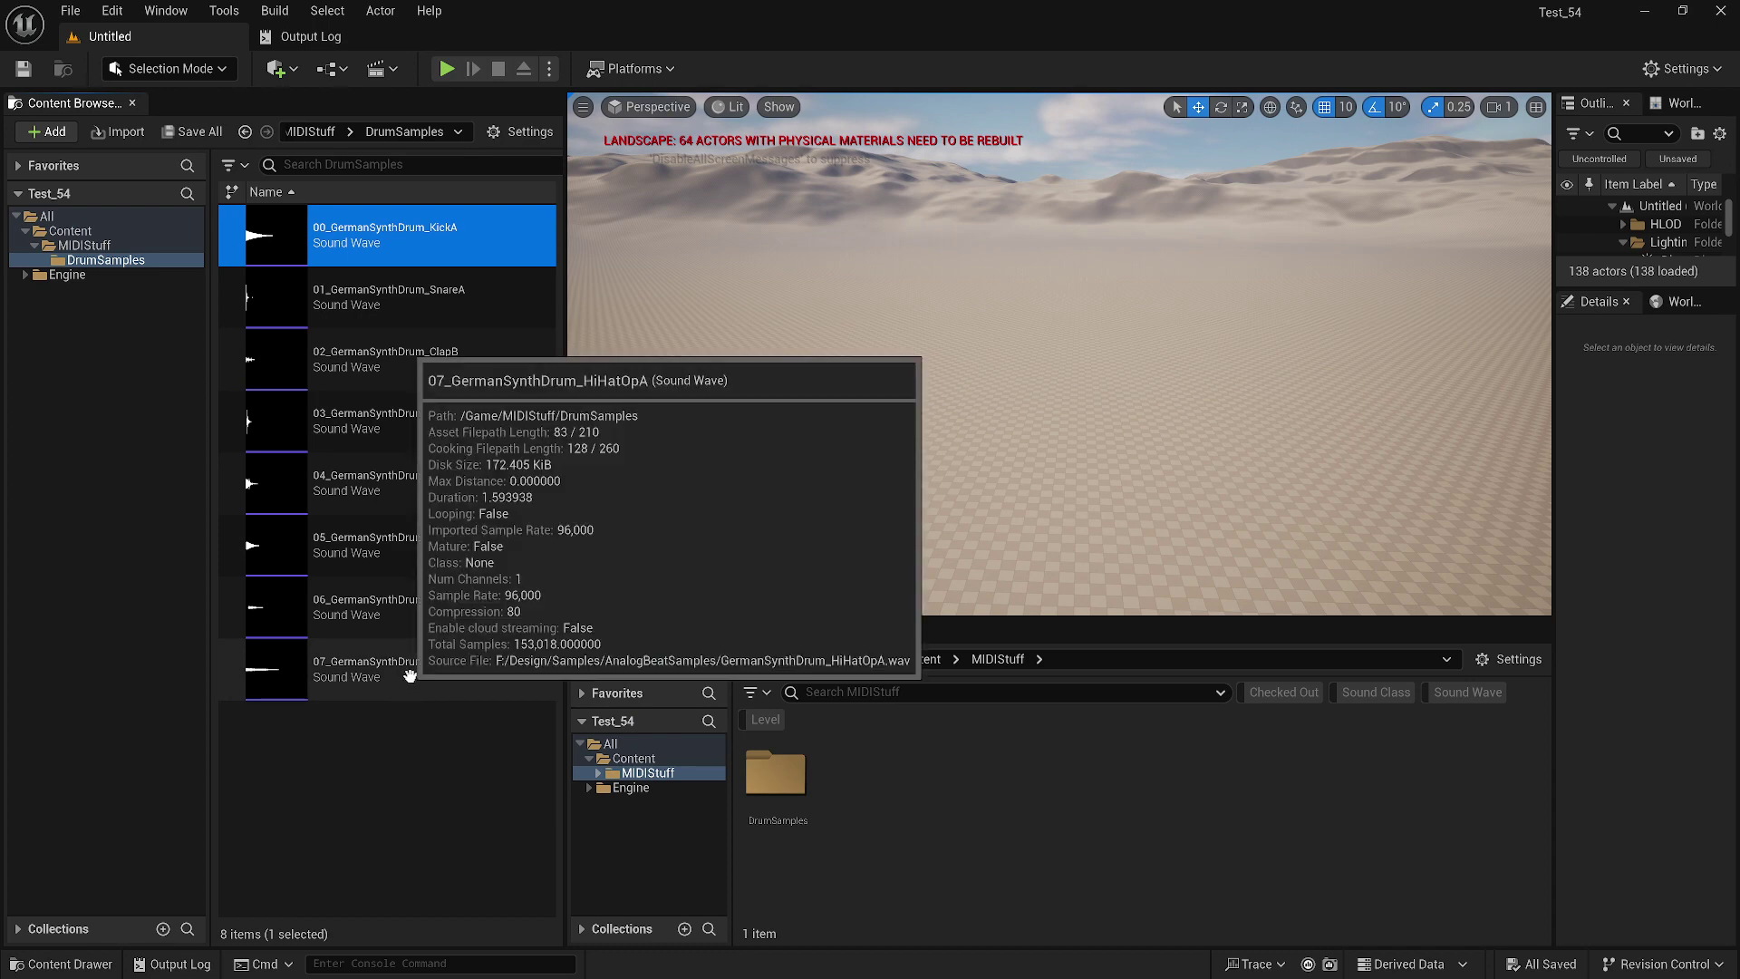
Step: Start a new Fusion Patch from all the drum samples, 00_GermanSynthDrum_KickA through 07_GermanSynthDrum_HiHatOpA, with its full keyzone list in view
shift+click(409, 678)
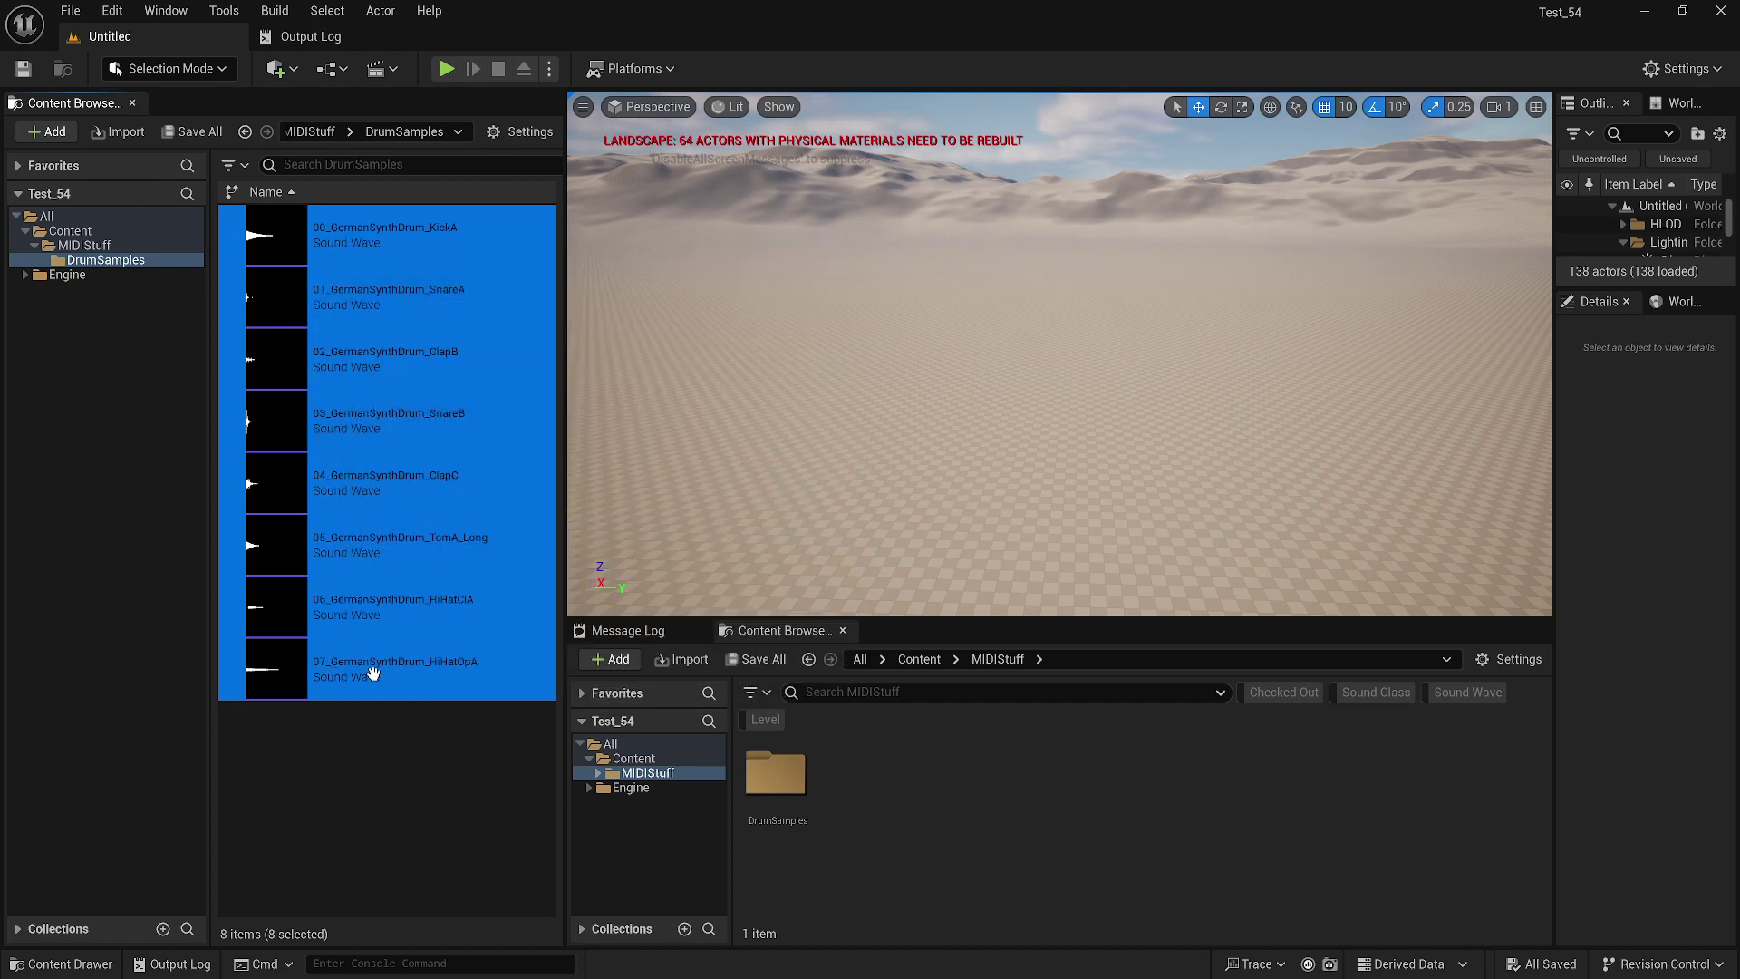
right_click(412, 679)
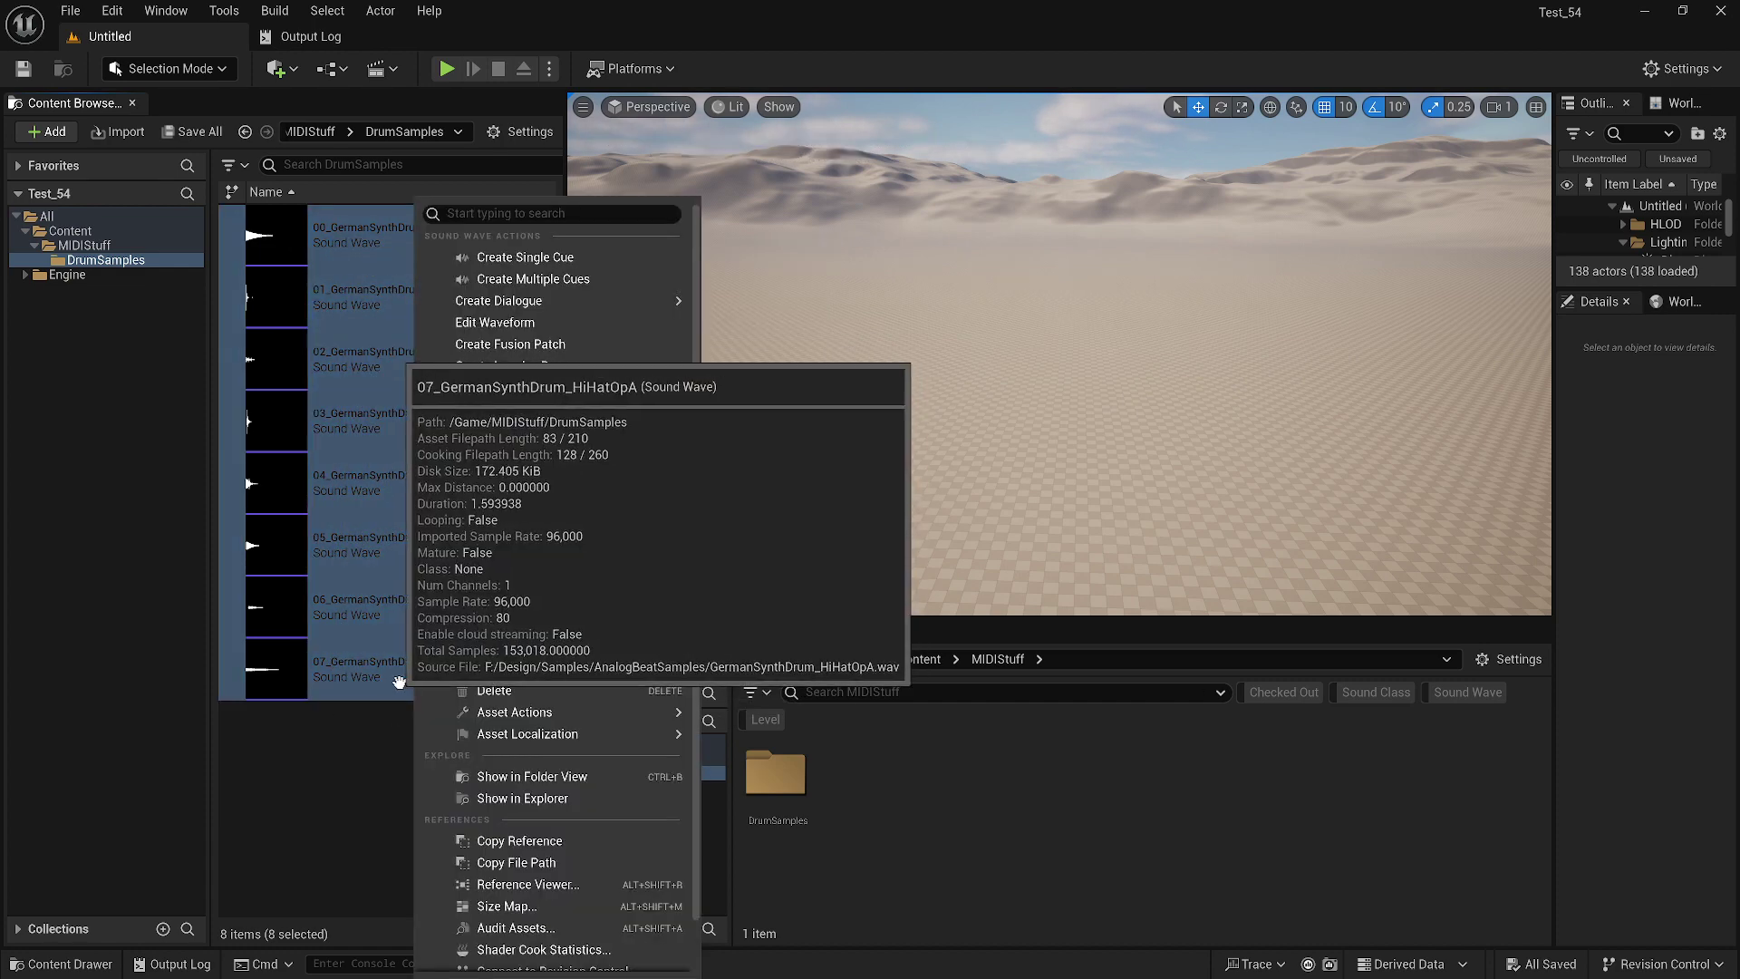
click(486, 348)
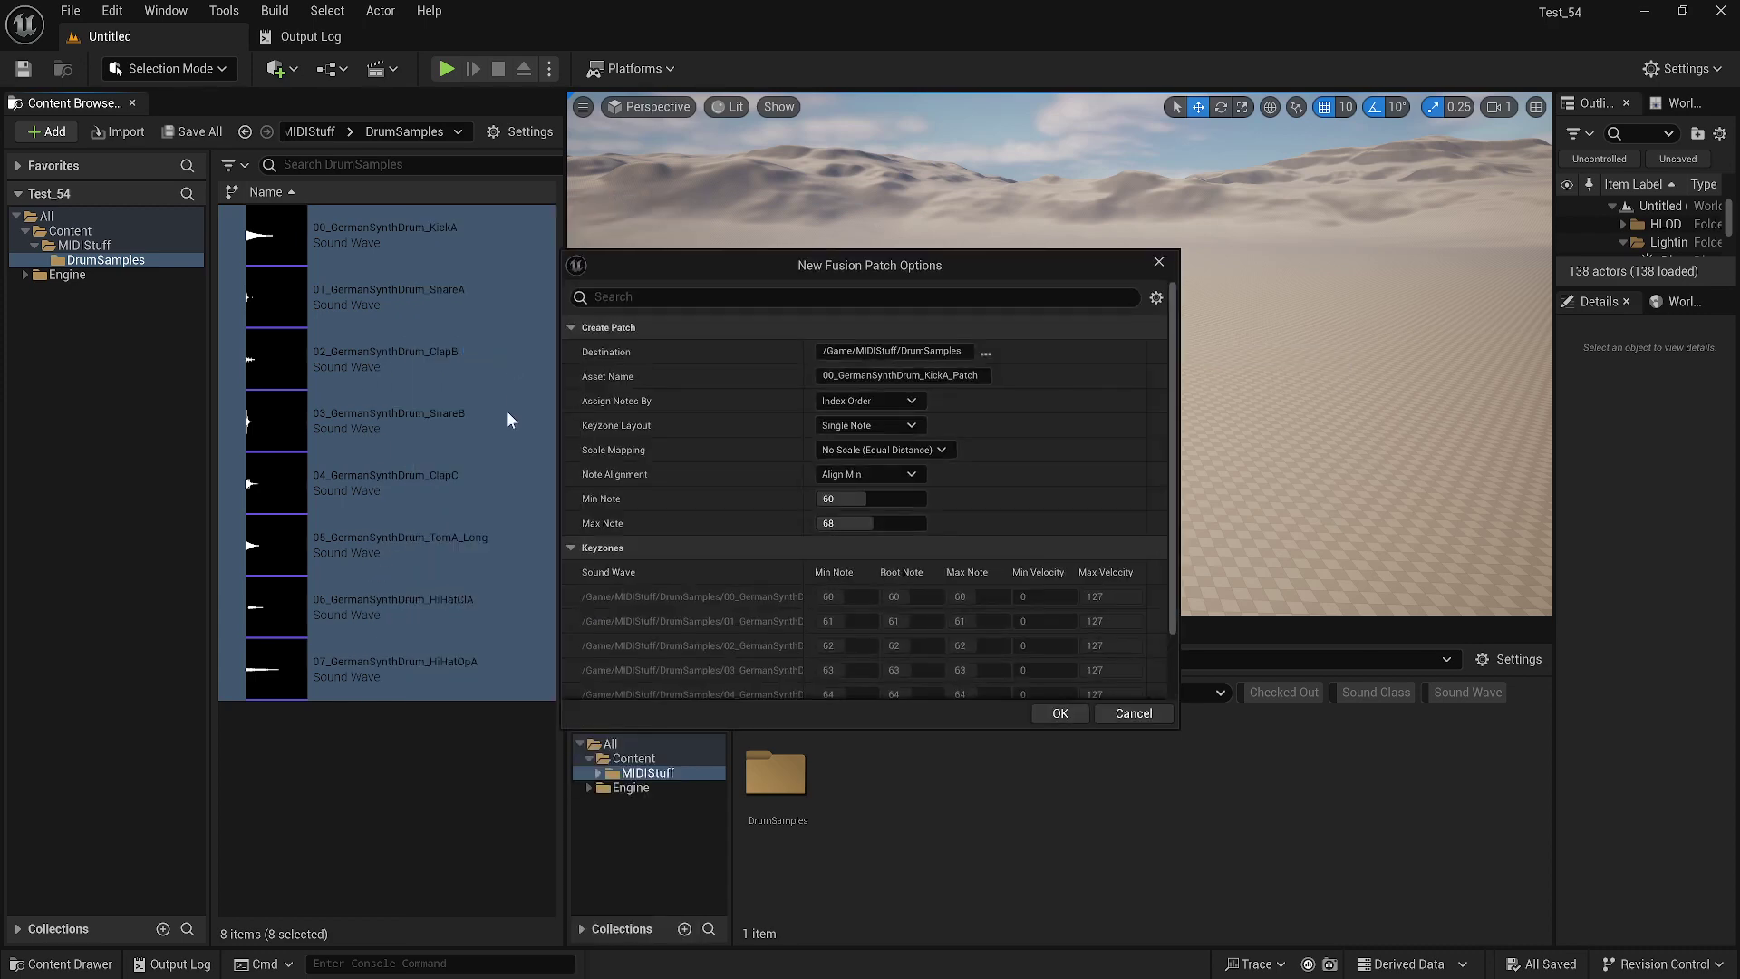
drag(974, 250, 974, 100)
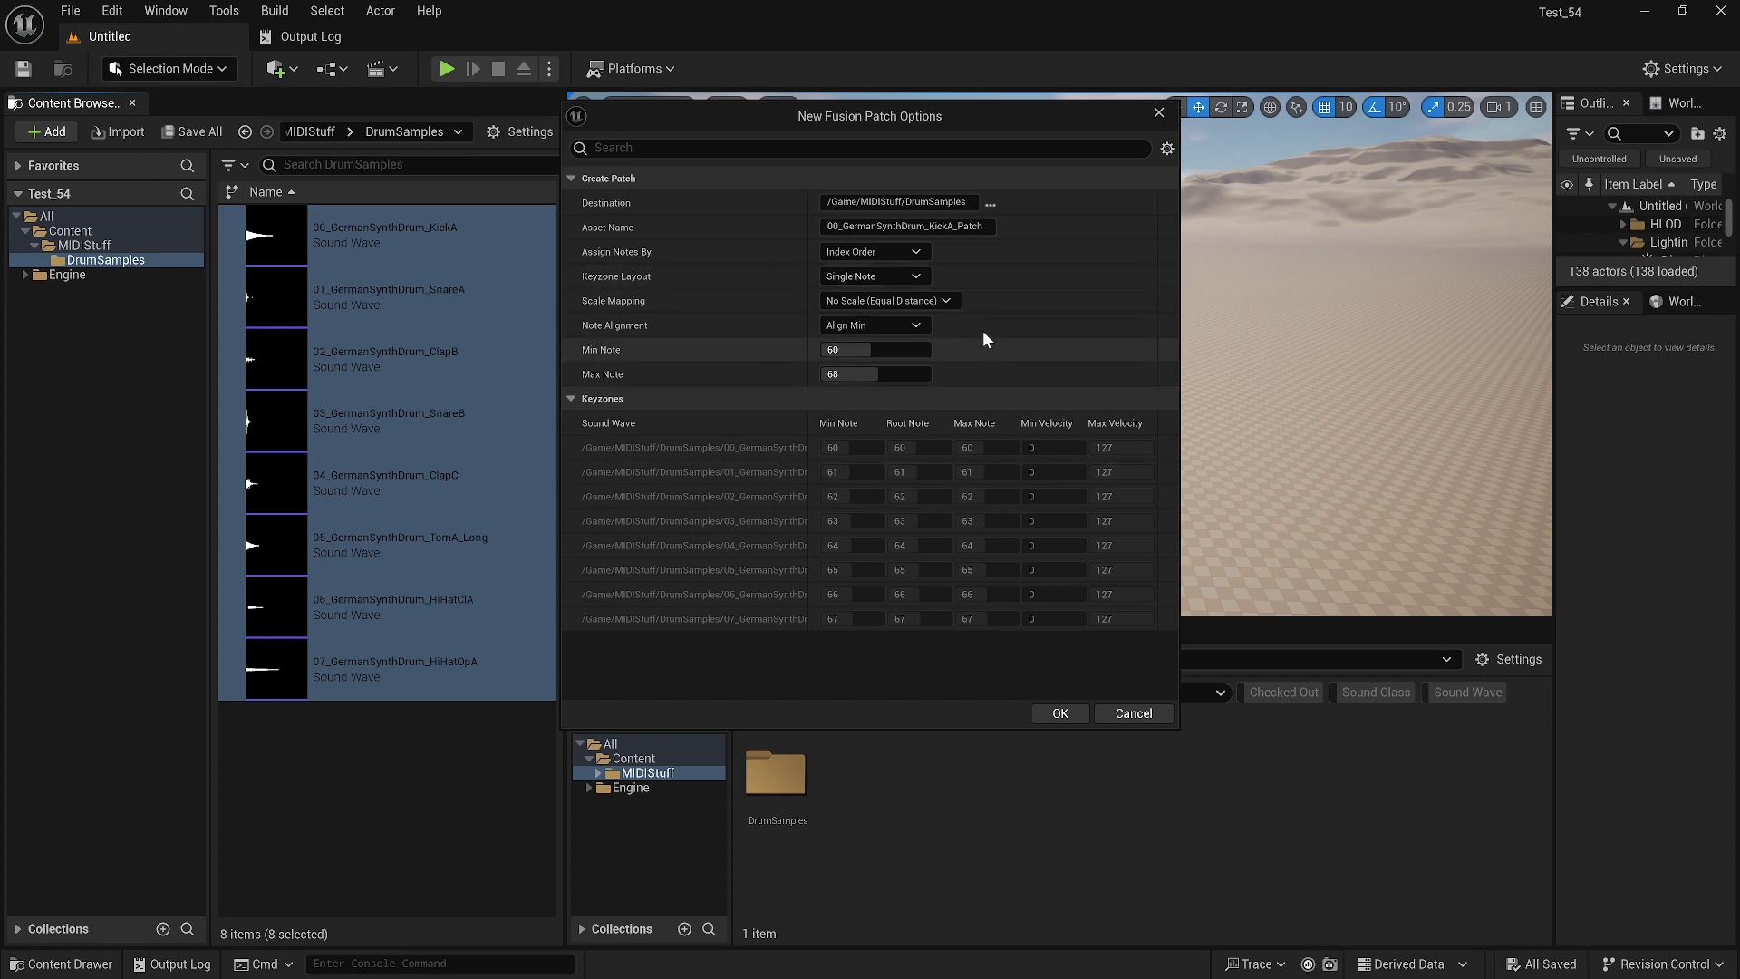
drag(894, 118, 928, 192)
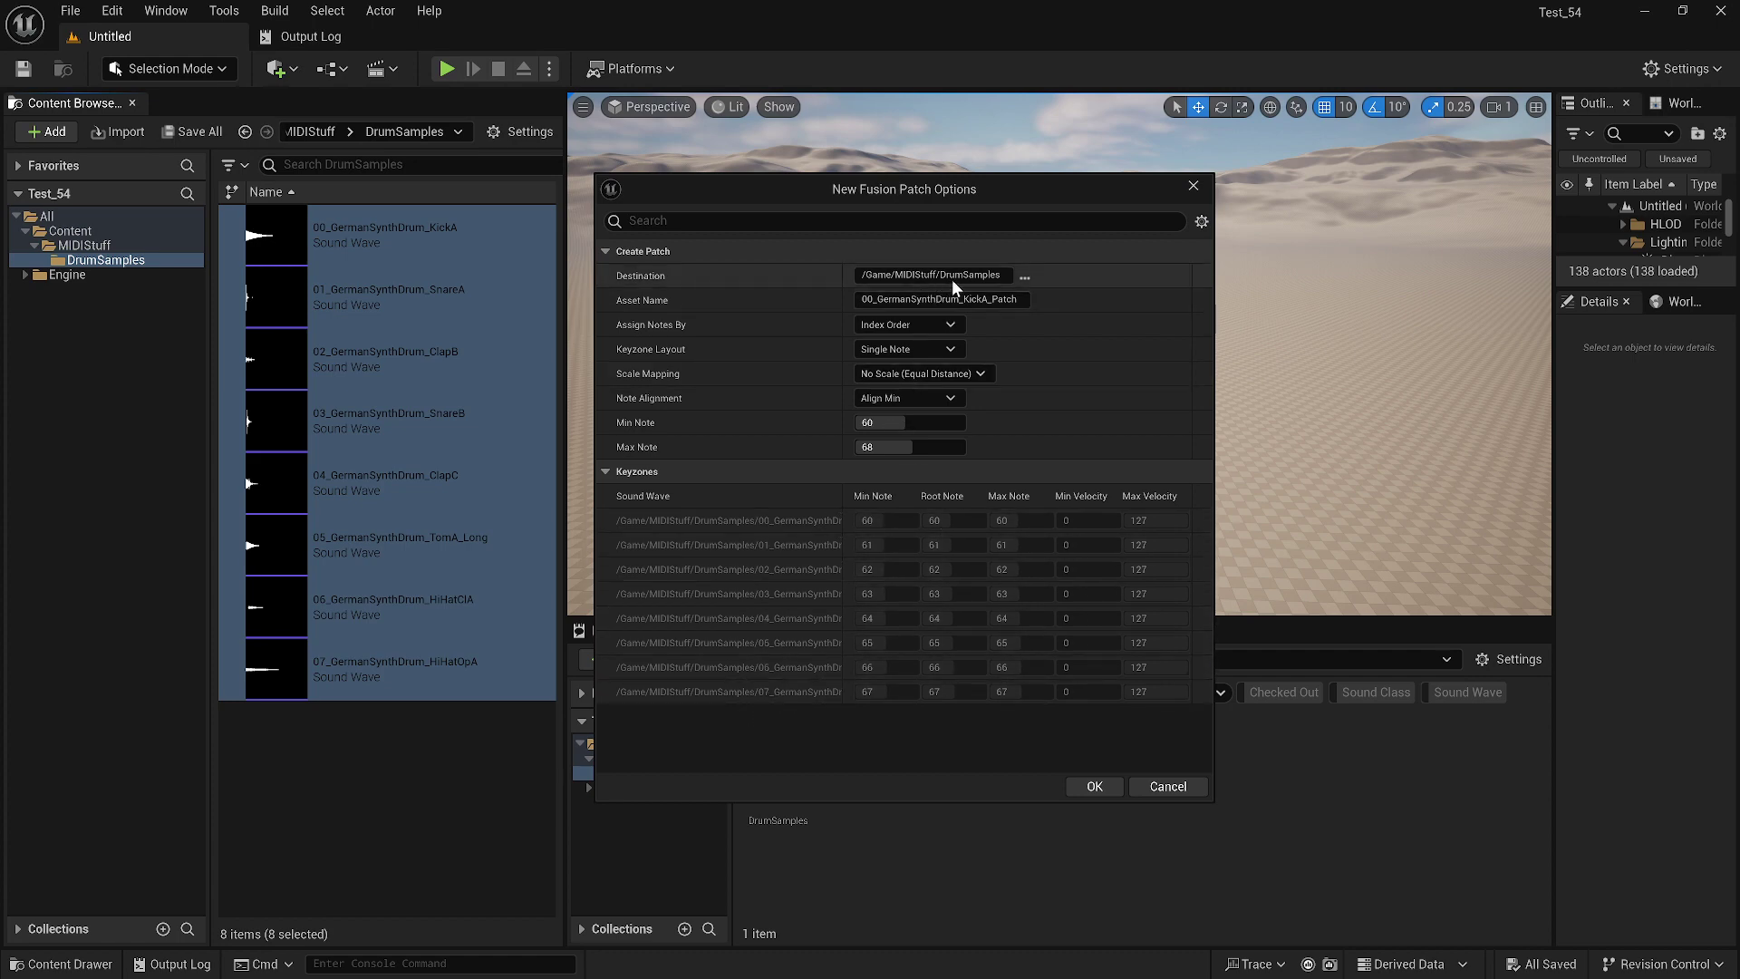
Step: Shorten the new patch's asset name to GermanSynthDrum, removing the numeric prefix and the _KickA_Patch suffix
click(978, 299)
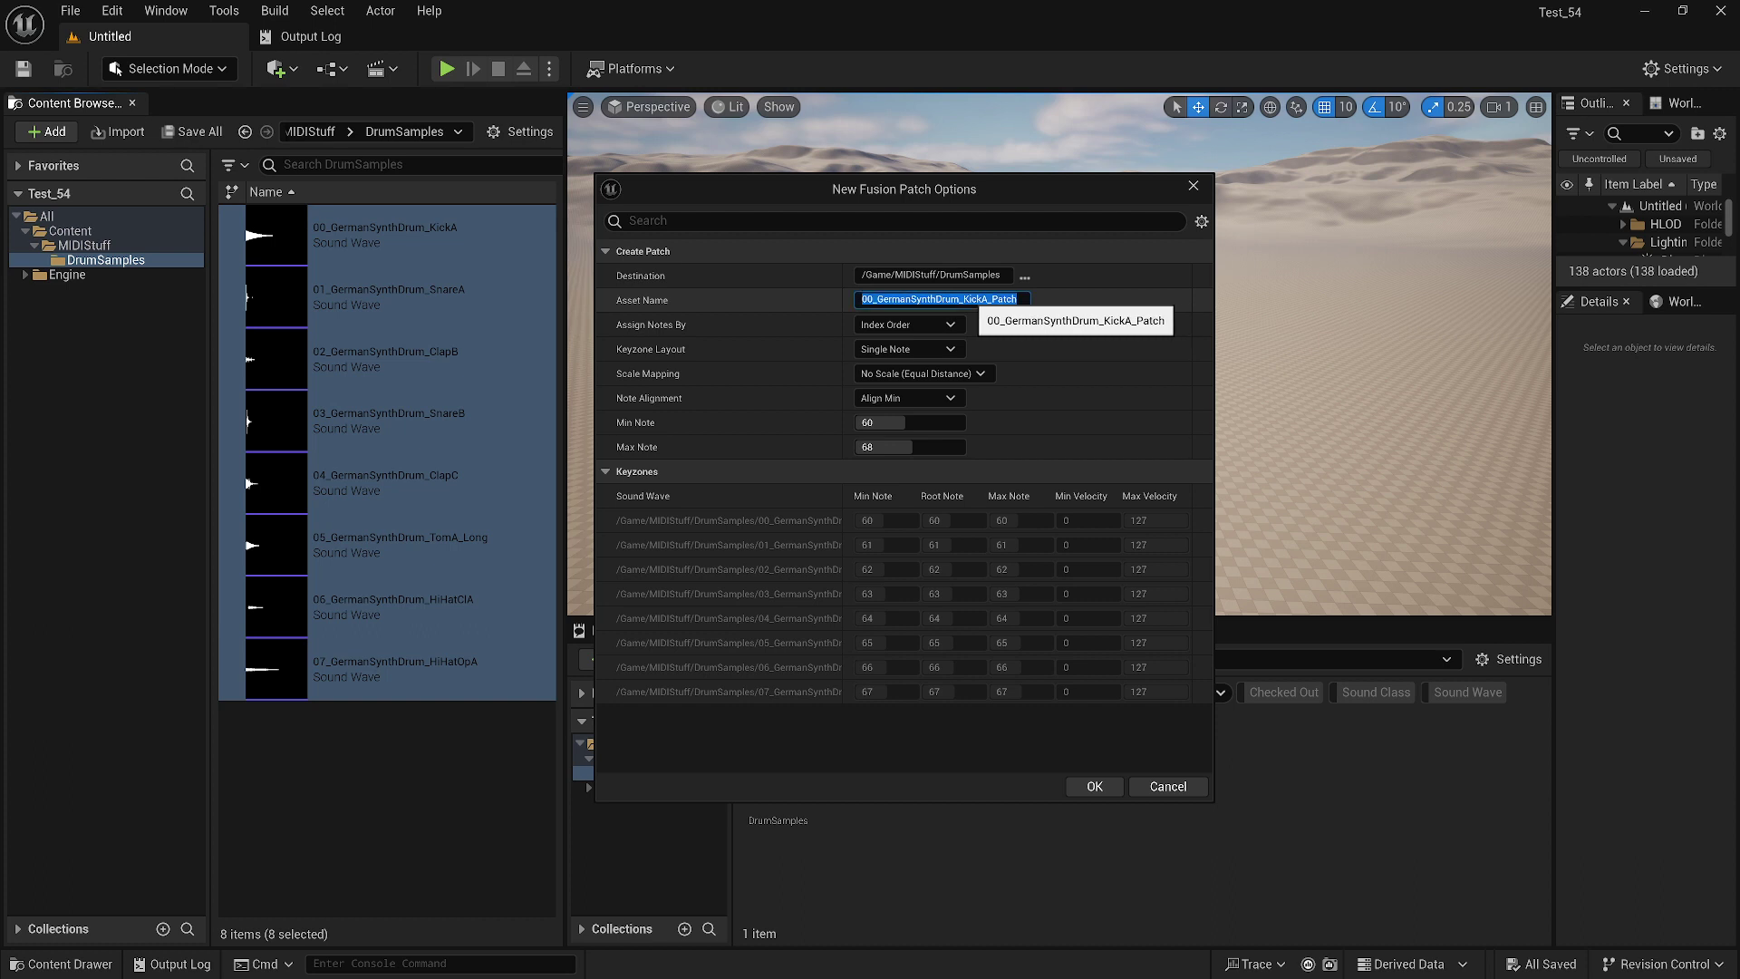
click(959, 299)
key(shift+End)
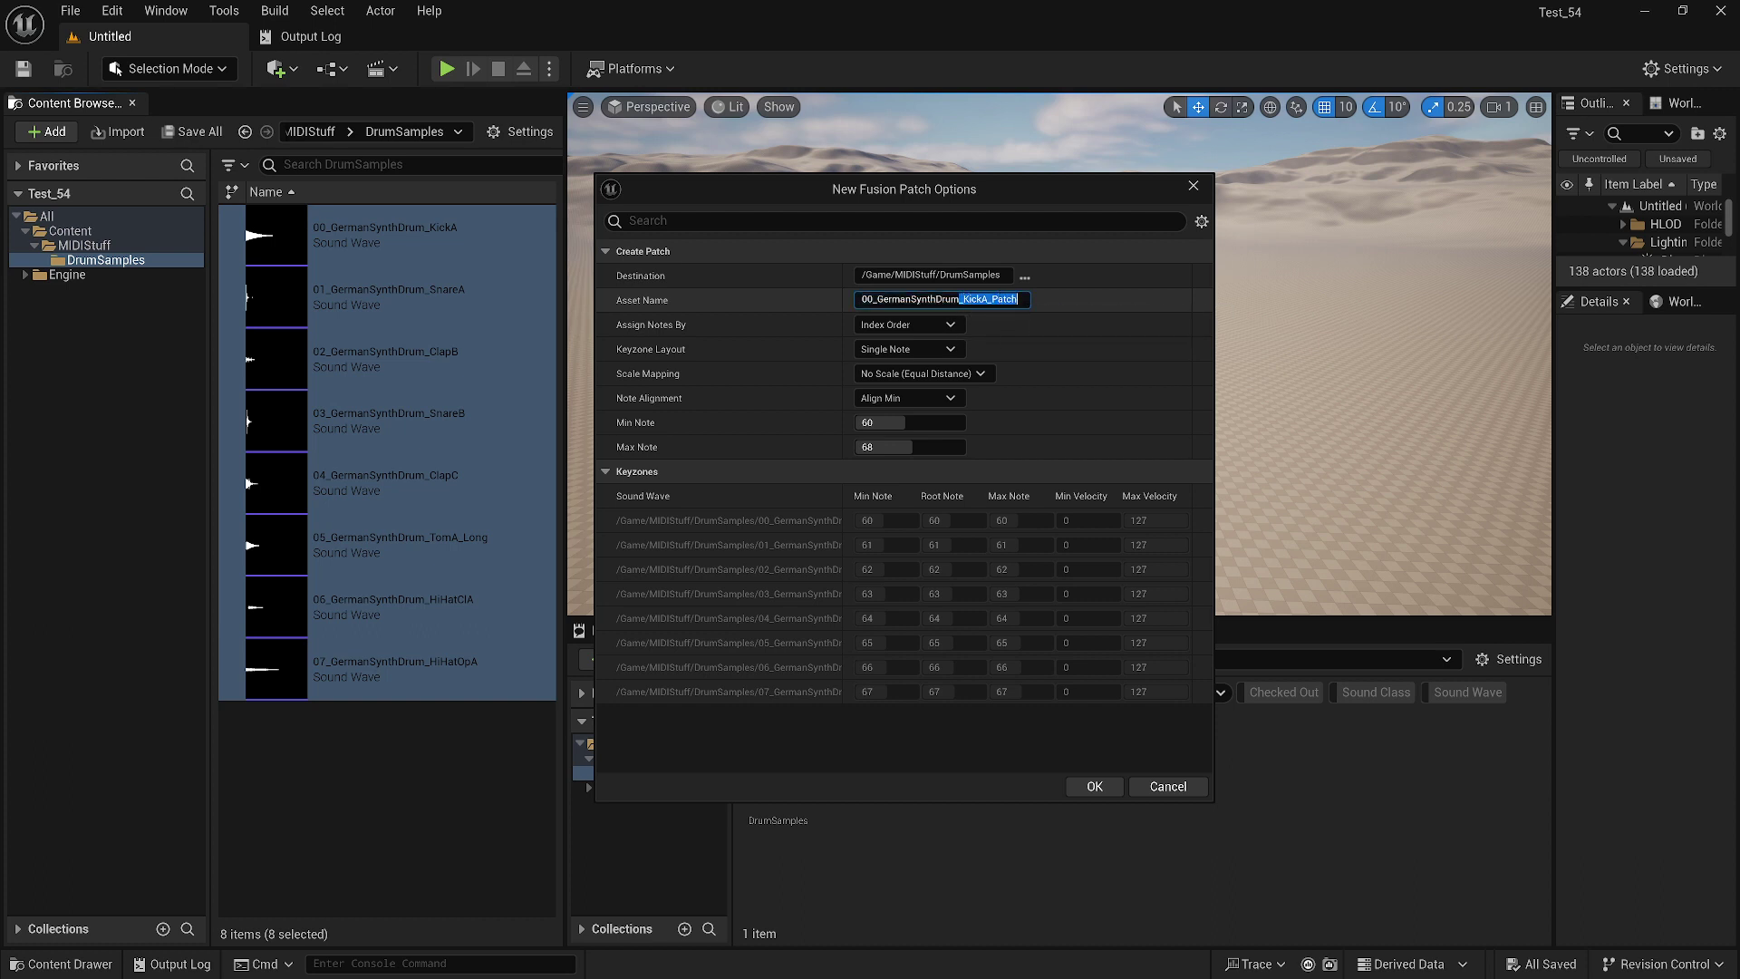
key(BackSpace)
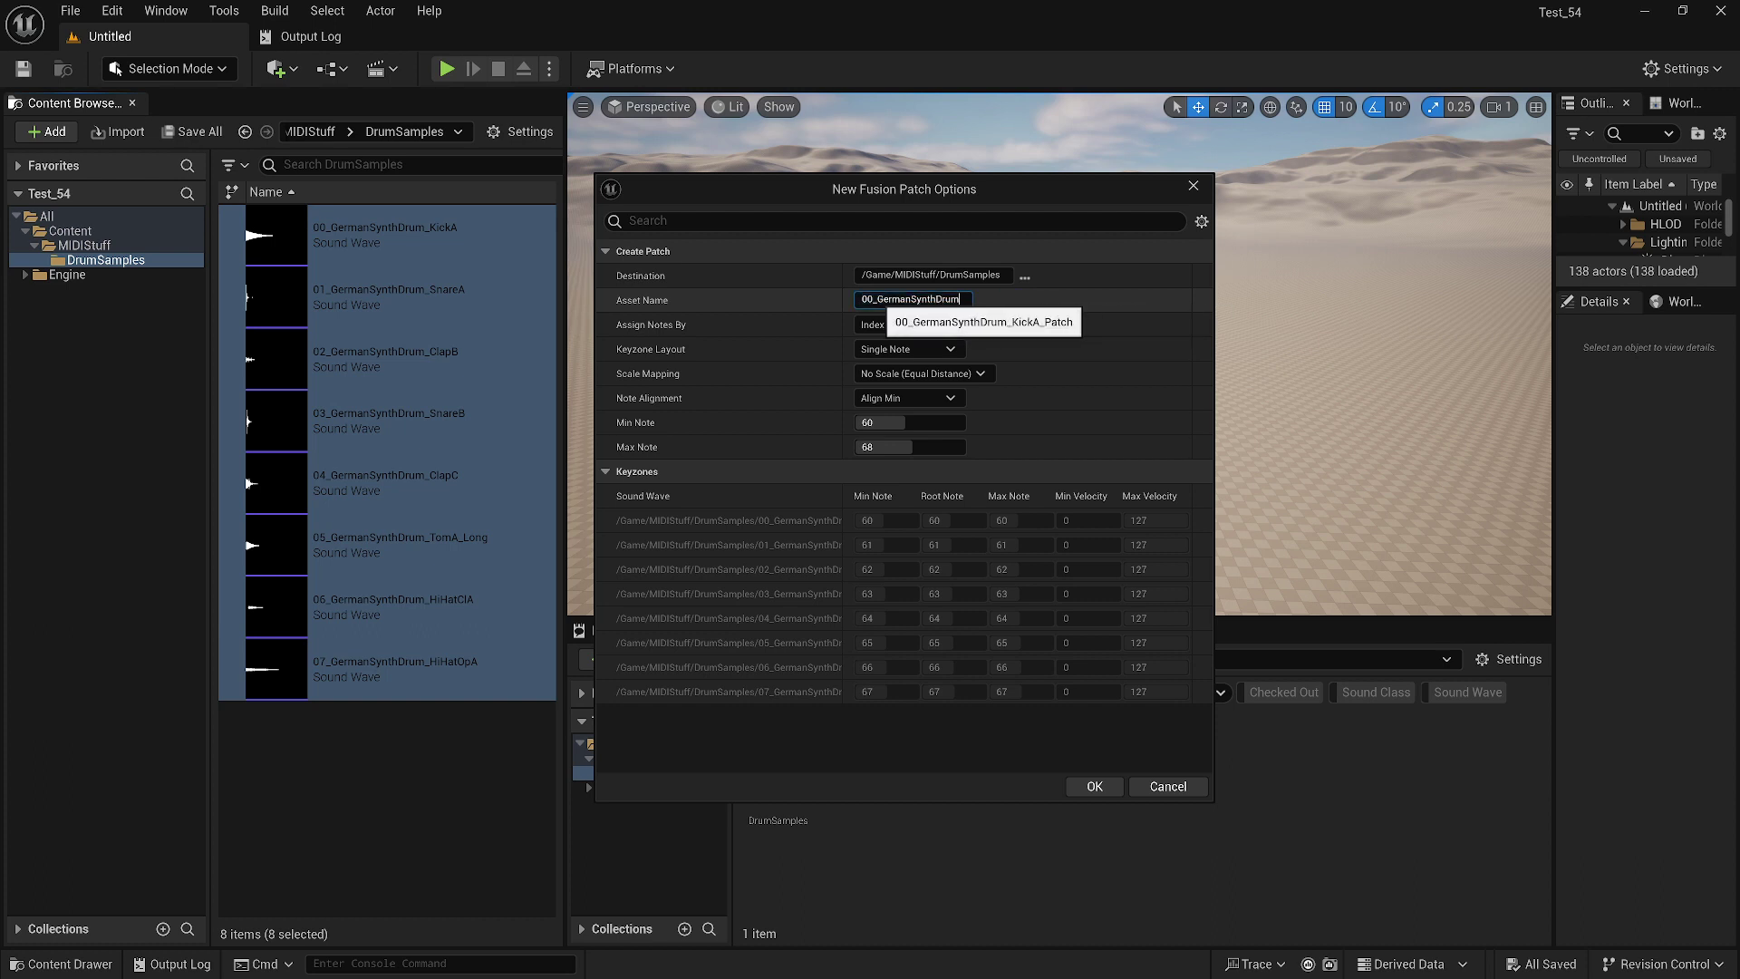
click(855, 301)
key(Delete)
key(Delete)
key(Delete)
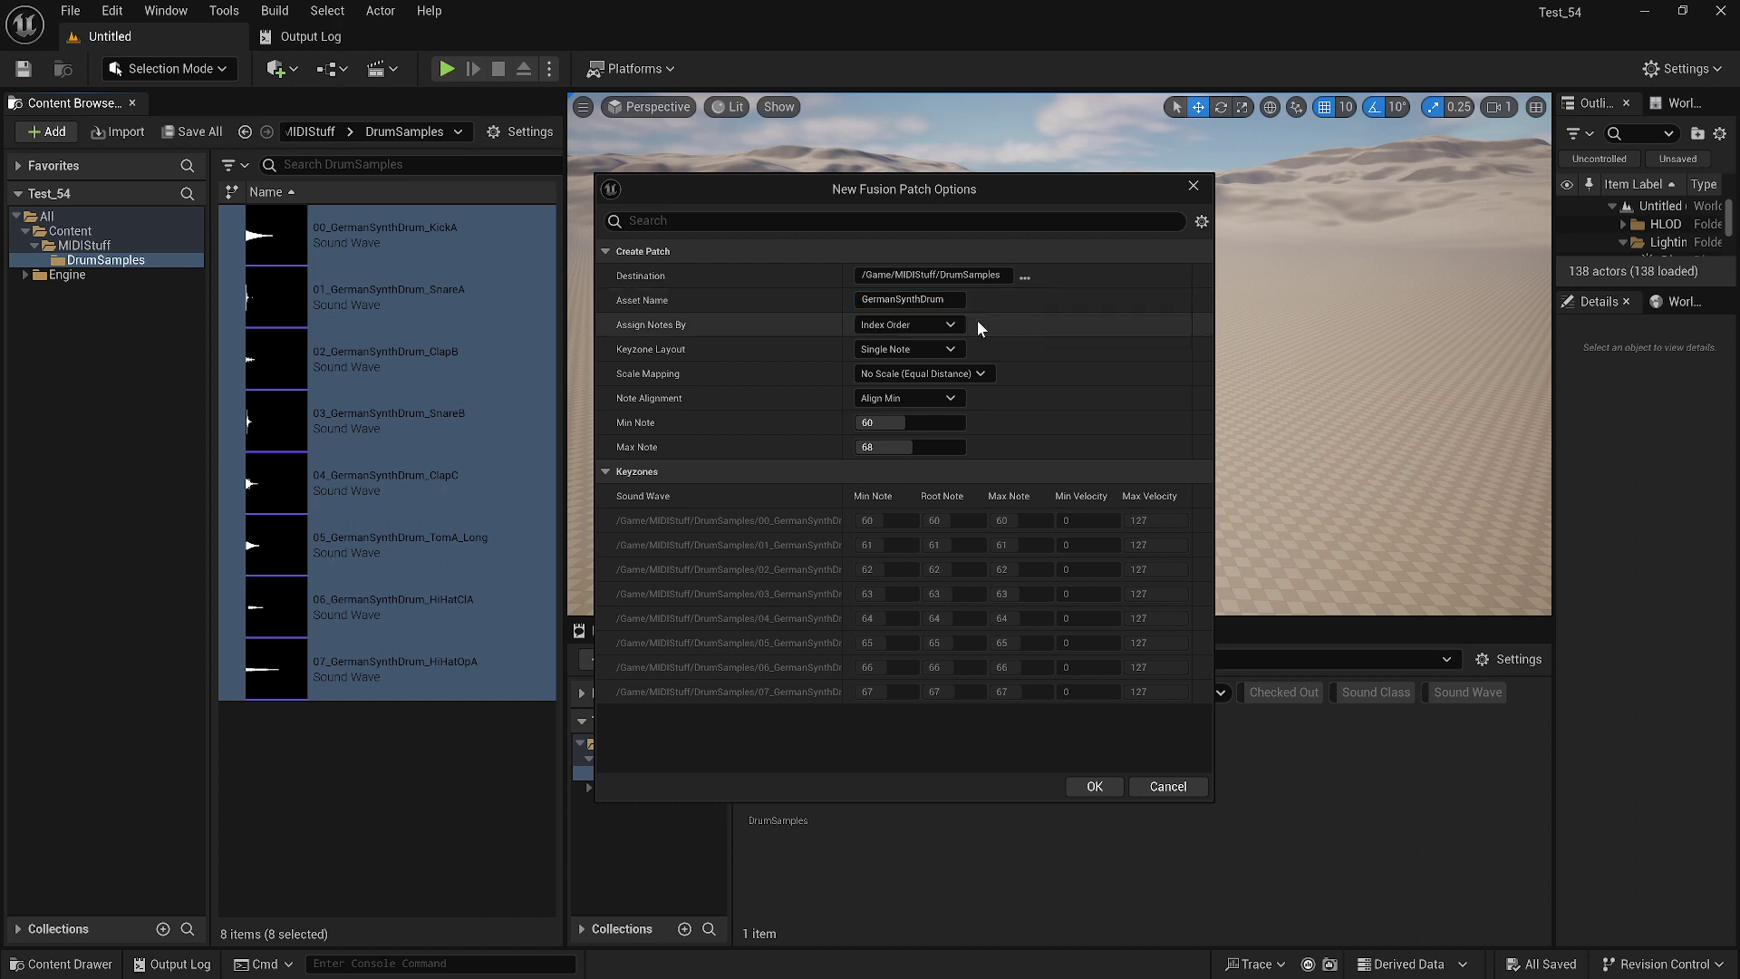
Step: Examine the patch's note assignment, keyzone layout, note alignment and minimum and maximum note options
click(963, 324)
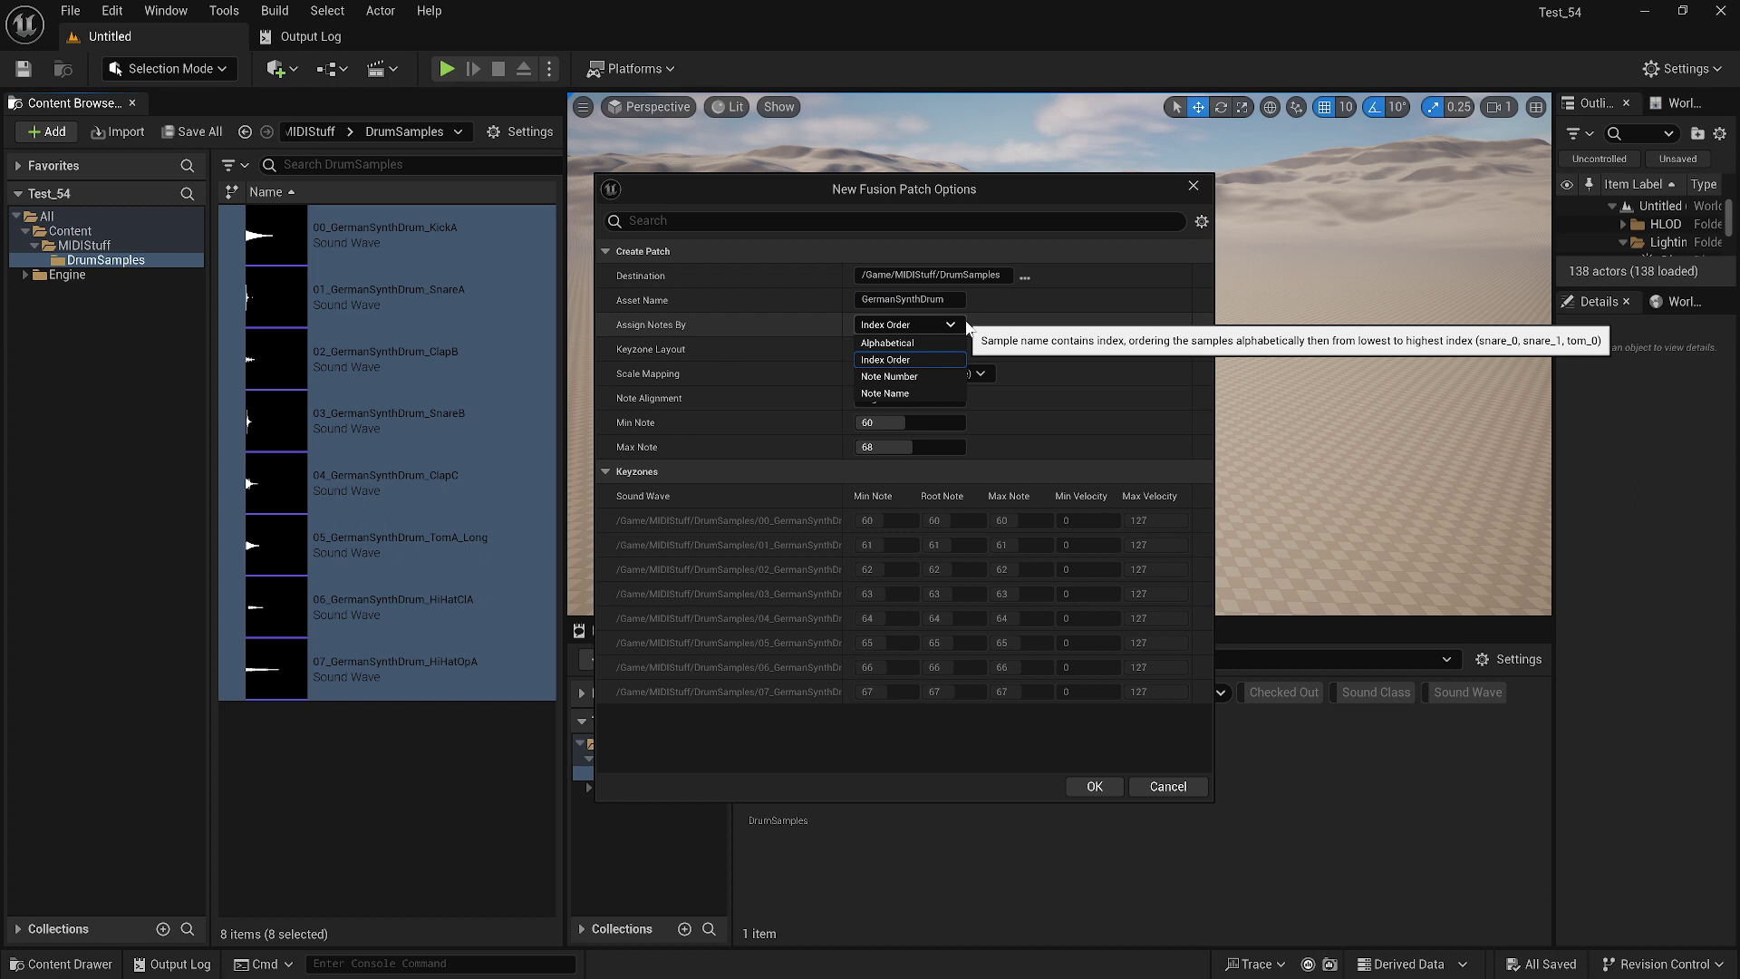
click(997, 319)
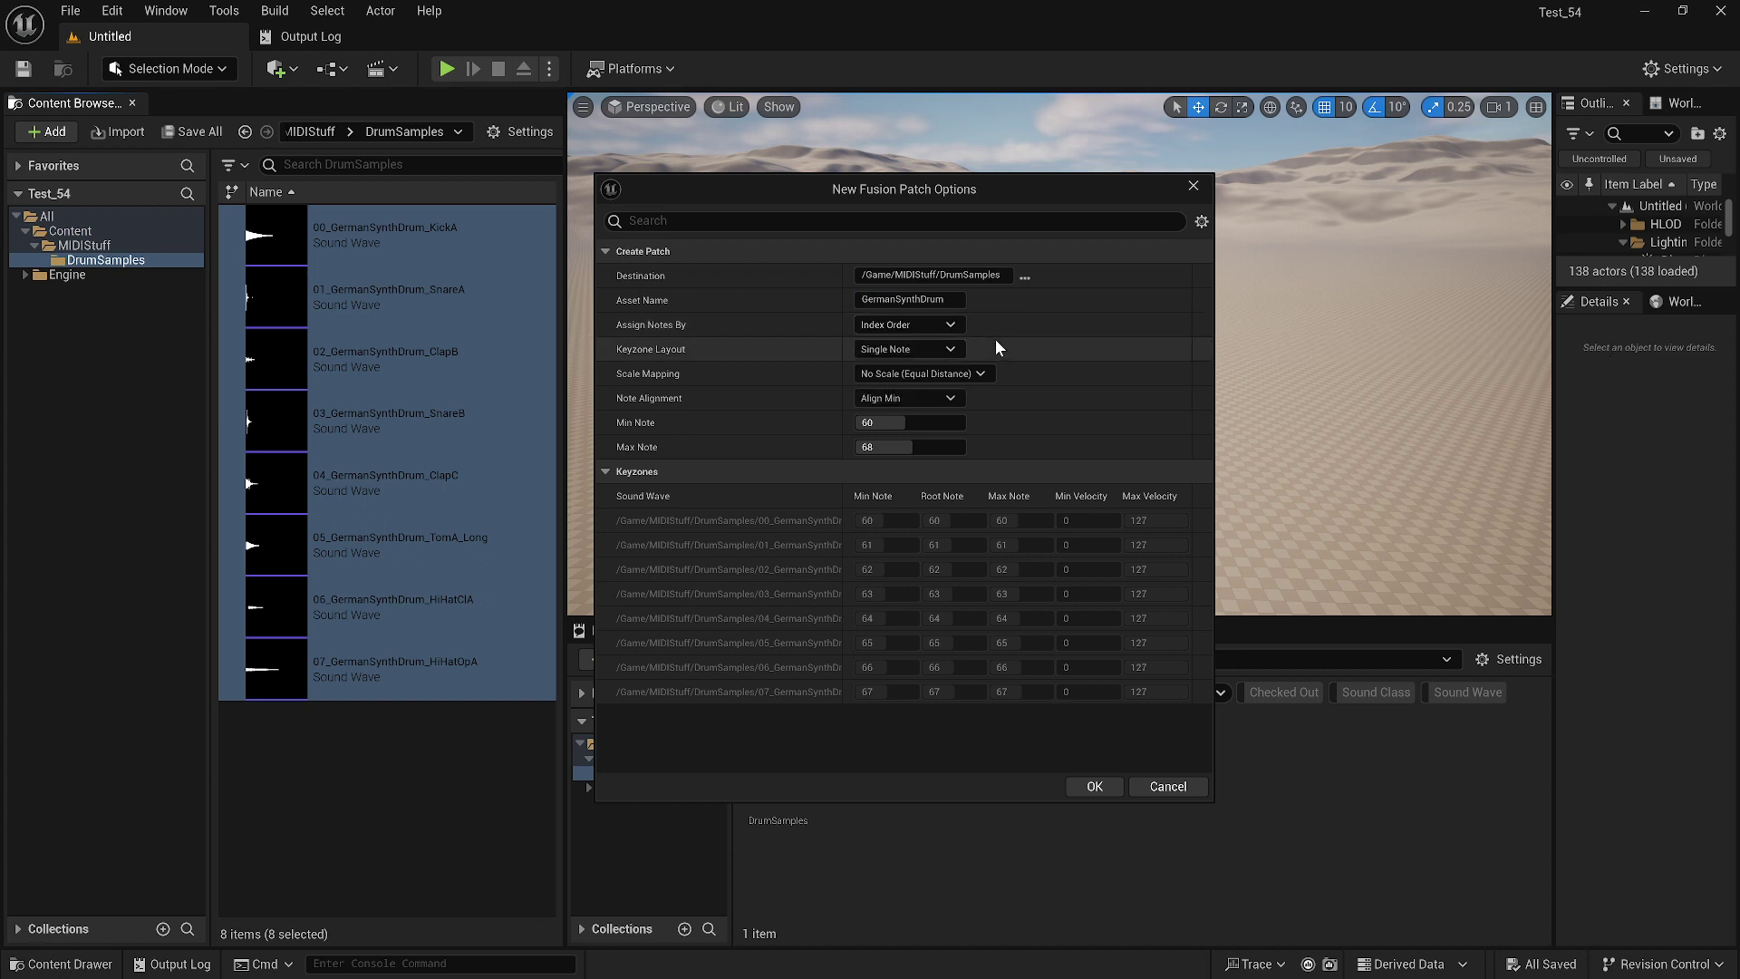
click(953, 348)
click(926, 362)
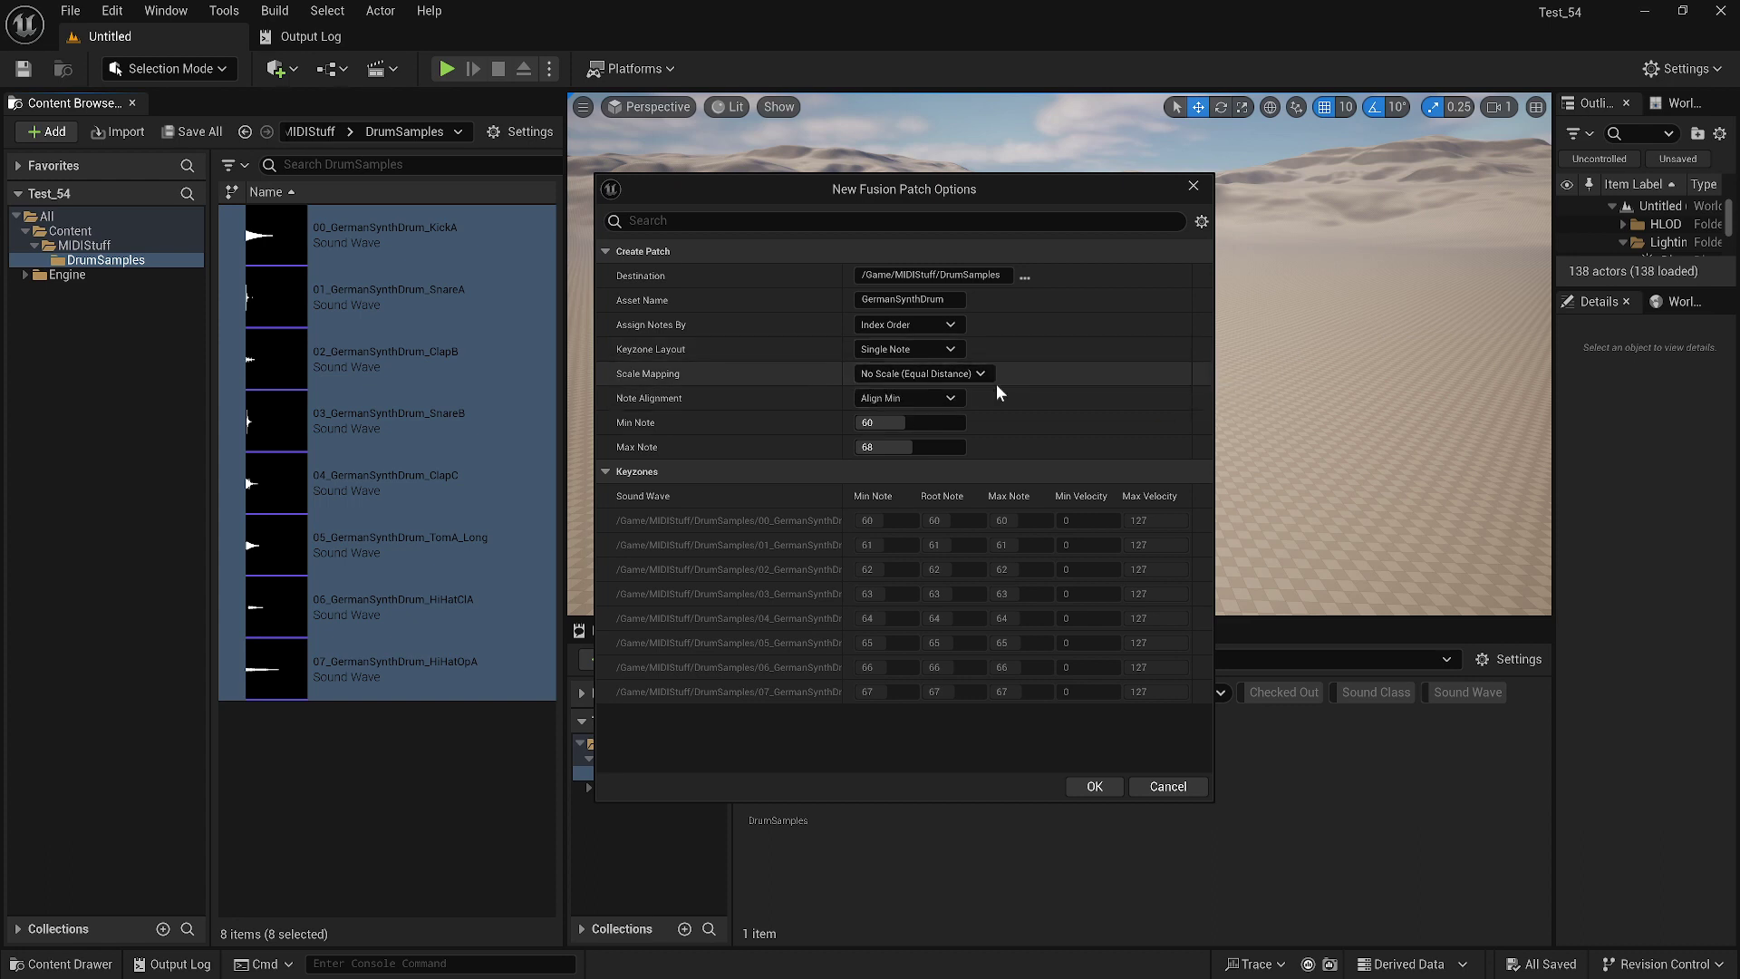
click(936, 398)
click(930, 417)
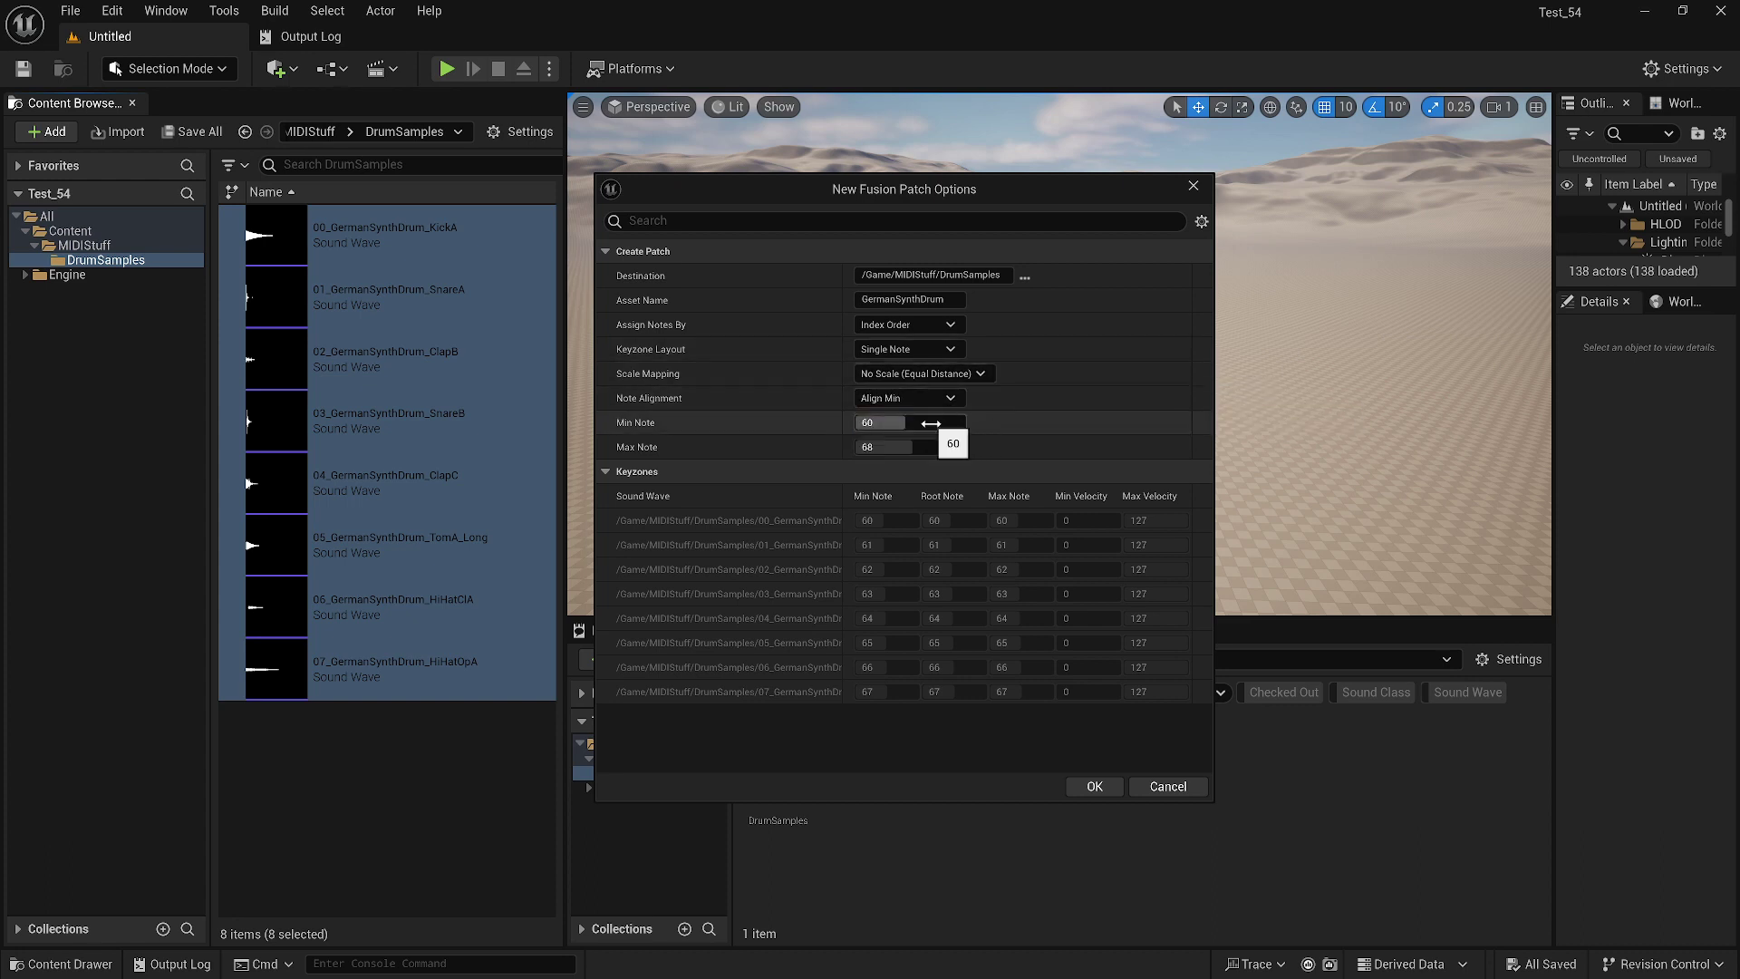
click(930, 422)
click(910, 446)
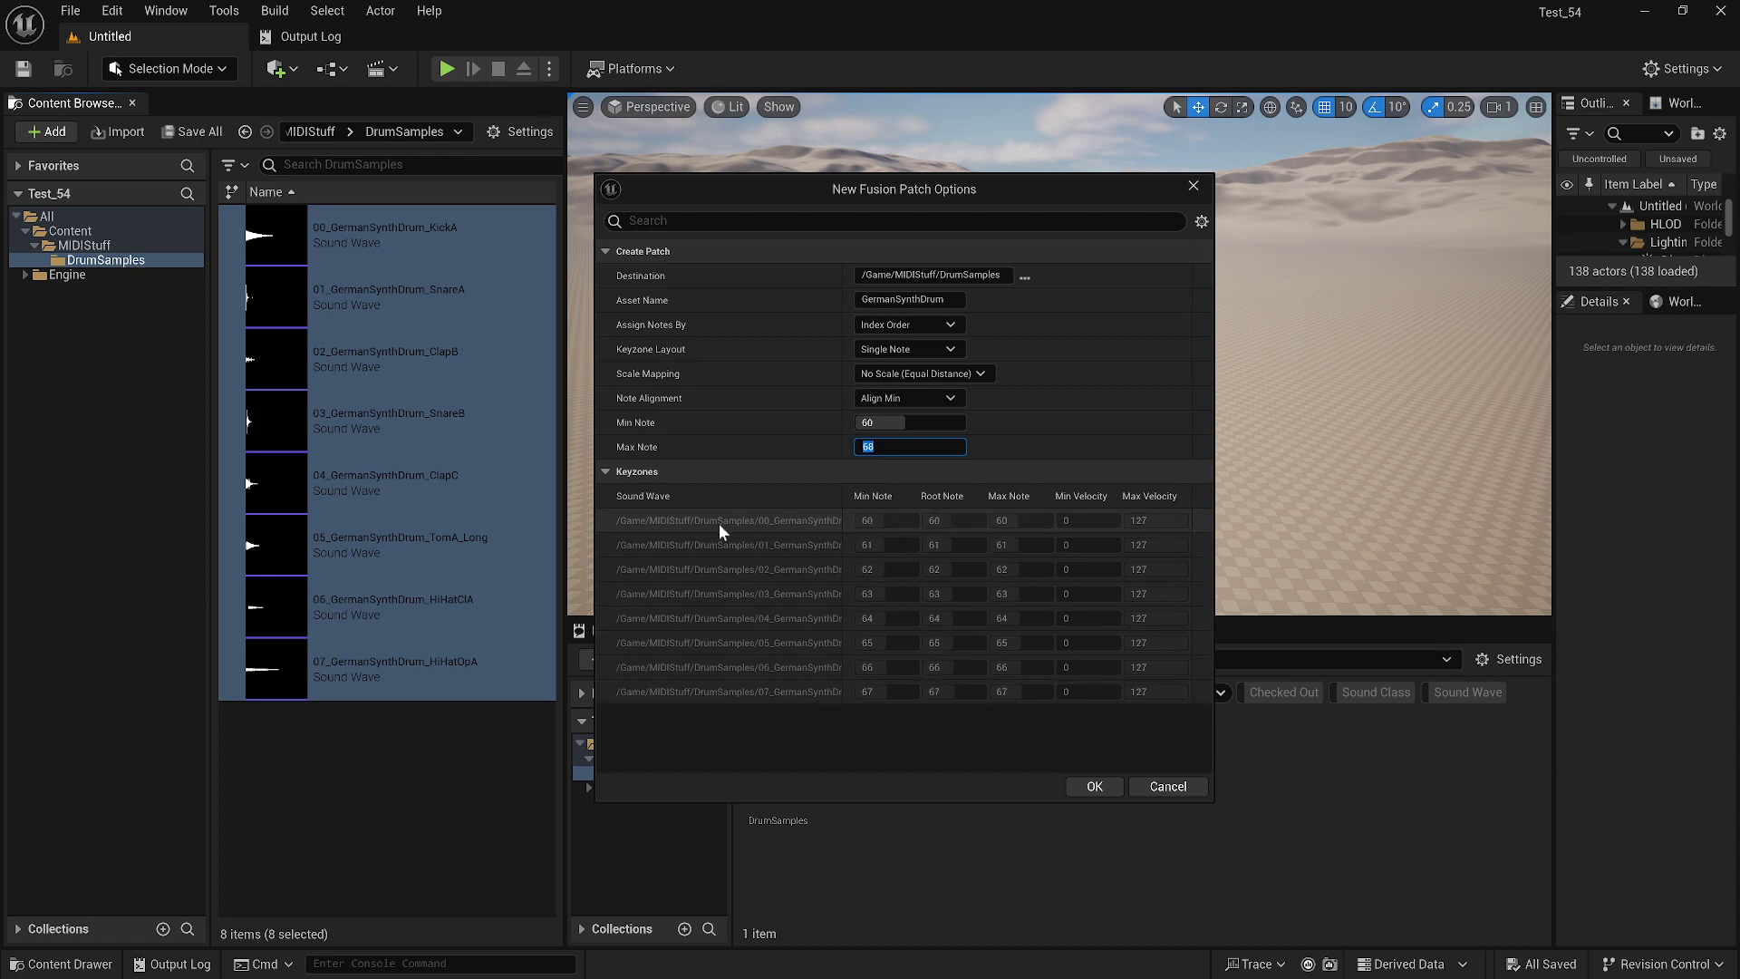
key(Return)
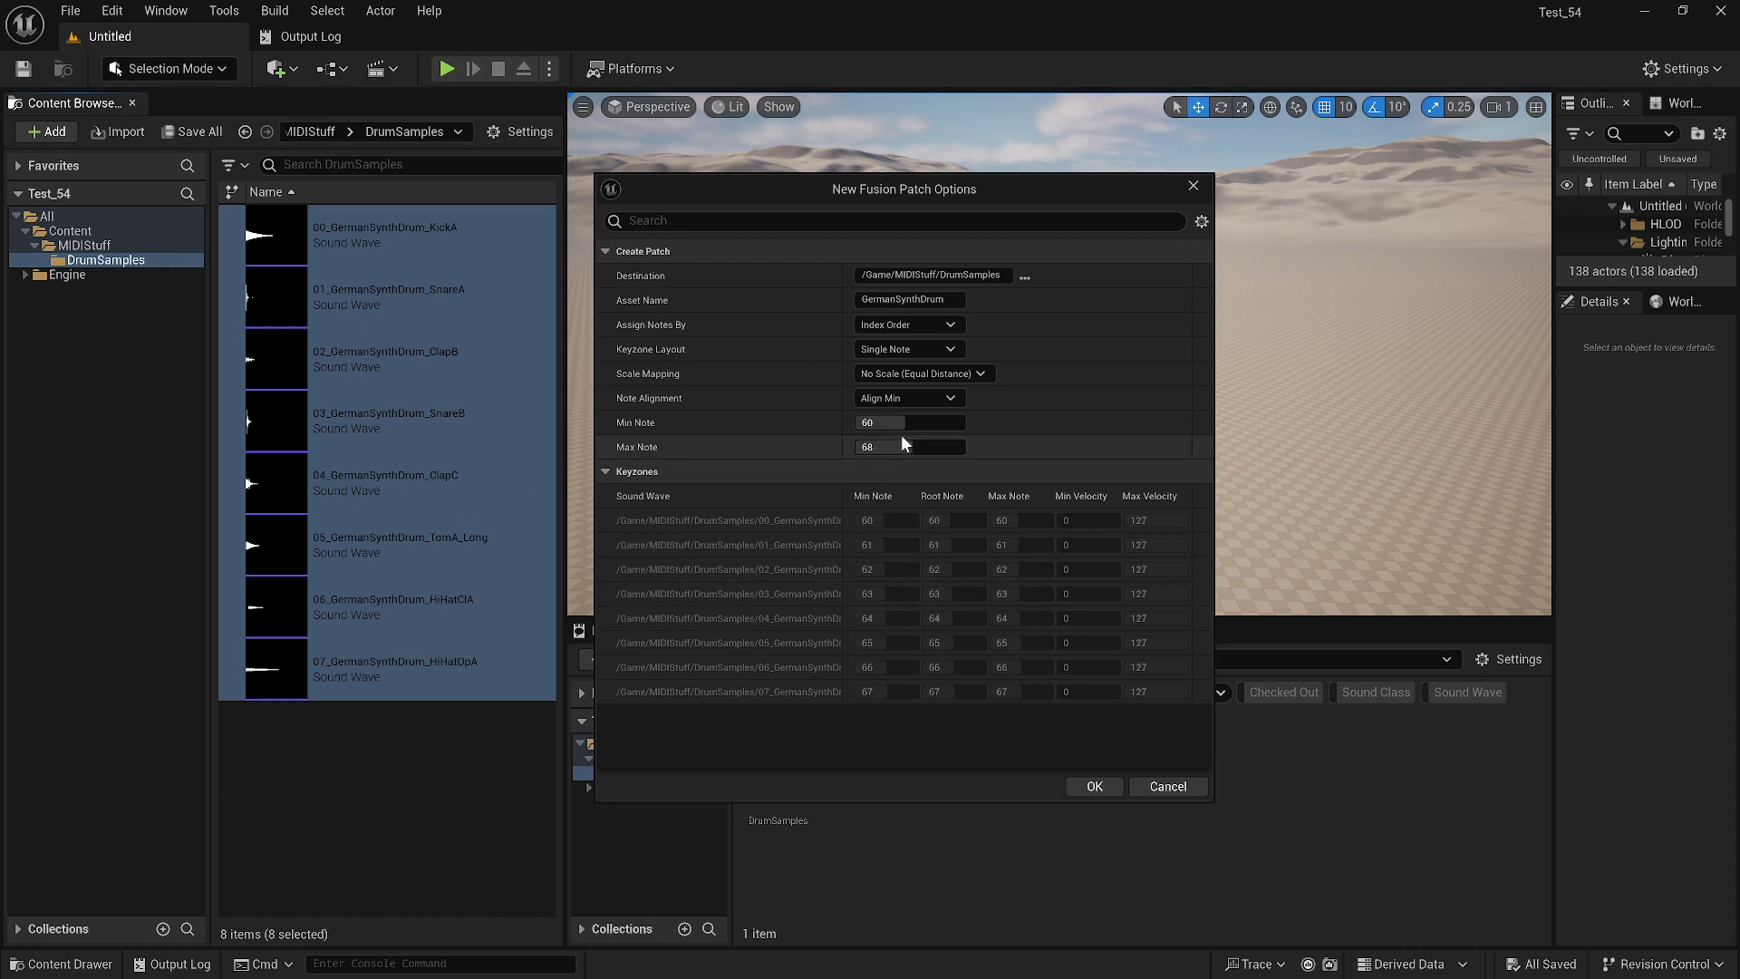
Step: Try the Distribute keyzone layout with the samples spread over the note range 0 to 127
drag(900, 425, 987, 447)
click(915, 350)
click(917, 384)
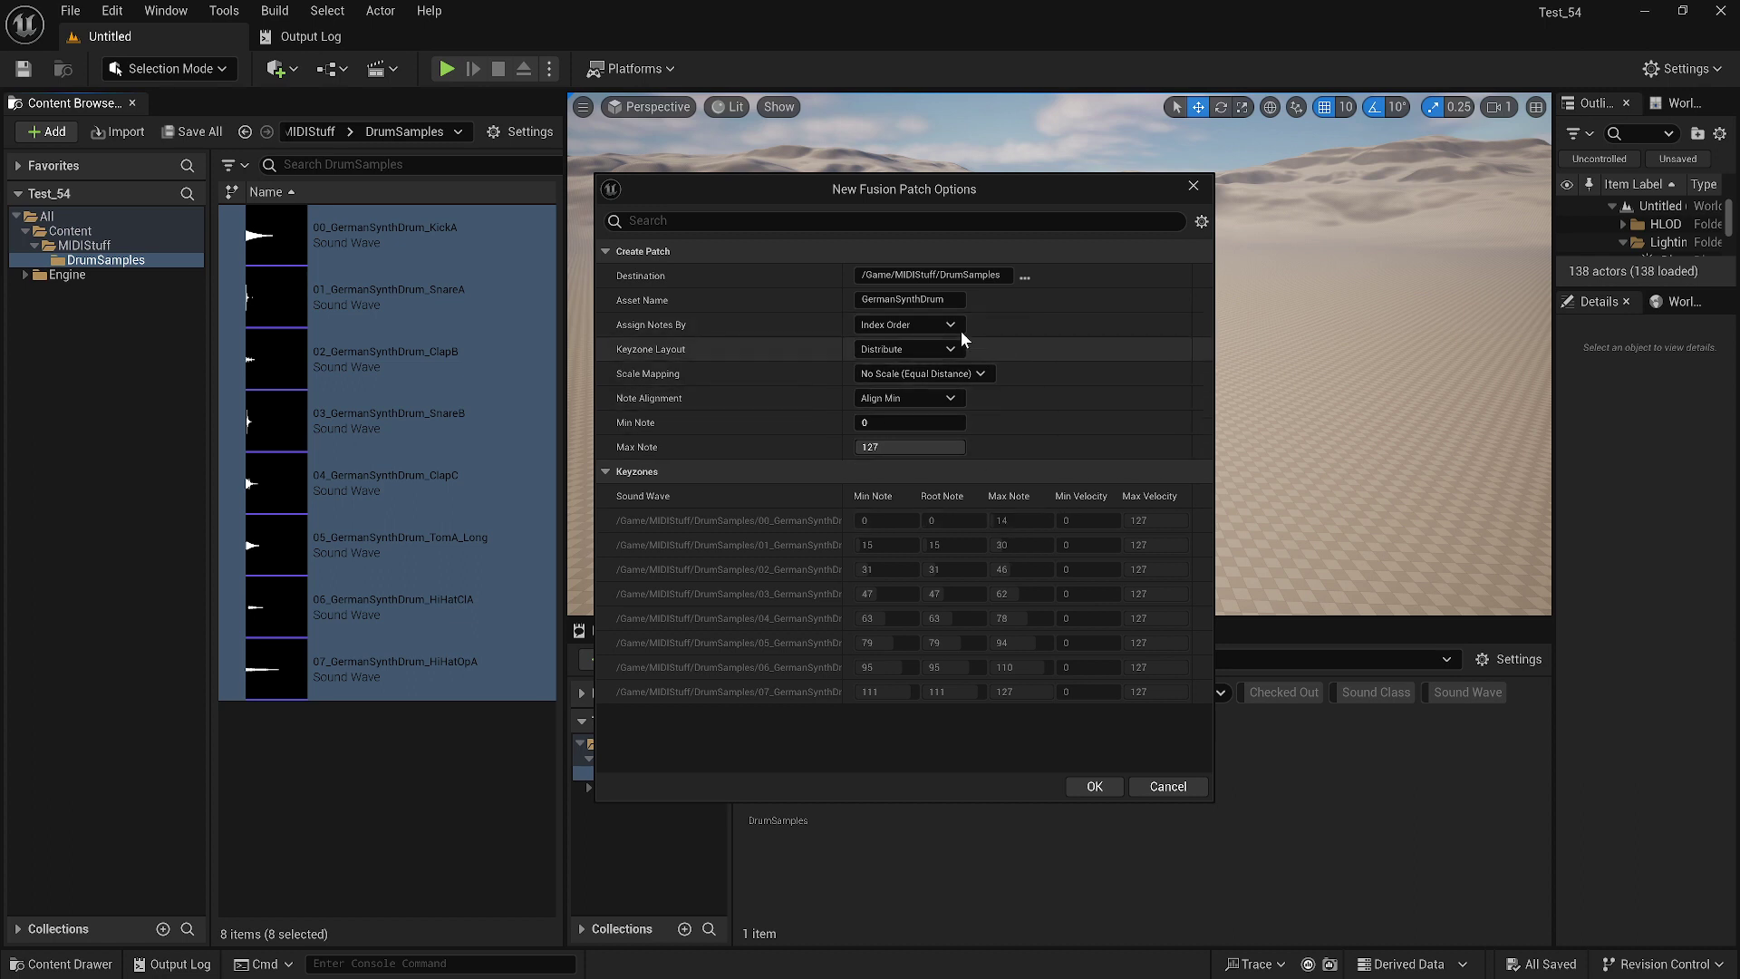
Step: Set the keyzone layout to Single Note with minimum note 60 and maximum note 68, and create the patch
click(926, 350)
click(906, 367)
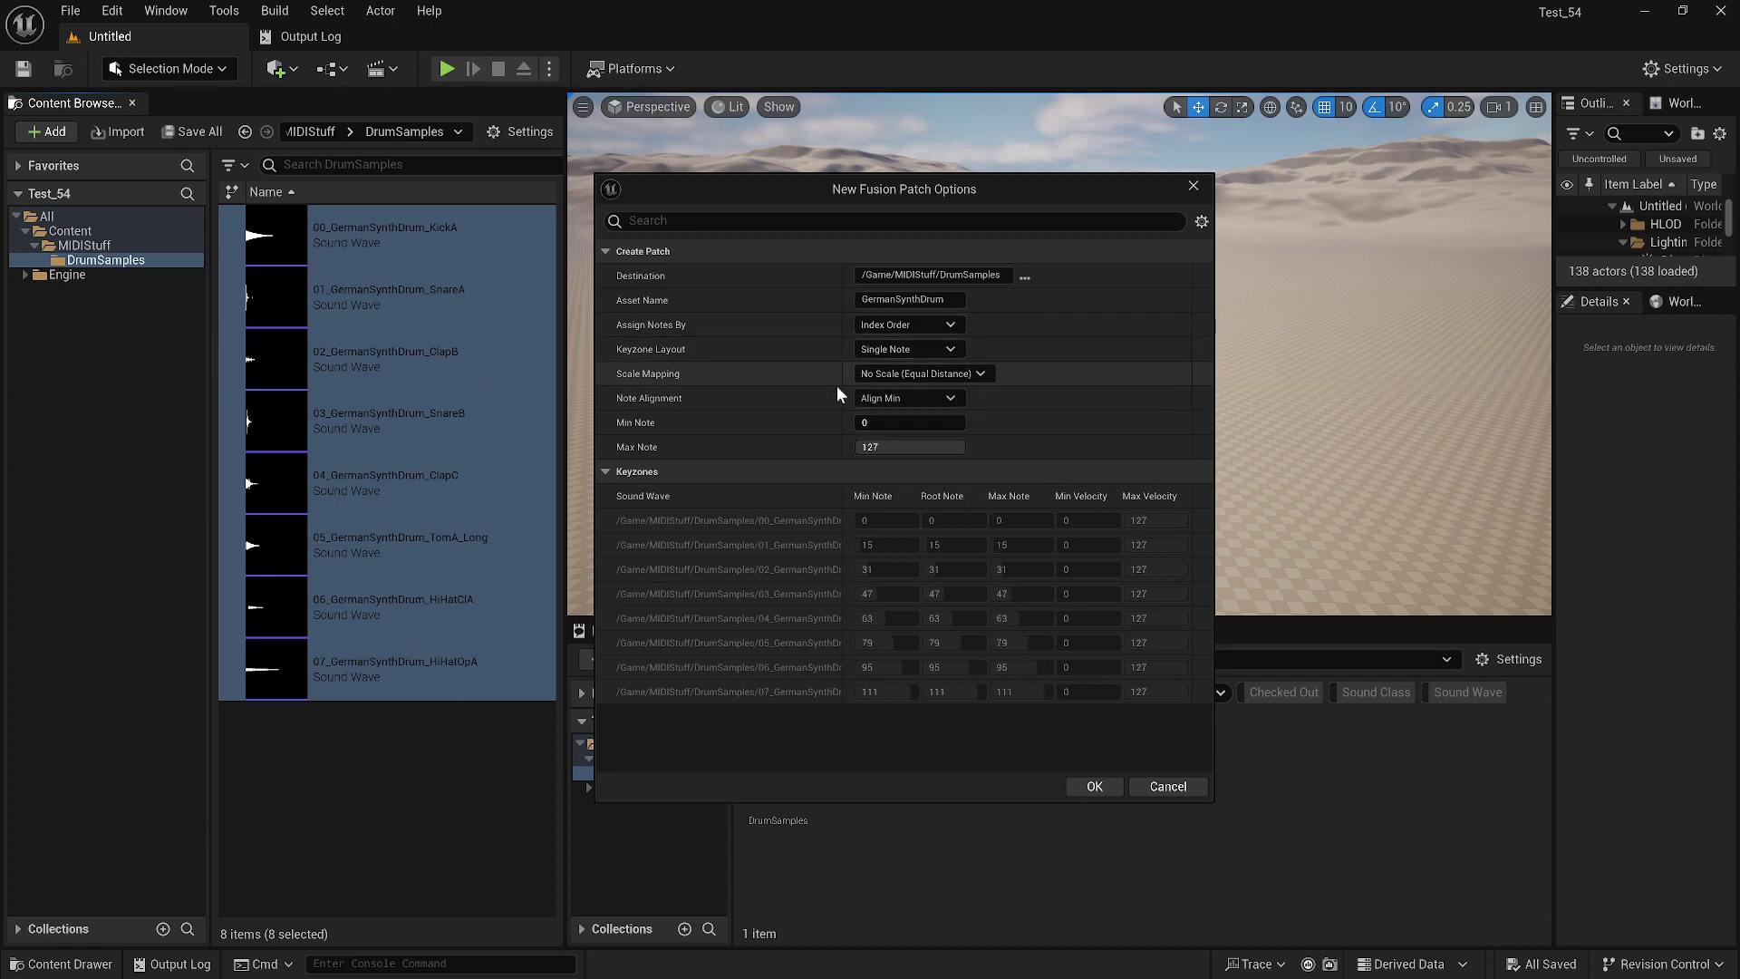
click(897, 423)
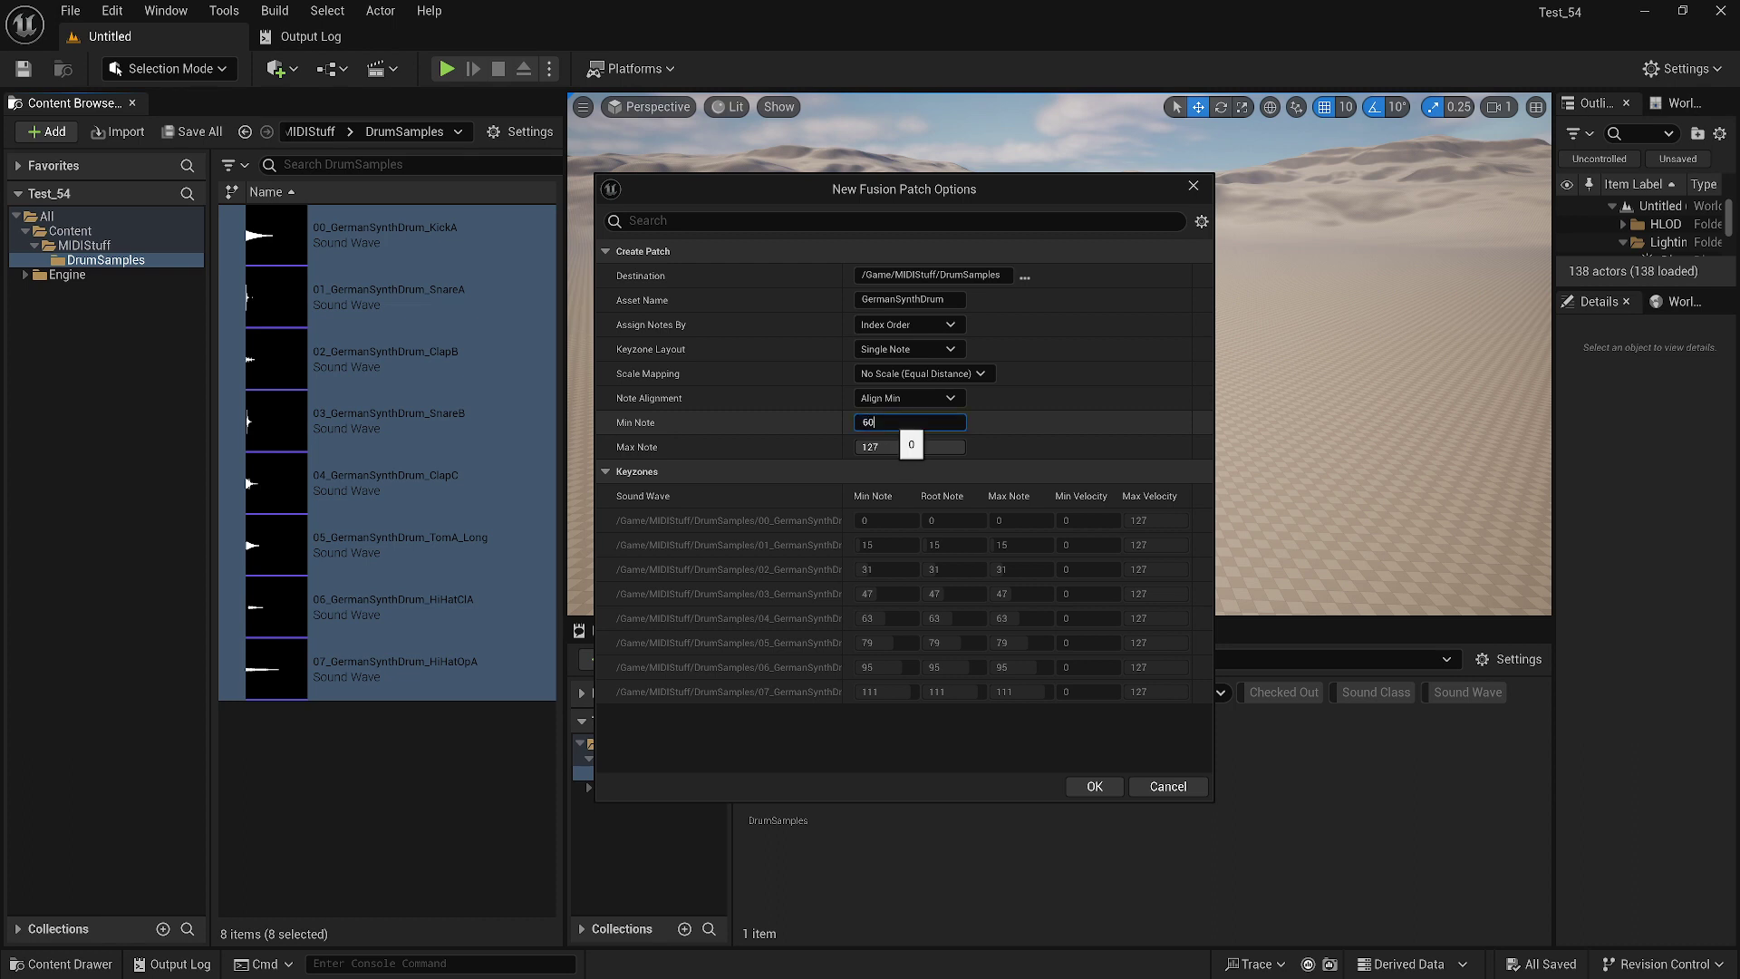
text(60)
click(902, 447)
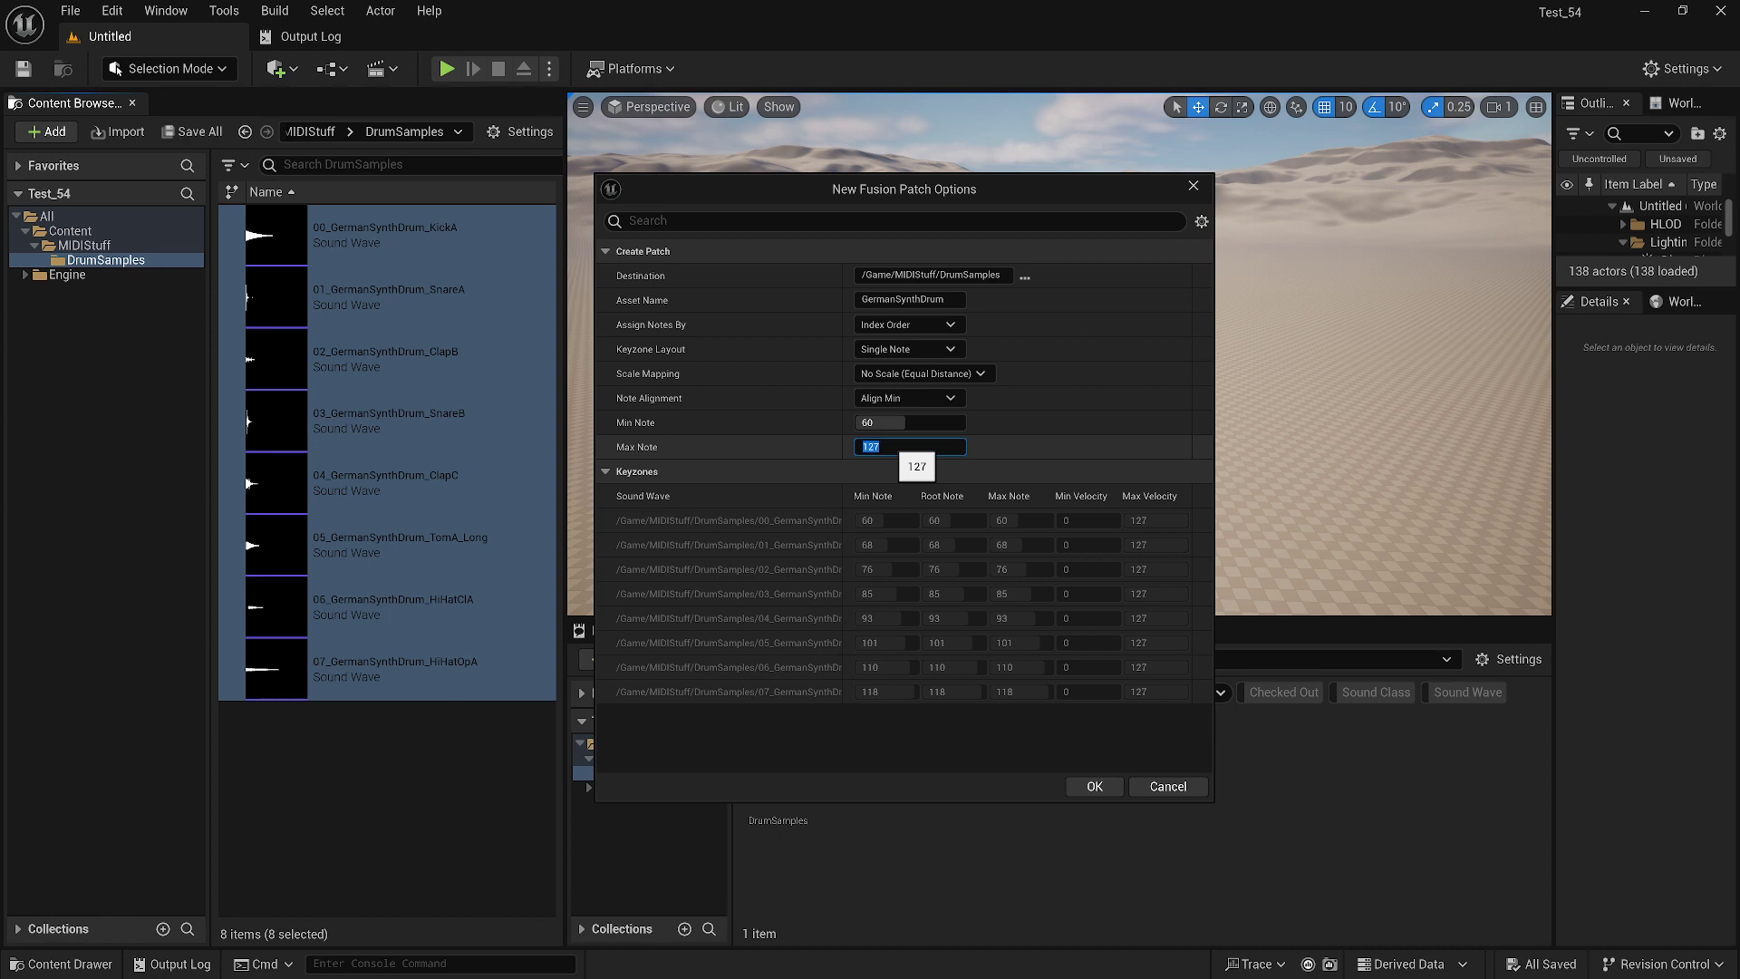
text(68)
key(Return)
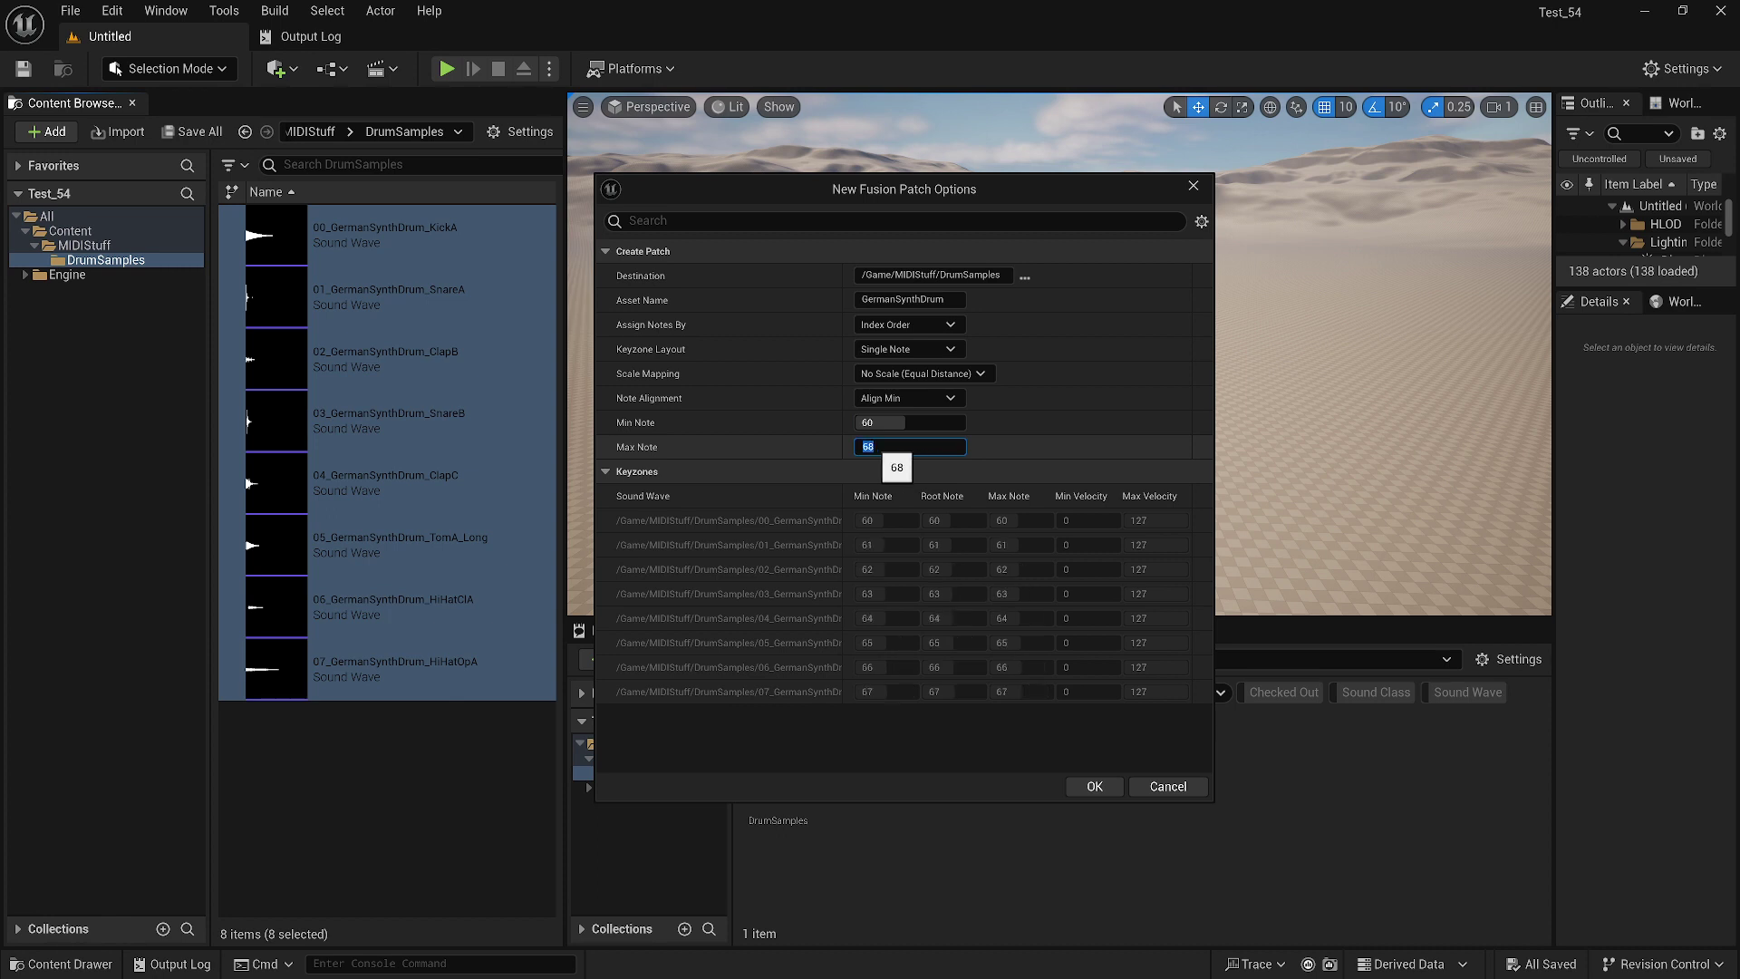
click(996, 449)
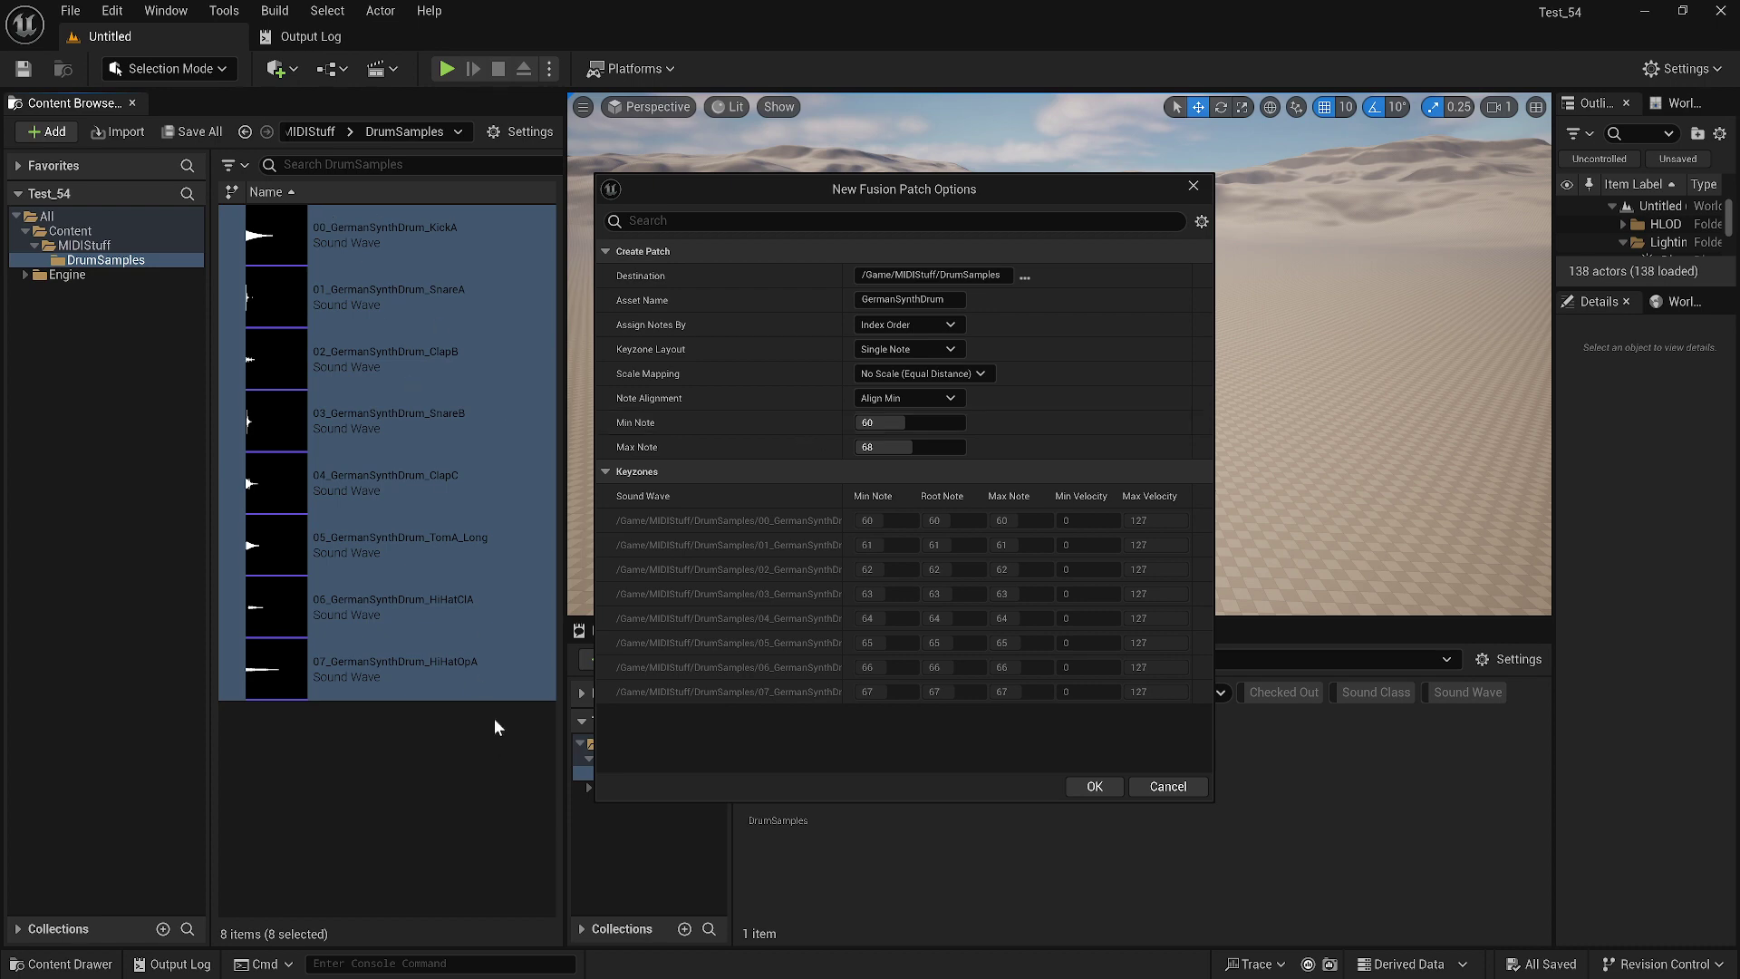
click(1093, 794)
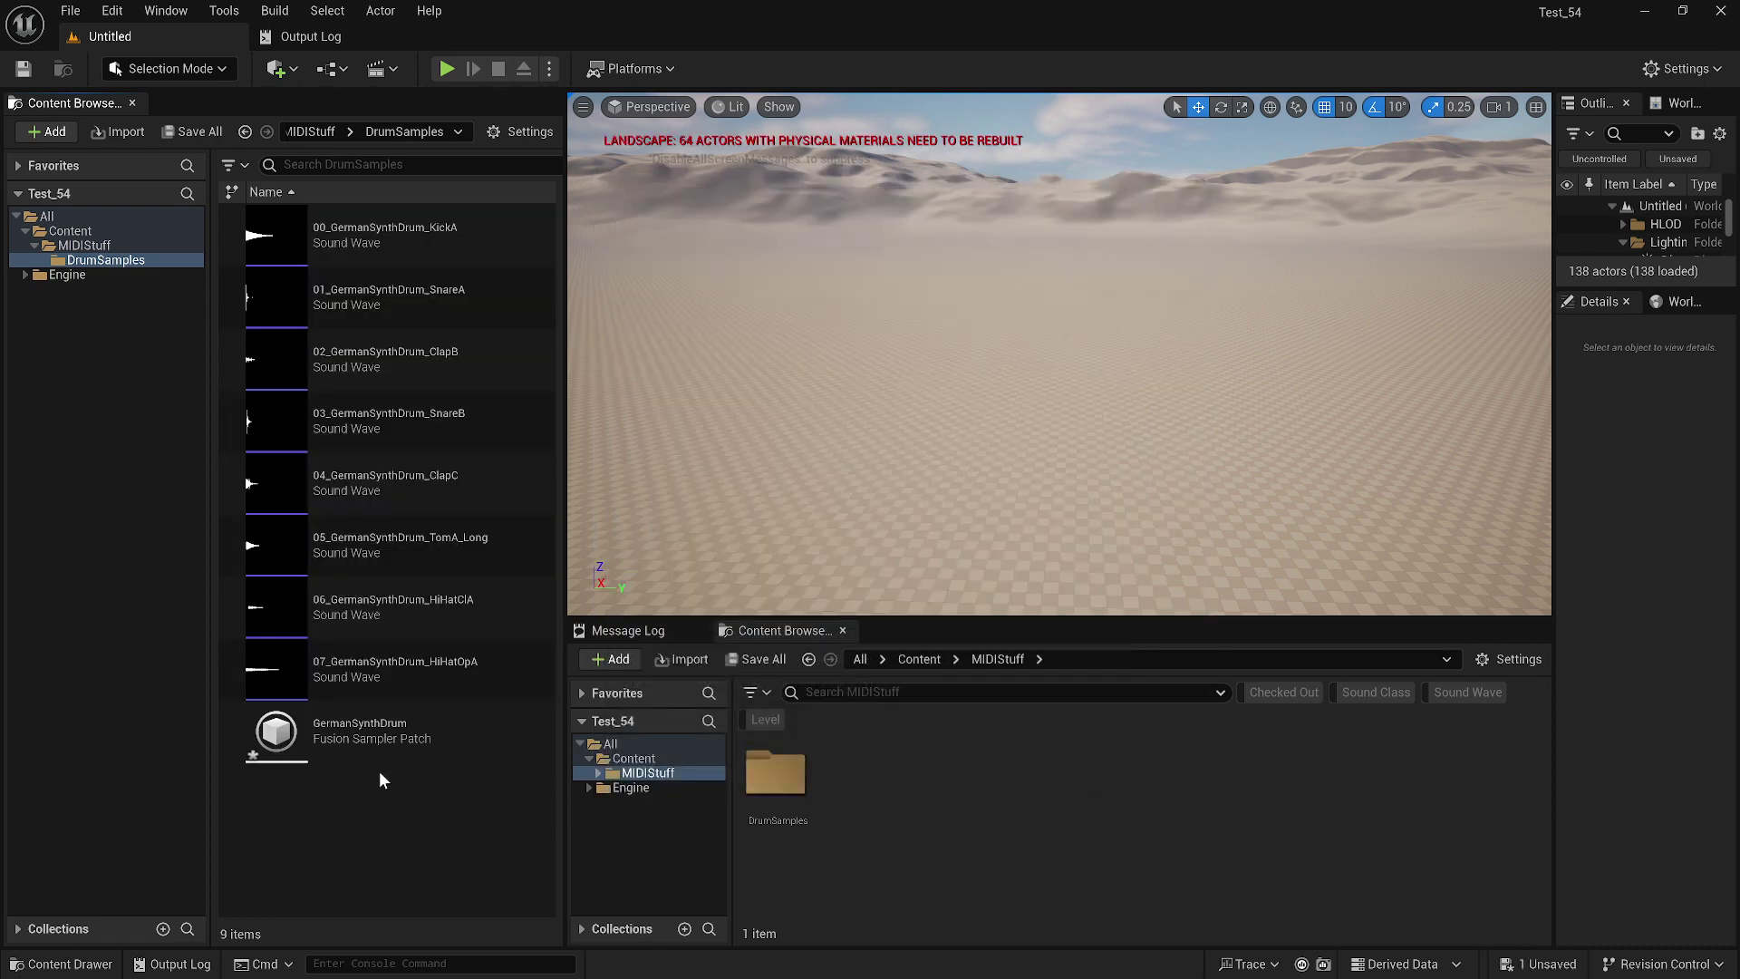
Step: Open the GermanSynthDrum Fusion Sampler Patch for editing and float its editor as a smaller window over the level editor
click(380, 749)
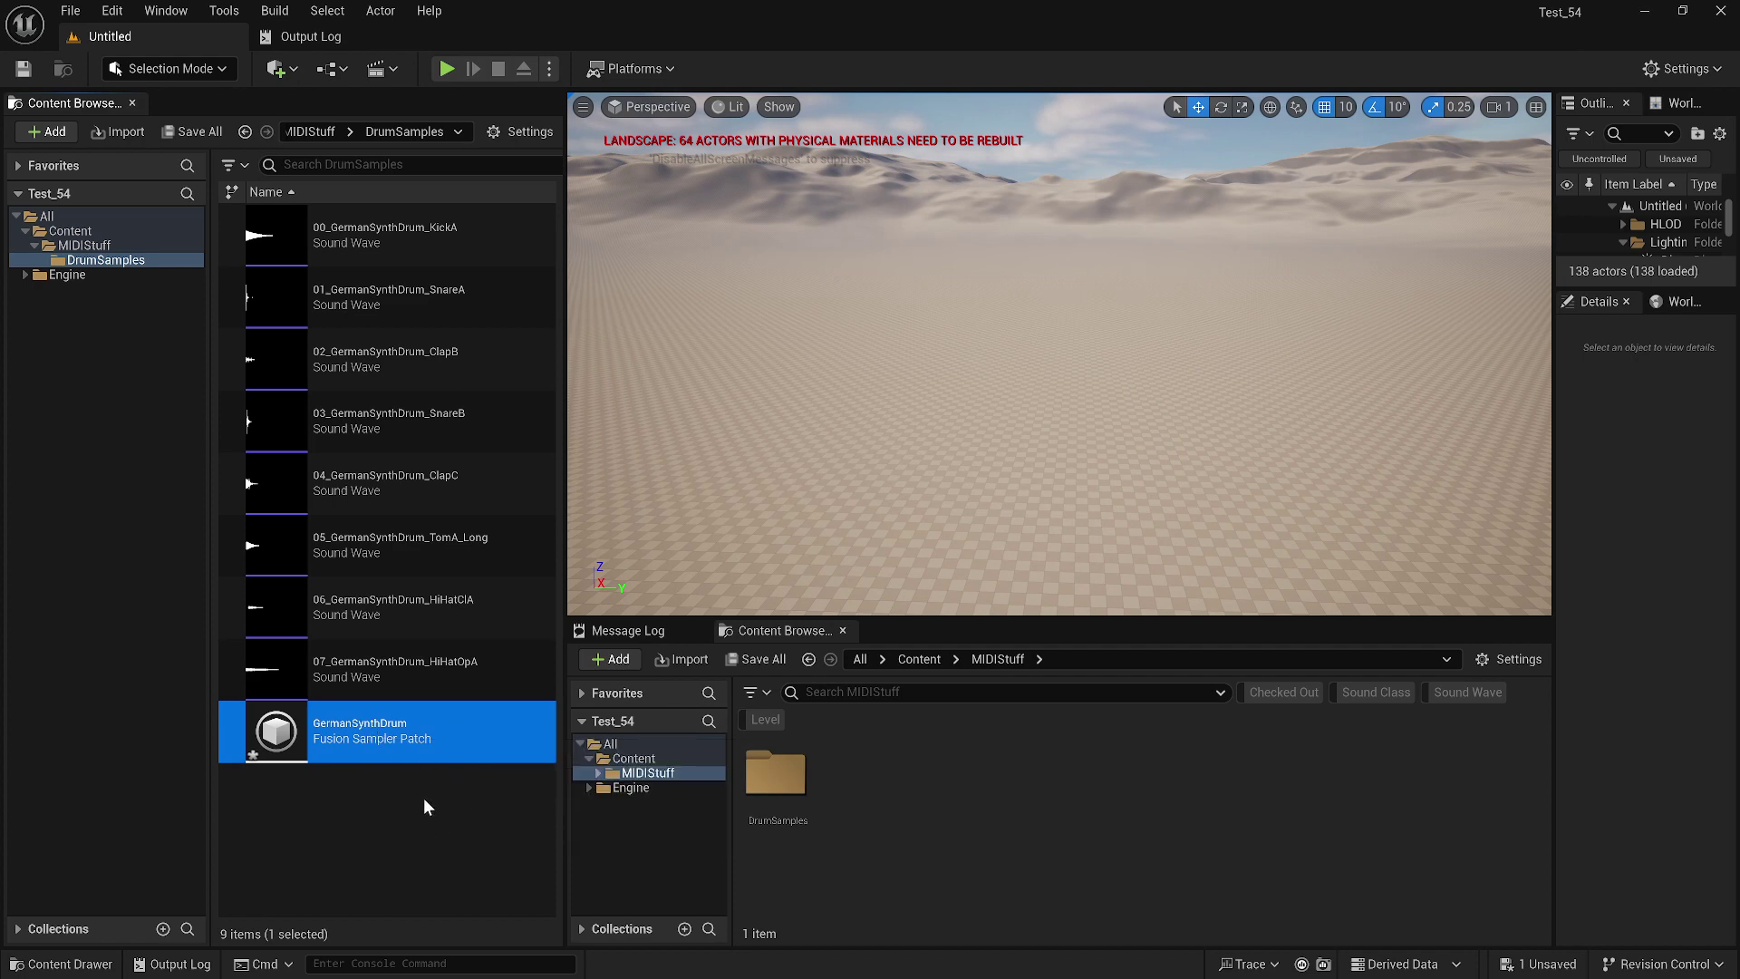
double_click(375, 737)
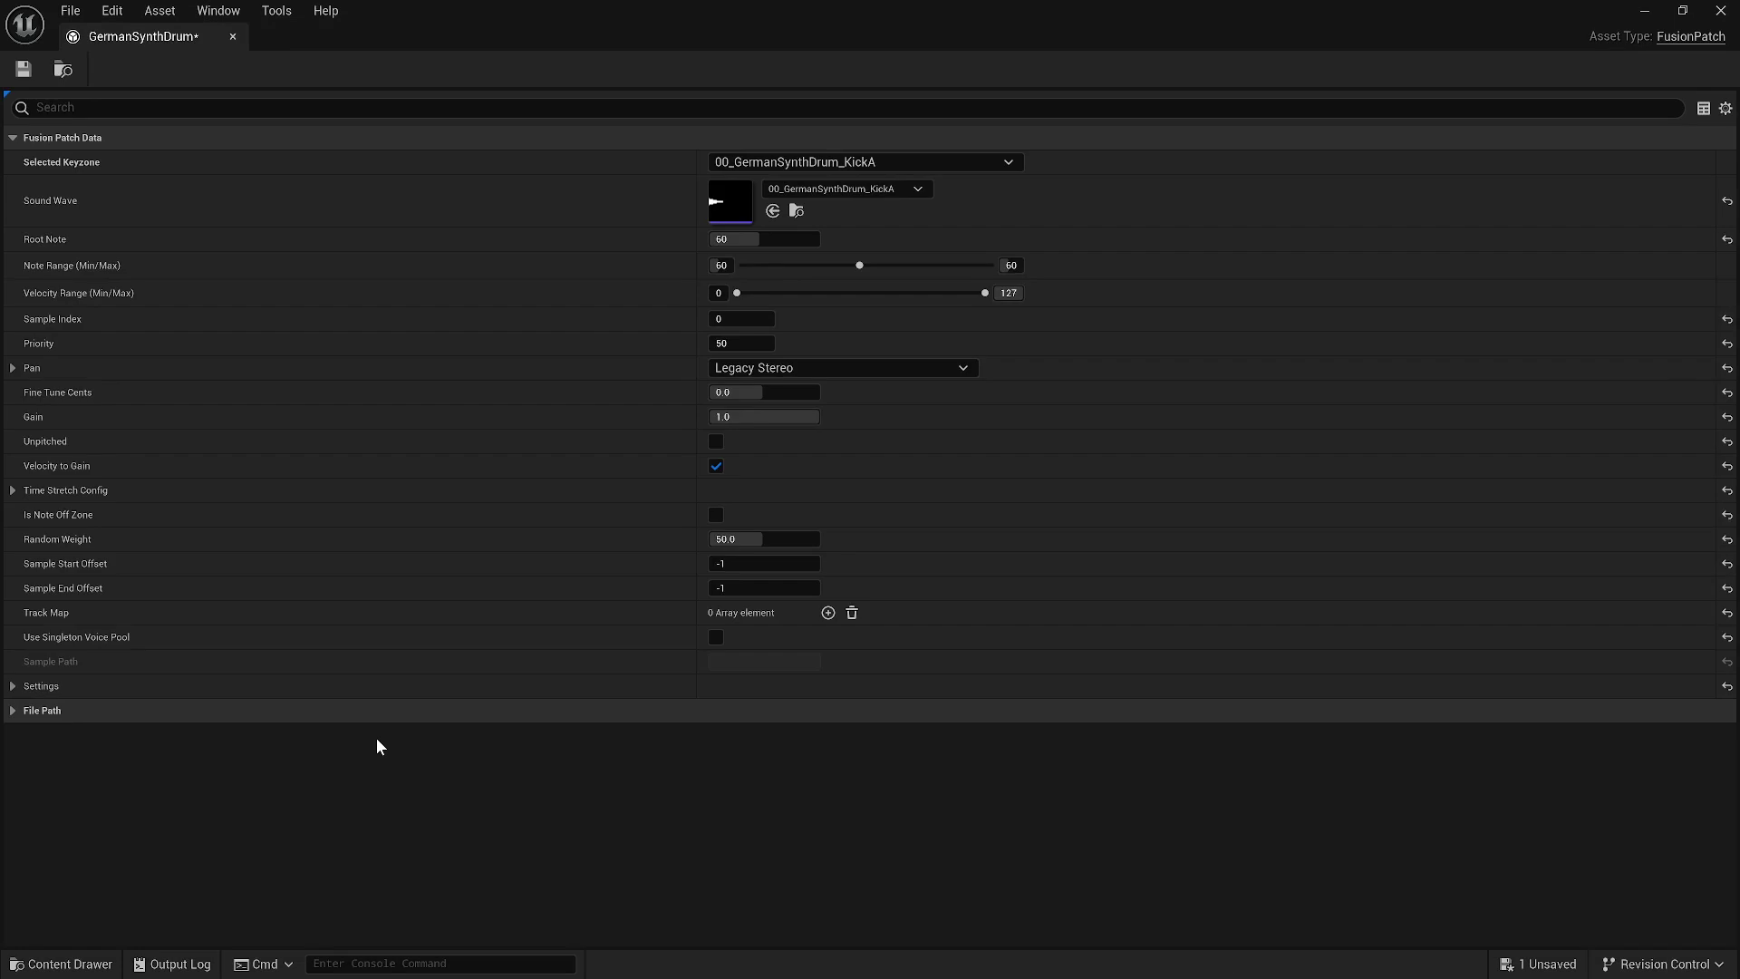
mouse_move(996, 2)
mouse_down()
mouse_move(996, 65)
mouse_move(1024, 2)
mouse_up()
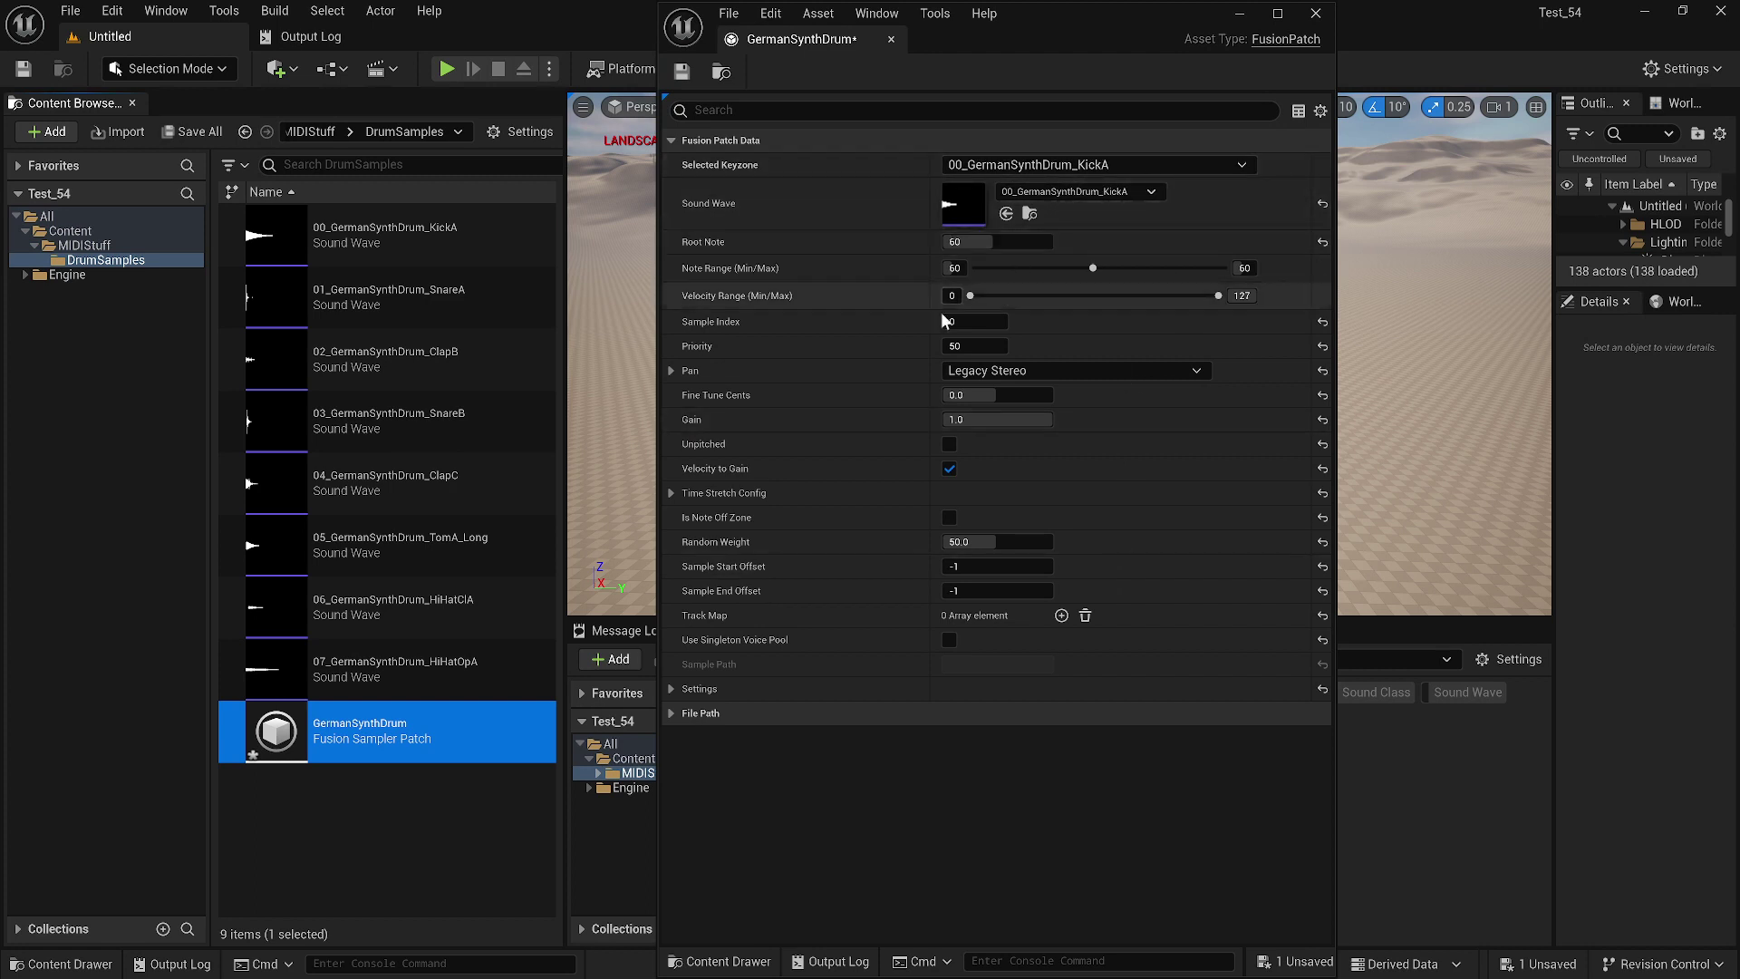
Step: For the 06_GermanSynthDrum_HiHatClA keyzone, set the root note to 70 and both the minimum and maximum note to 70
click(1106, 167)
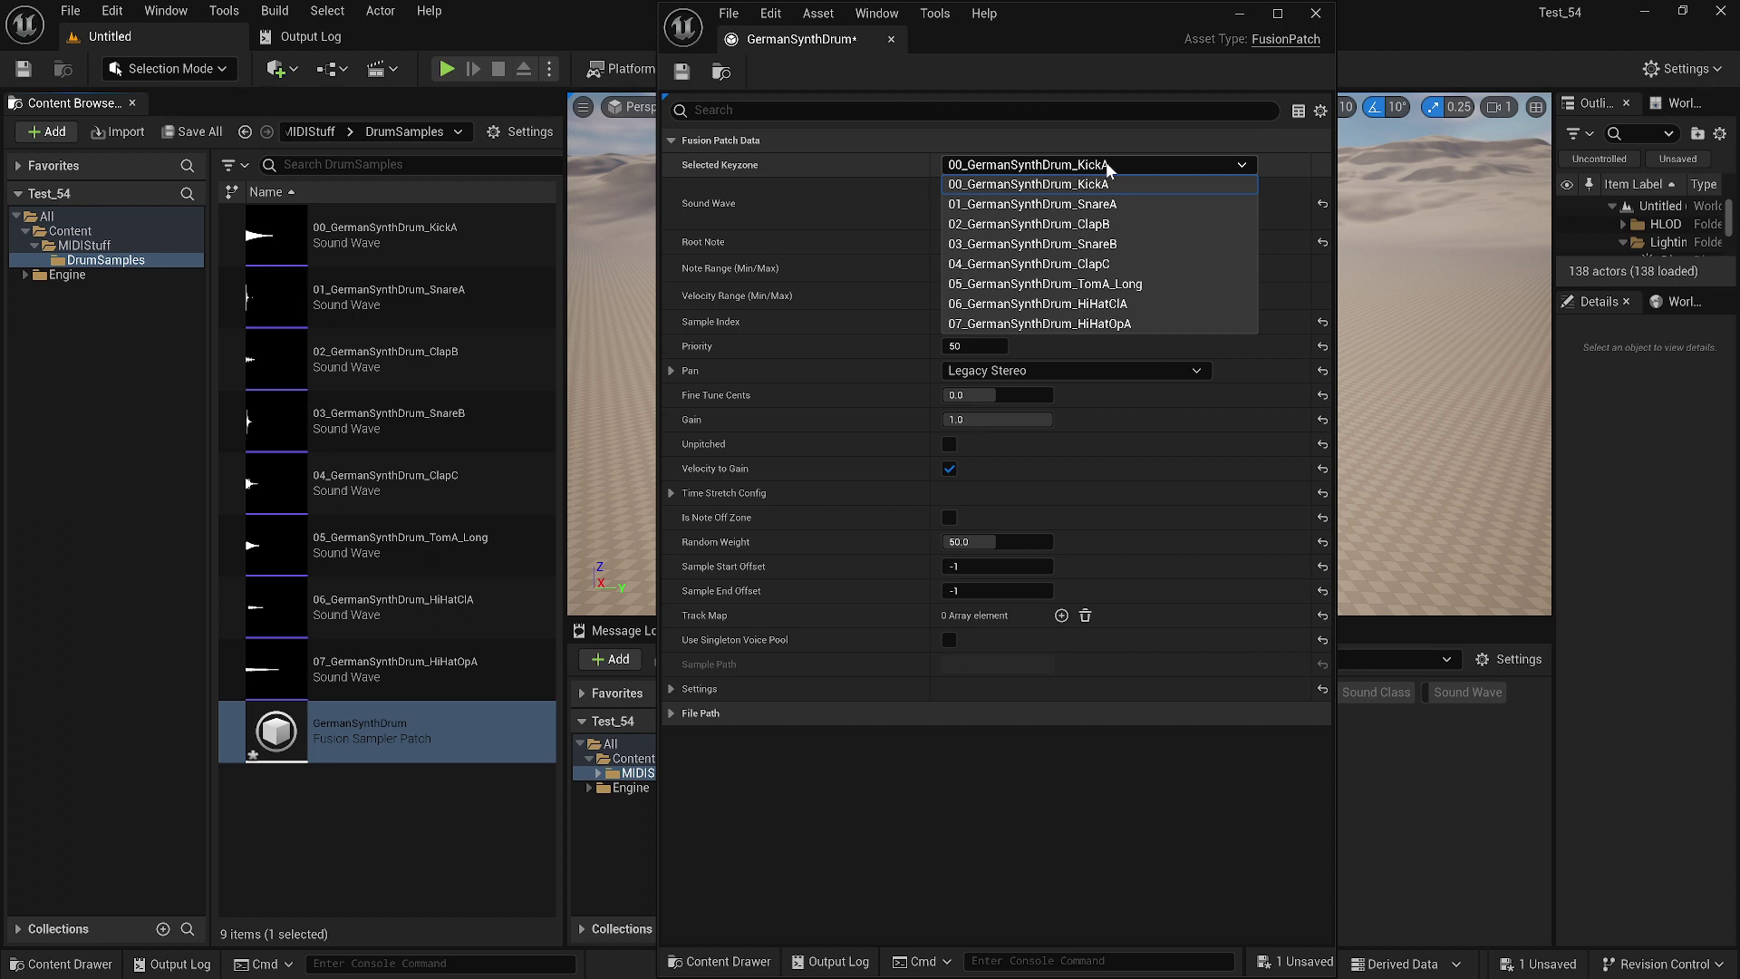
click(1105, 308)
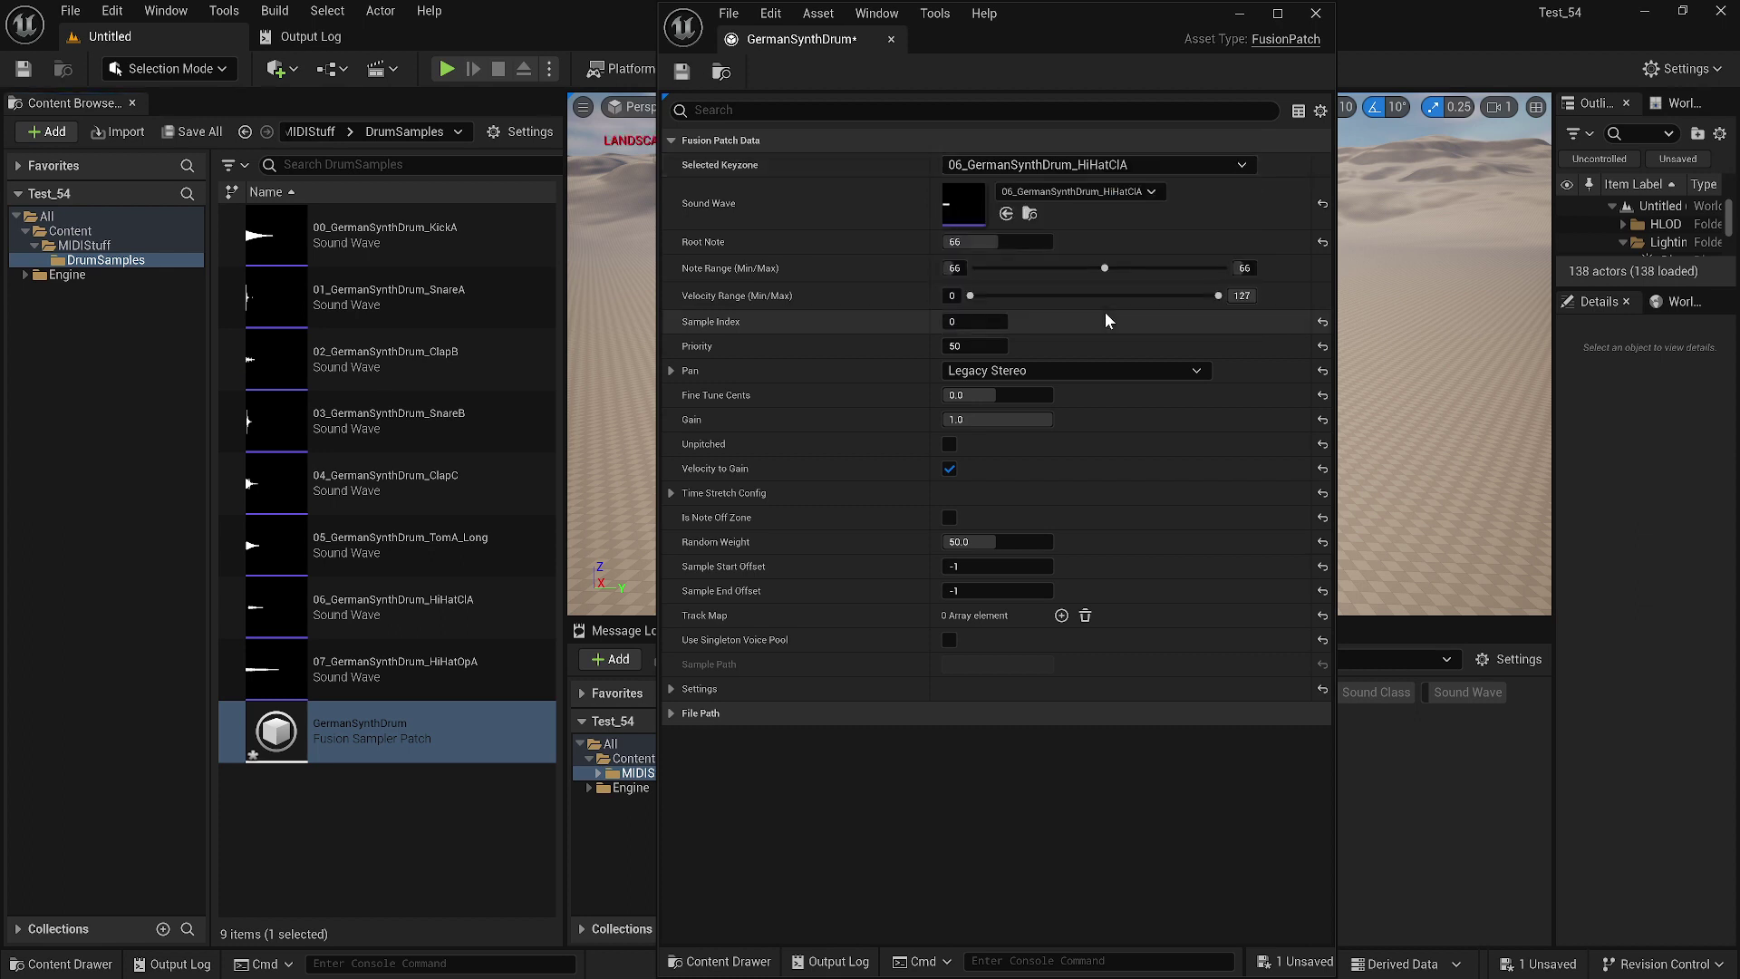
click(1001, 242)
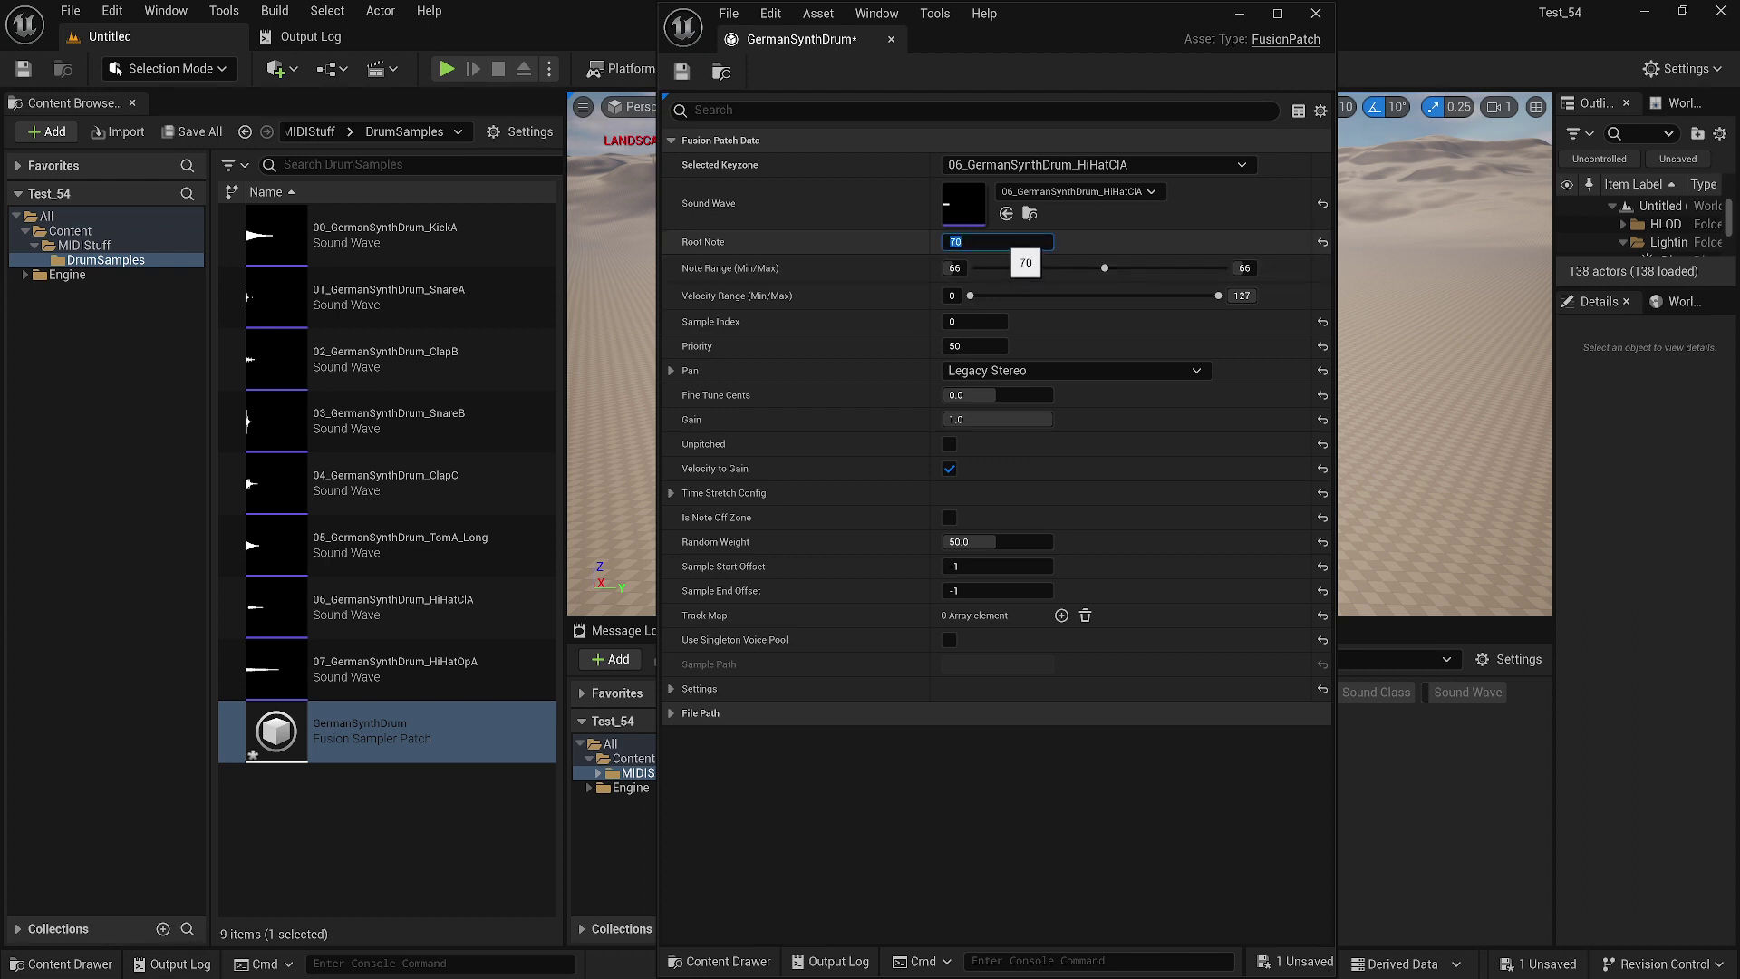
click(1243, 269)
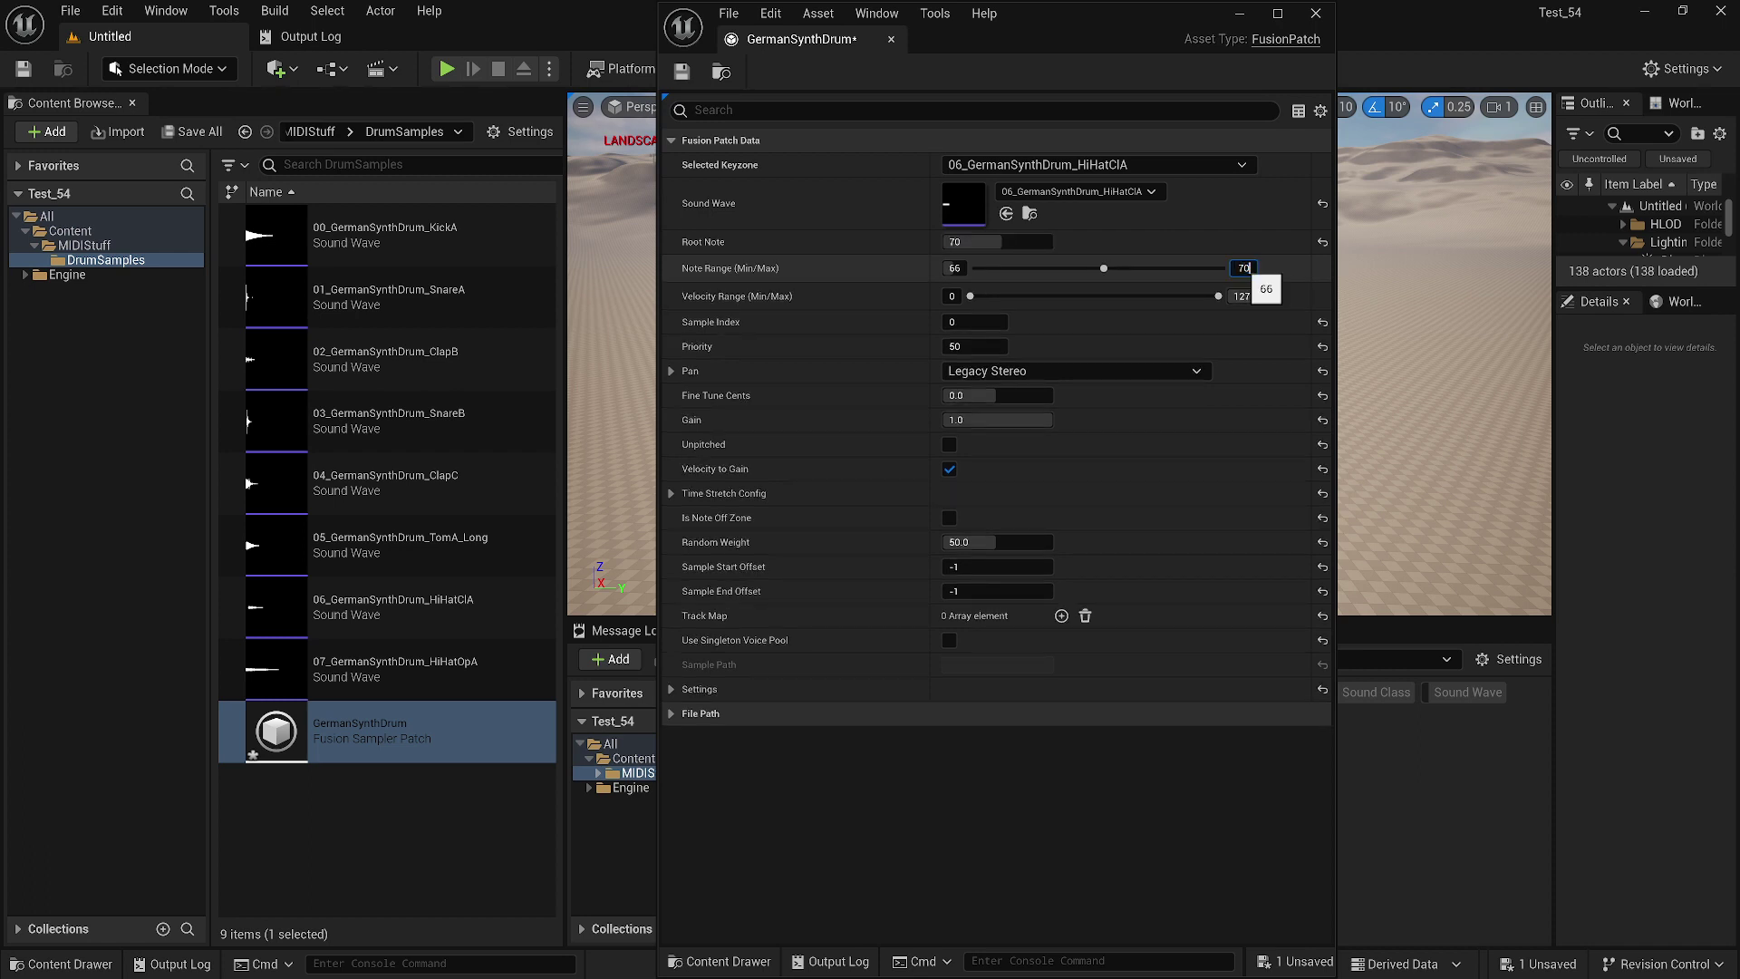
click(955, 268)
text(70)
key(Return)
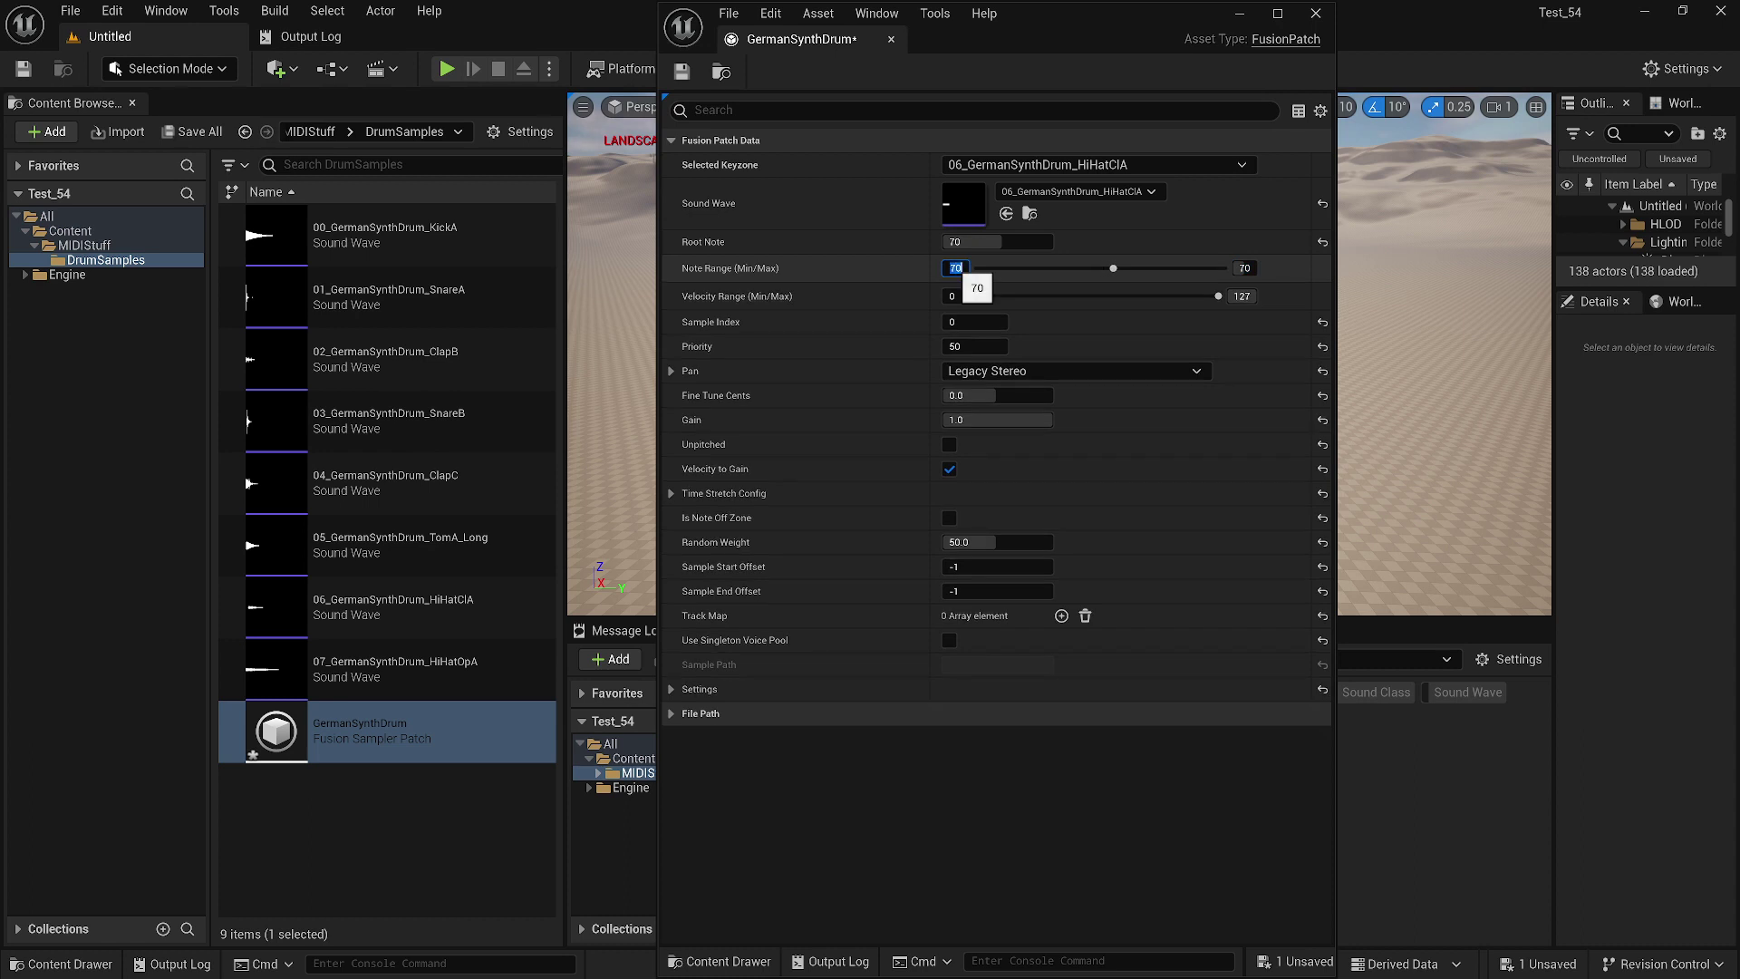
Step: Enable Unpitched for the HiHatClA keyzone and set its maximum velocity to 100
click(950, 444)
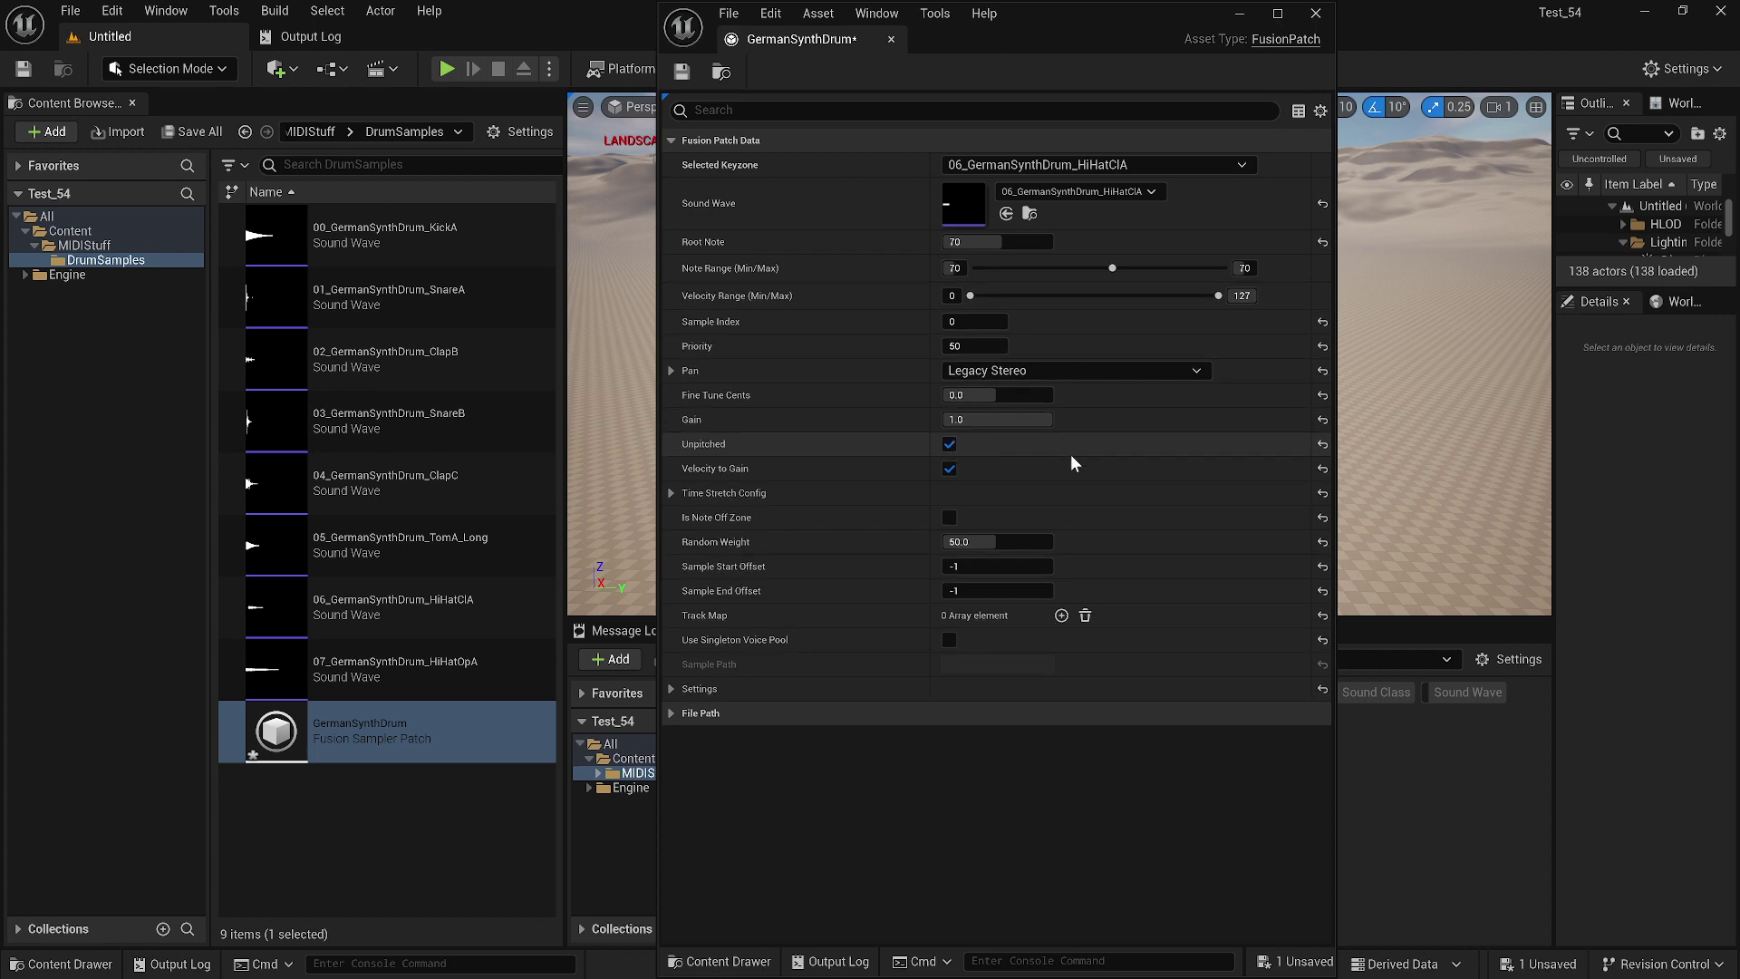
click(1205, 167)
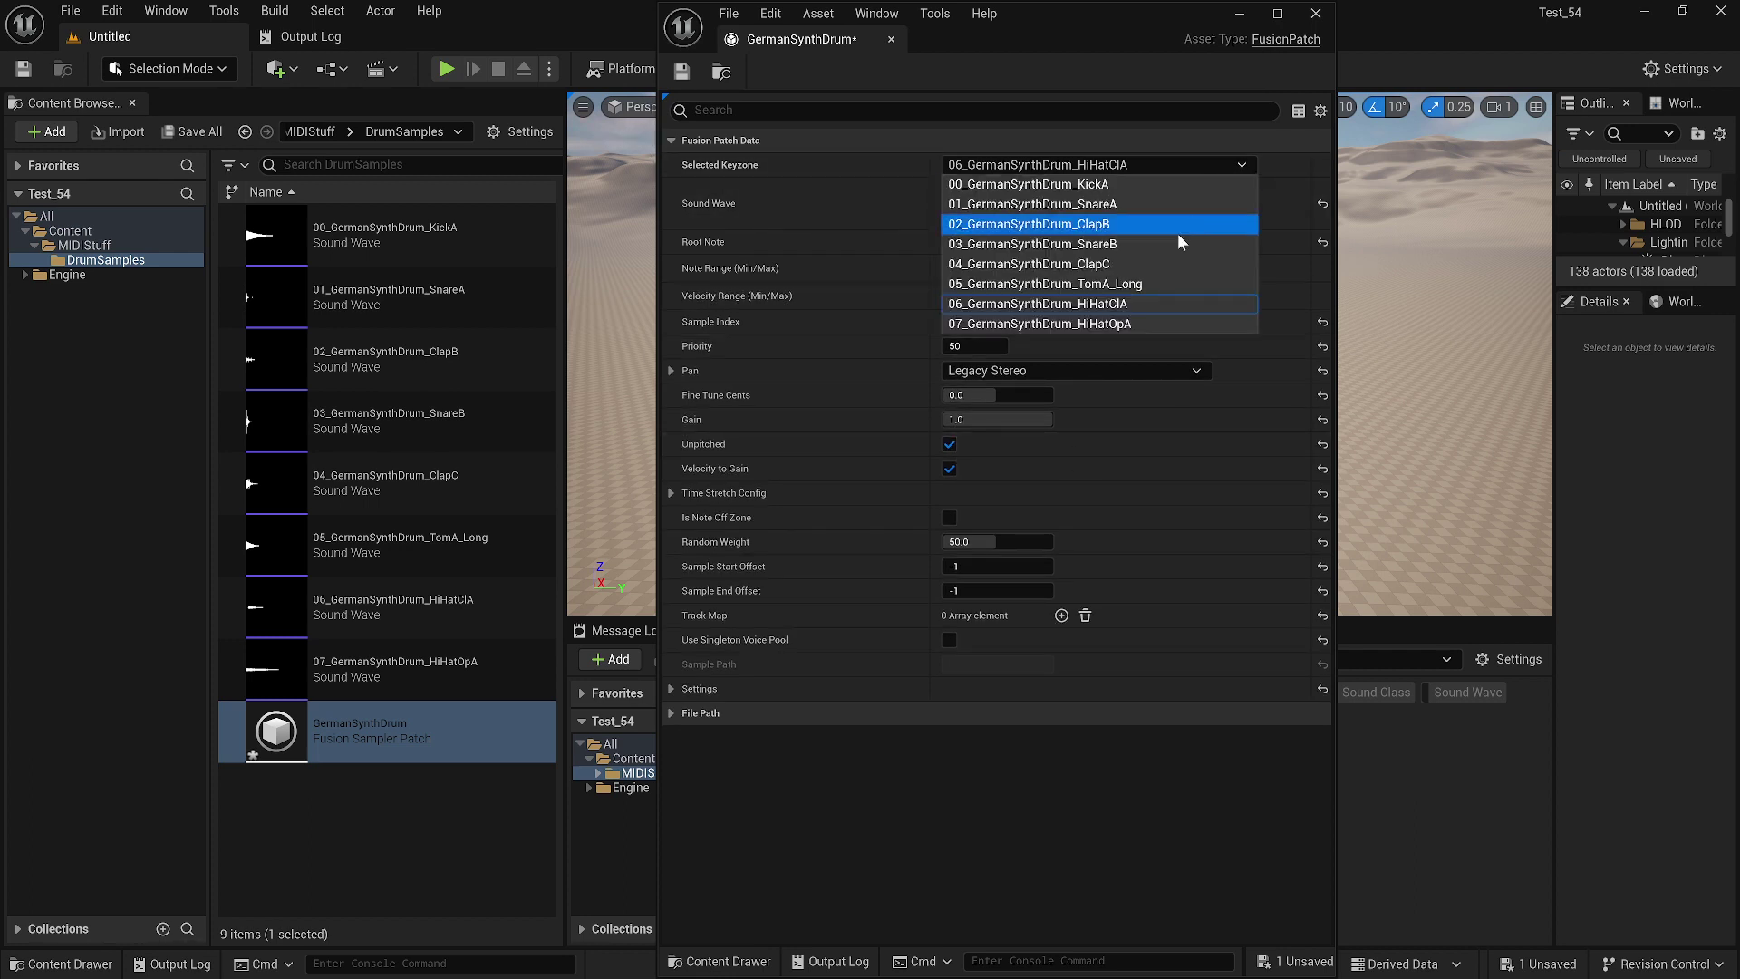
click(1176, 165)
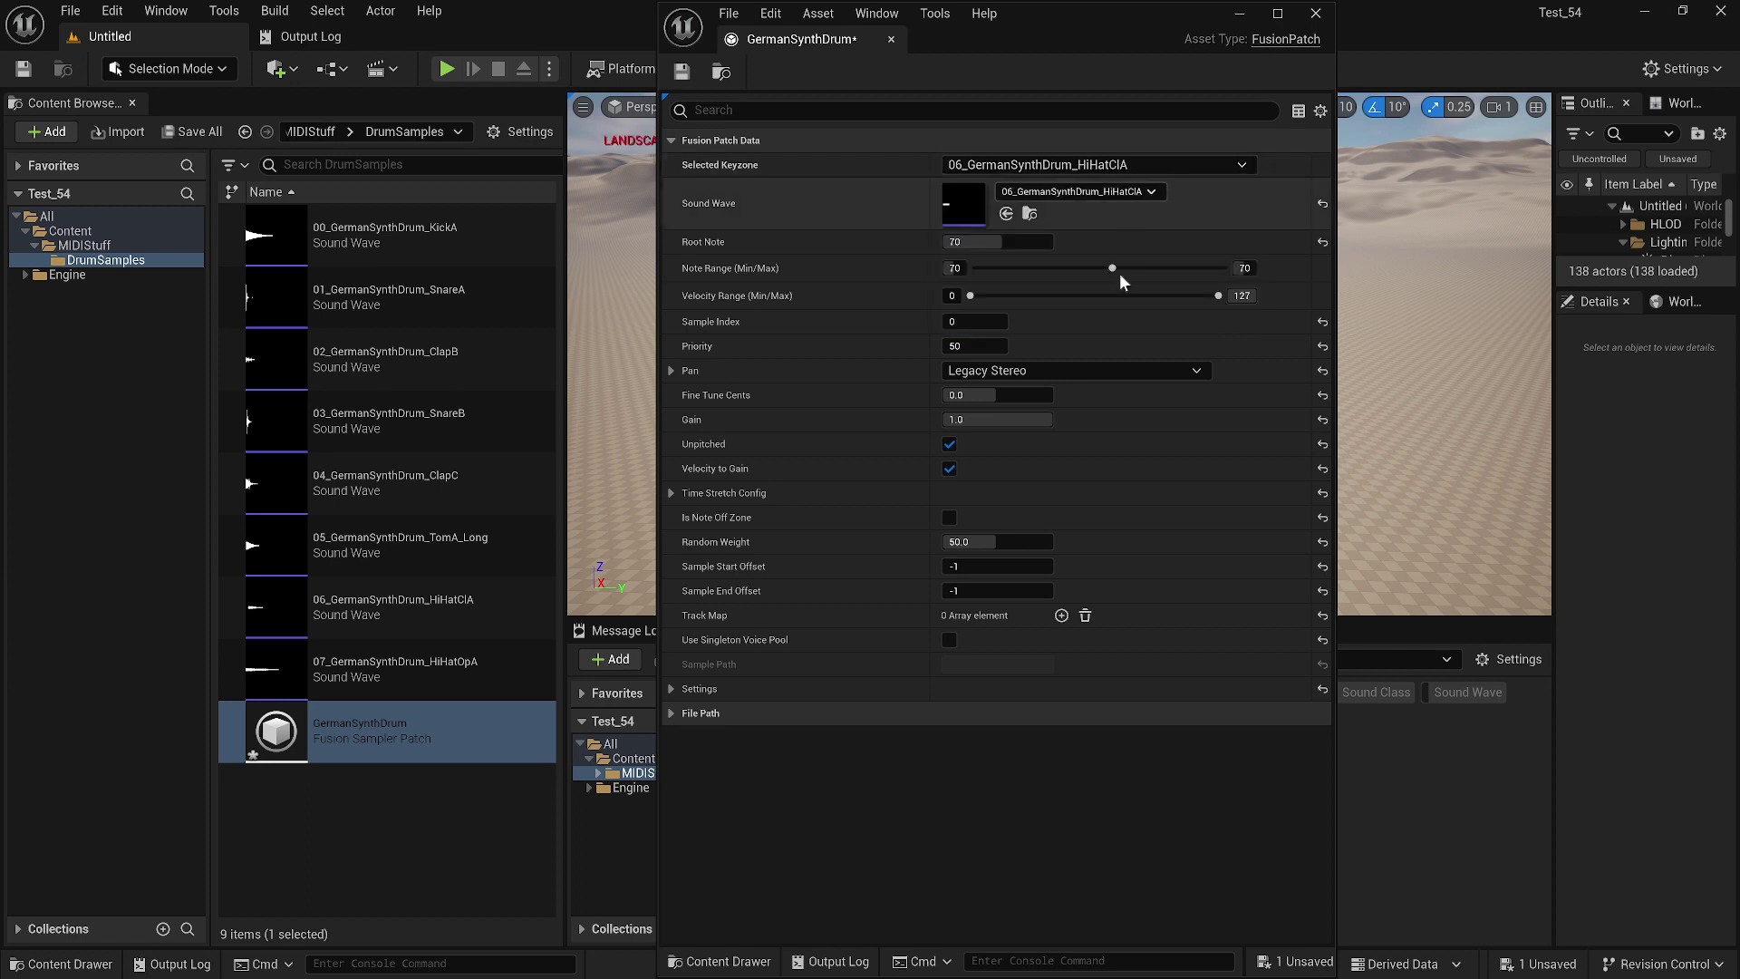
drag(1217, 300, 1167, 299)
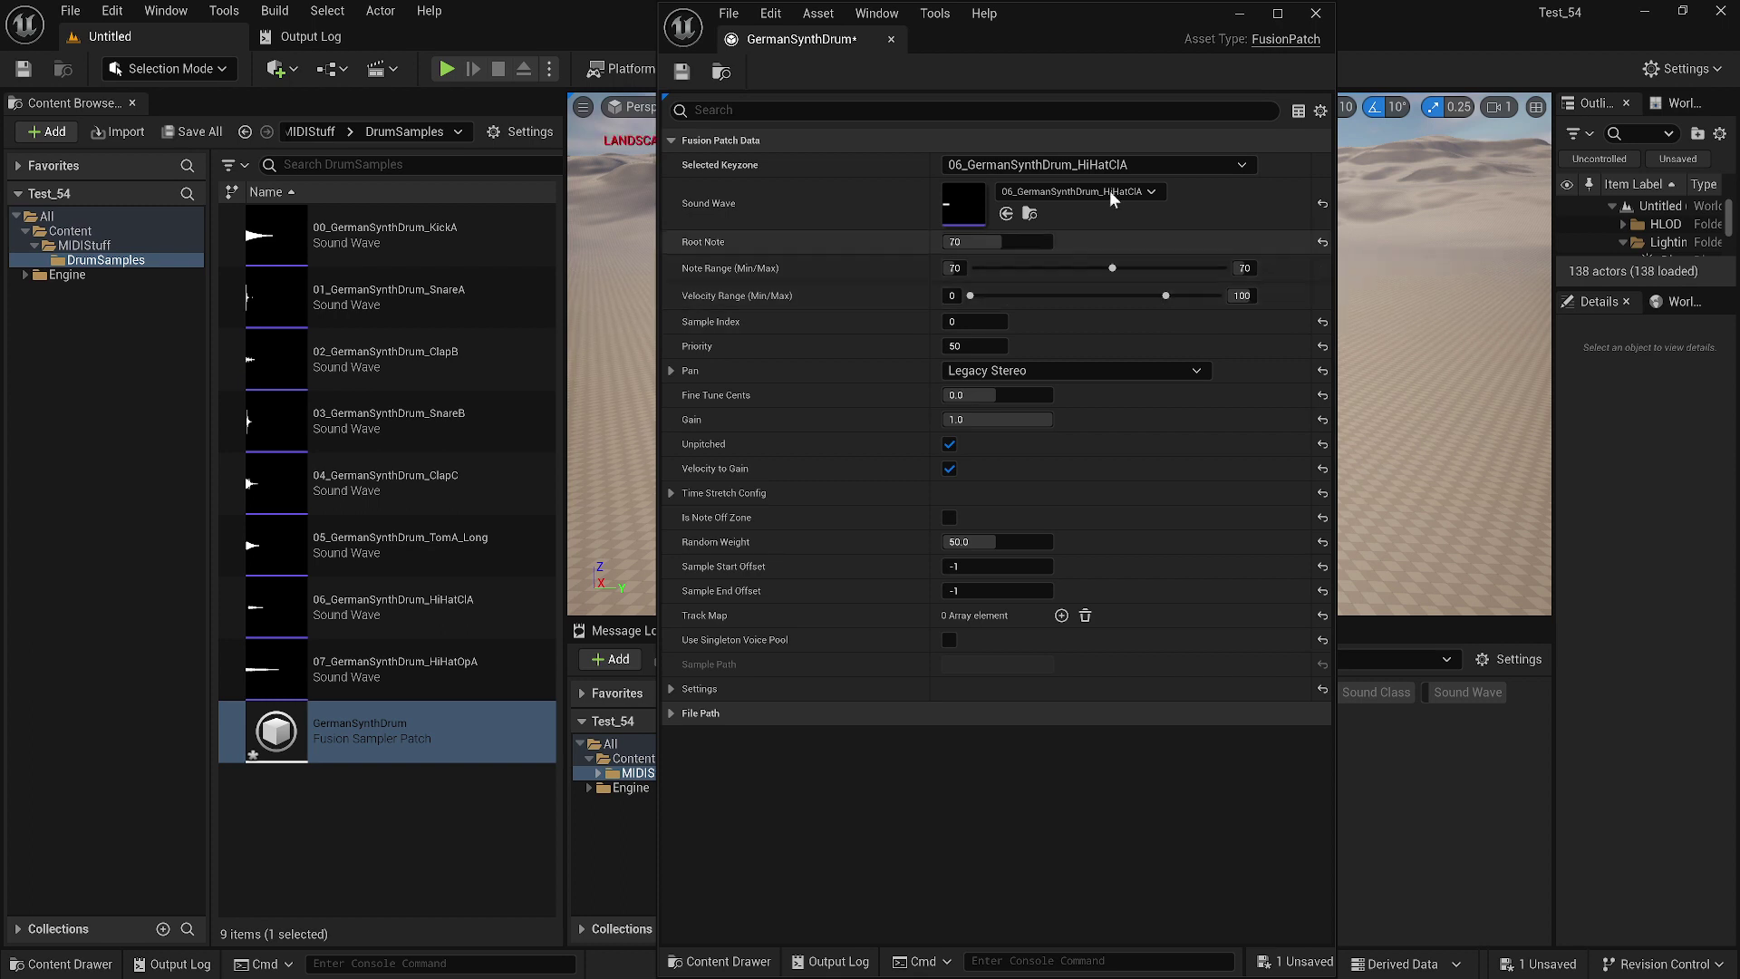
Step: For the 07_GermanSynthDrum_HiHatOpA keyzone, set the root note to 70 and both the minimum and maximum note to 70
click(1129, 162)
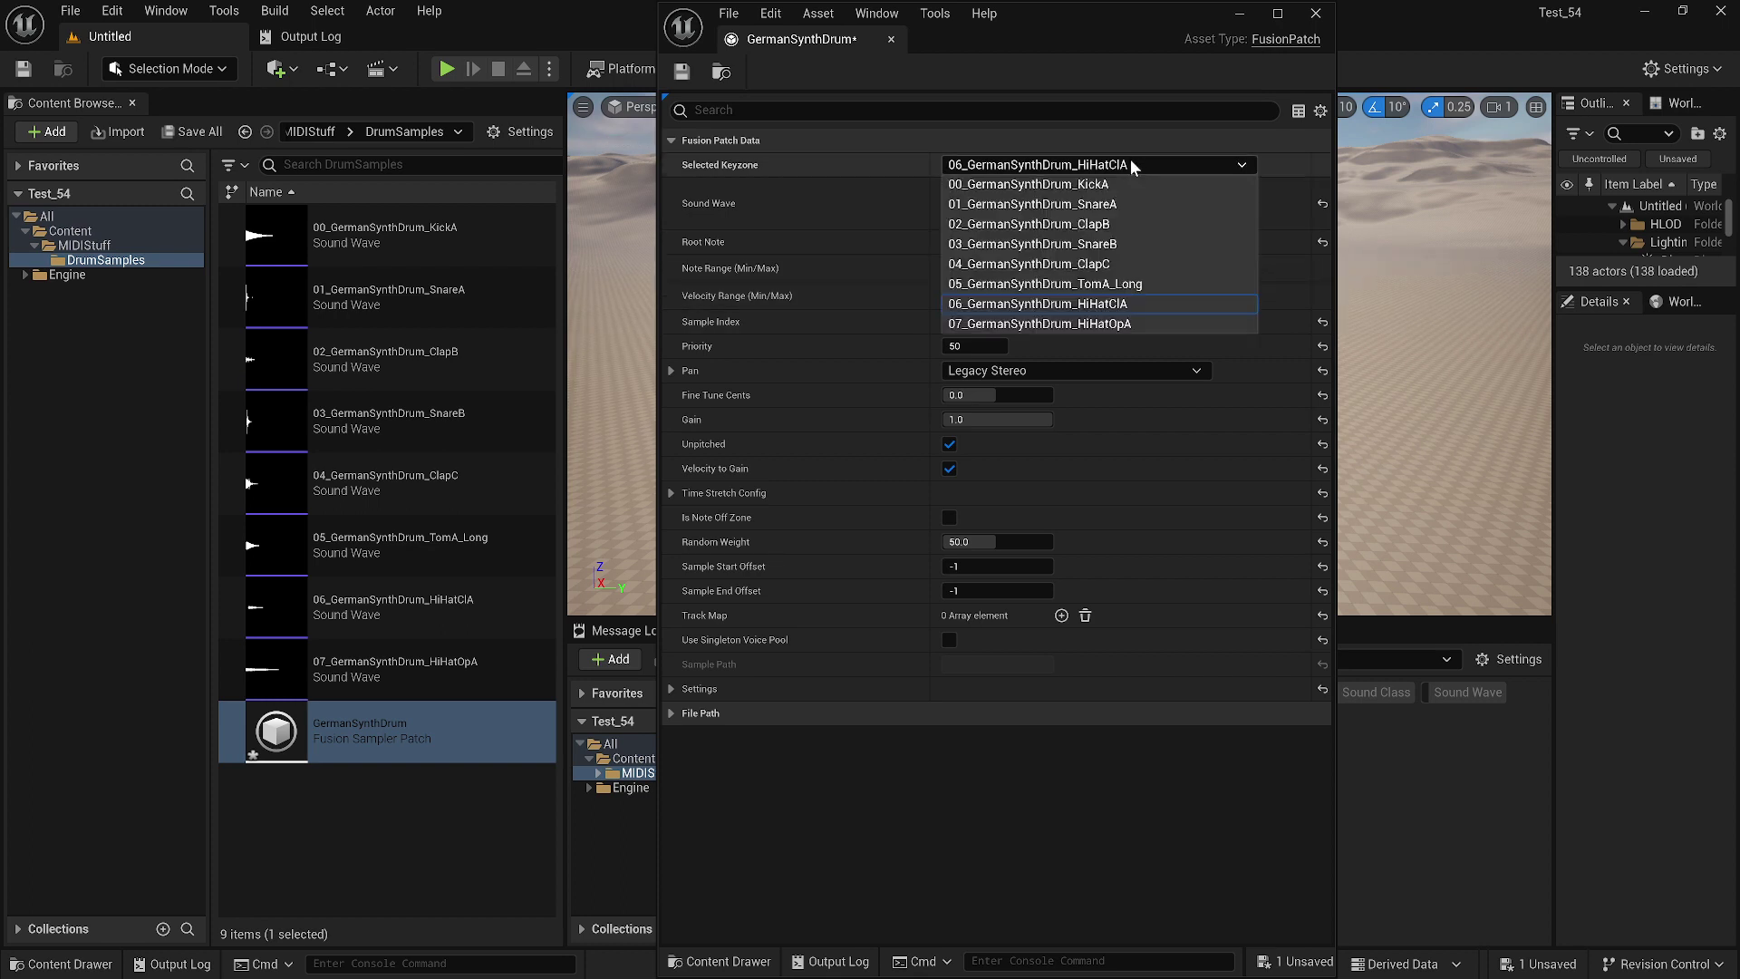
click(1127, 328)
click(1005, 242)
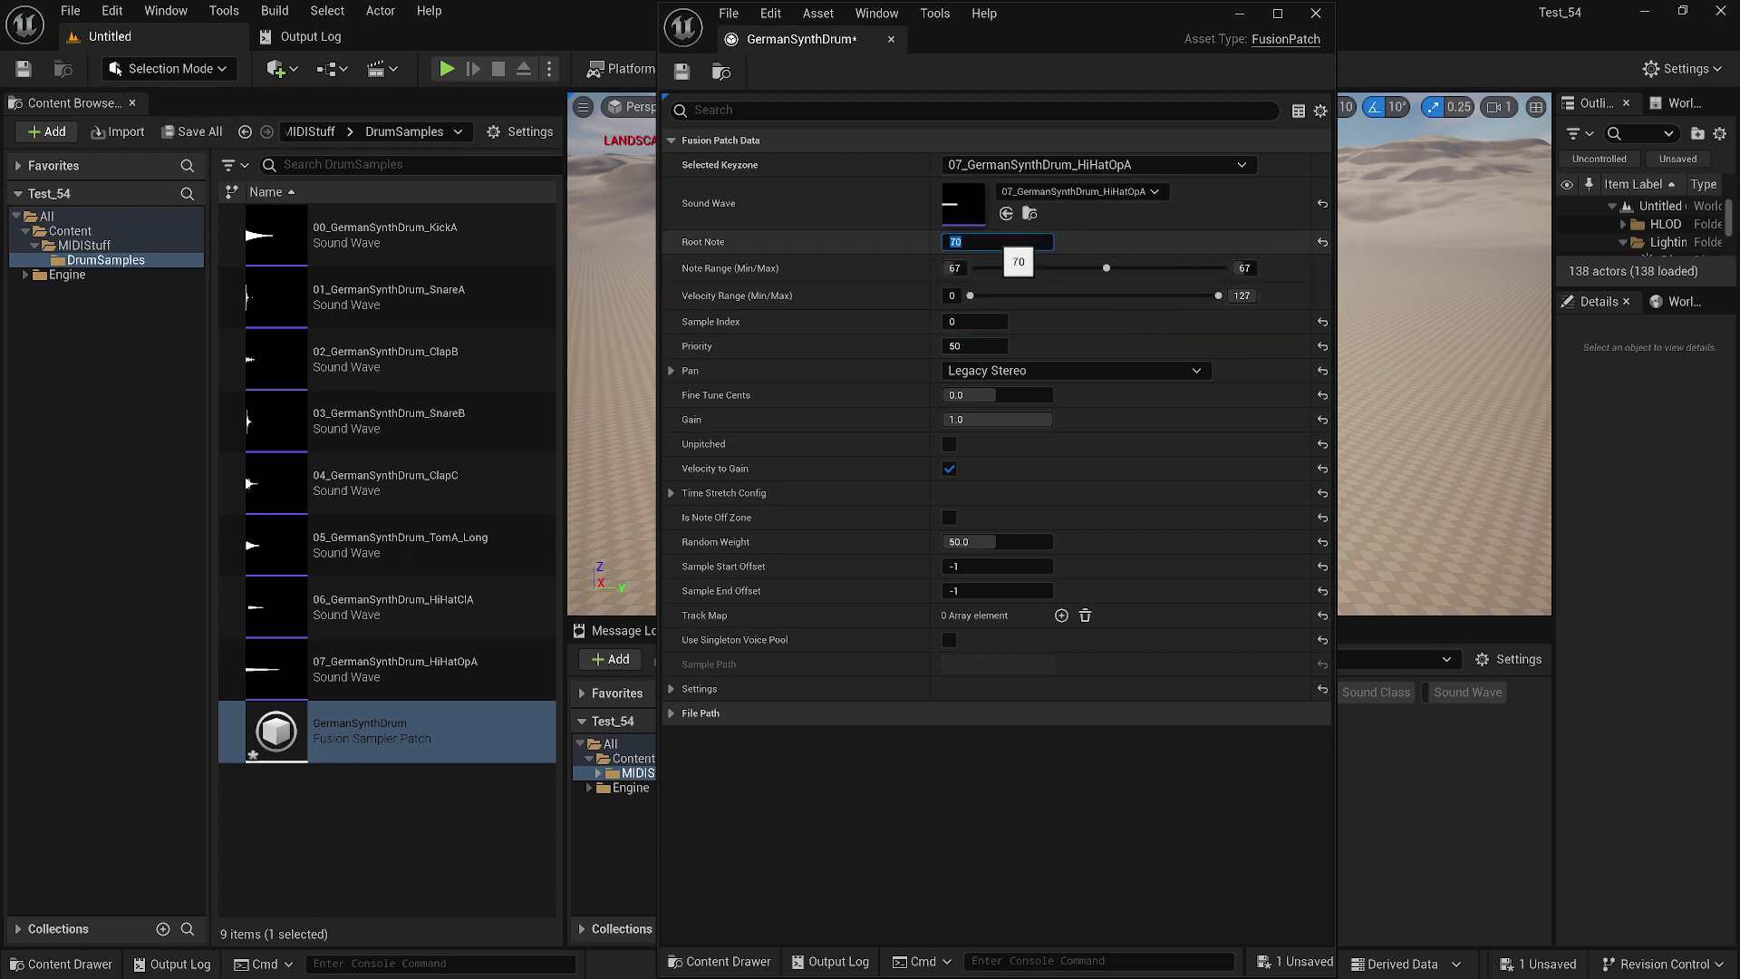
click(1243, 268)
text(70)
key(Return)
click(954, 268)
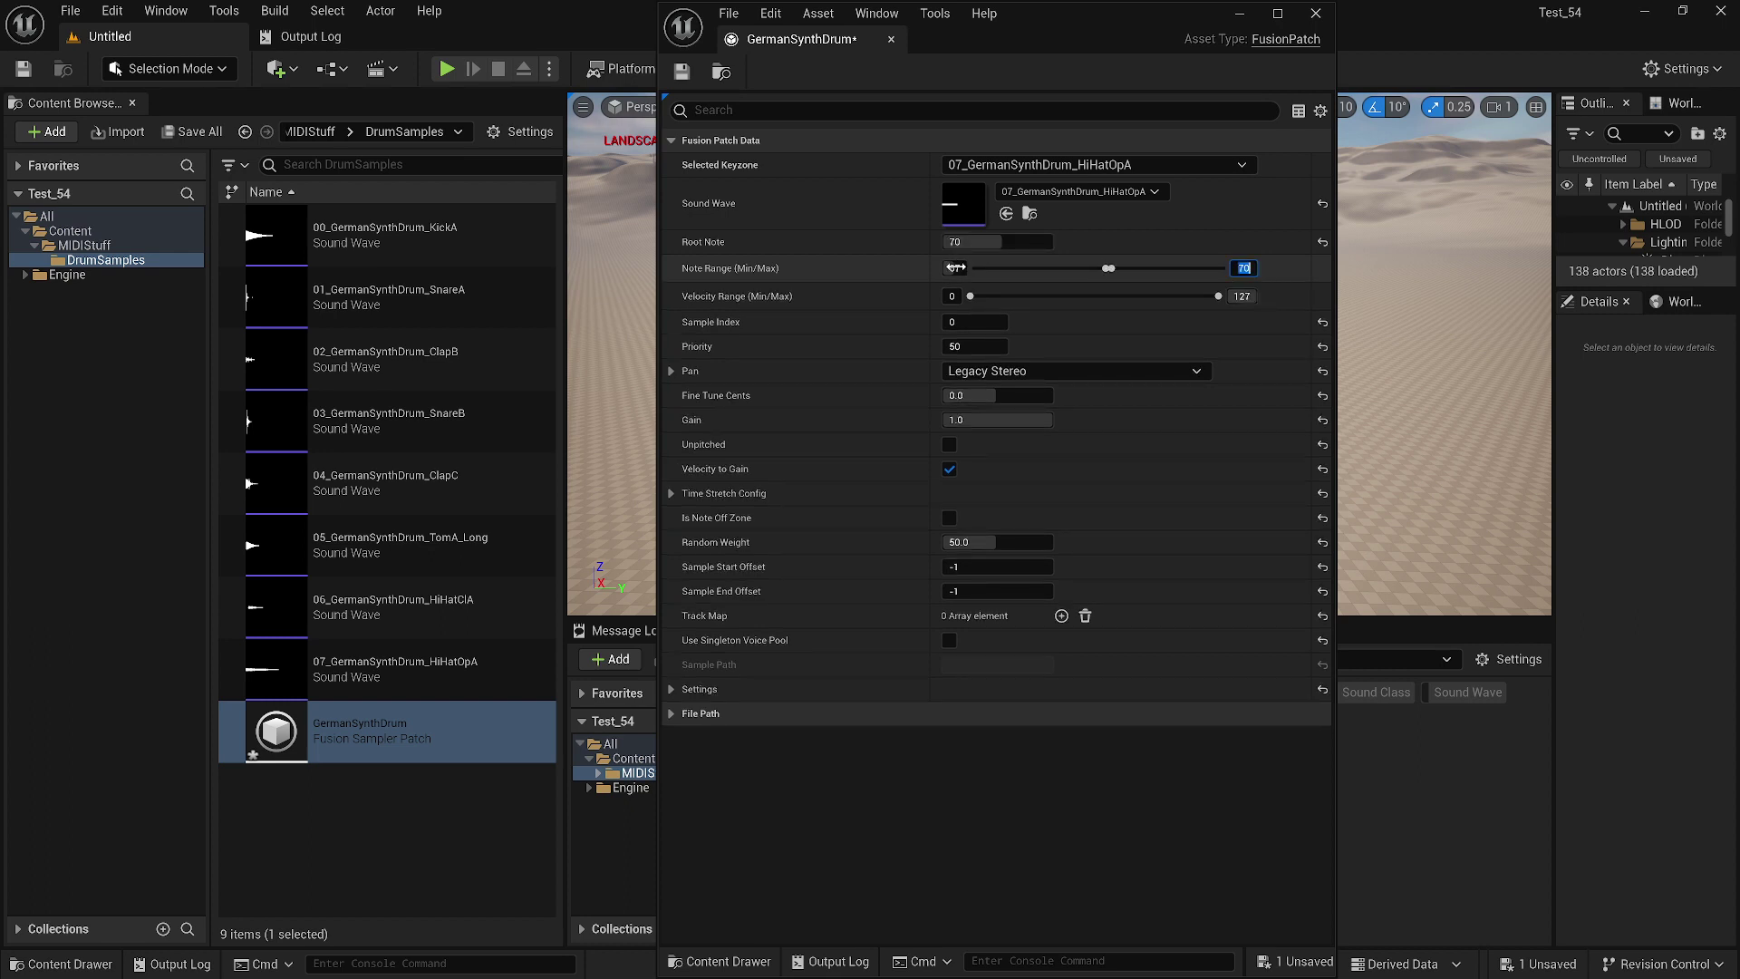
text(70)
key(Return)
click(1196, 239)
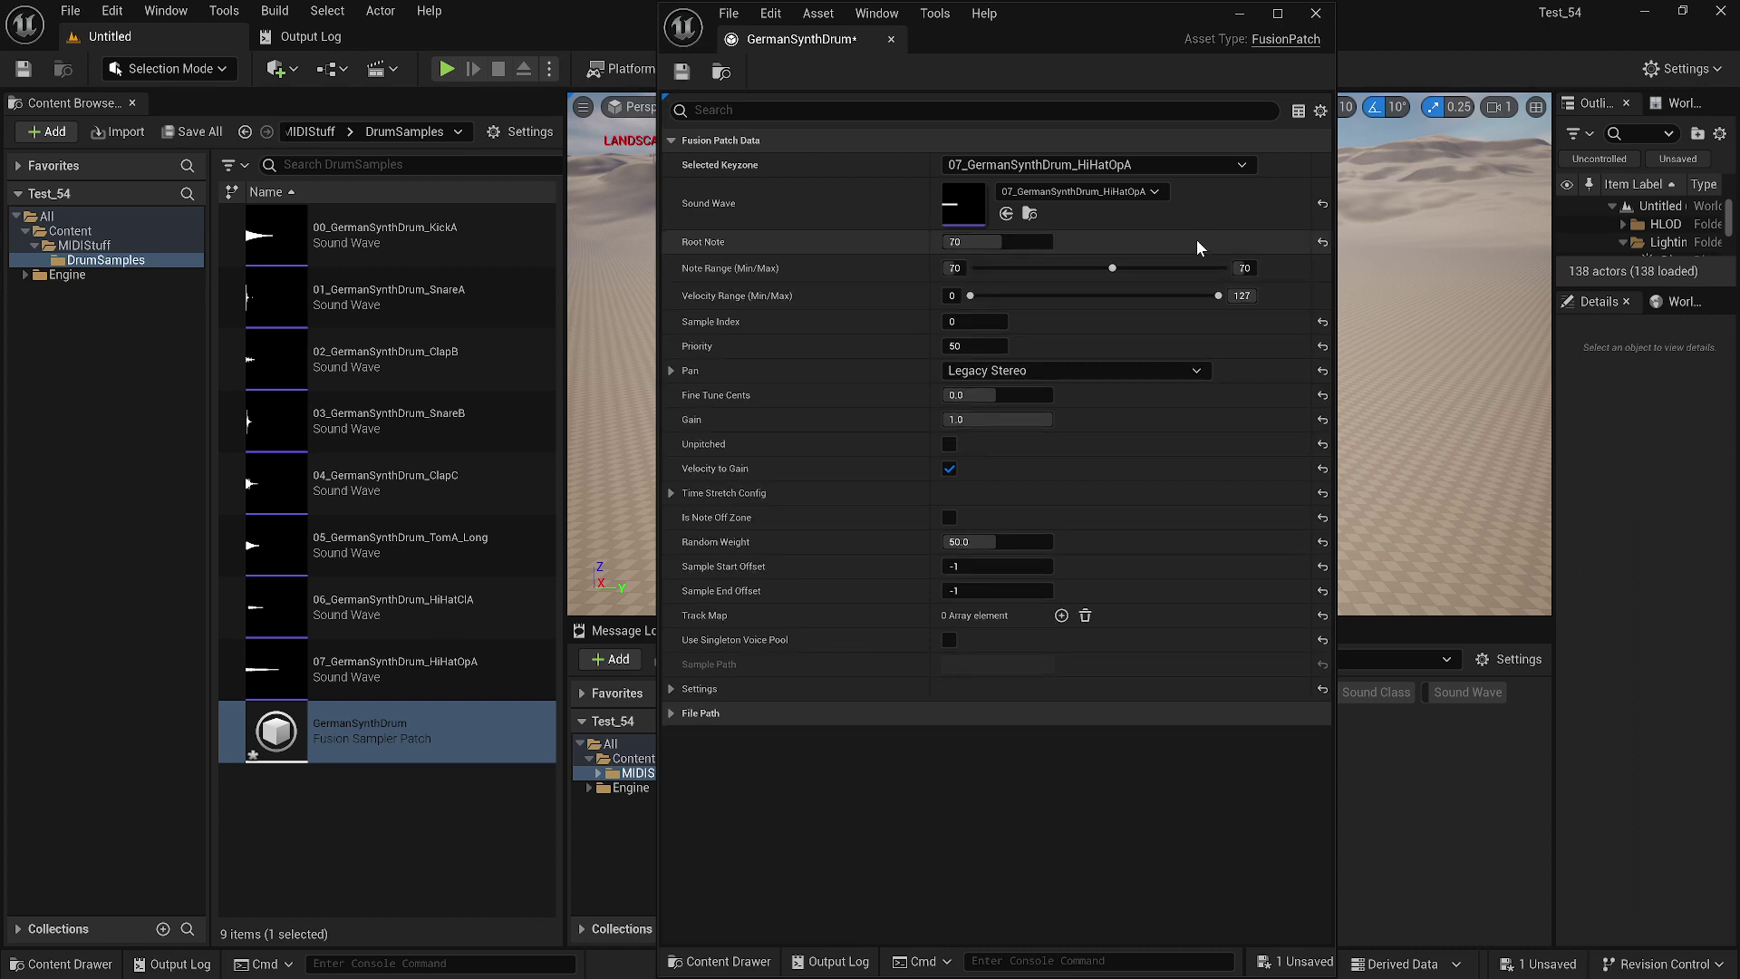
Step: Raise the HiHatOpA keyzone's minimum velocity to 101 and save the patch
click(1169, 164)
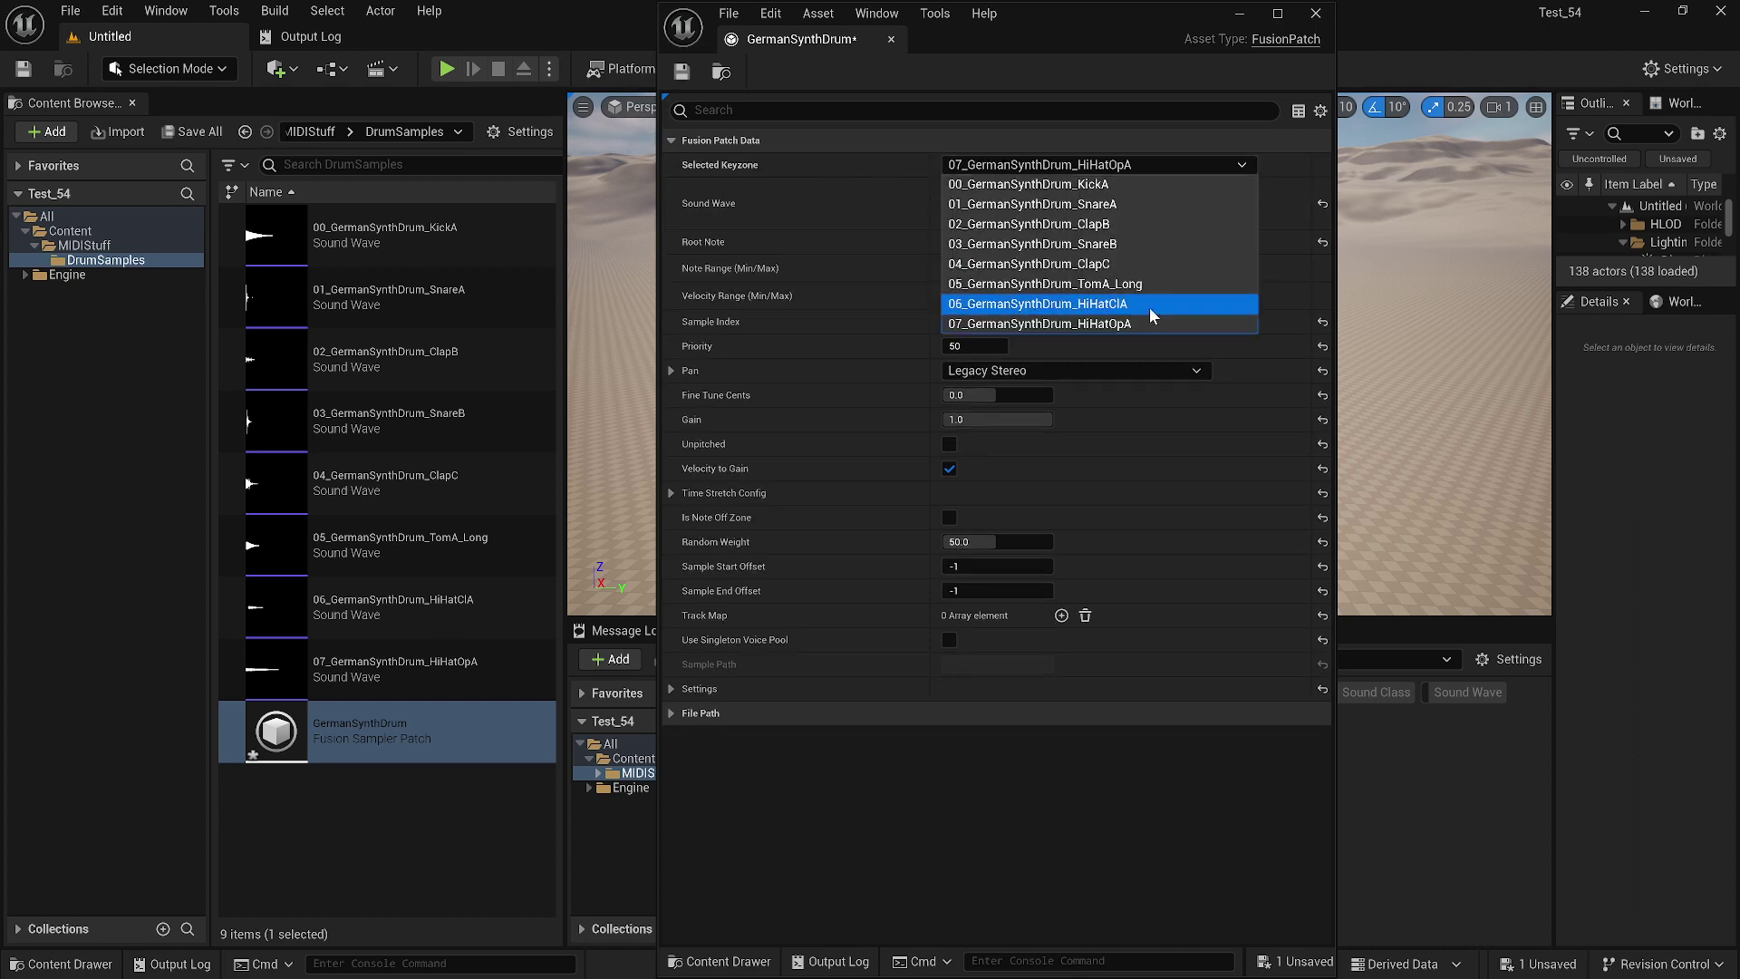
click(1281, 272)
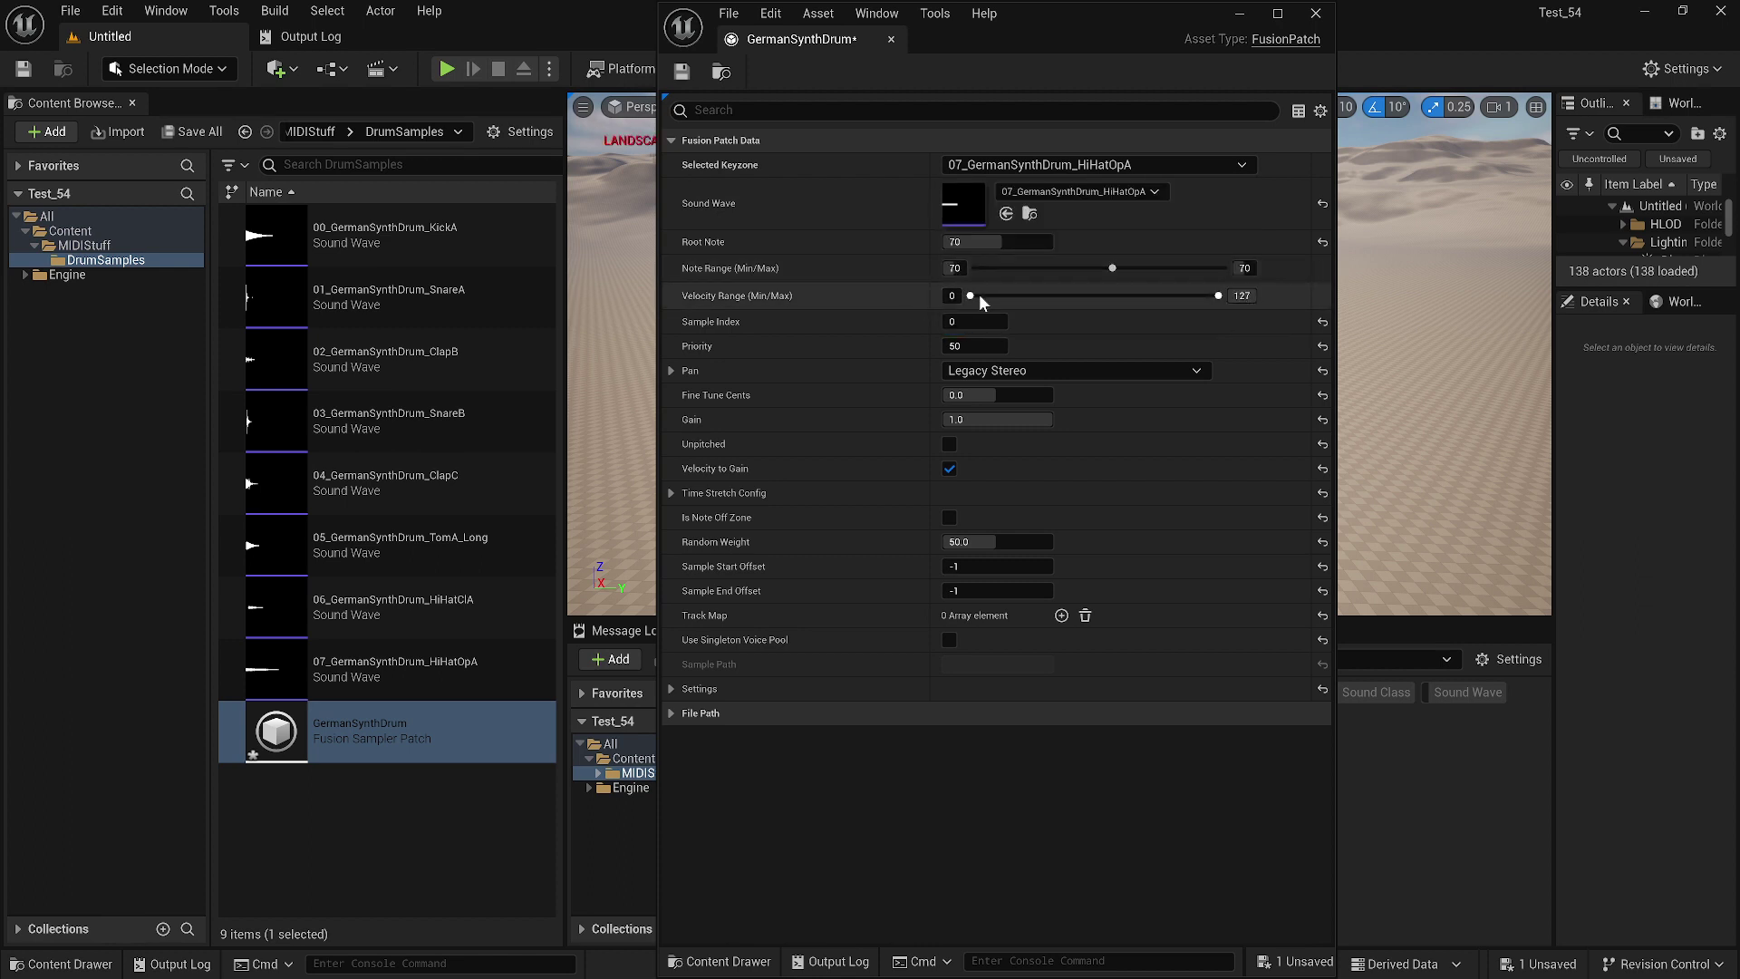
drag(970, 295, 1168, 304)
click(682, 72)
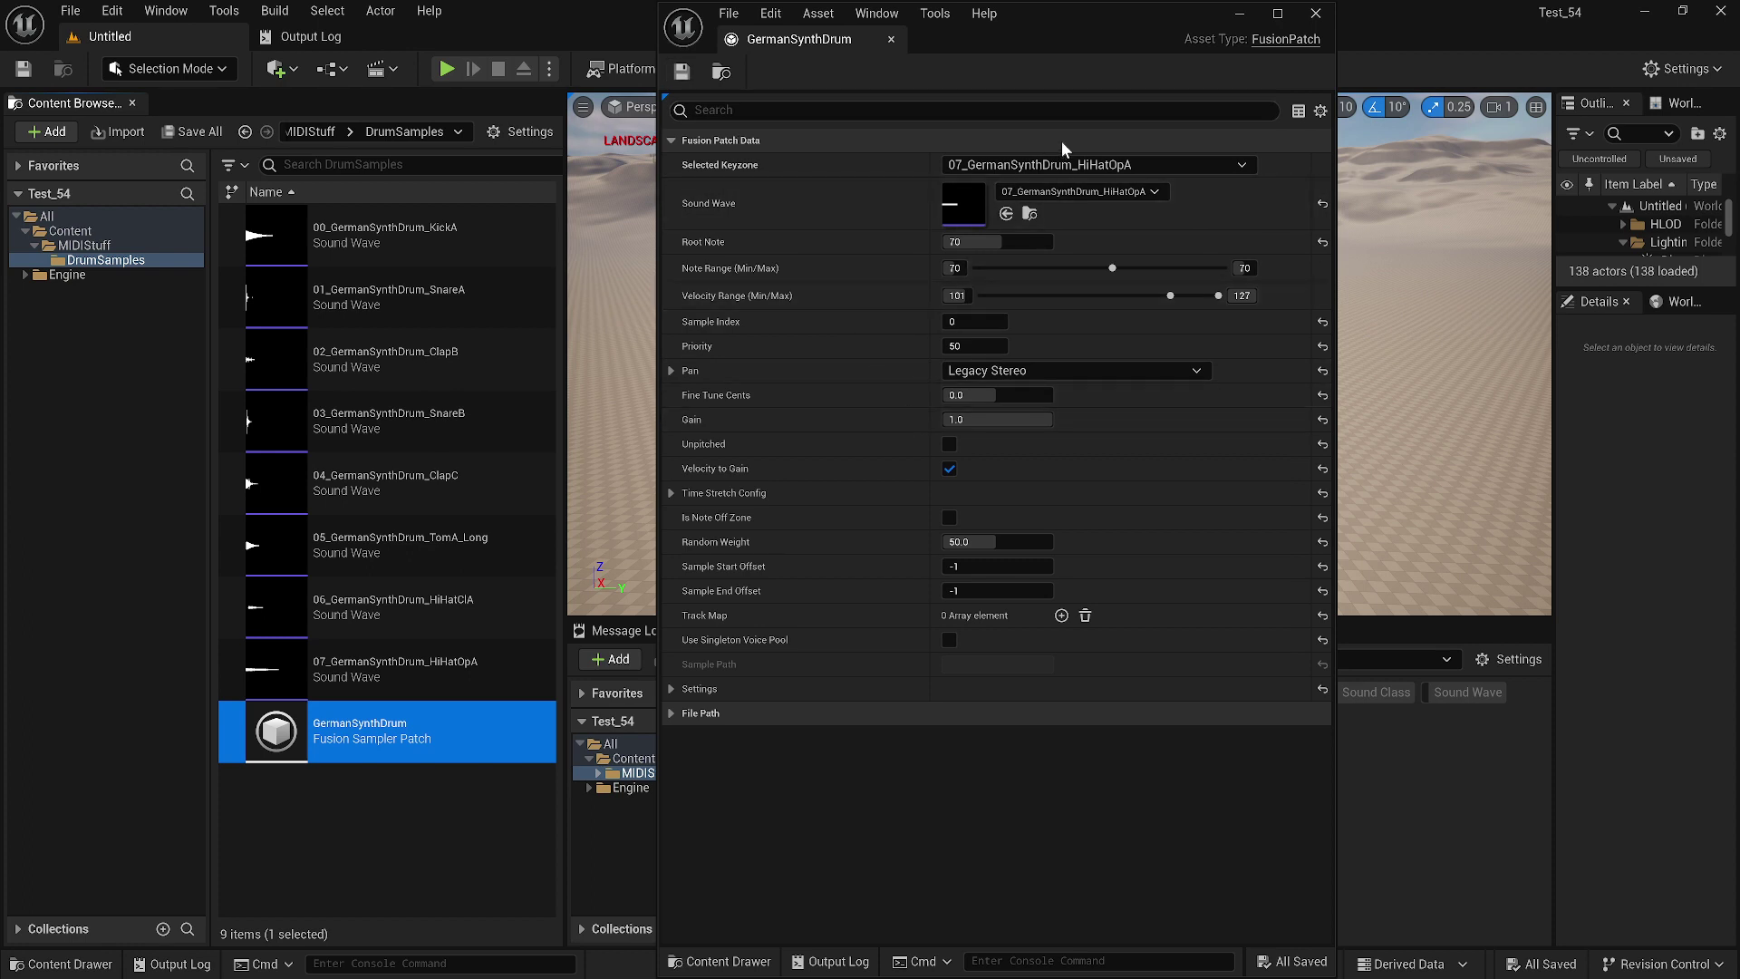
Step: Set the 05_GermanSynthDrum_TomA_Long keyzone's maximum note to 69, then save the patch and close its editor
click(1138, 166)
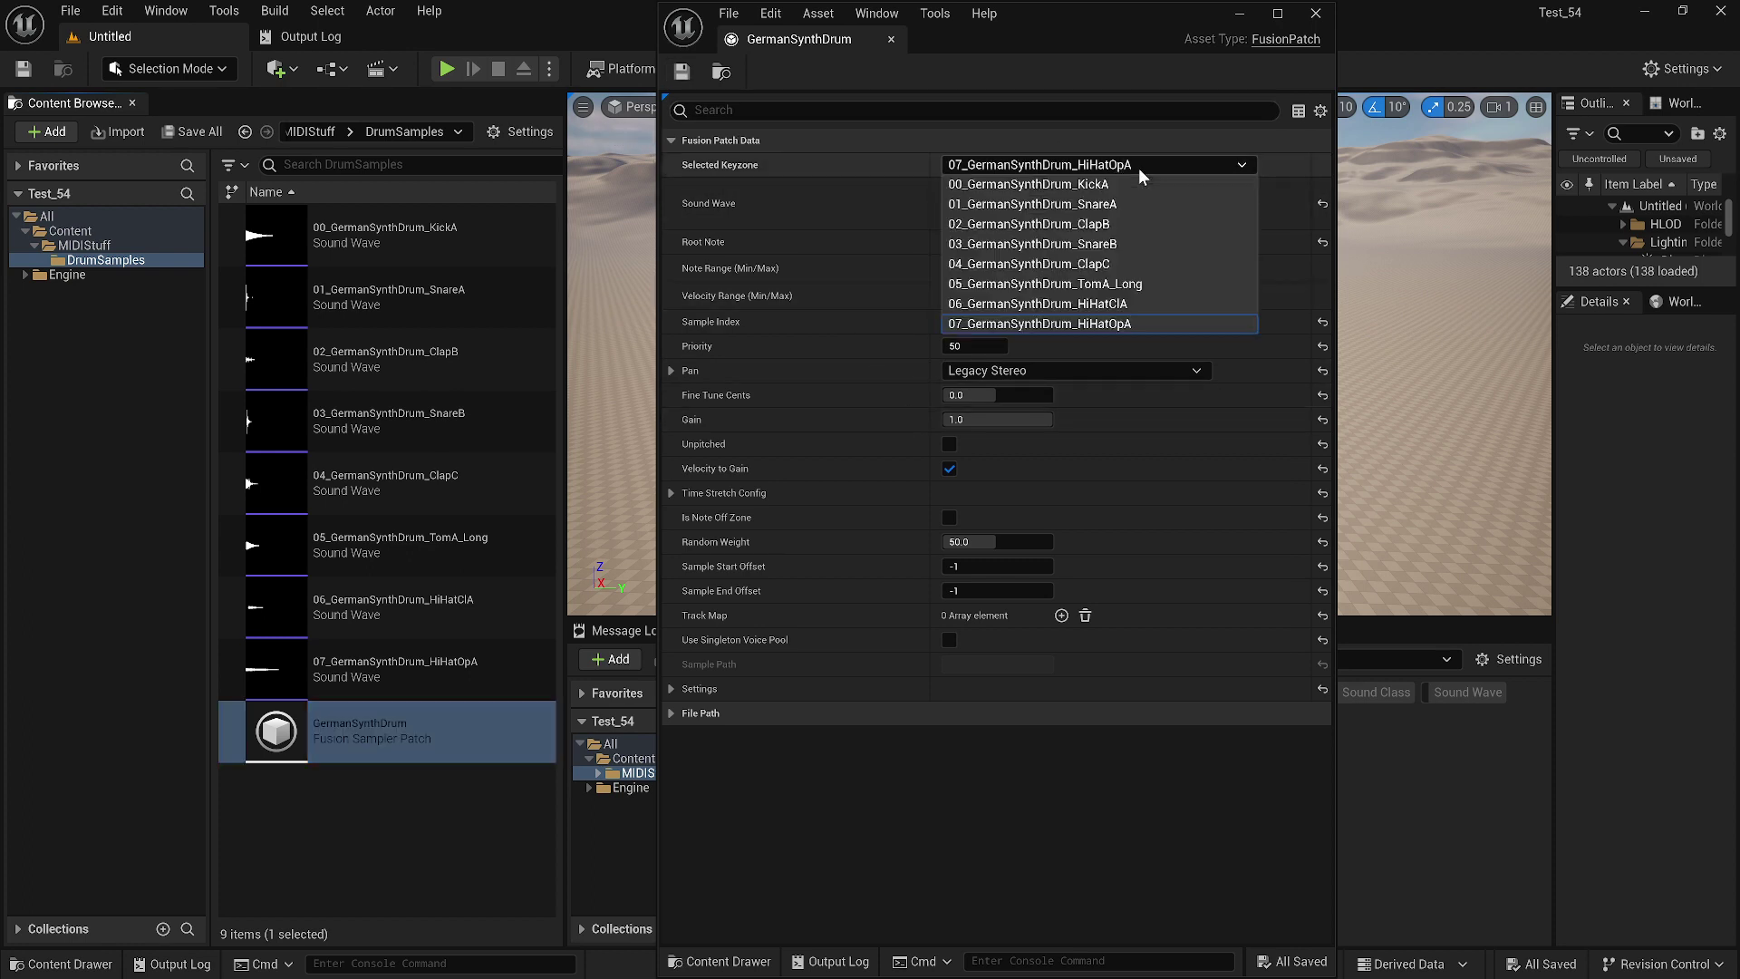
click(1136, 285)
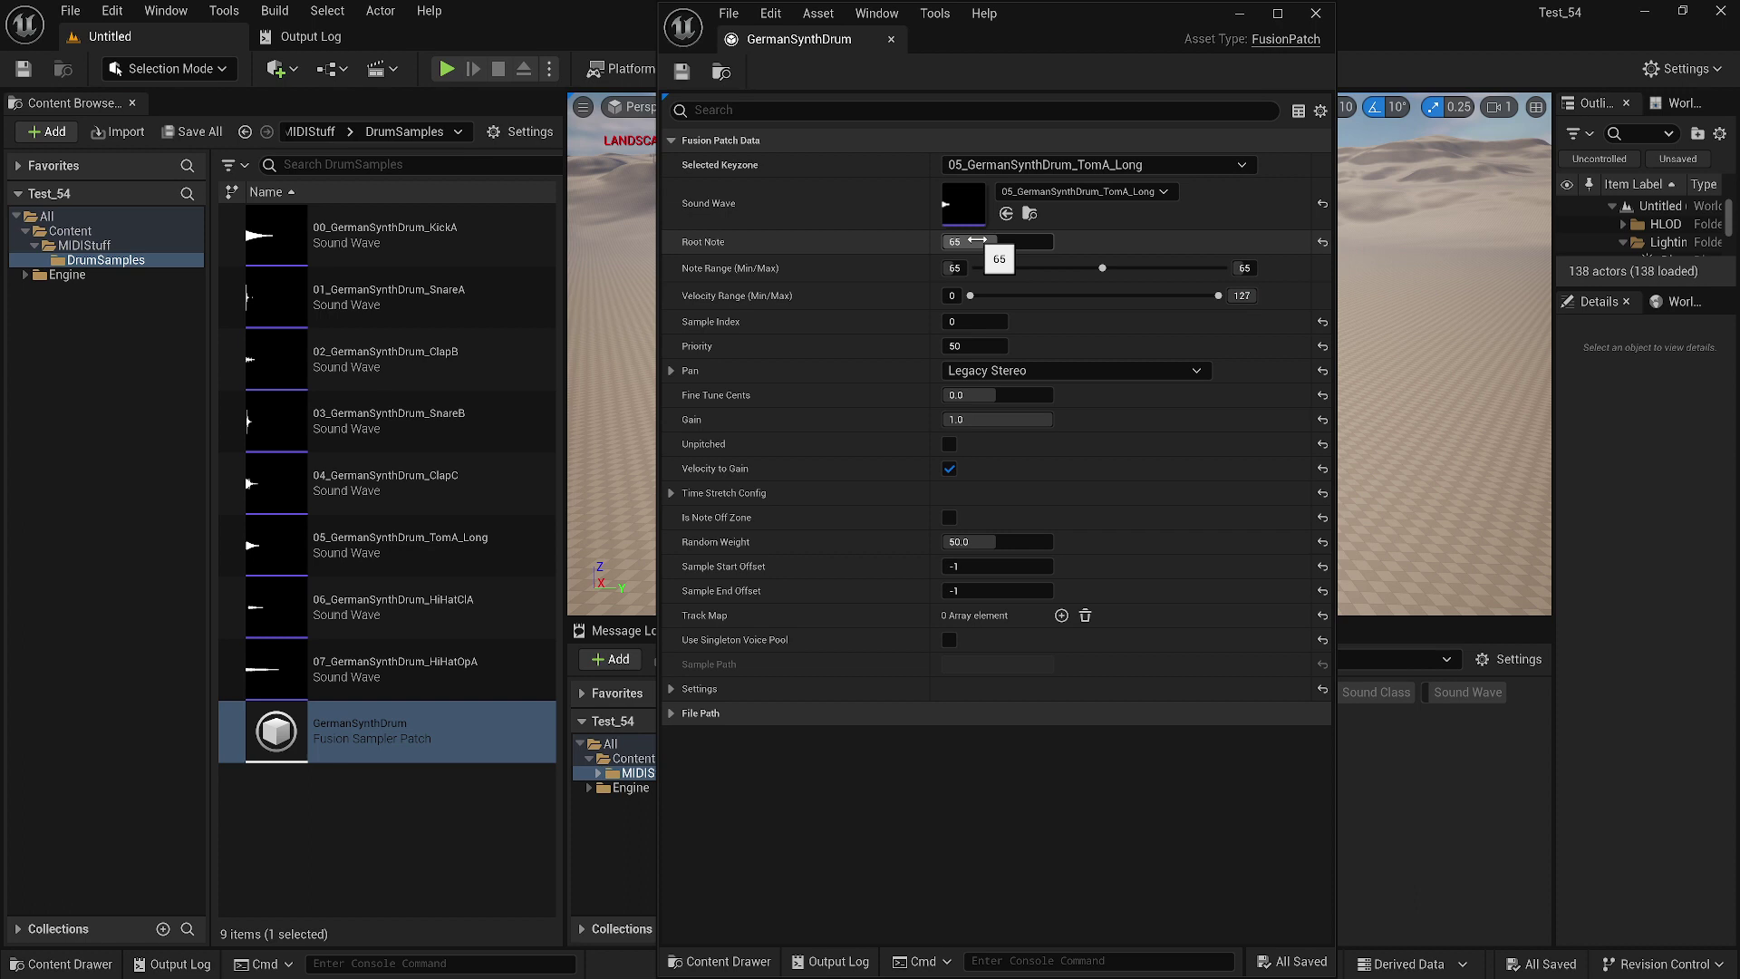
click(1242, 268)
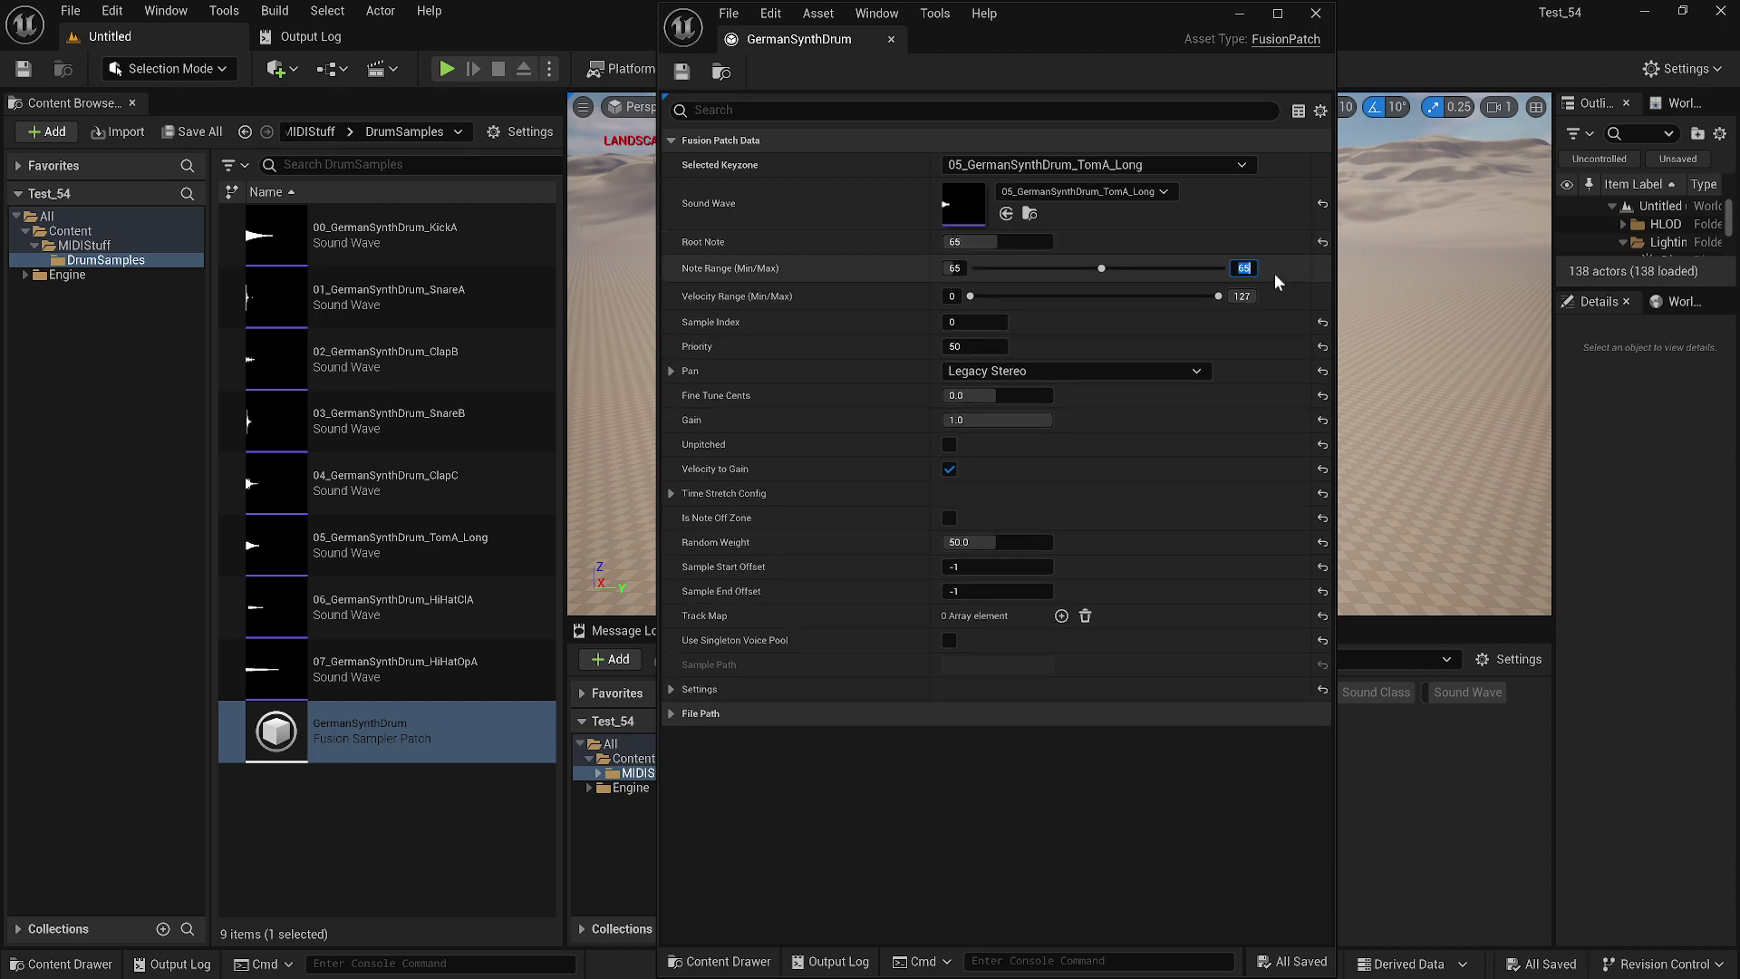
key(Return)
click(1136, 261)
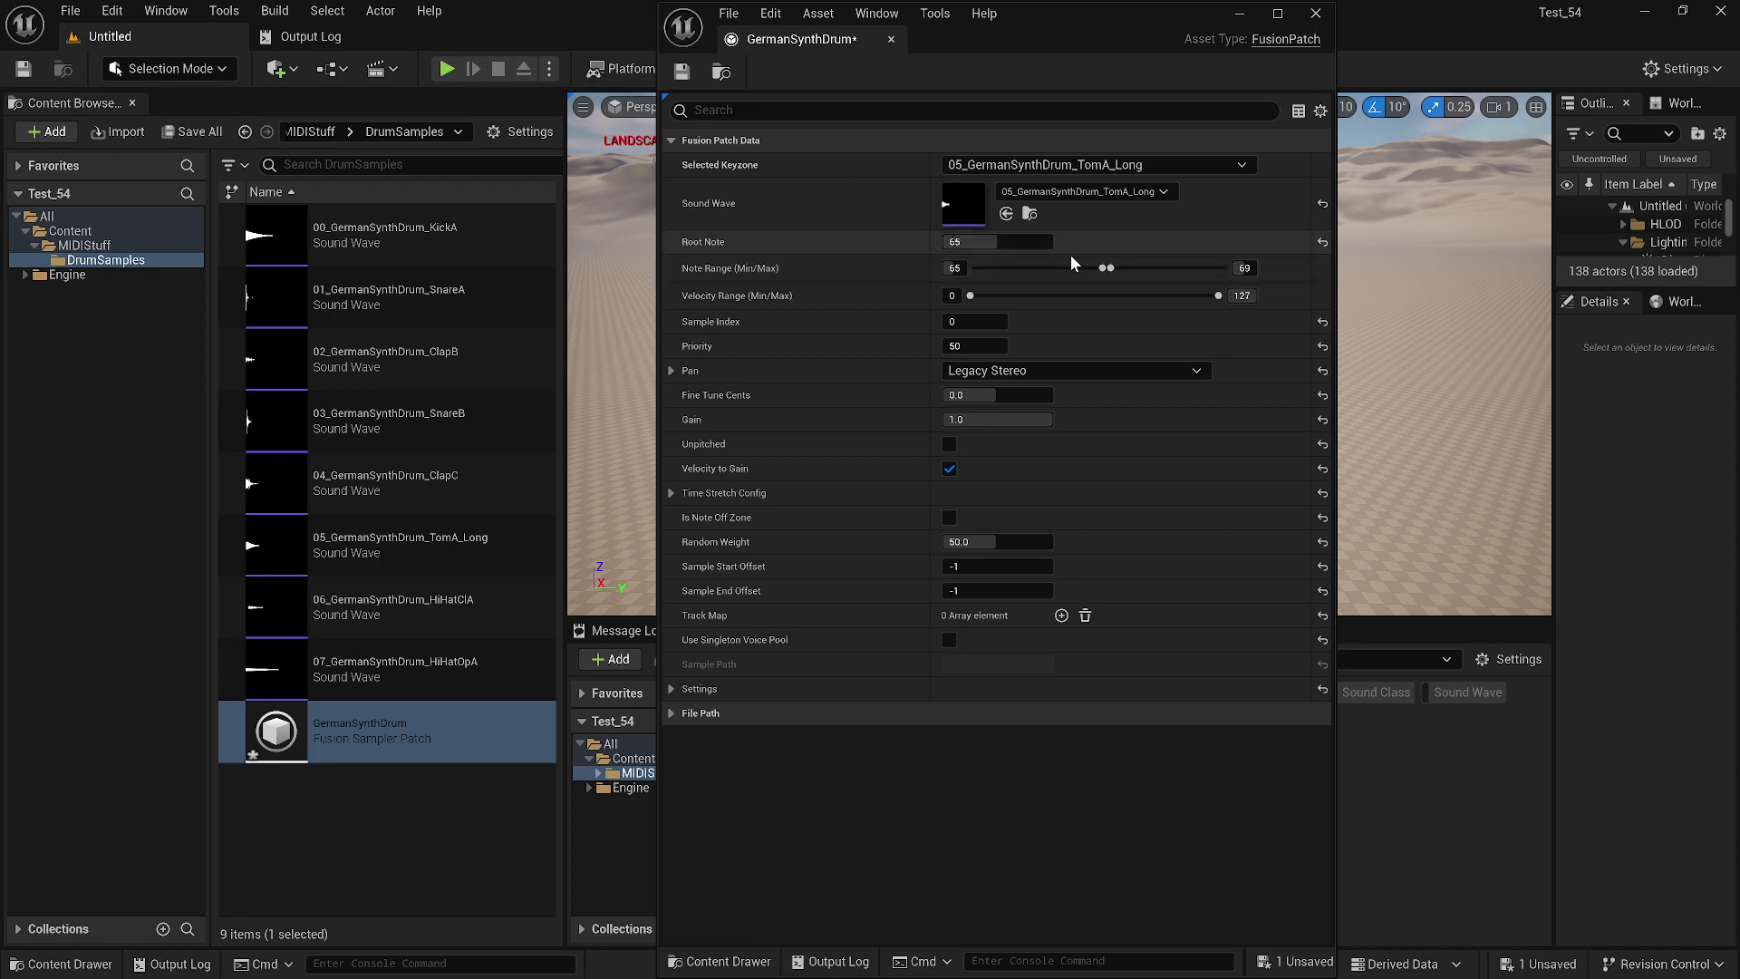
key(ctrl+s)
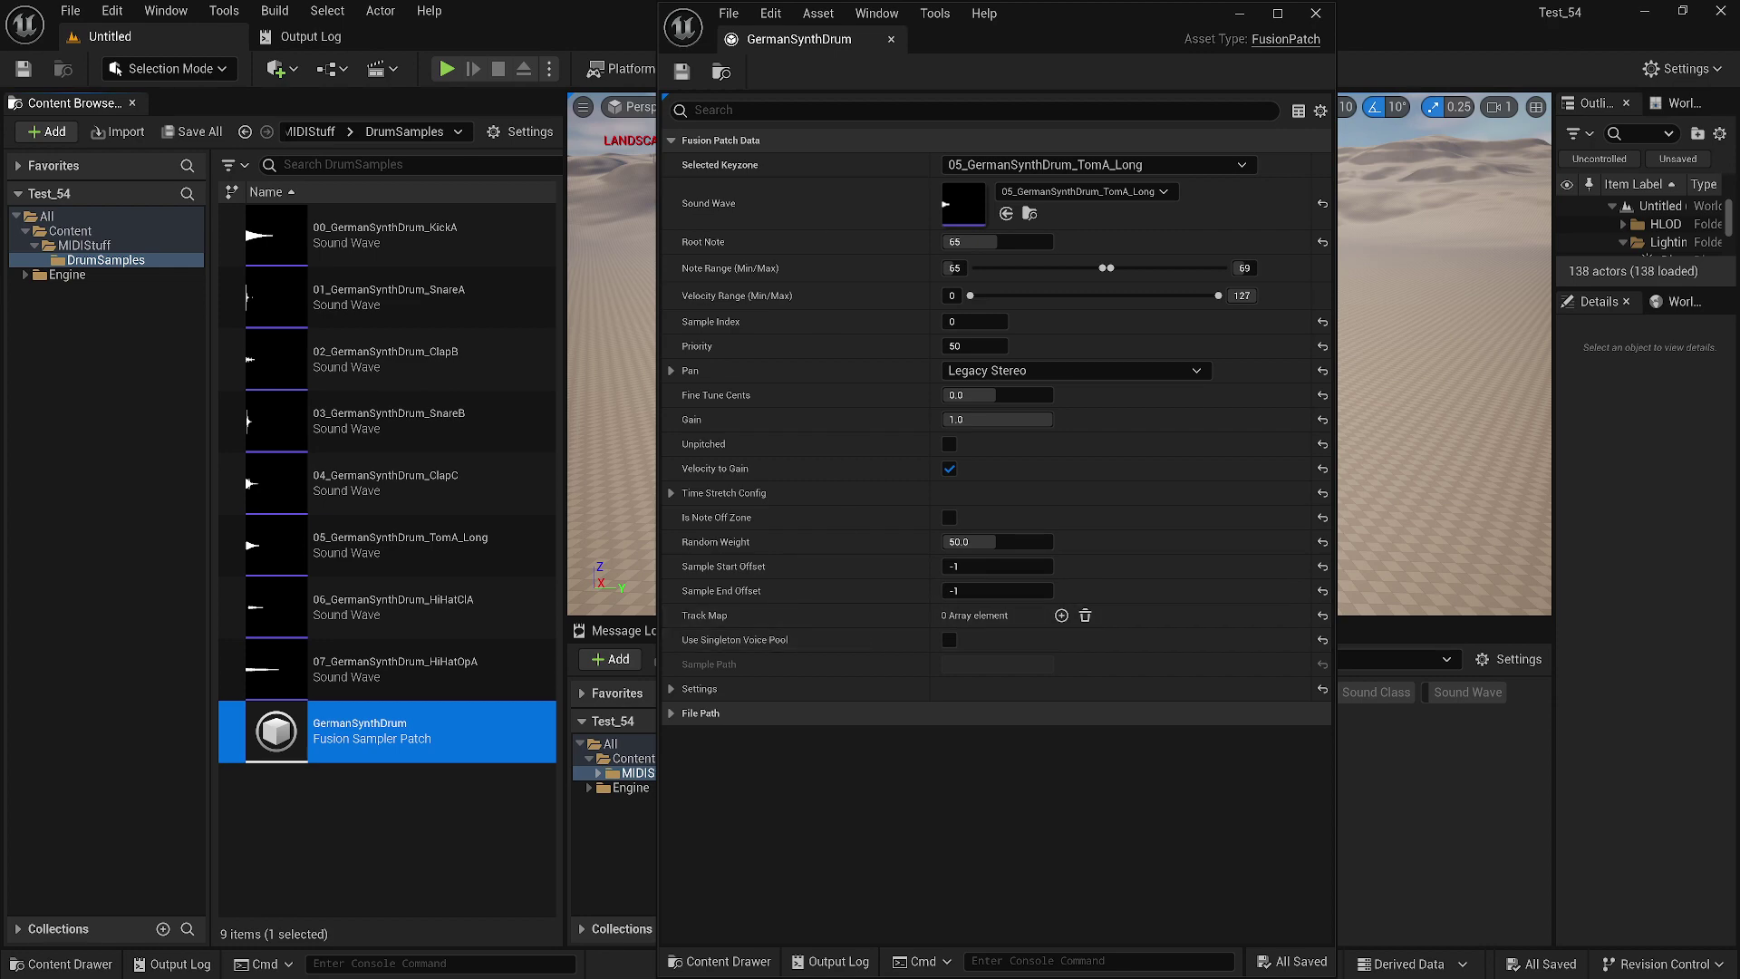
click(891, 39)
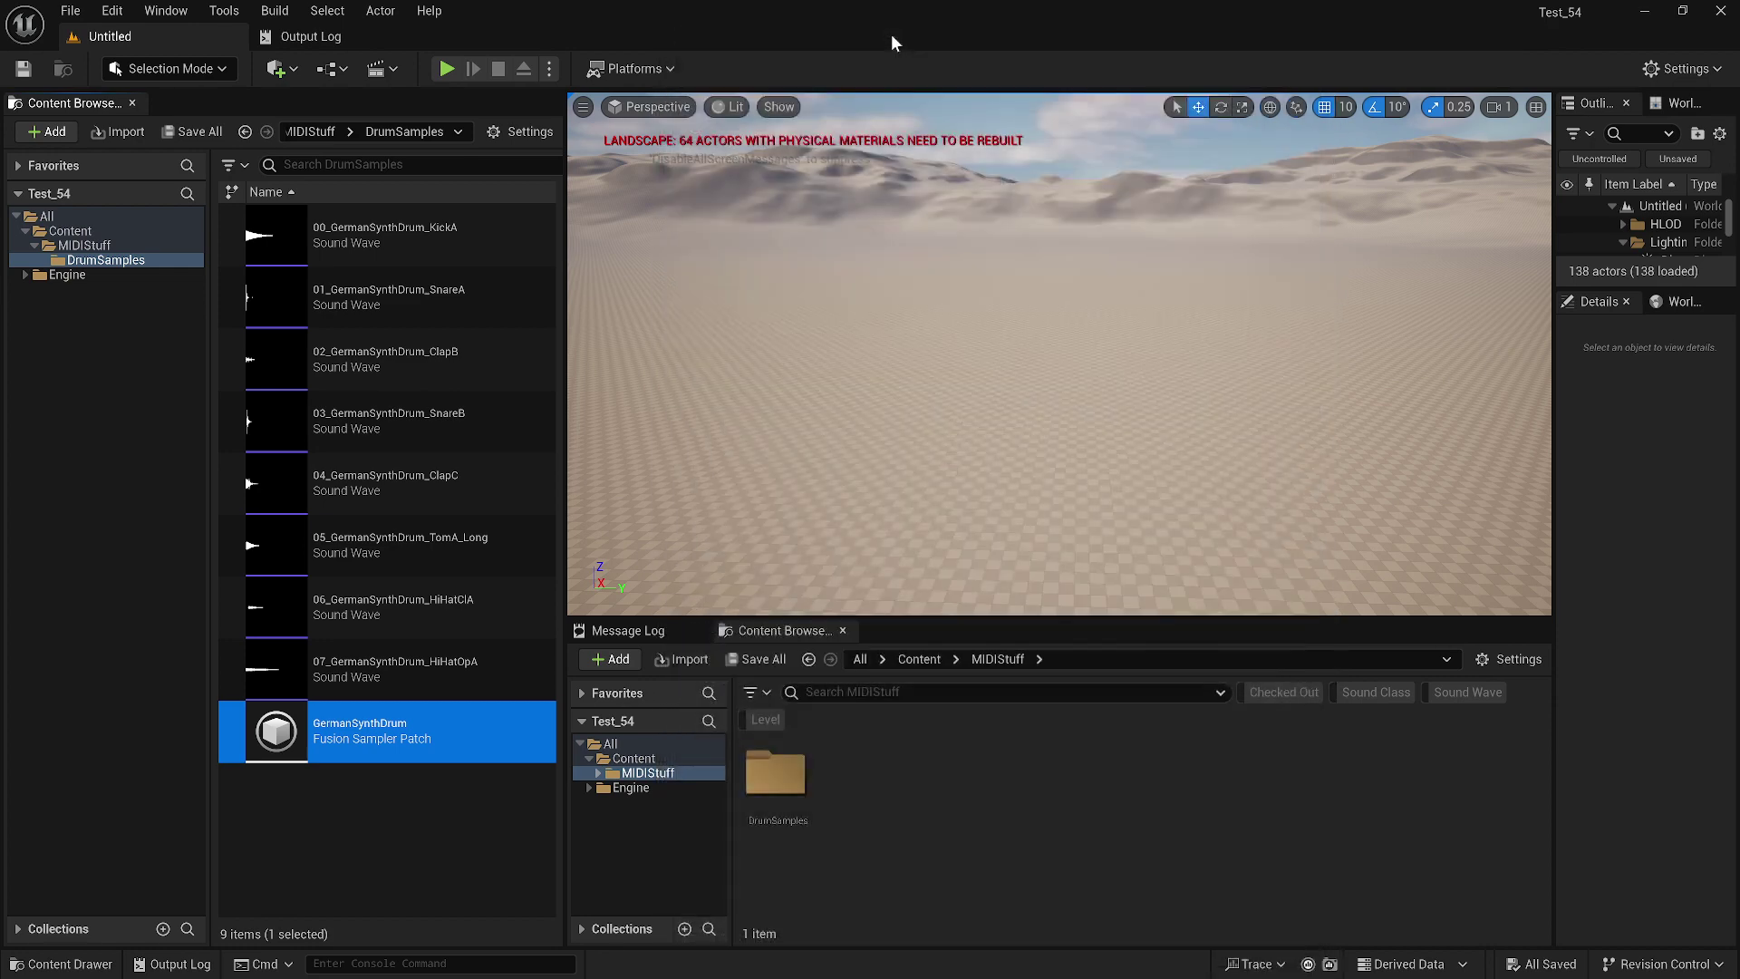
Step: Create a MetaSound Source named MSS_MyDrumSynth in the MIDIStuff folder
right_click(904, 758)
mouse_move(997, 641)
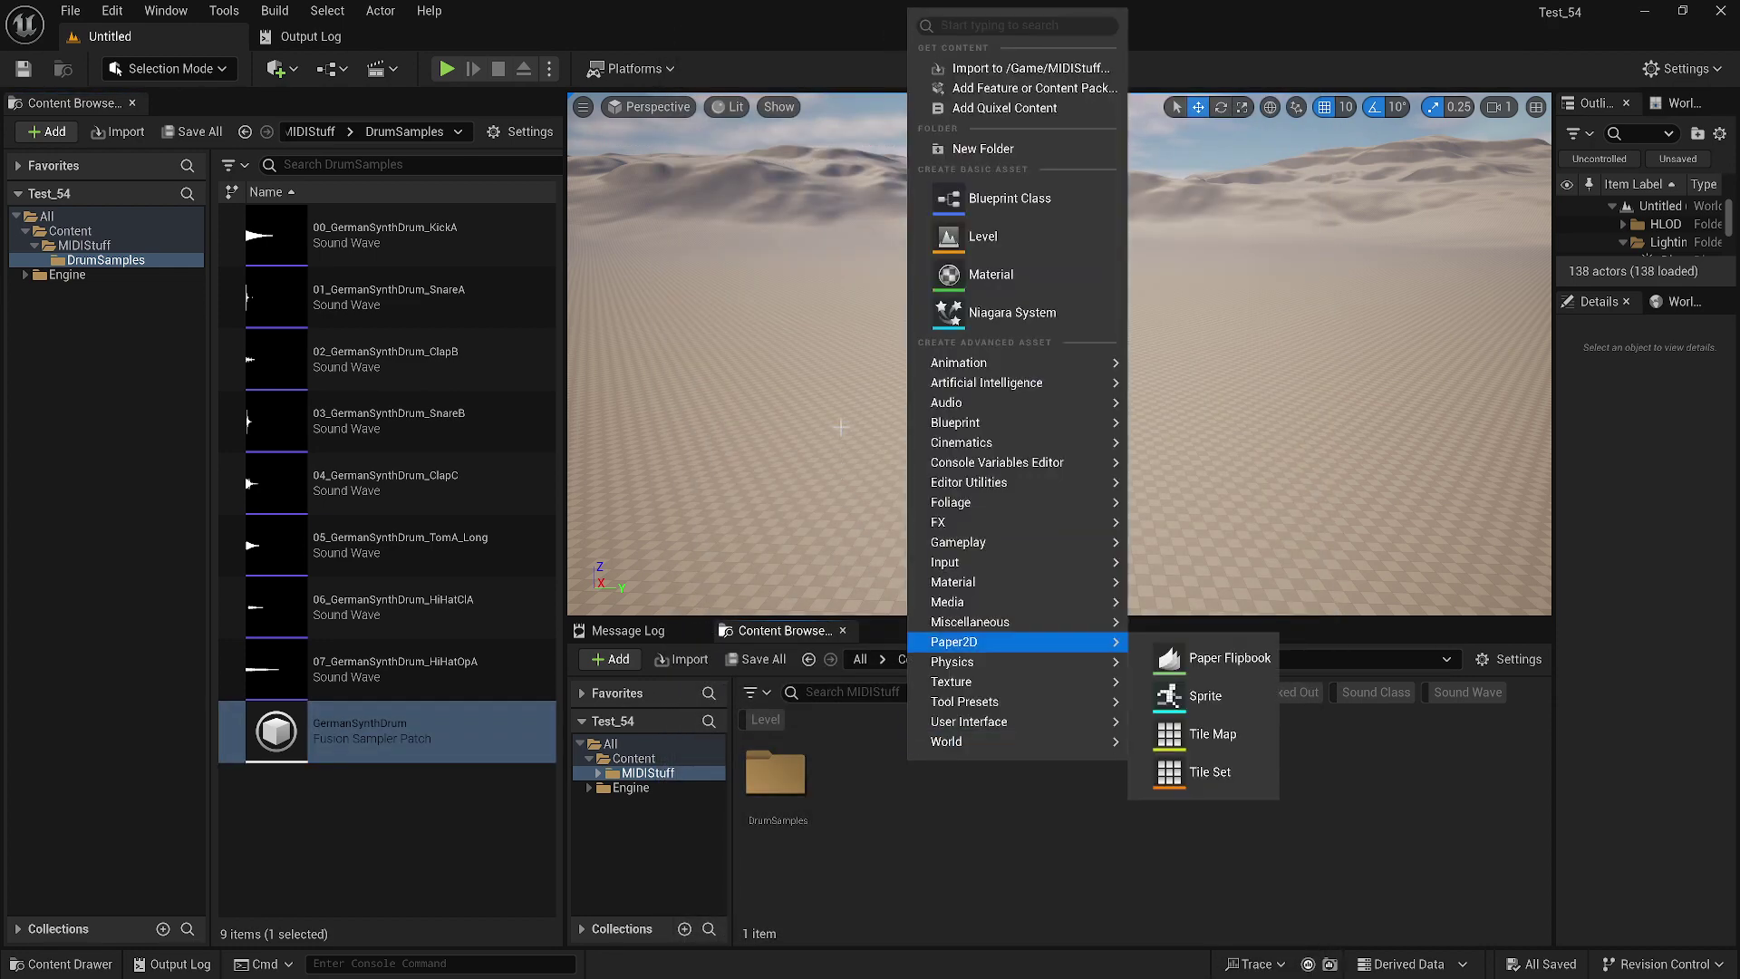
mouse_move(982, 400)
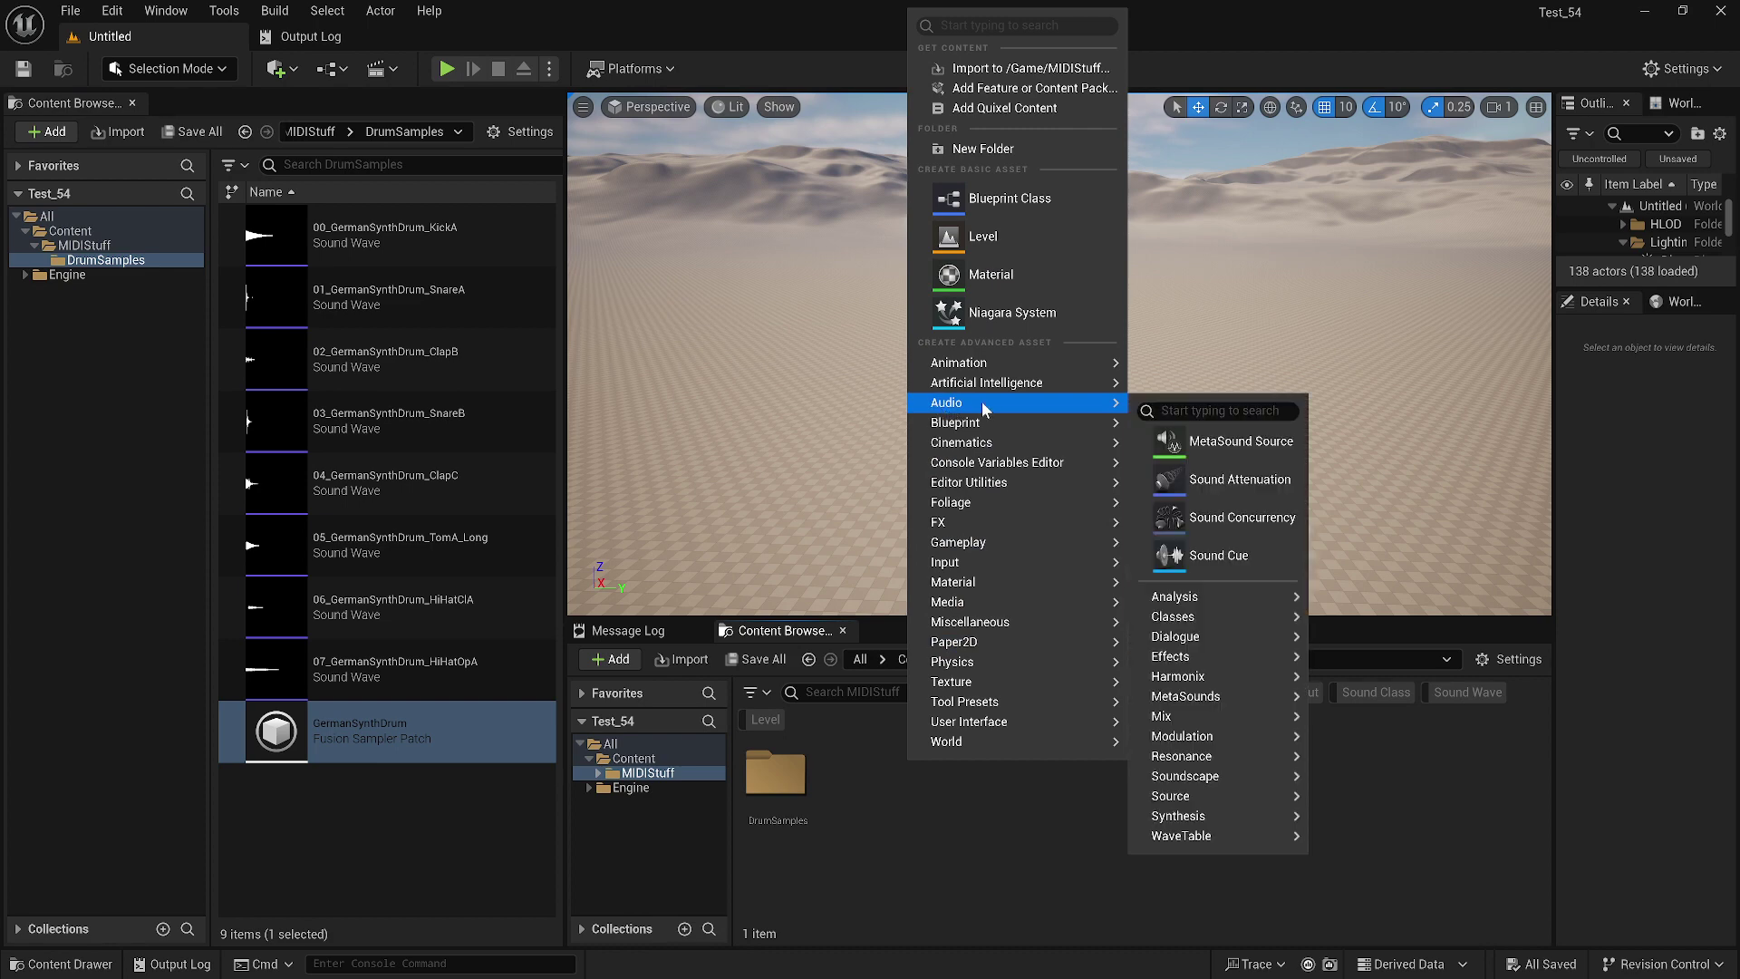
click(1258, 448)
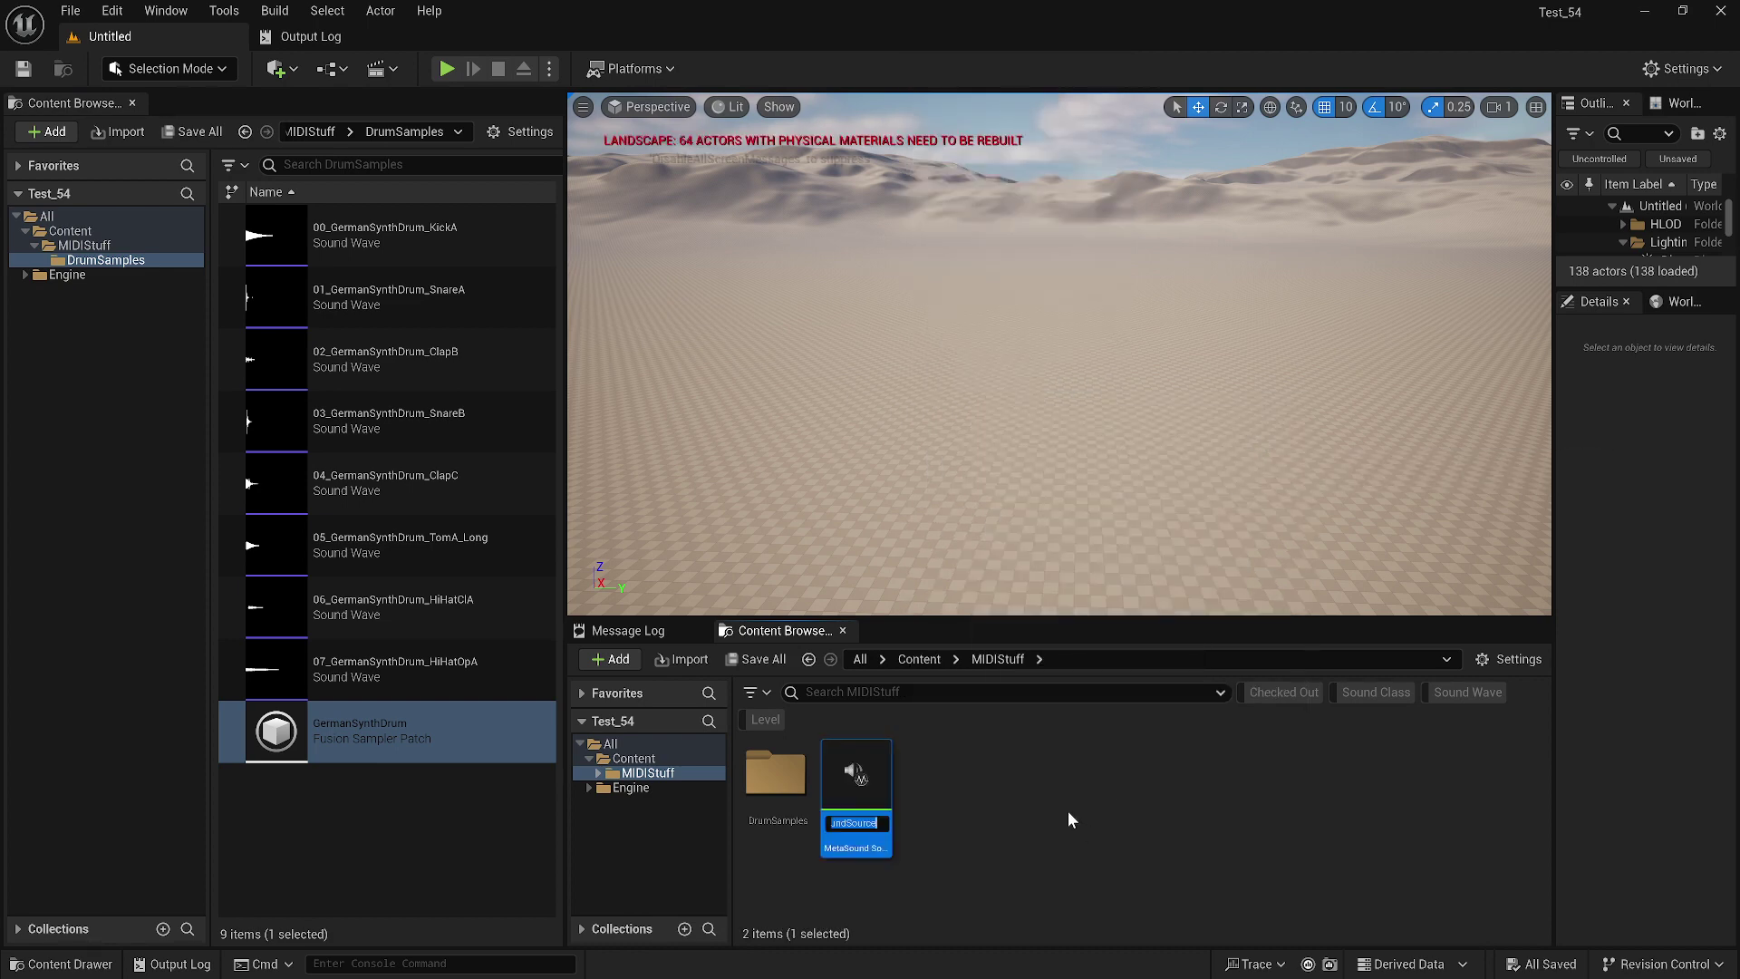
text(MS)
text(S_MyDrum)
text(Synth)
key(Return)
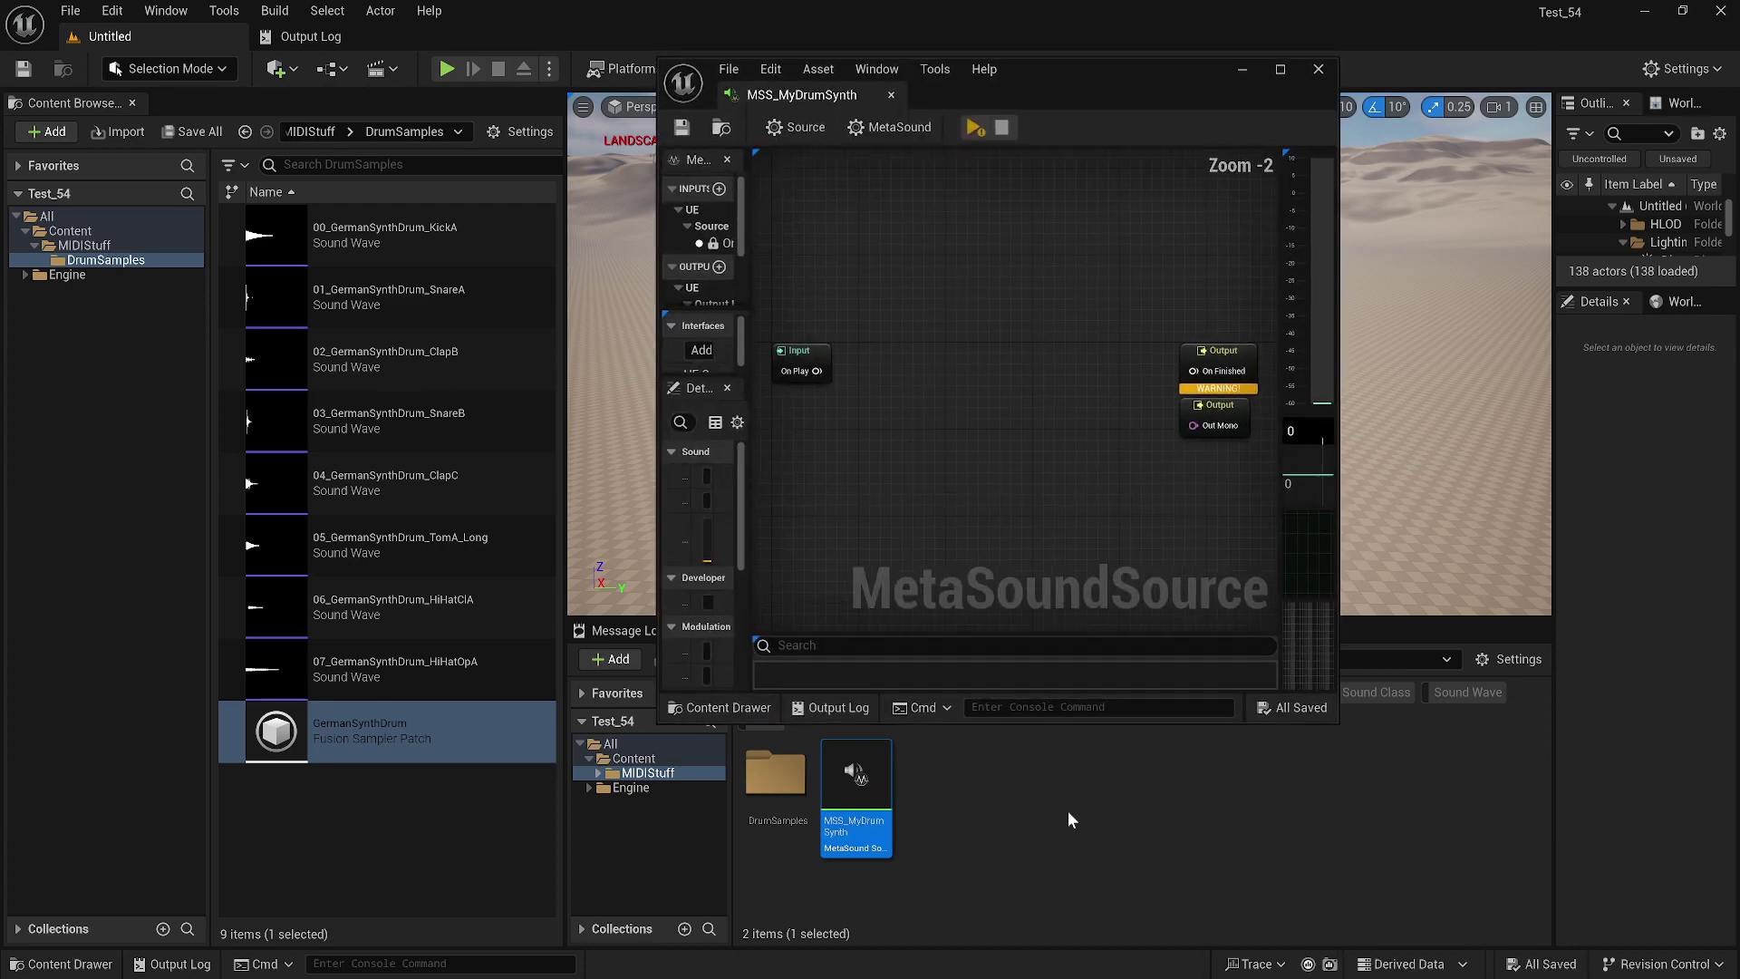
Step: Create a MIDI Step Sequence named MyDrumSequence in the MIDIStuff folder and save it
click(1053, 814)
right_click(1035, 818)
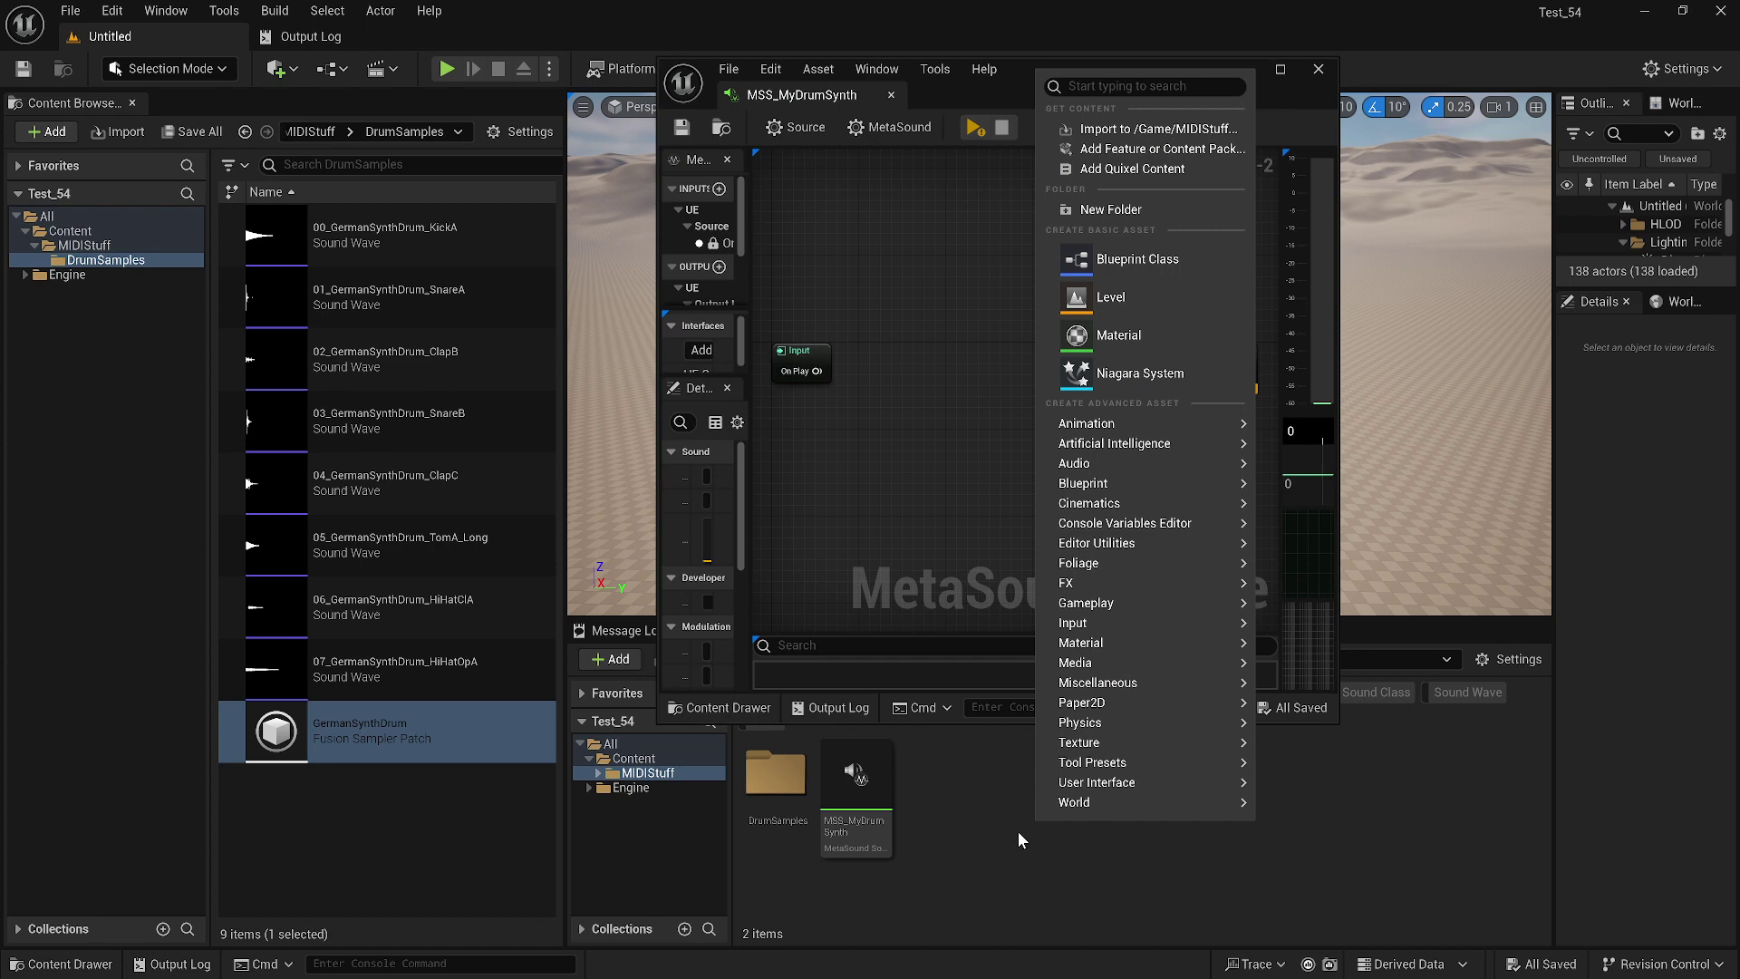
mouse_move(1124, 472)
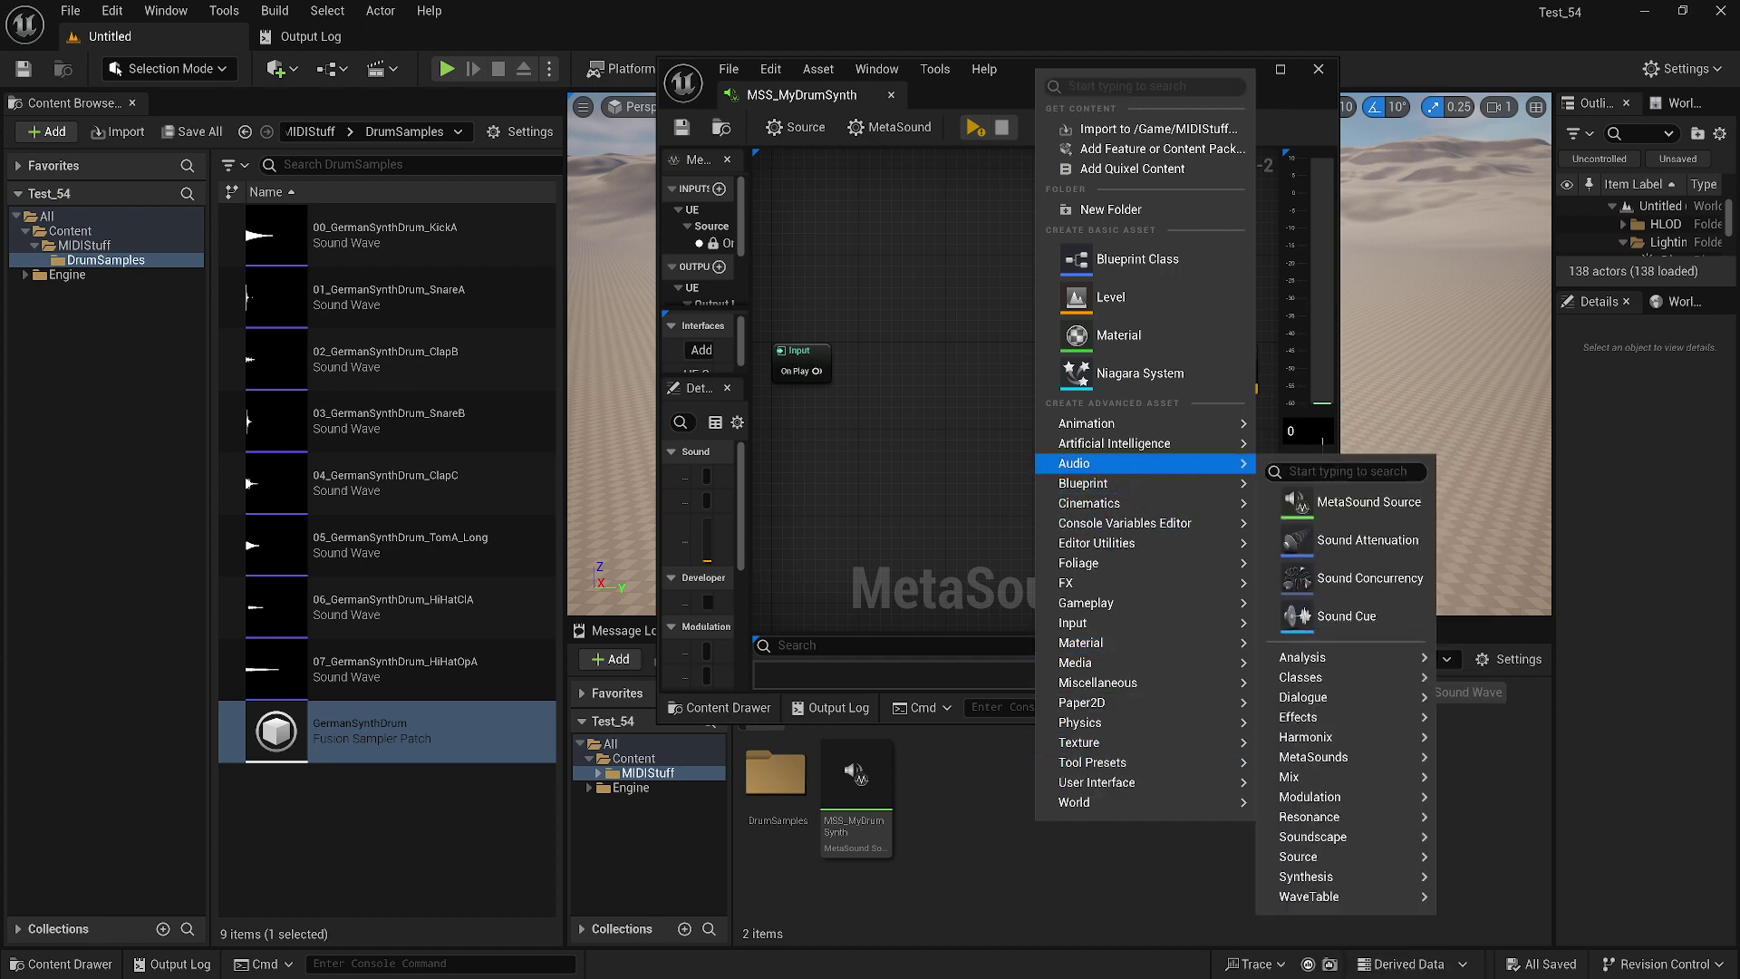
mouse_move(1255, 729)
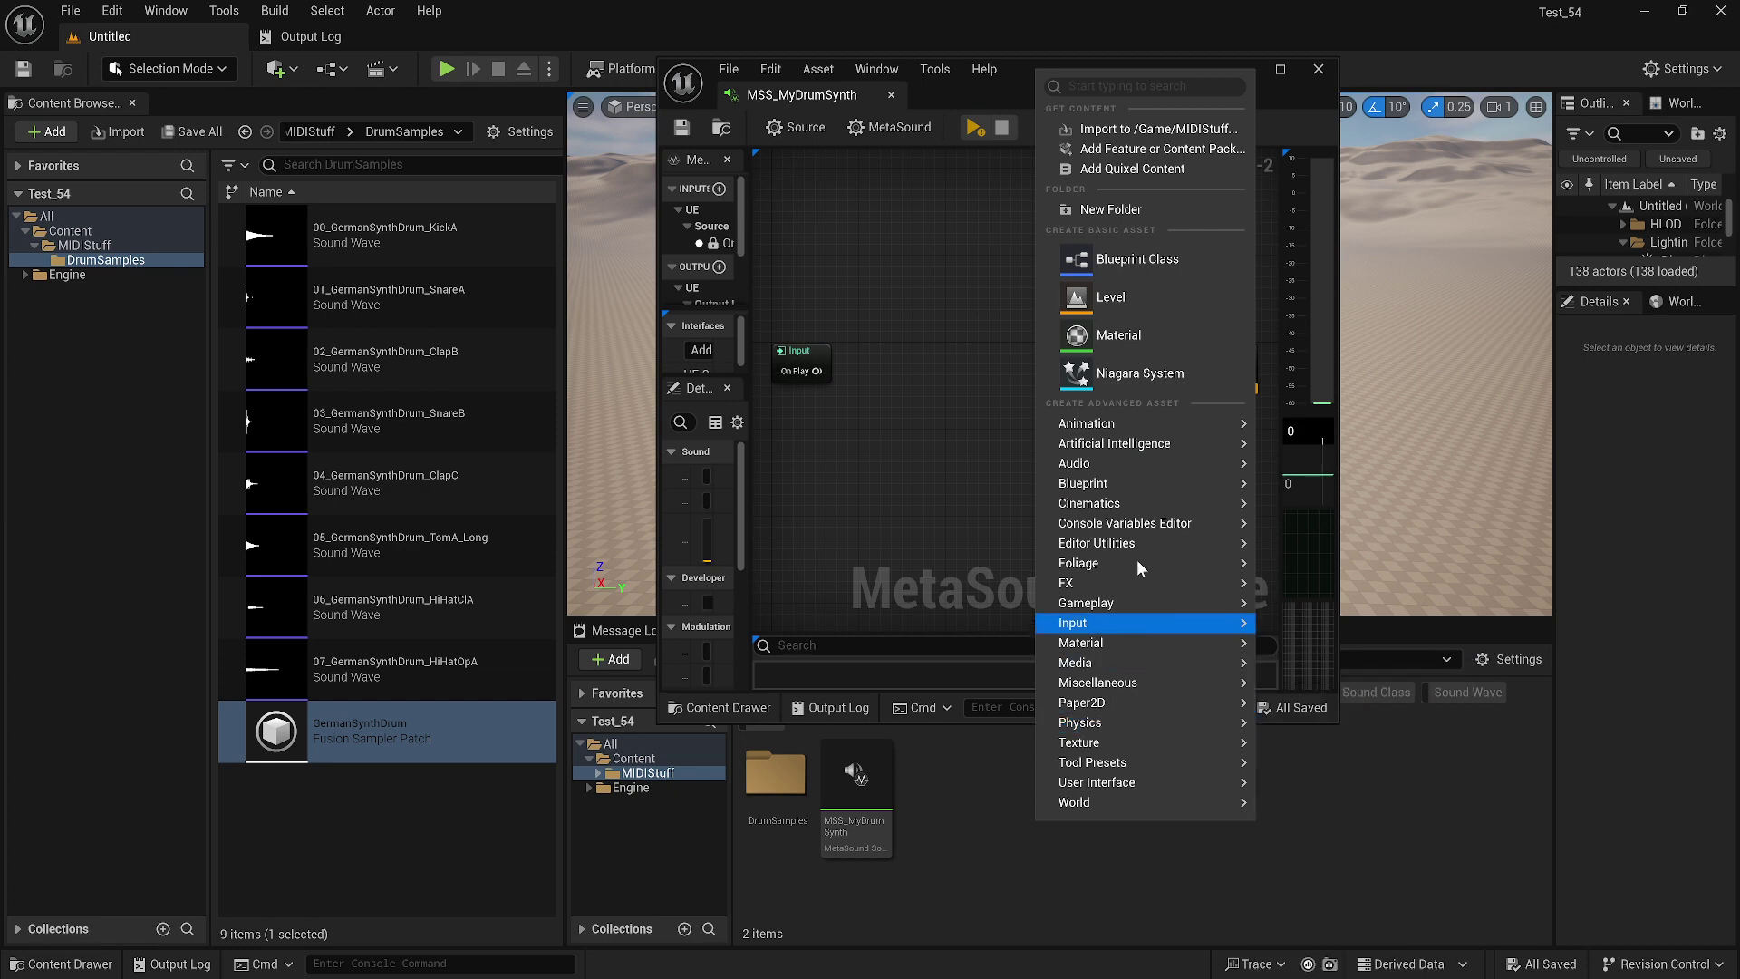
mouse_move(1178, 483)
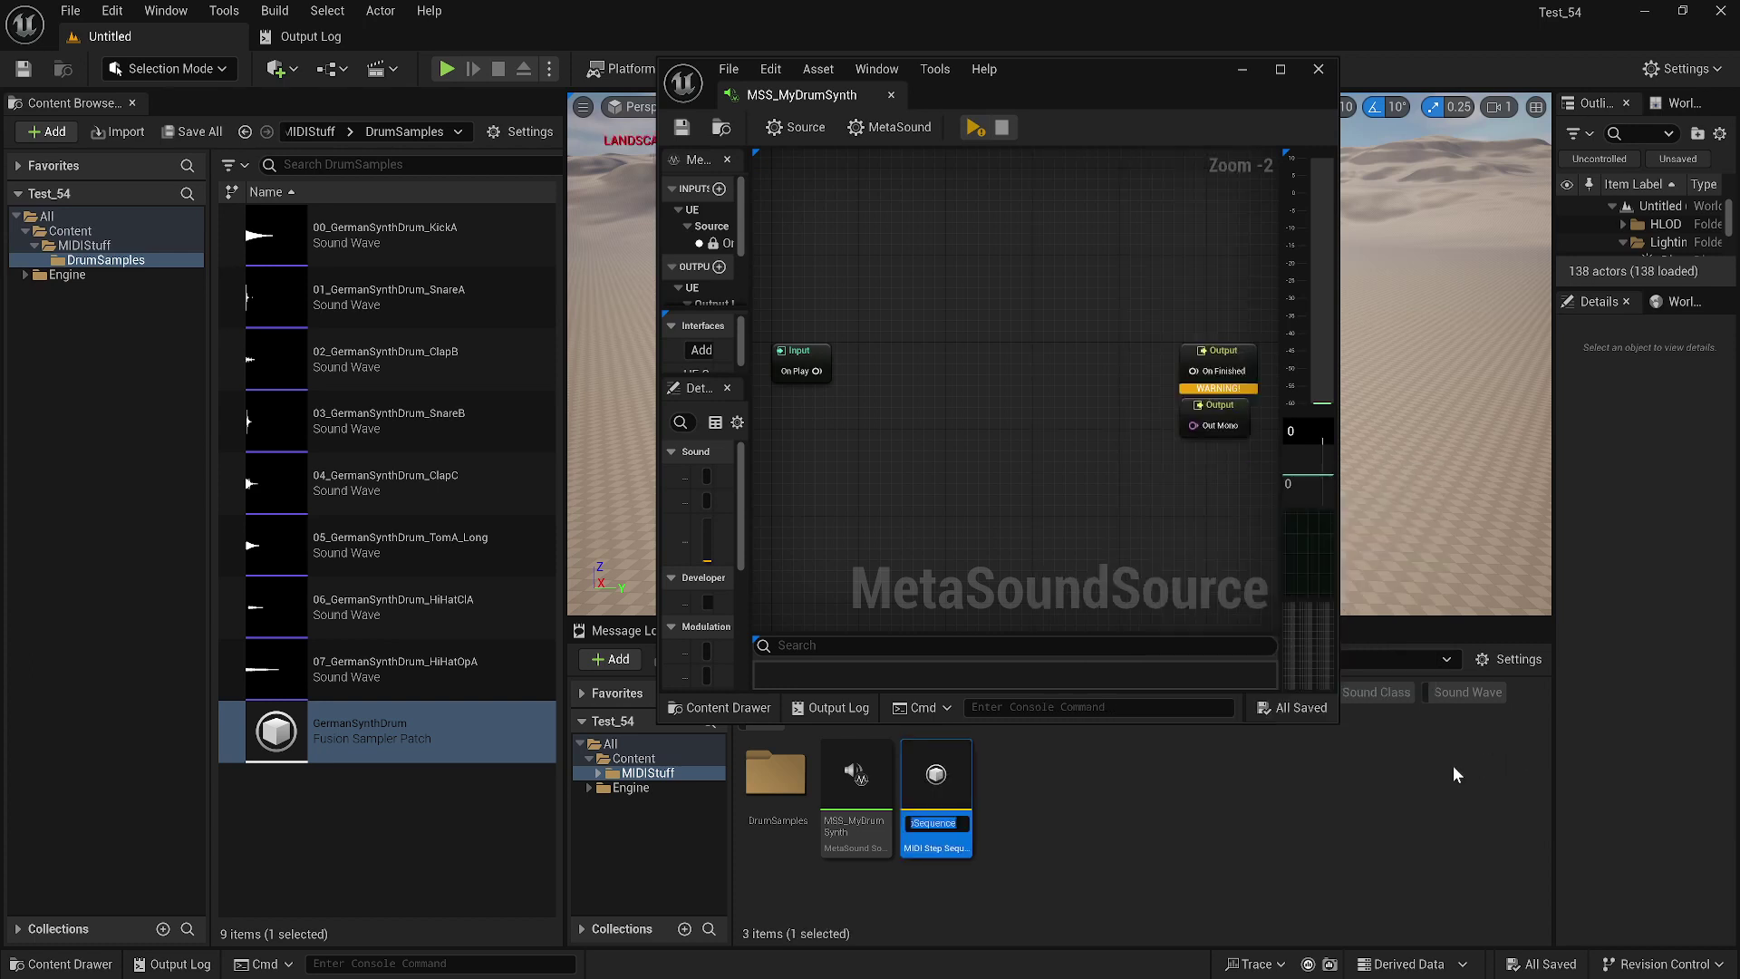
text(D)
key(BackSpace)
text(MyDrumSequen)
key(Return)
key(ctrl+s)
Step: Open the MyDrumSequence asset in a maximized editor and set its step table to 16 columns and 11 rows
double_click(936, 798)
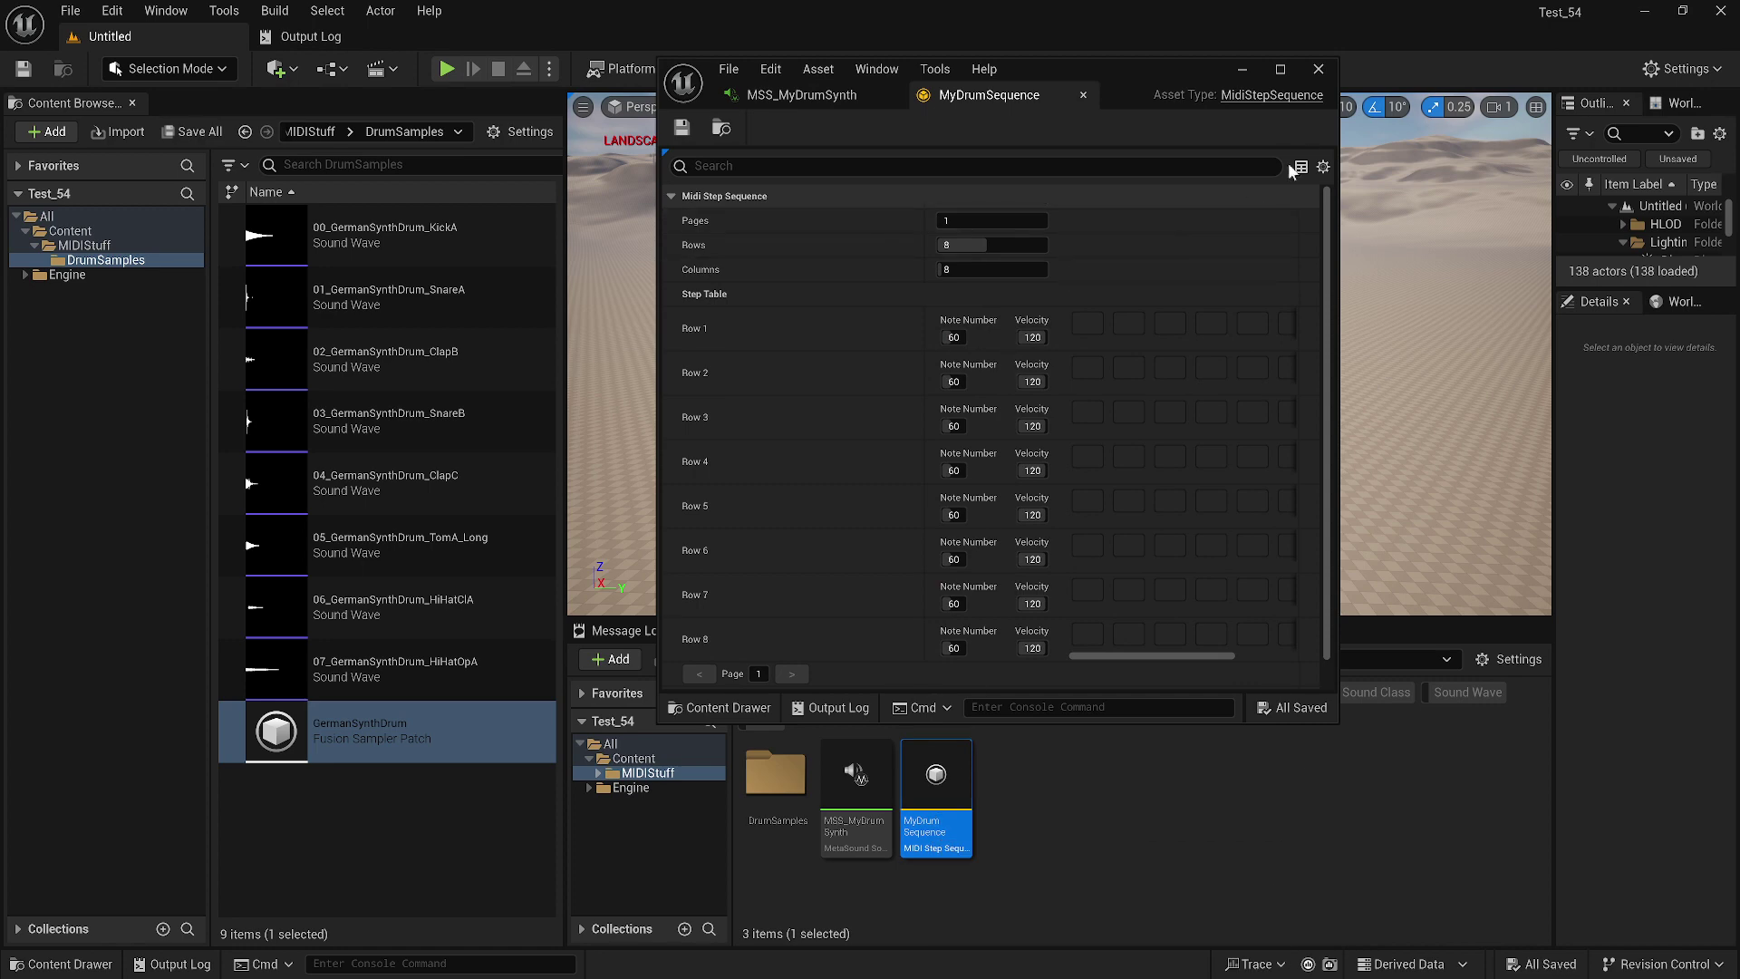
click(1280, 69)
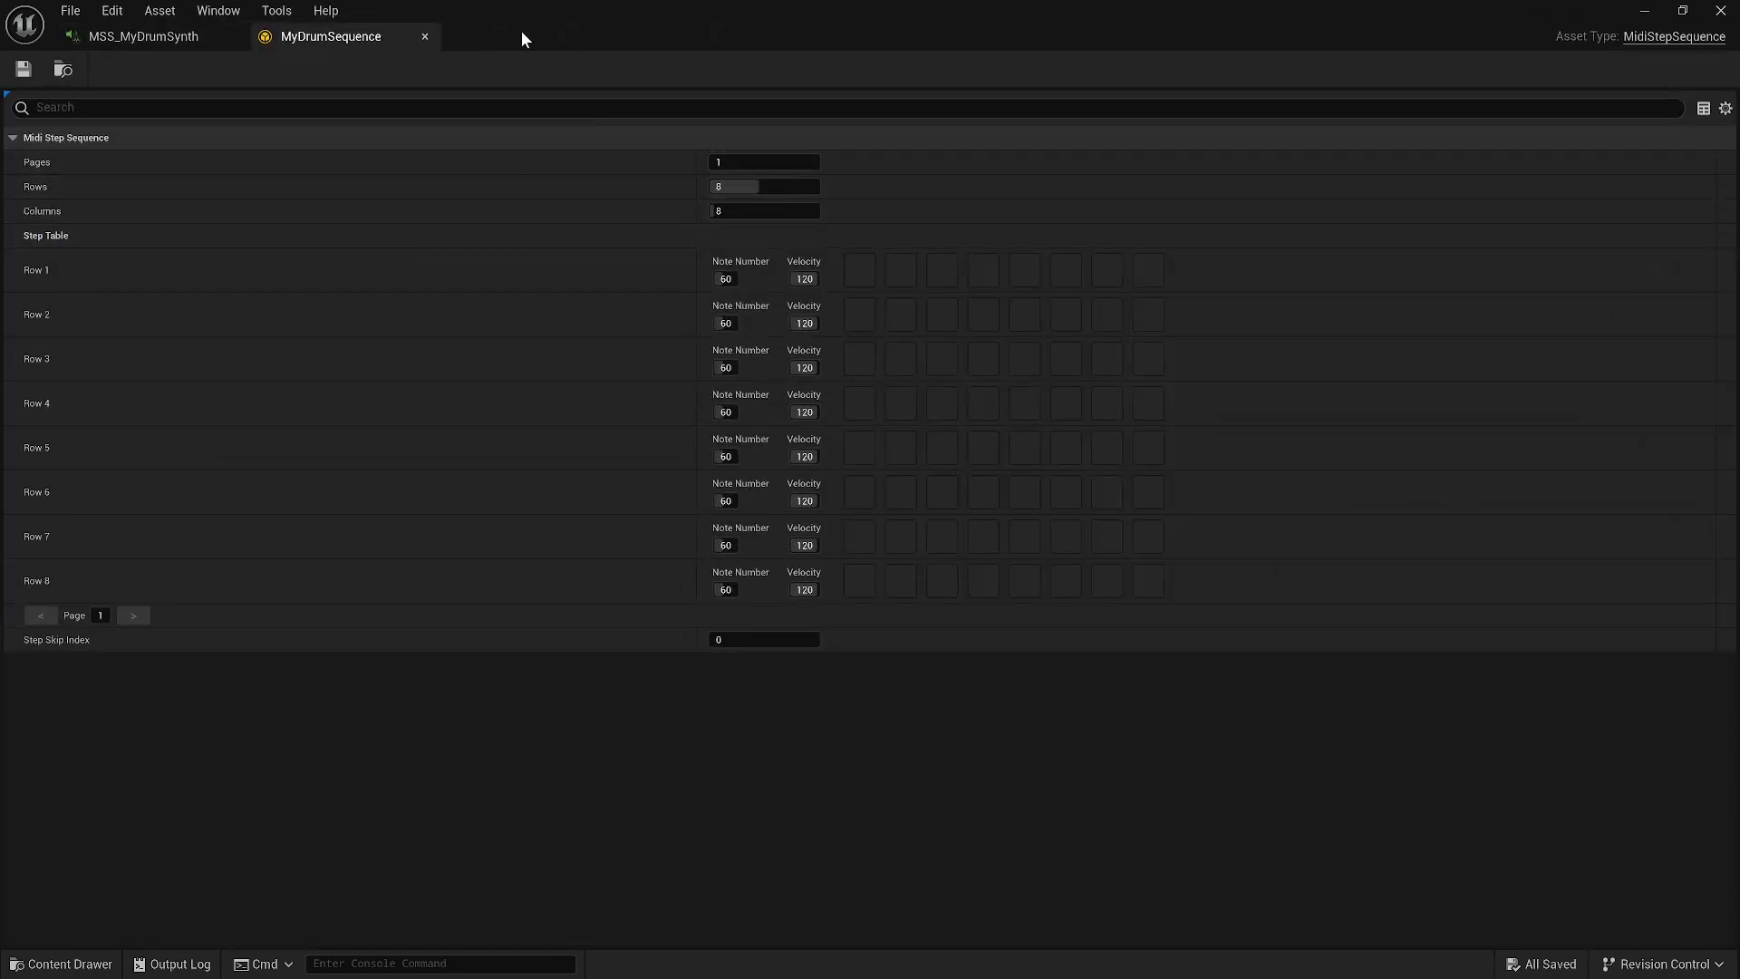
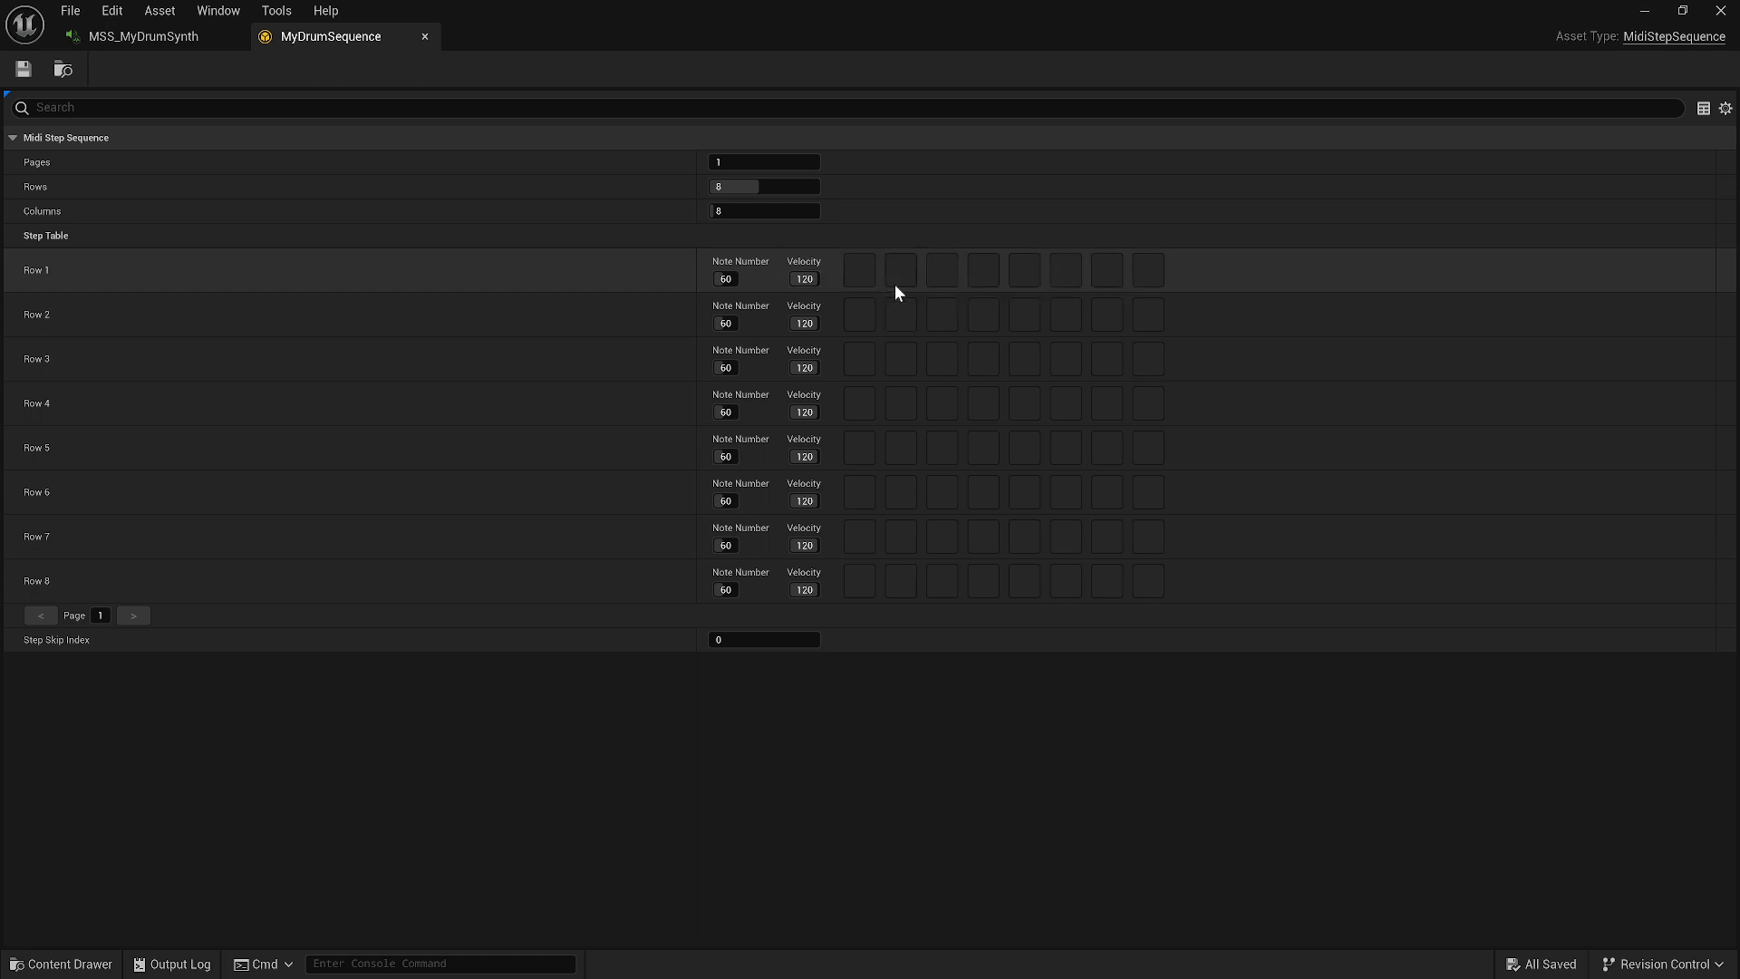
click(785, 187)
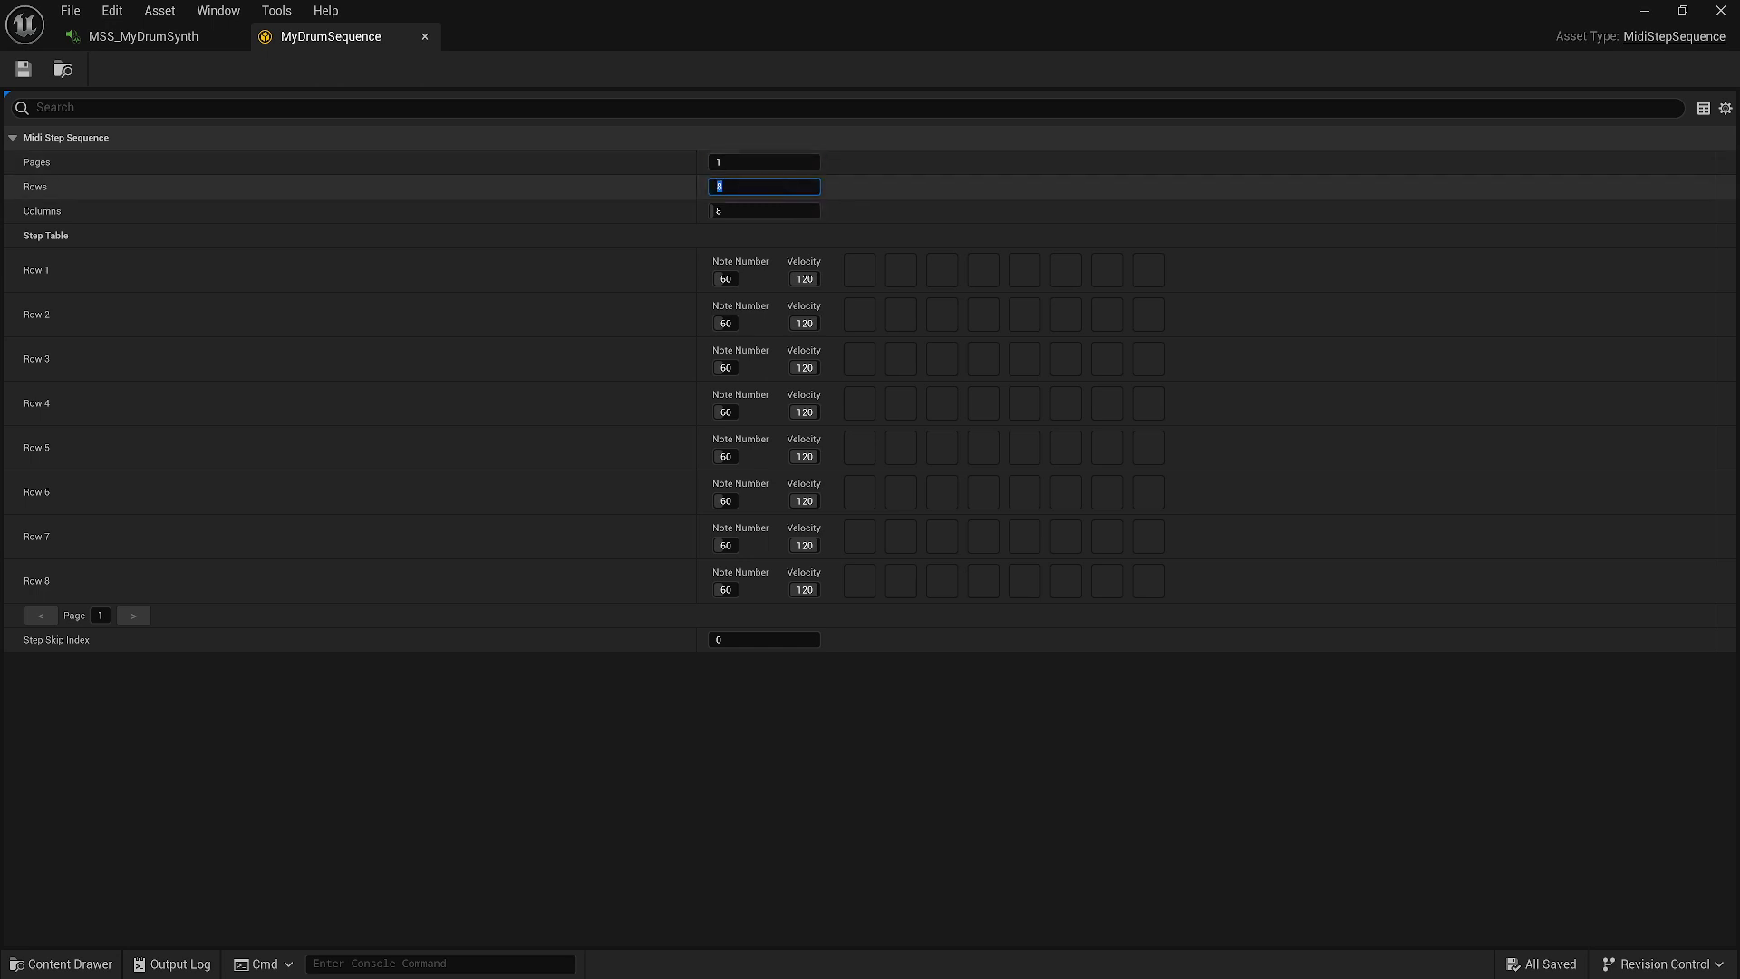
click(785, 211)
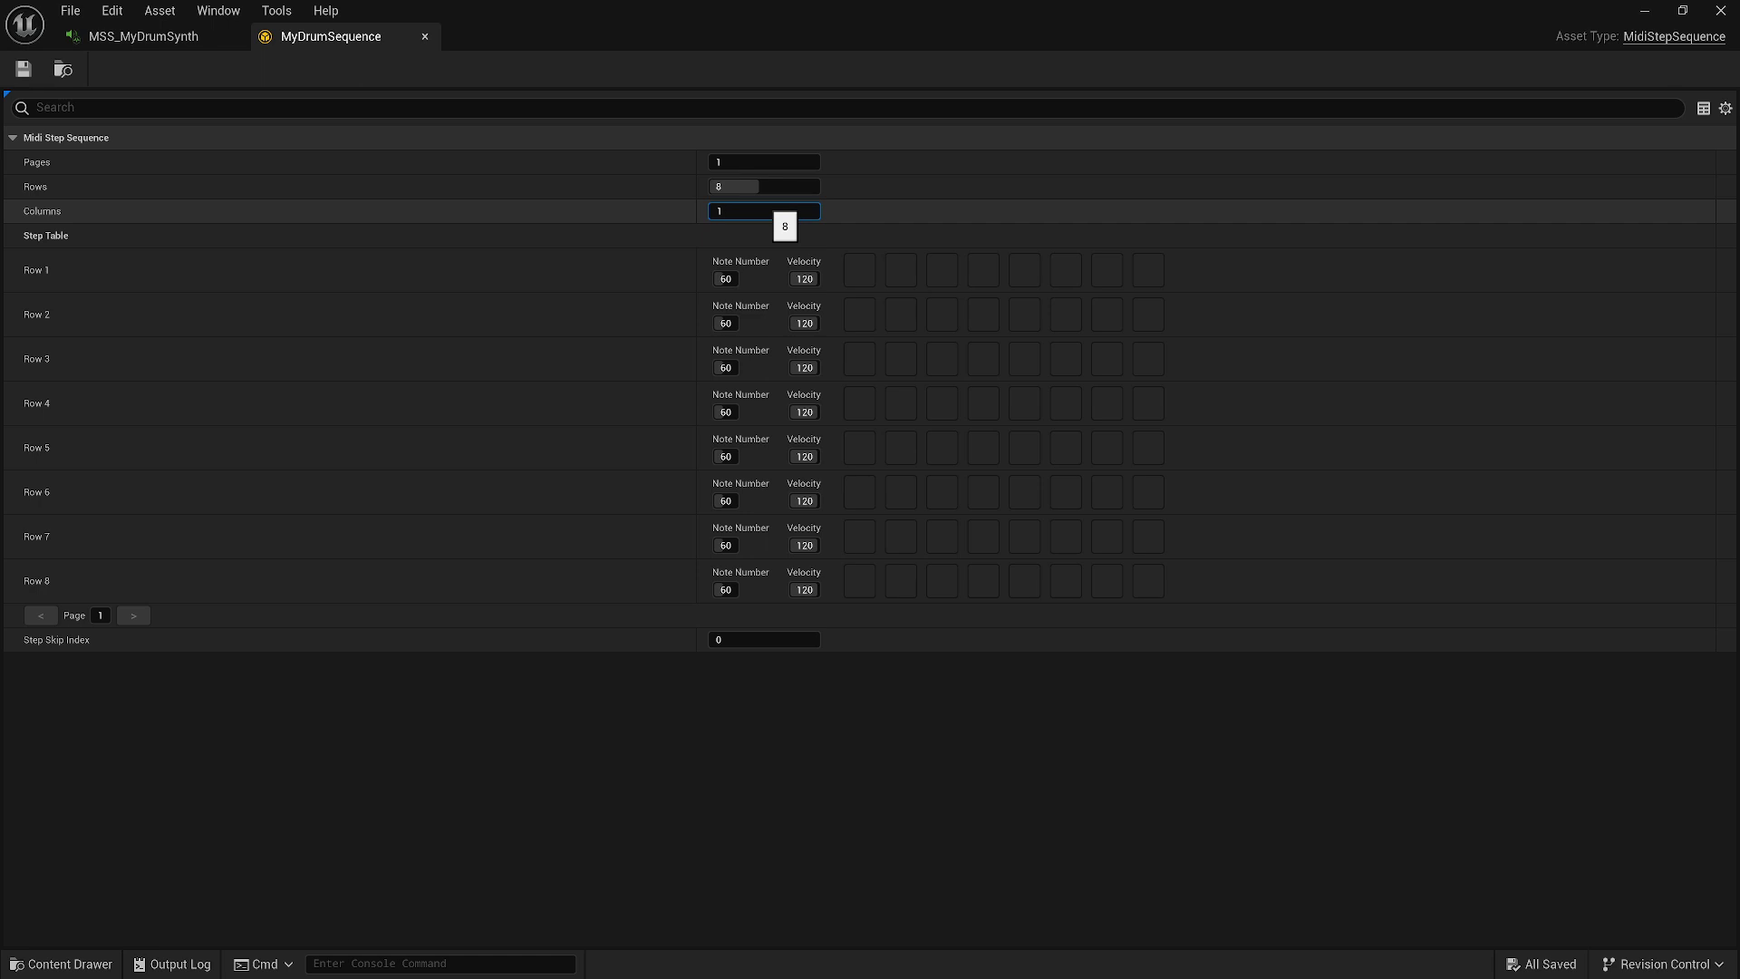
key(Return)
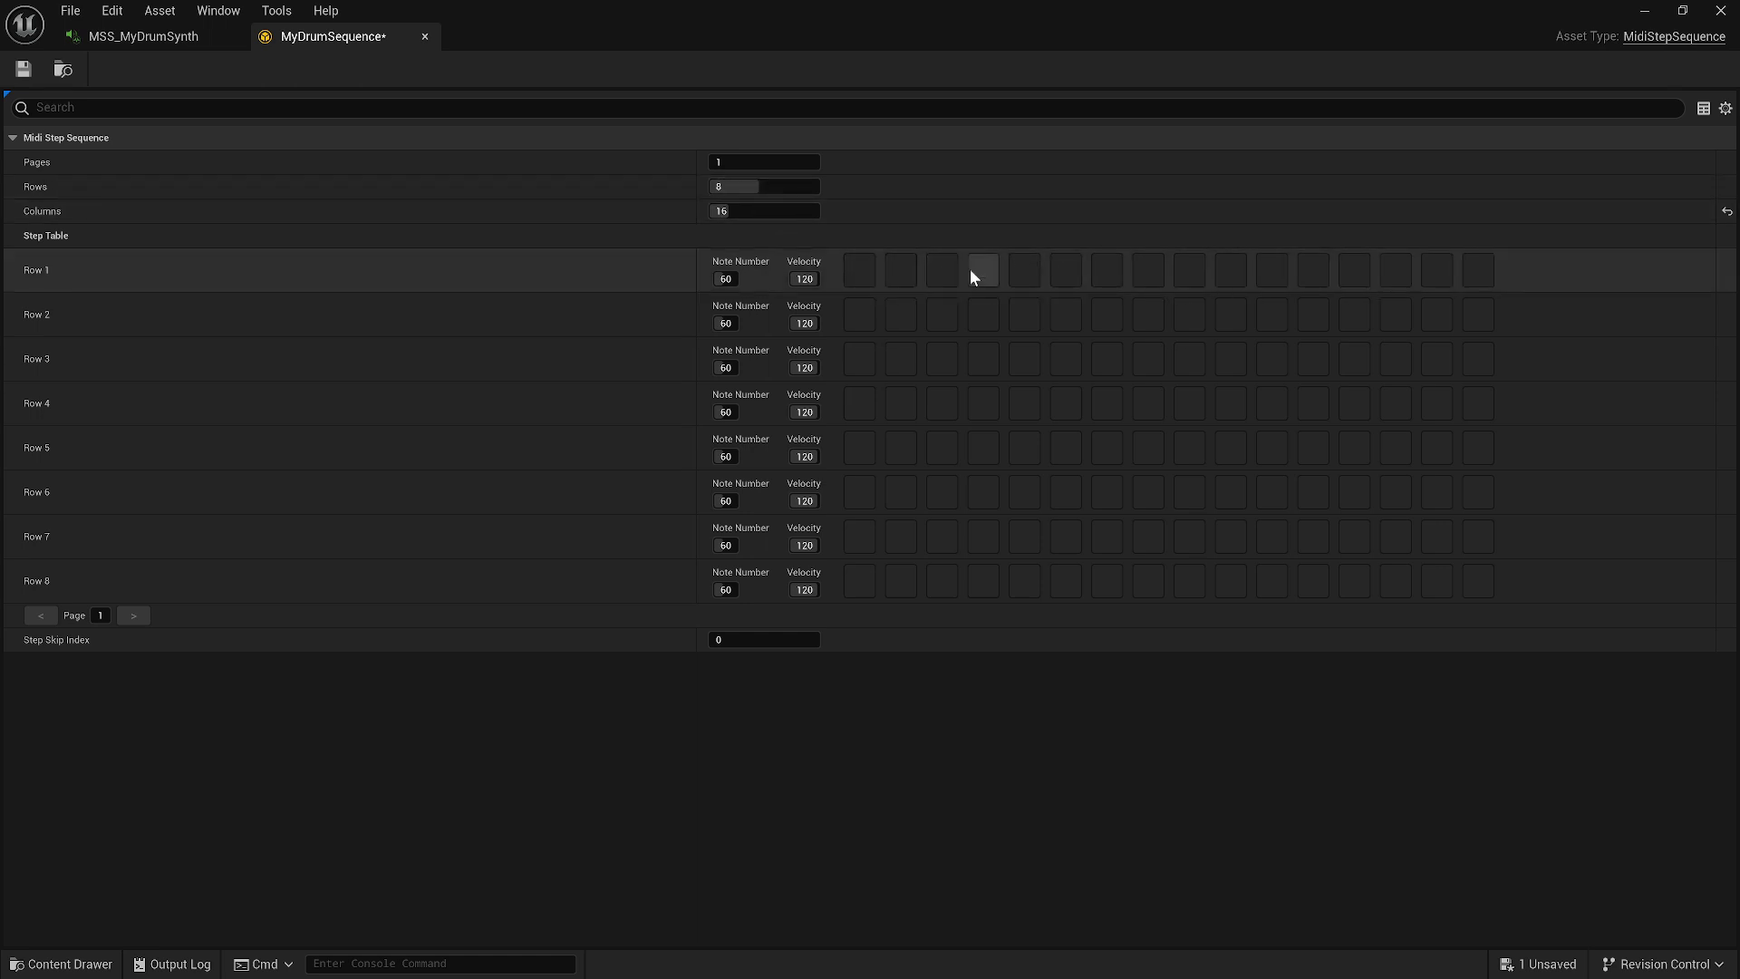
click(788, 187)
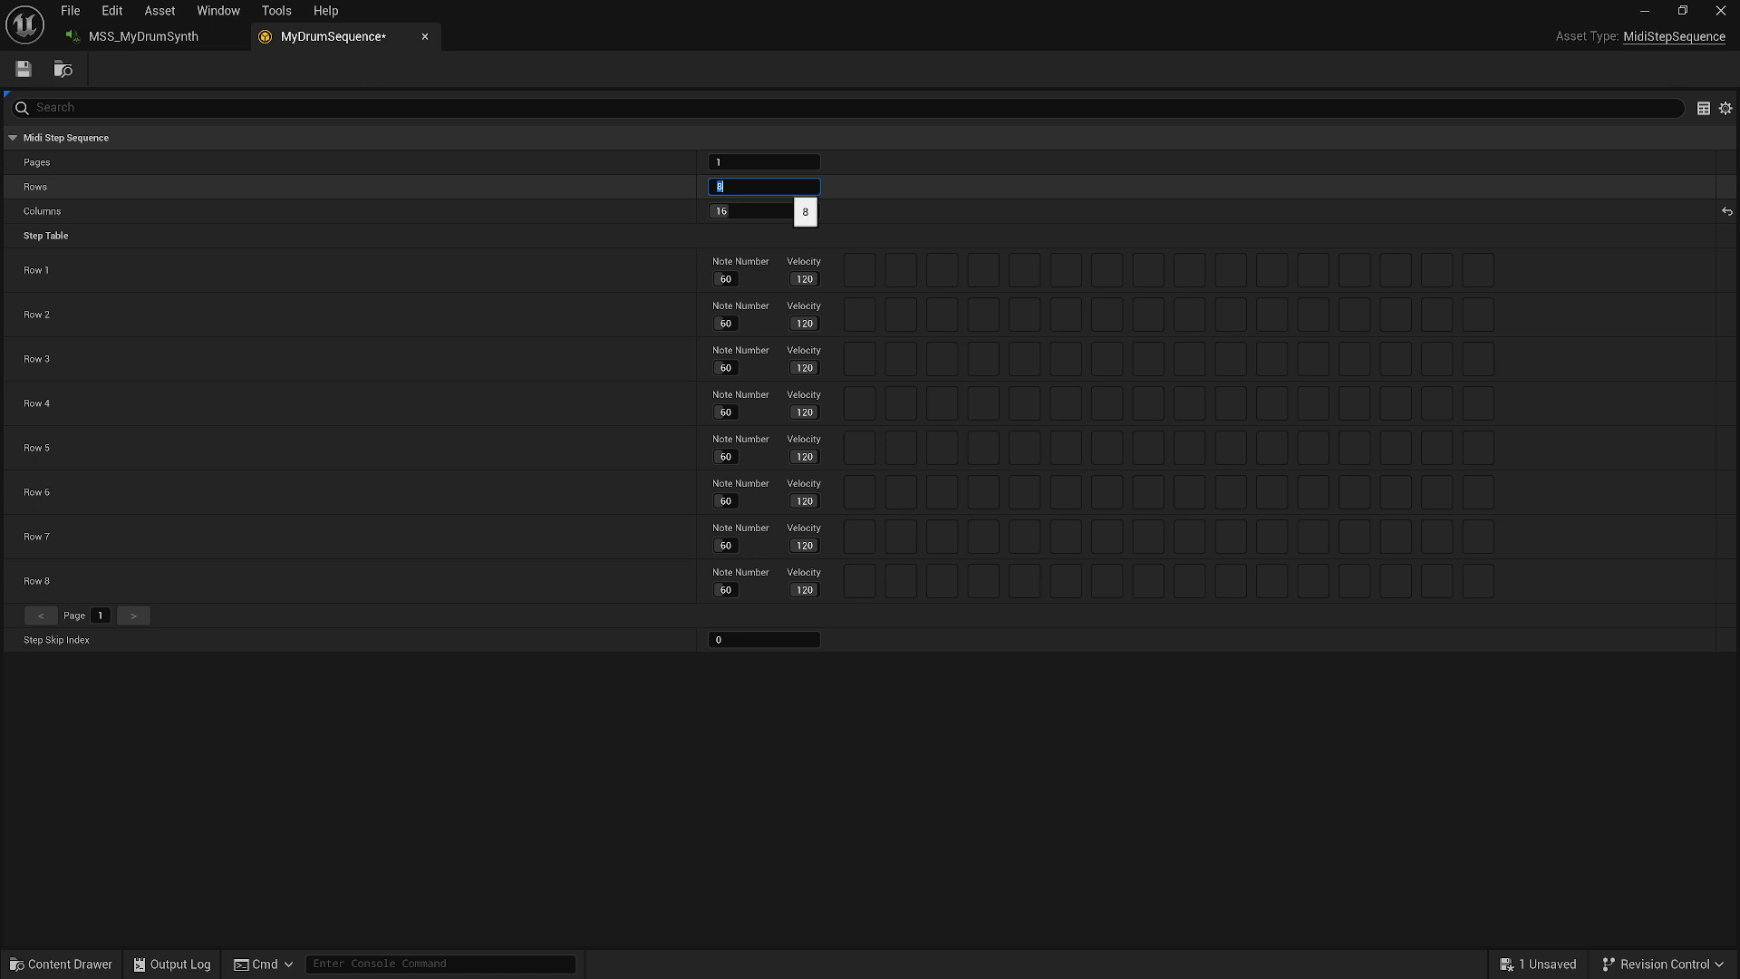
text(11)
key(Return)
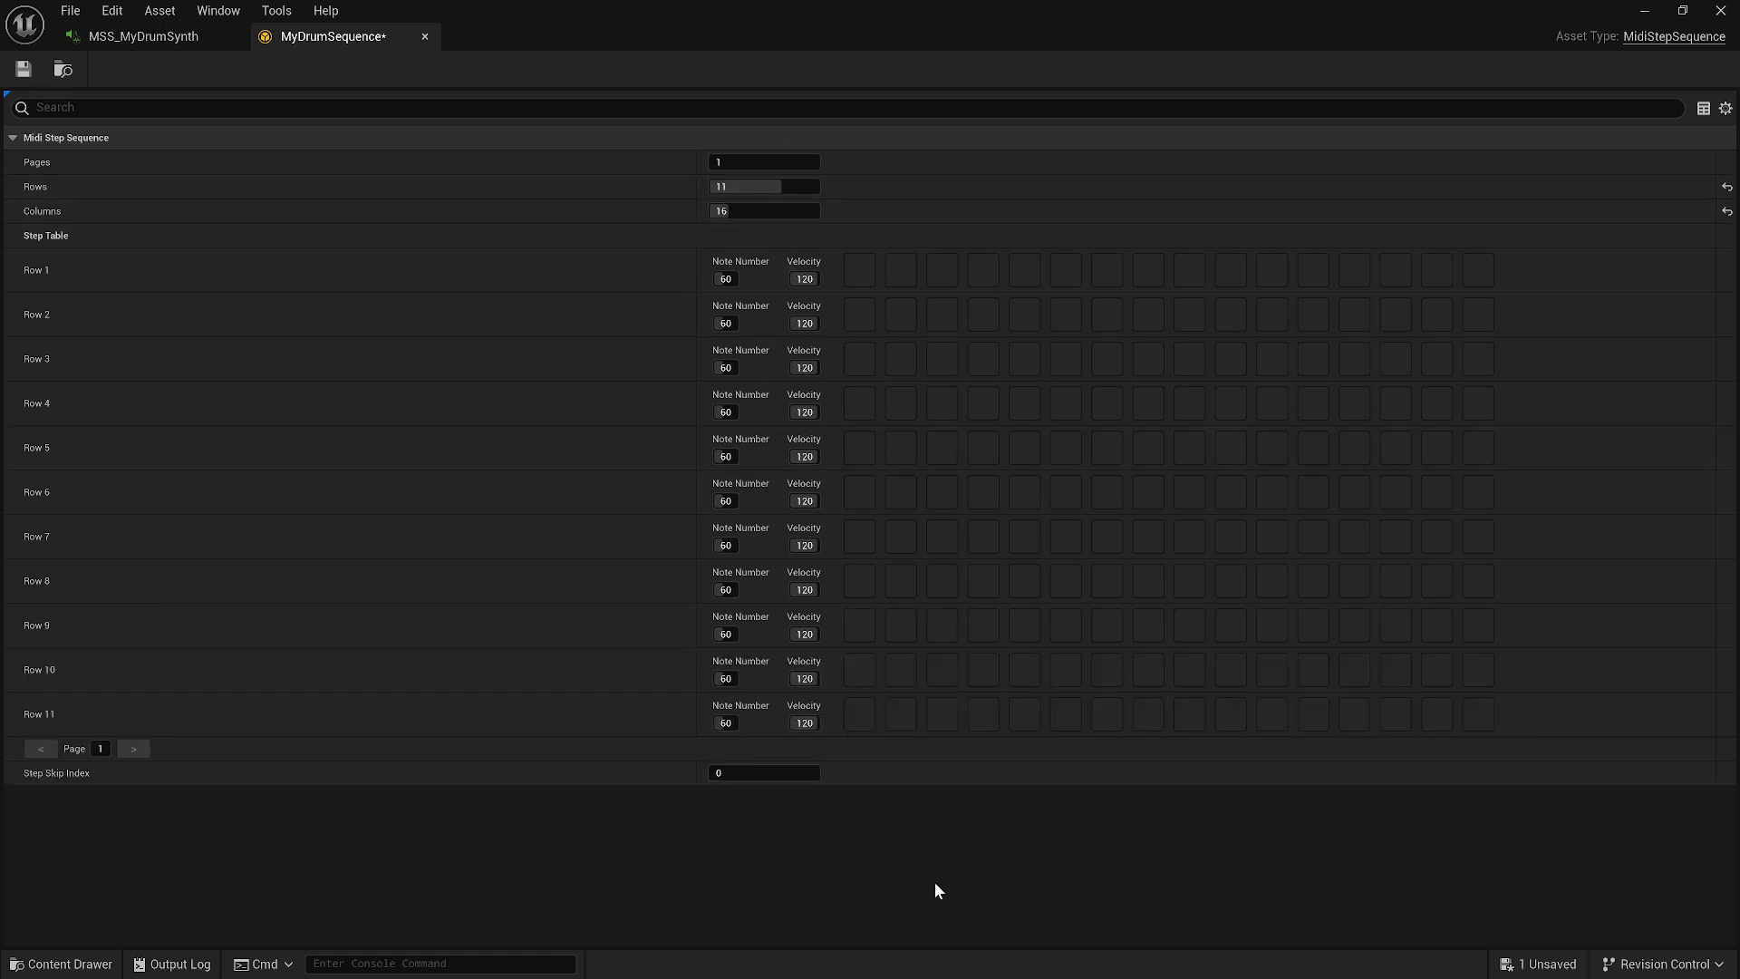
Step: Set the note numbers of rows 2 through 10 to ascending values from 61 to 69
click(726, 324)
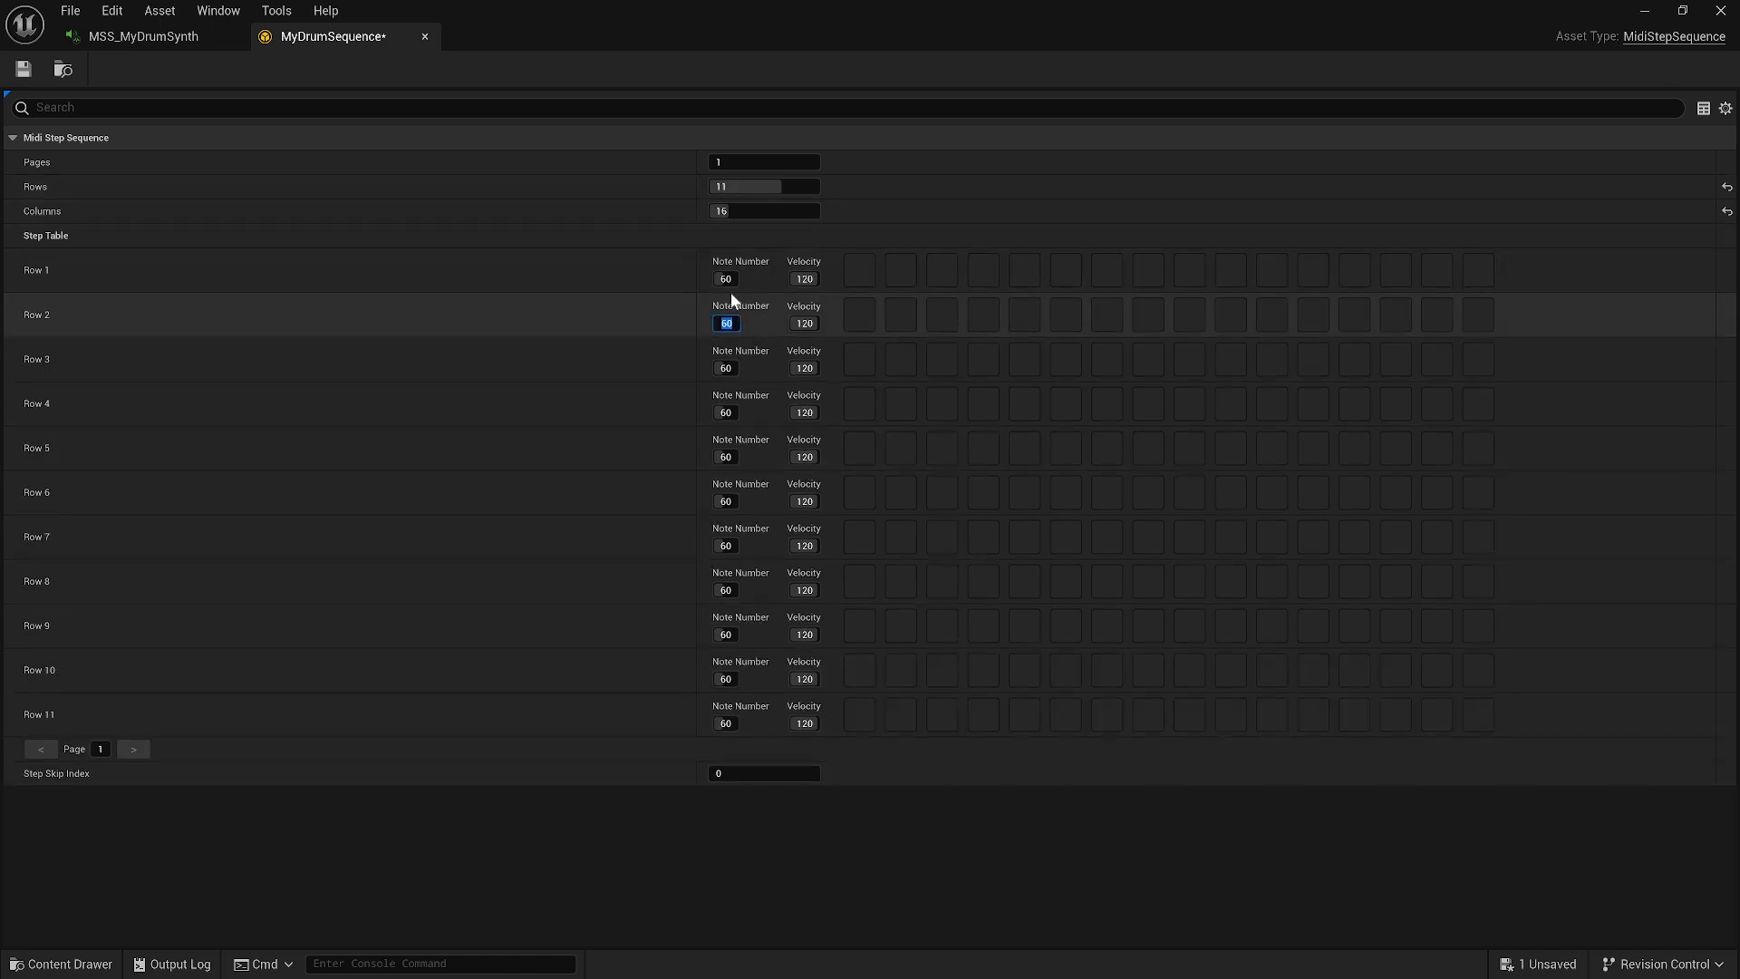
text(61)
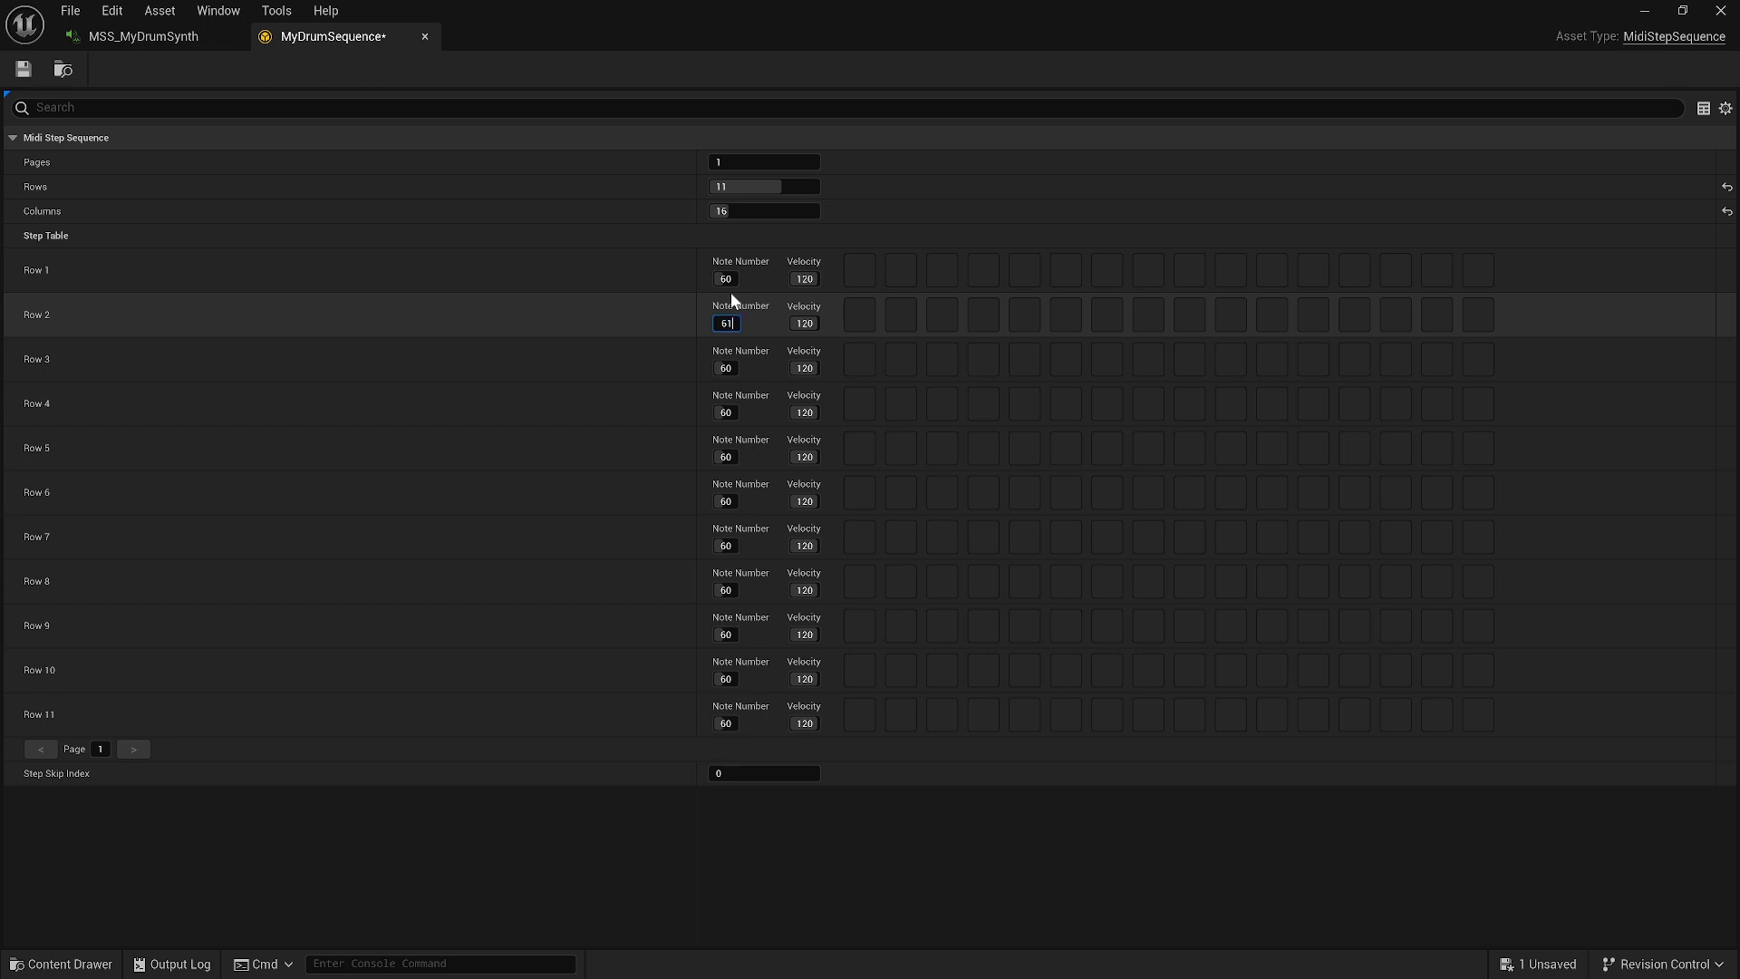
click(726, 368)
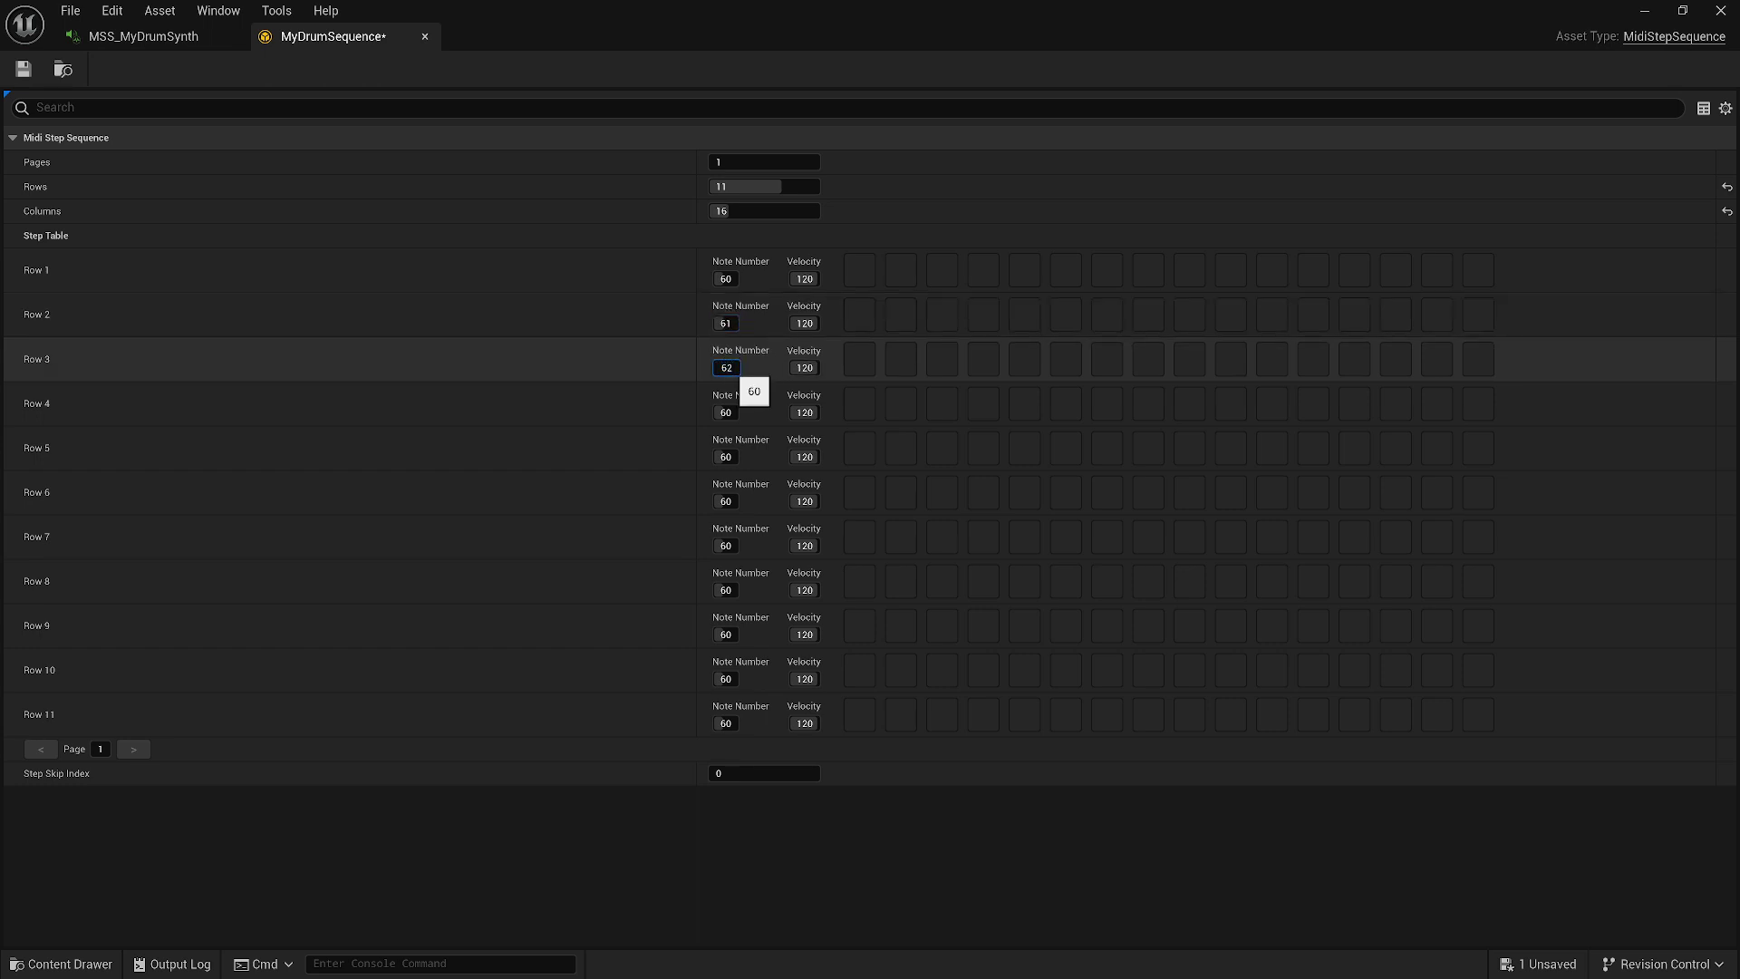
click(726, 412)
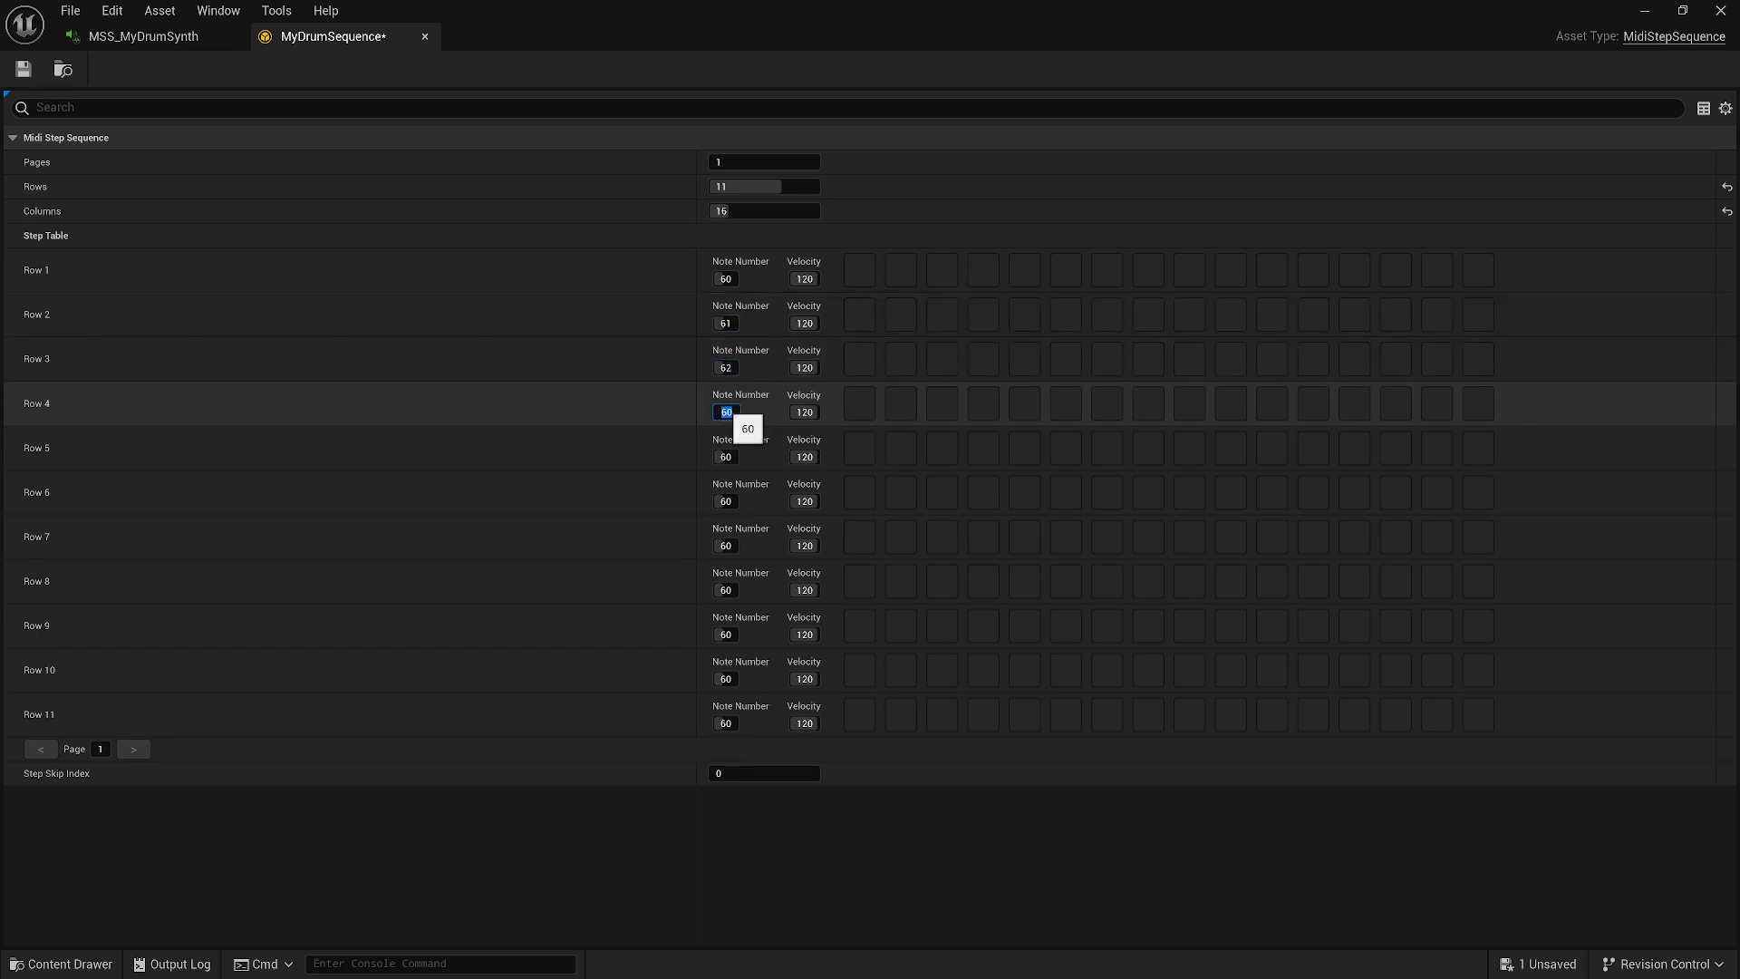
key(Return)
click(726, 458)
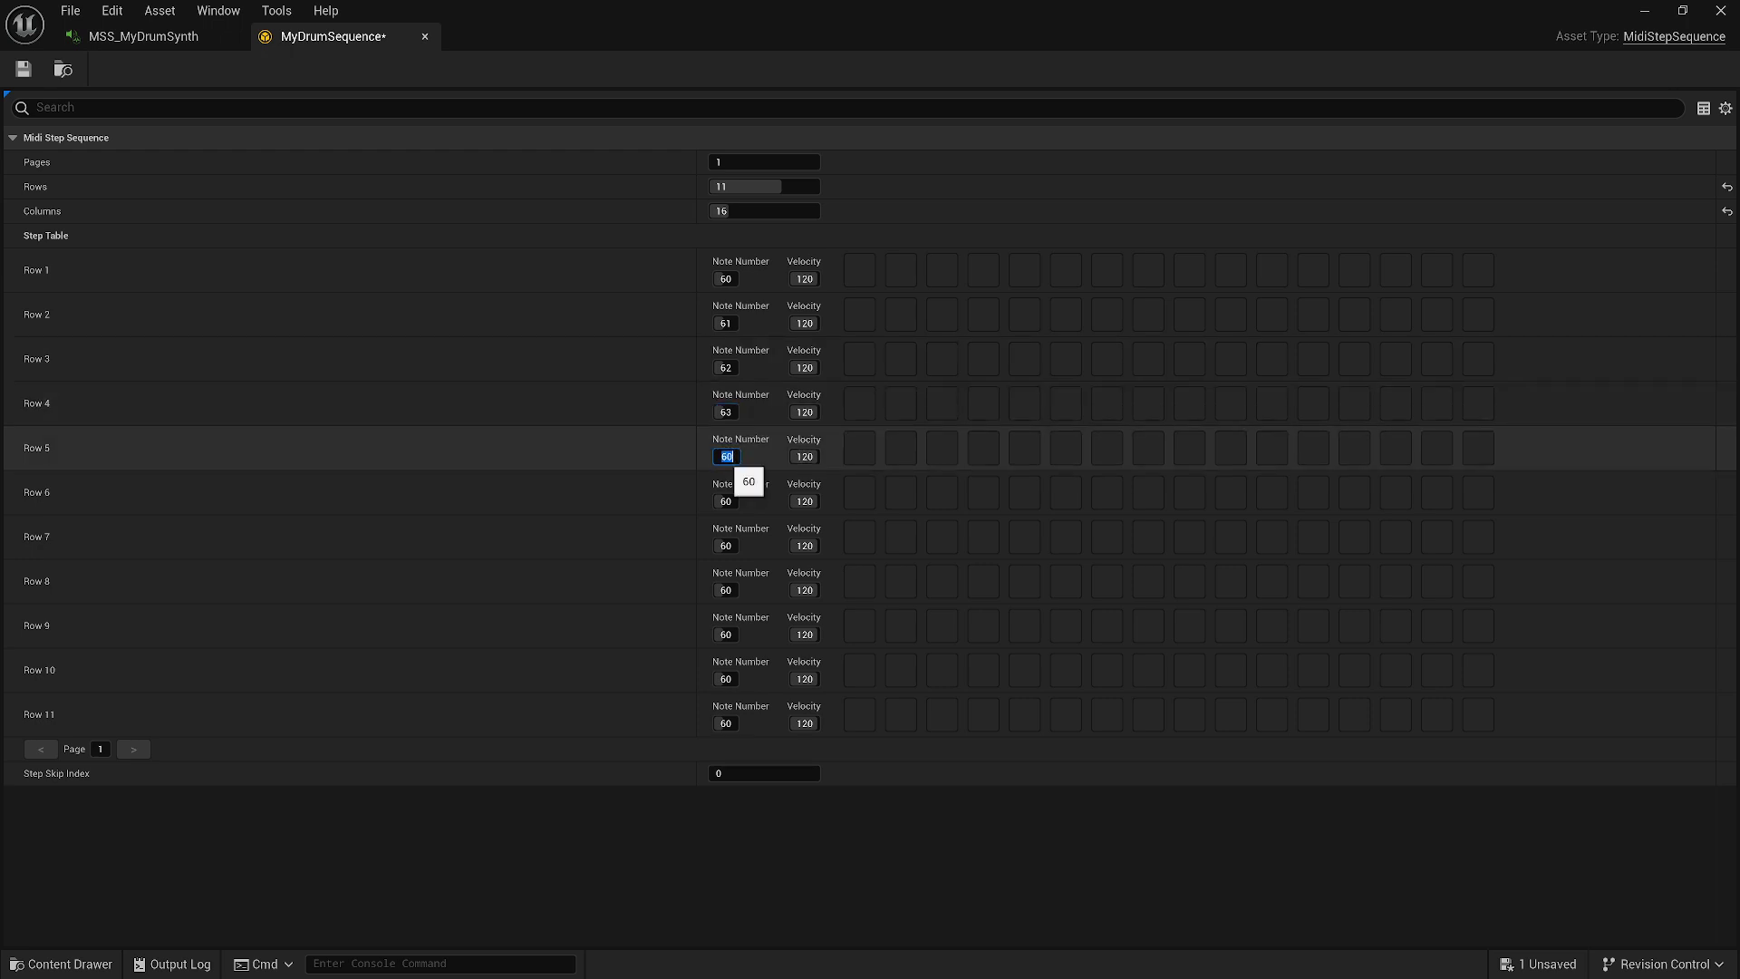
click(726, 501)
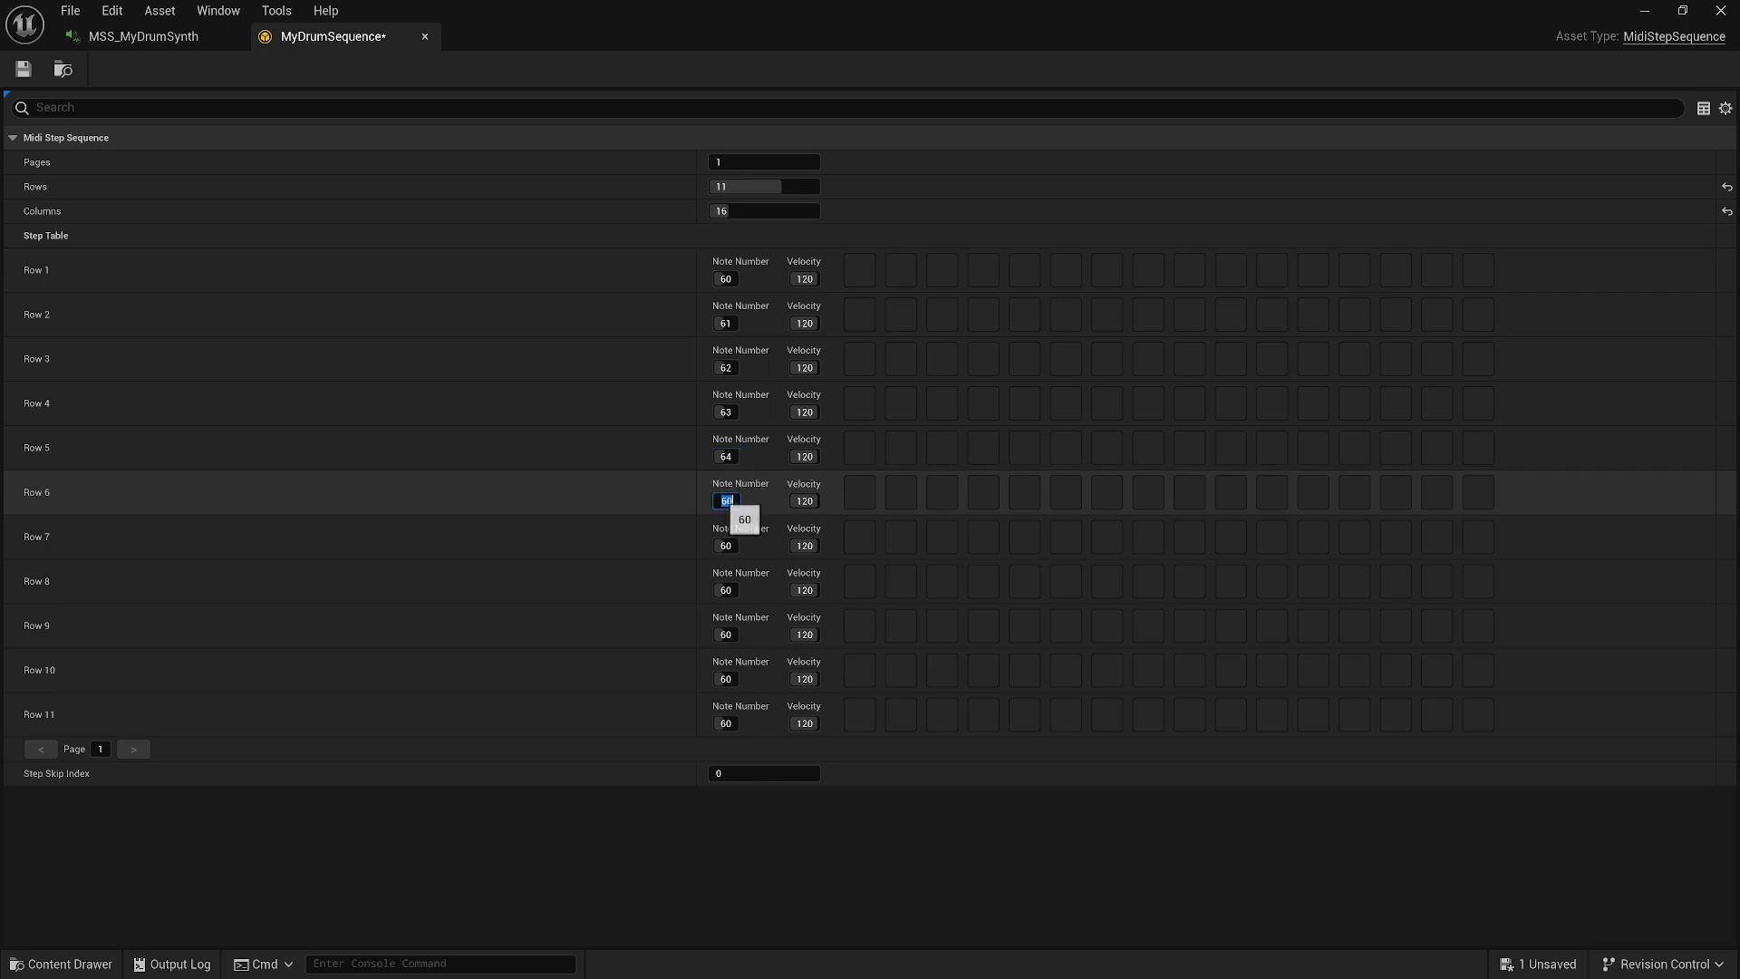
click(726, 545)
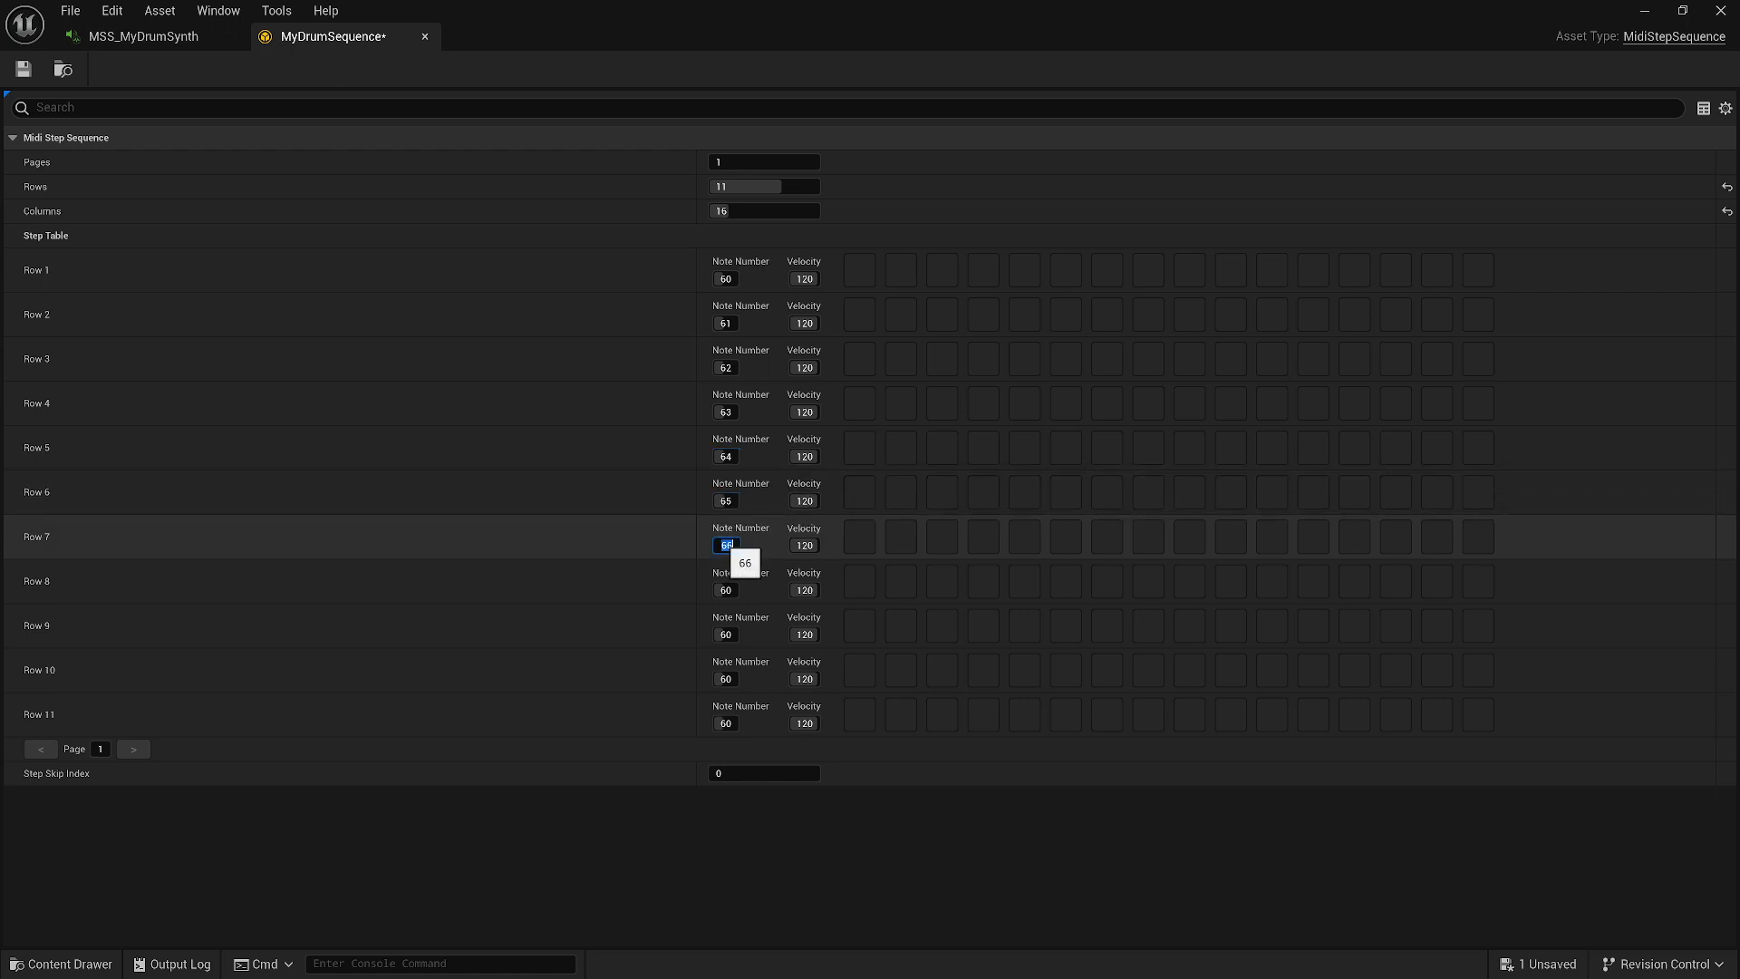
click(720, 589)
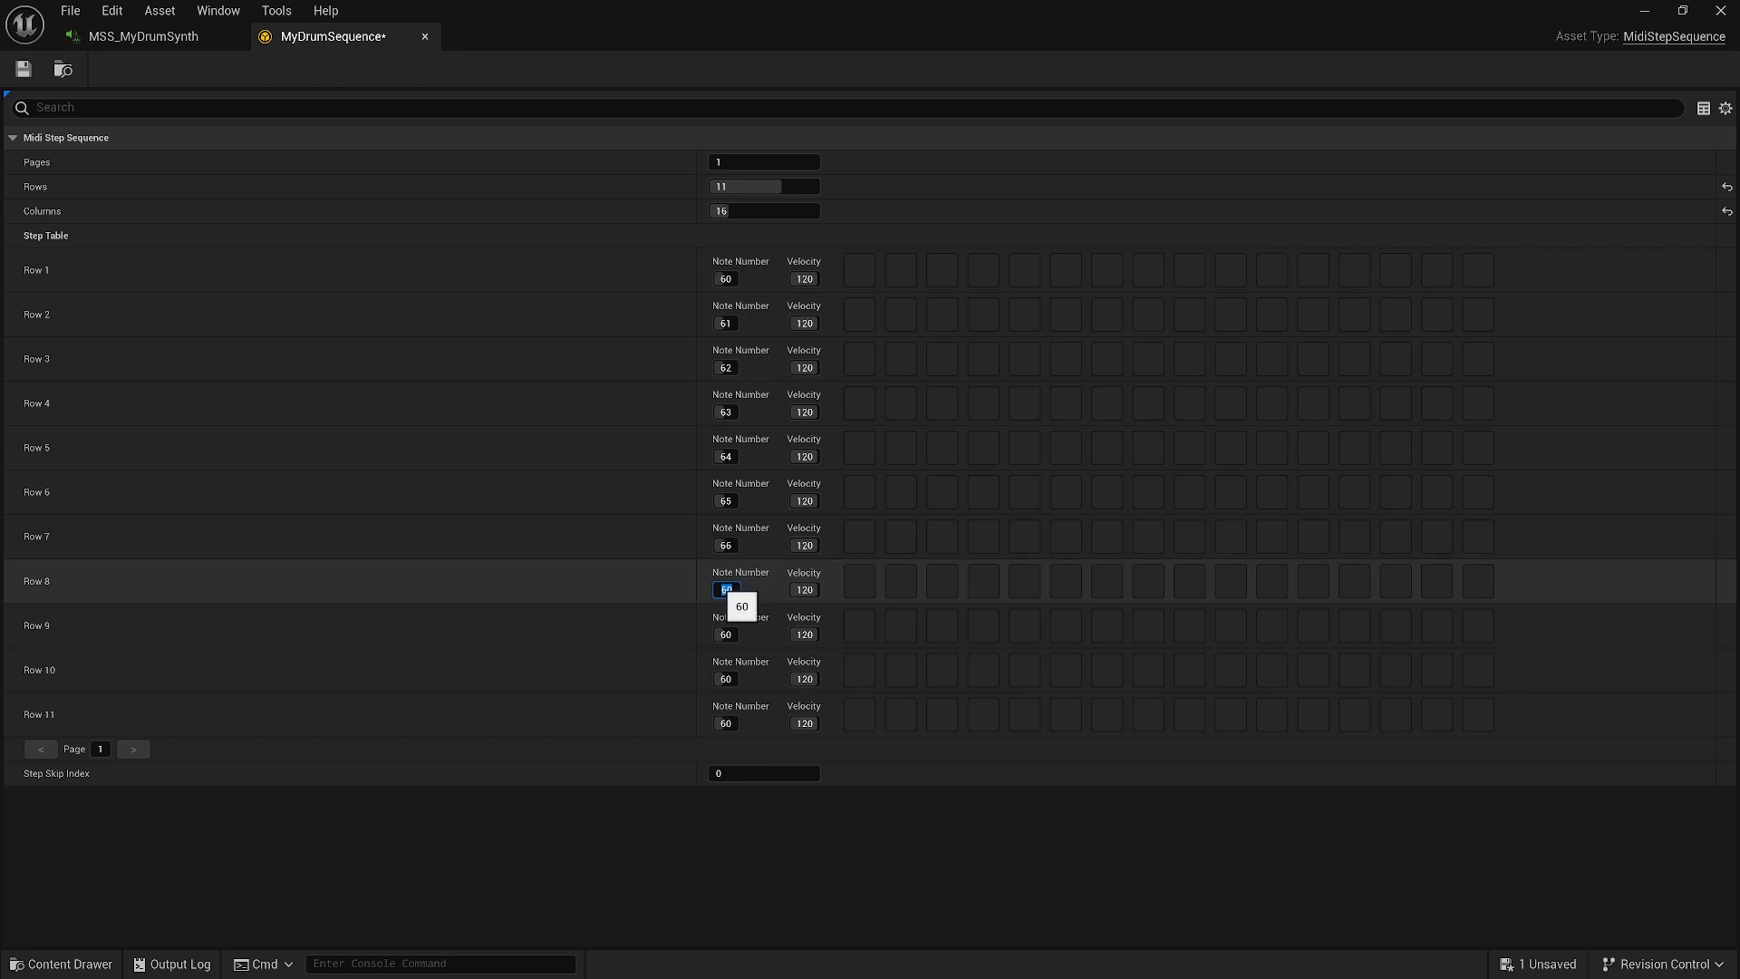
click(720, 634)
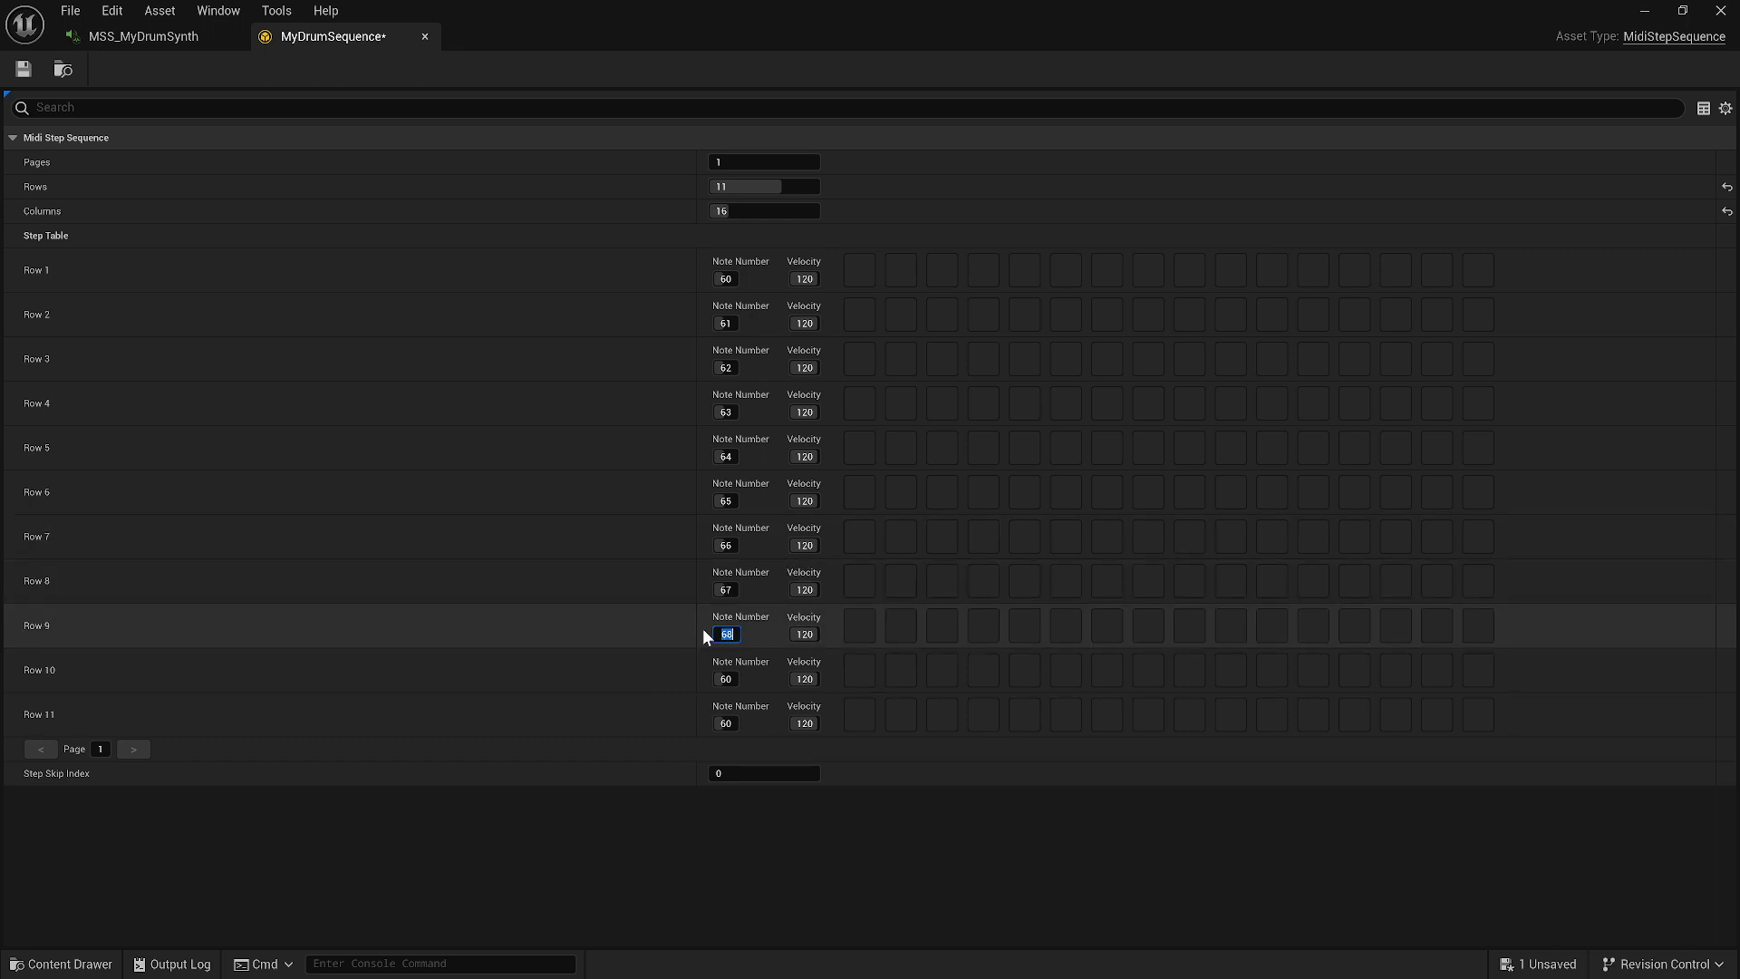
key(Return)
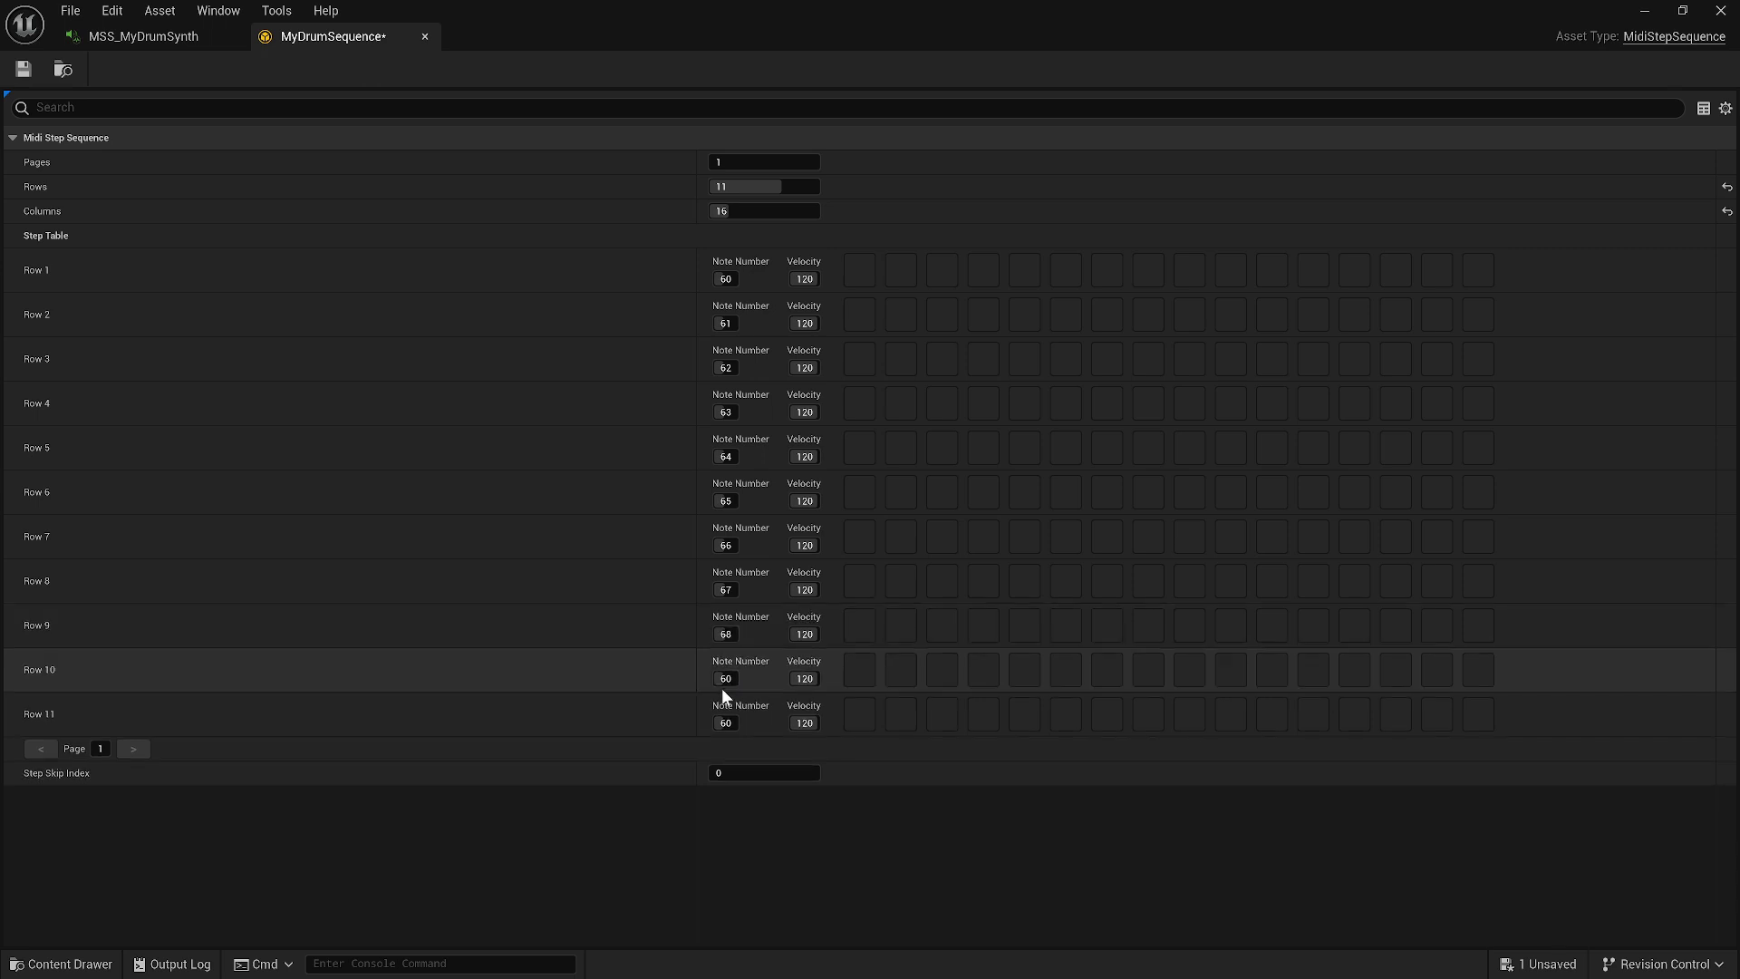
click(724, 679)
text(69)
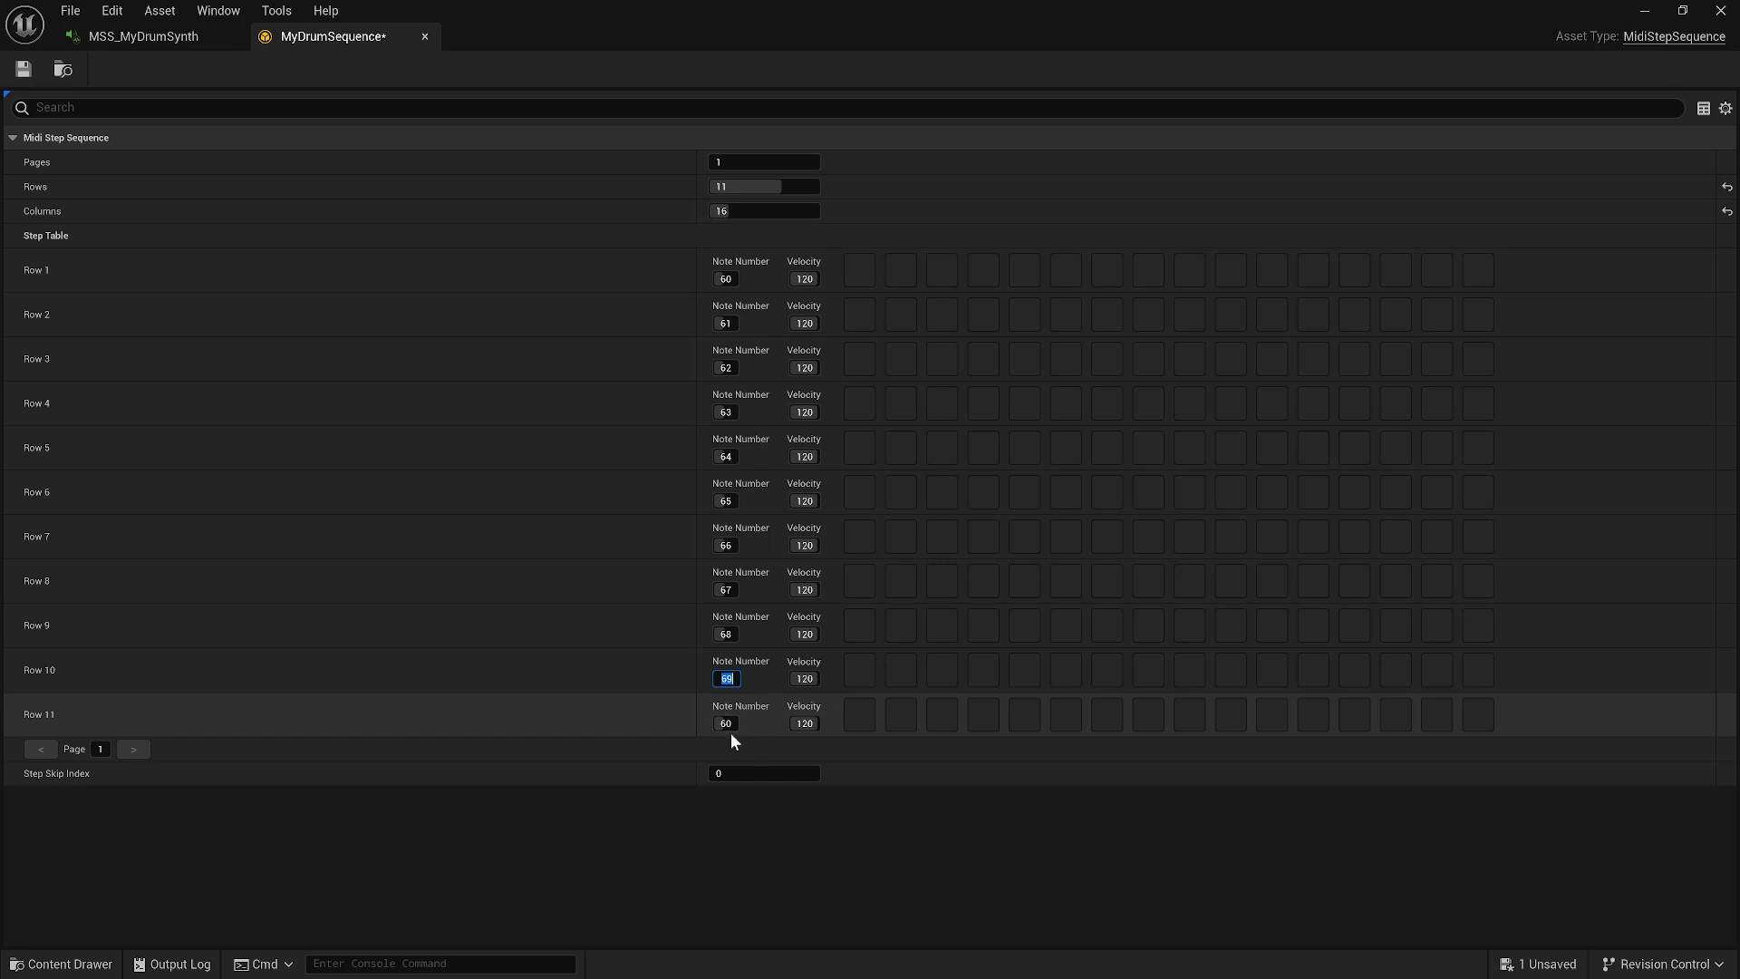
Step: Increase the step table to 12 rows and set the note numbers of rows 11 and 12 to 70
click(785, 187)
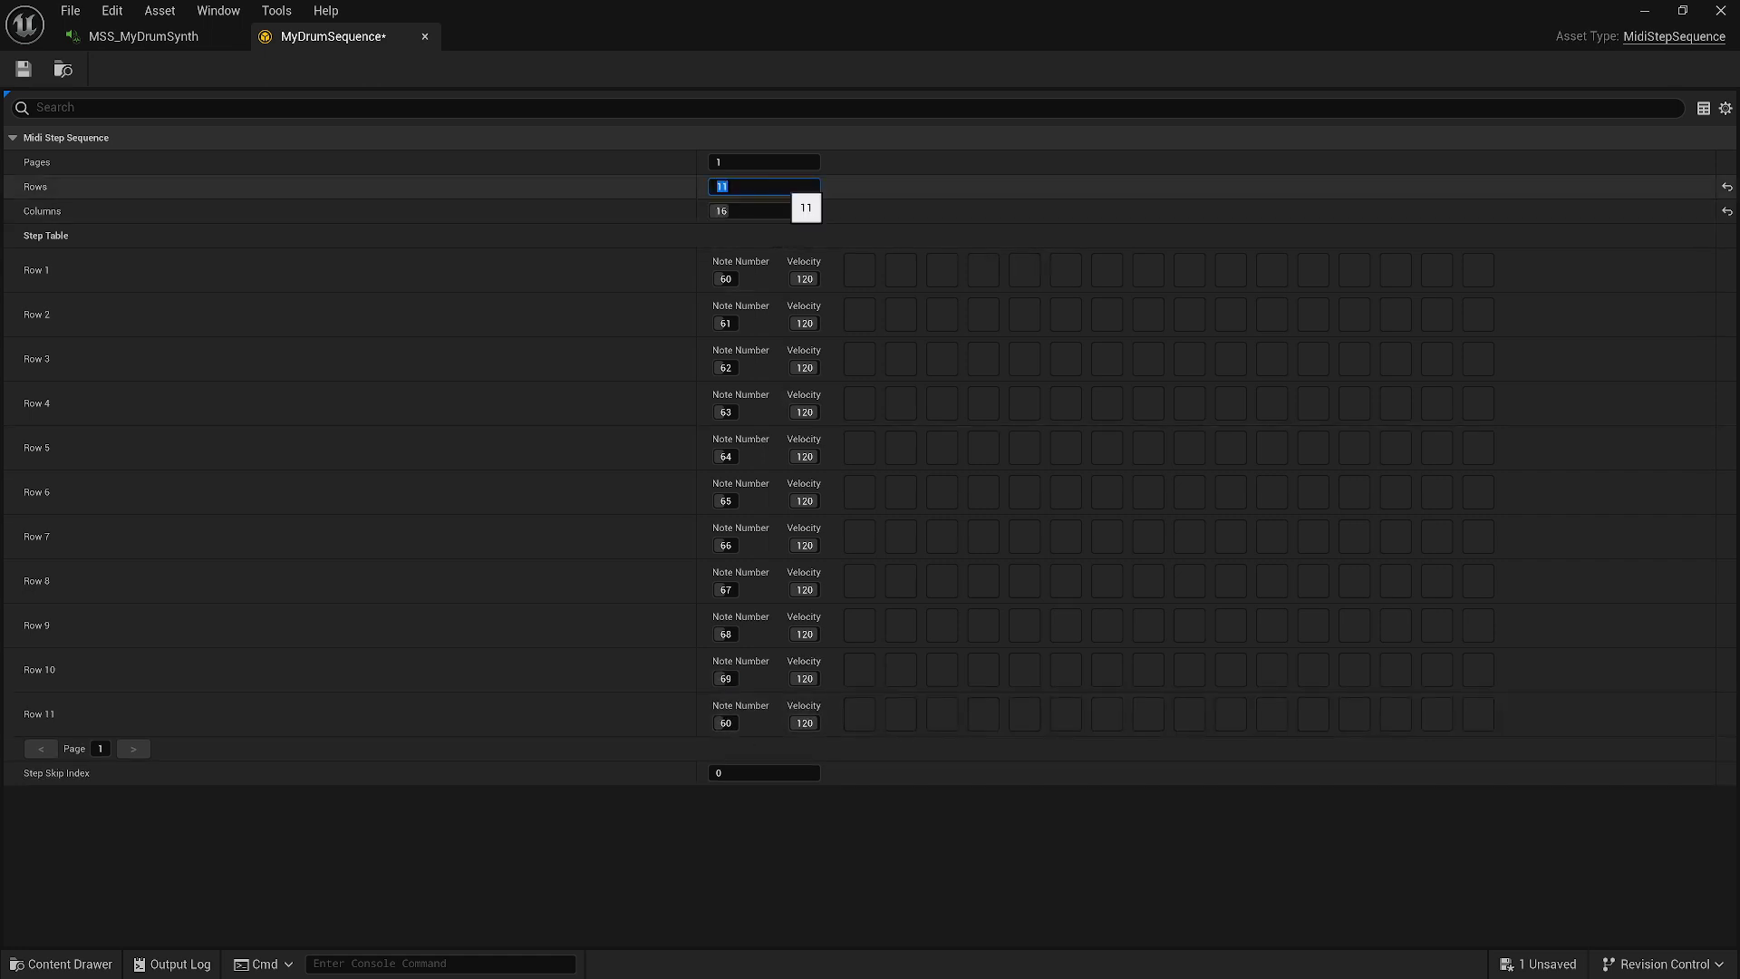
text(12)
key(Return)
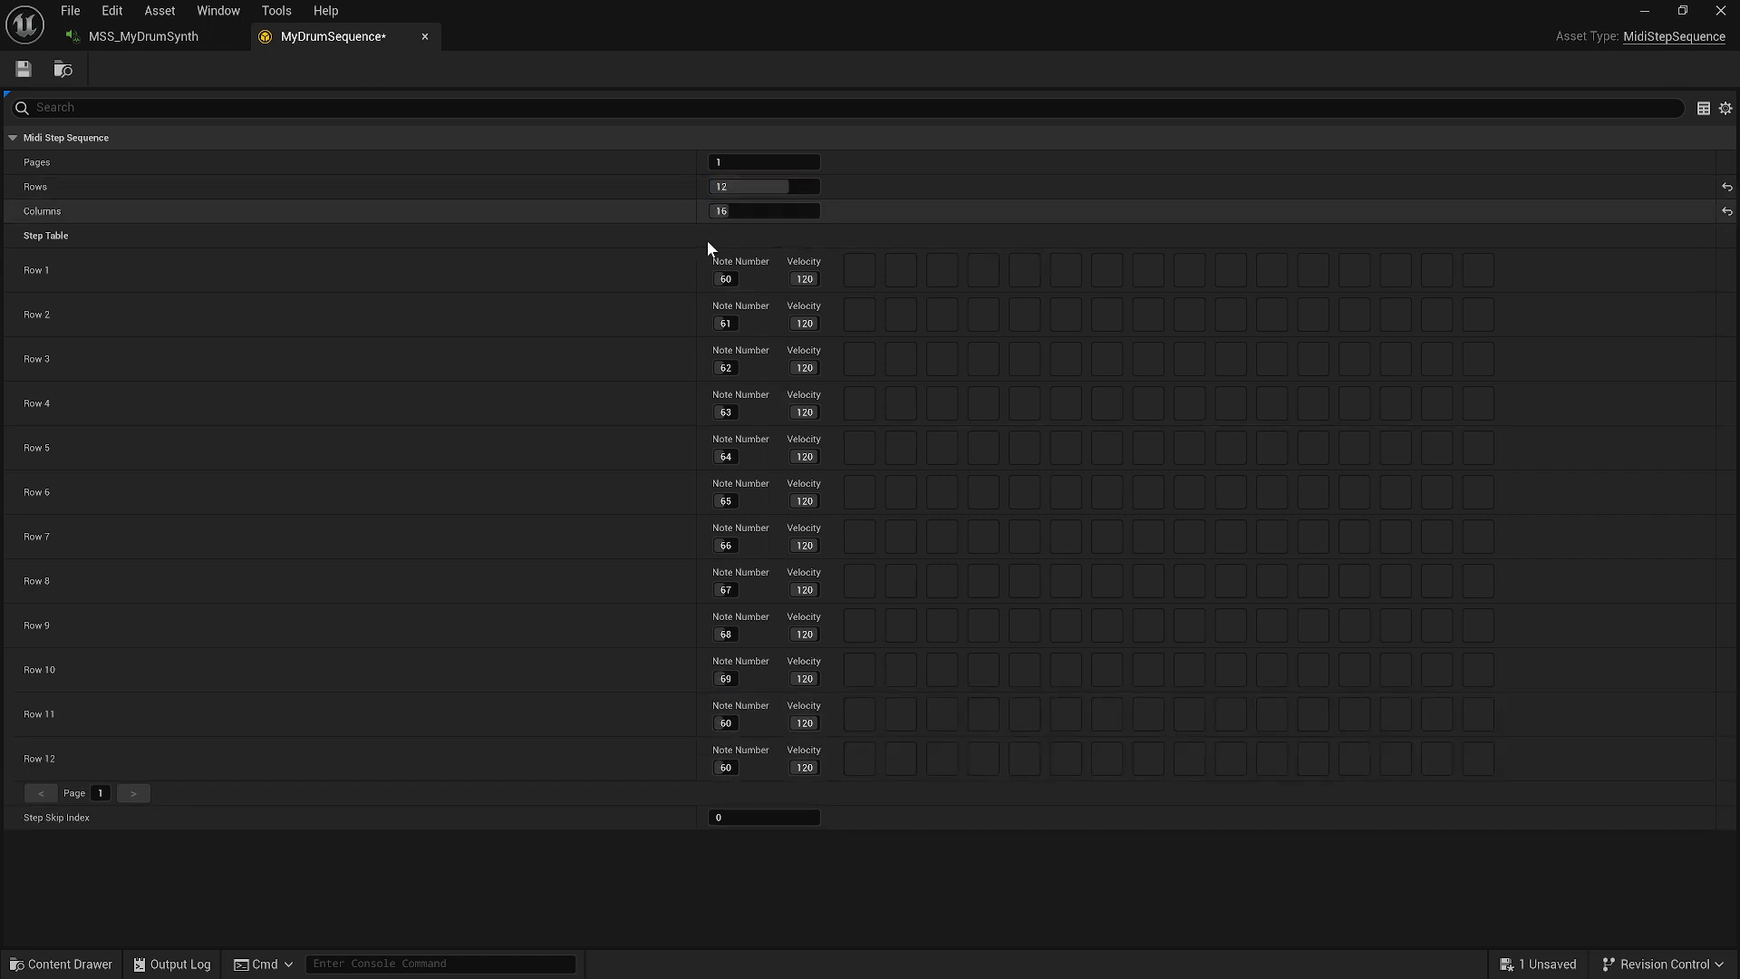
click(733, 723)
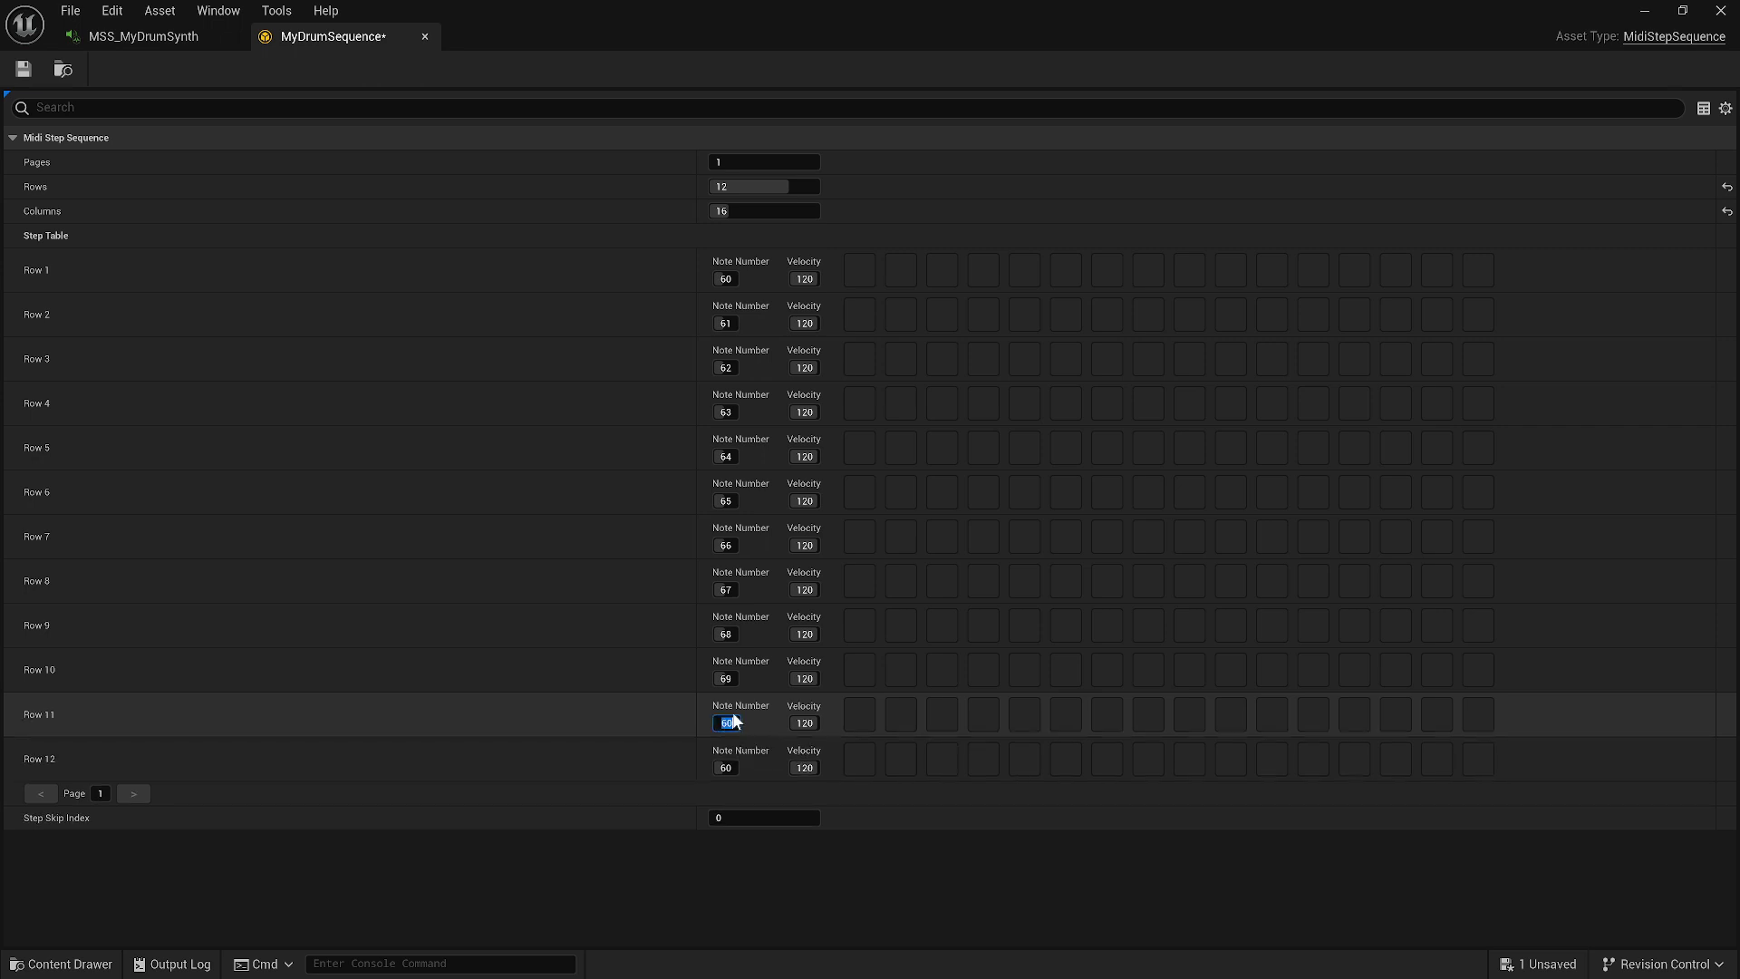
text(70)
click(726, 767)
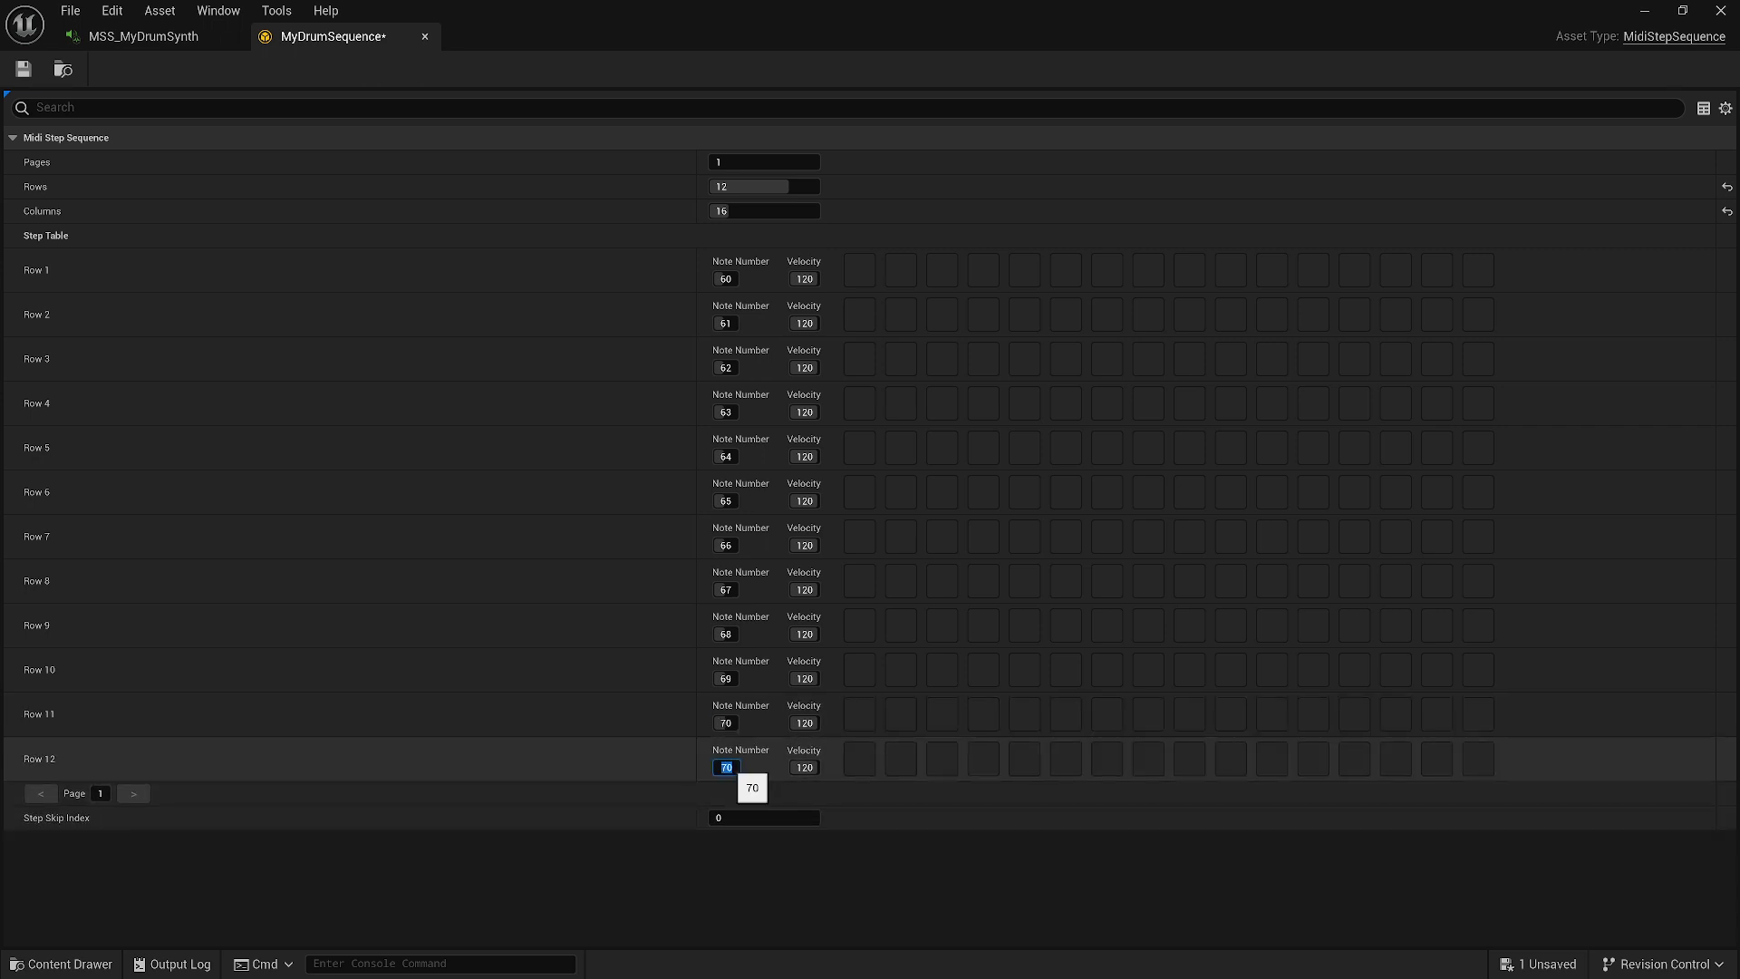
Step: Set the velocity of row 11 to 90 and of row 12 to 105, then save the sequence
click(804, 723)
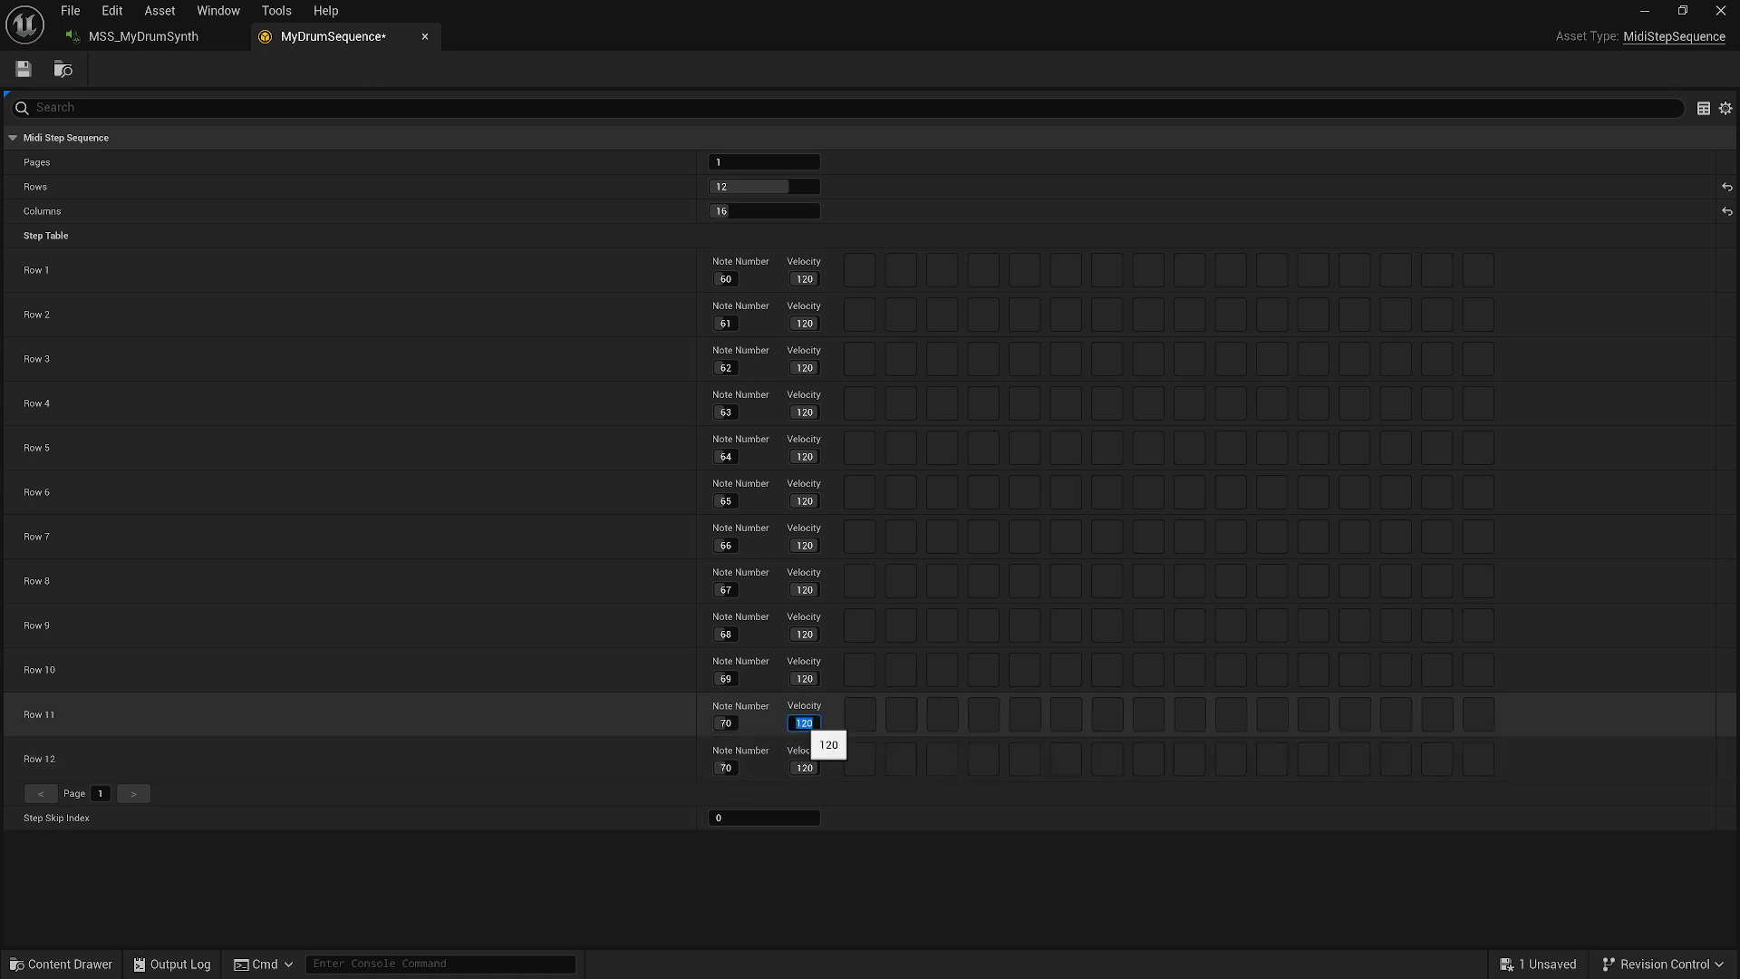
text(80)
key(Return)
click(803, 775)
text(105)
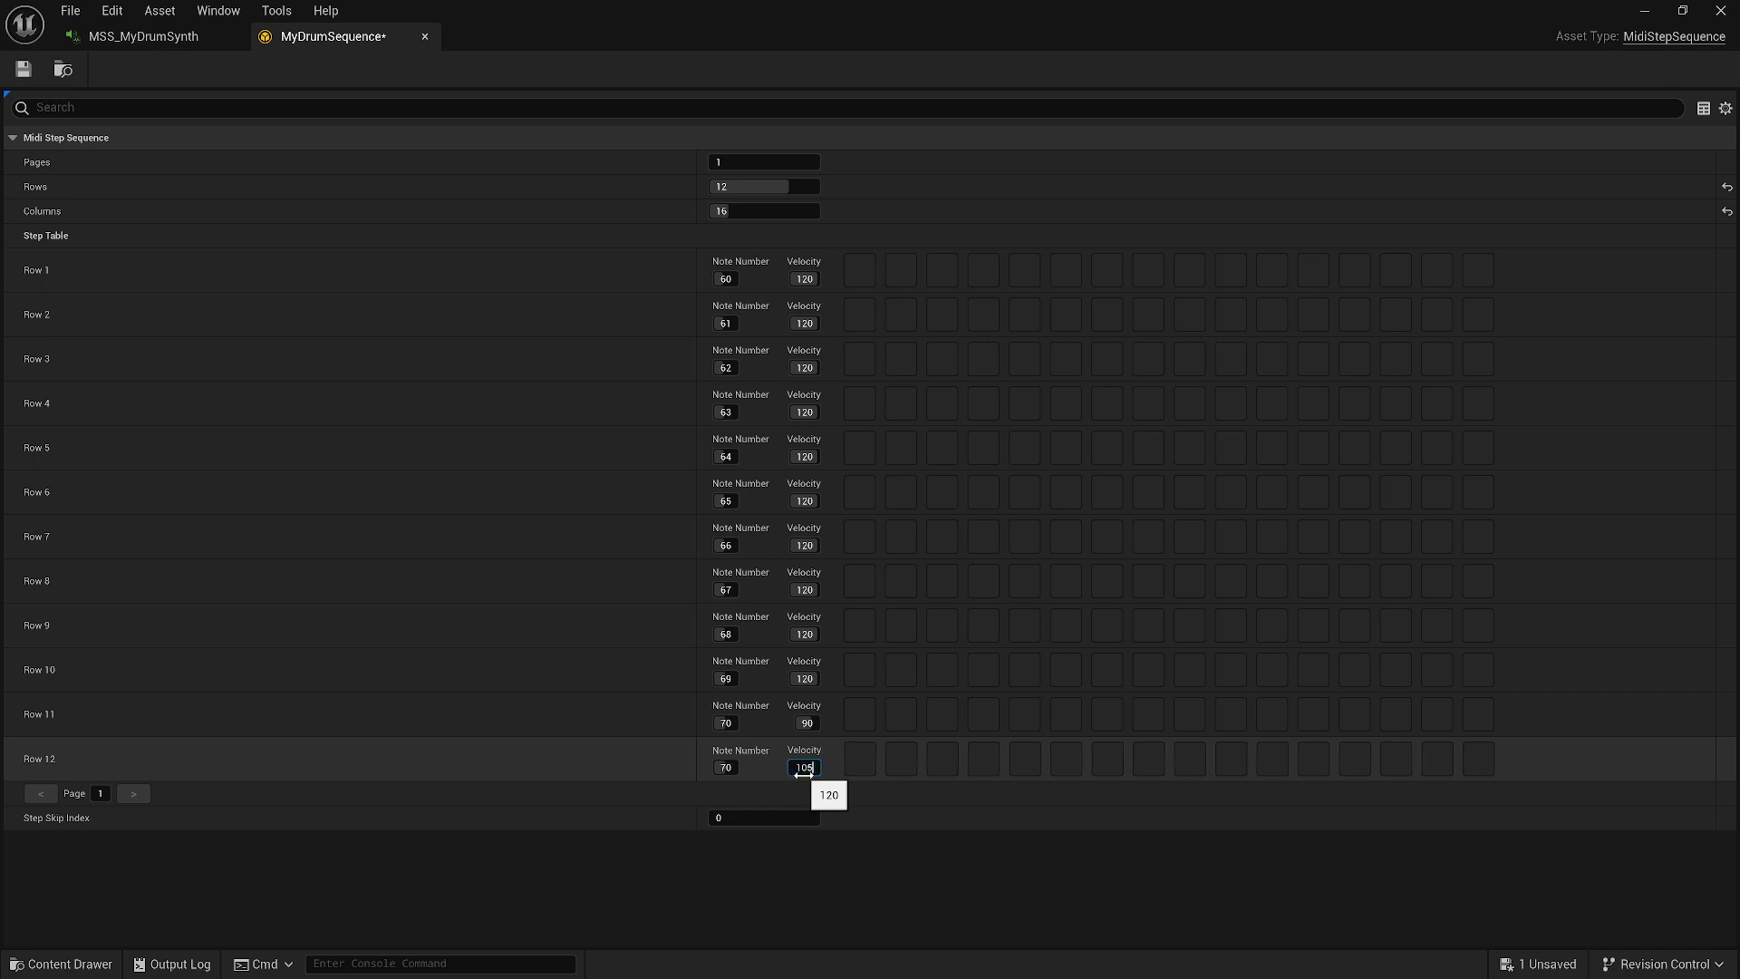
click(34, 74)
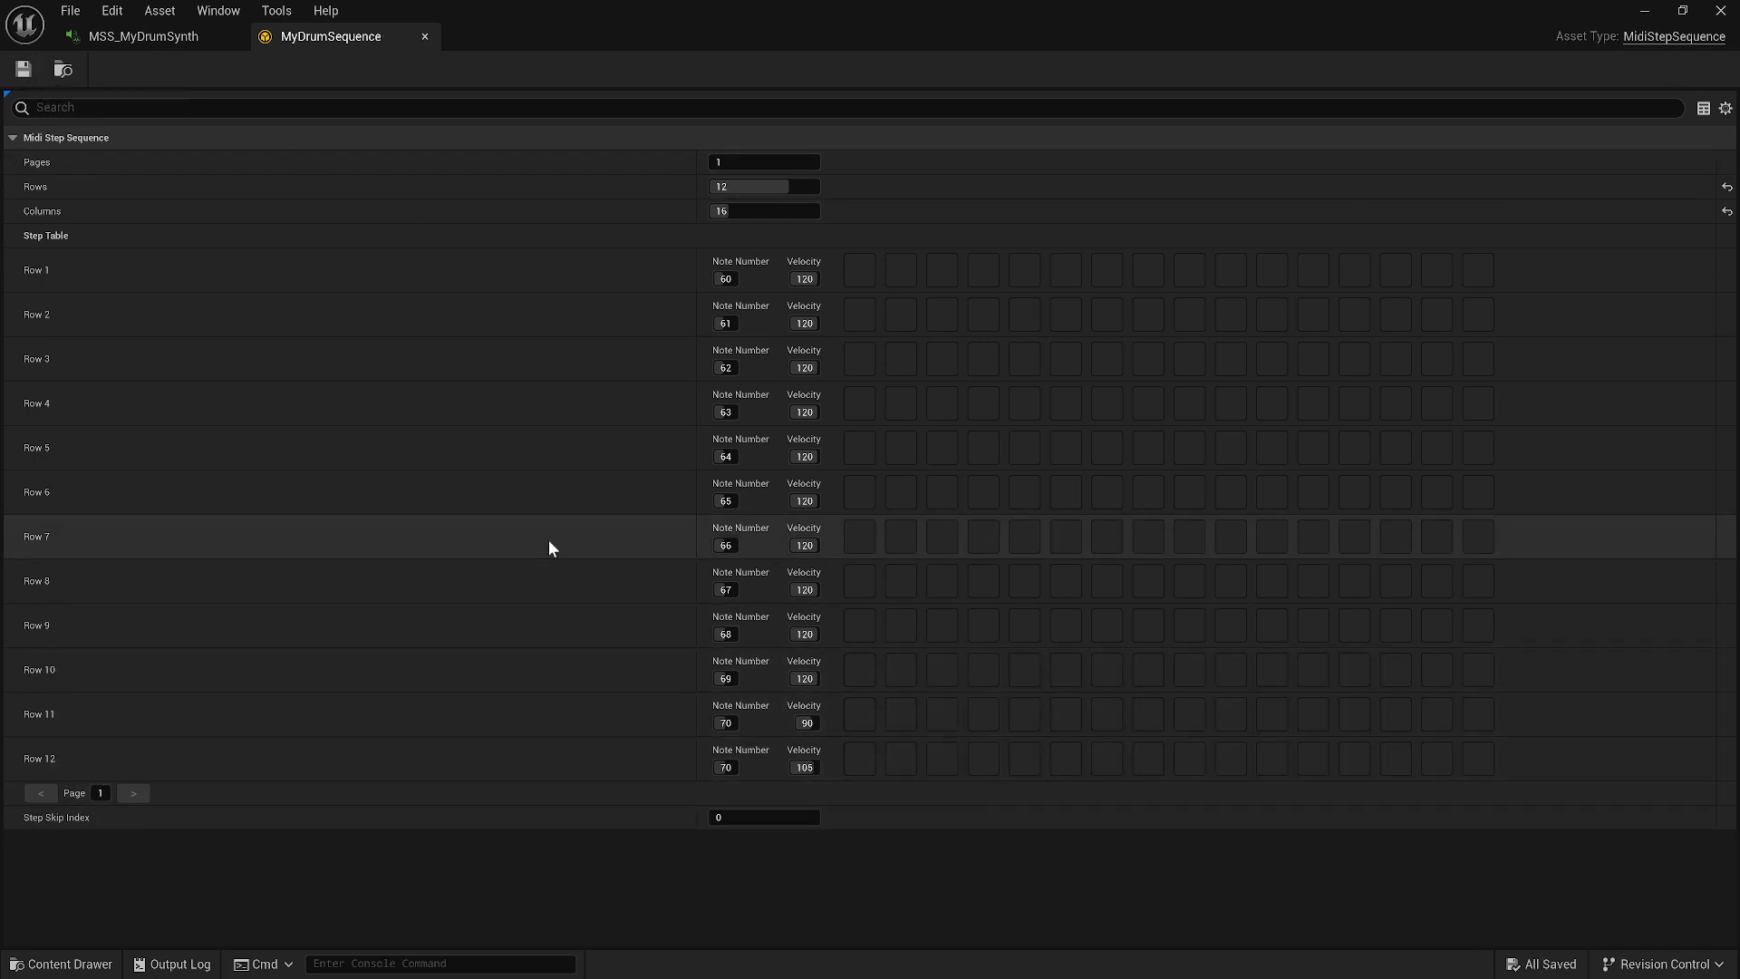
Step: In MSS_MyDrumSynth, remove the interface that provides the On Finished output and save the MetaSound
click(210, 39)
right_drag(621, 544, 1133, 637)
click(154, 384)
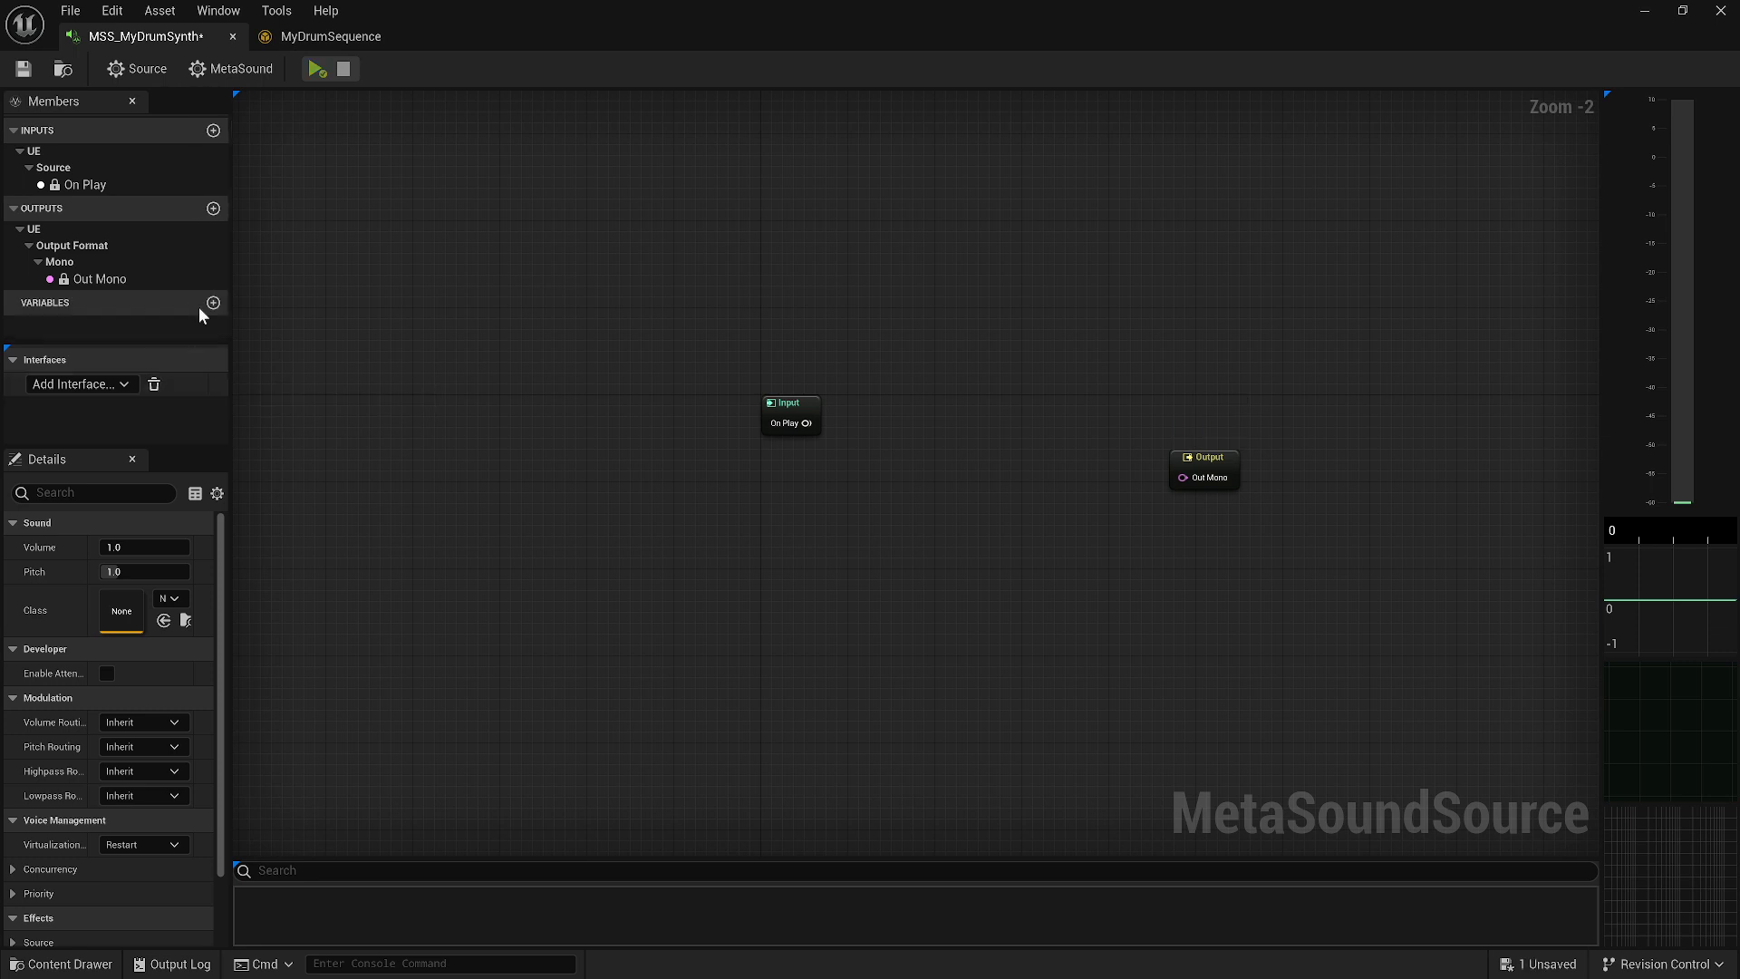
click(23, 68)
Step: Move the On Play input node farther away from the Out Mono node to make room in the graph
scroll(850, 580, up, 1)
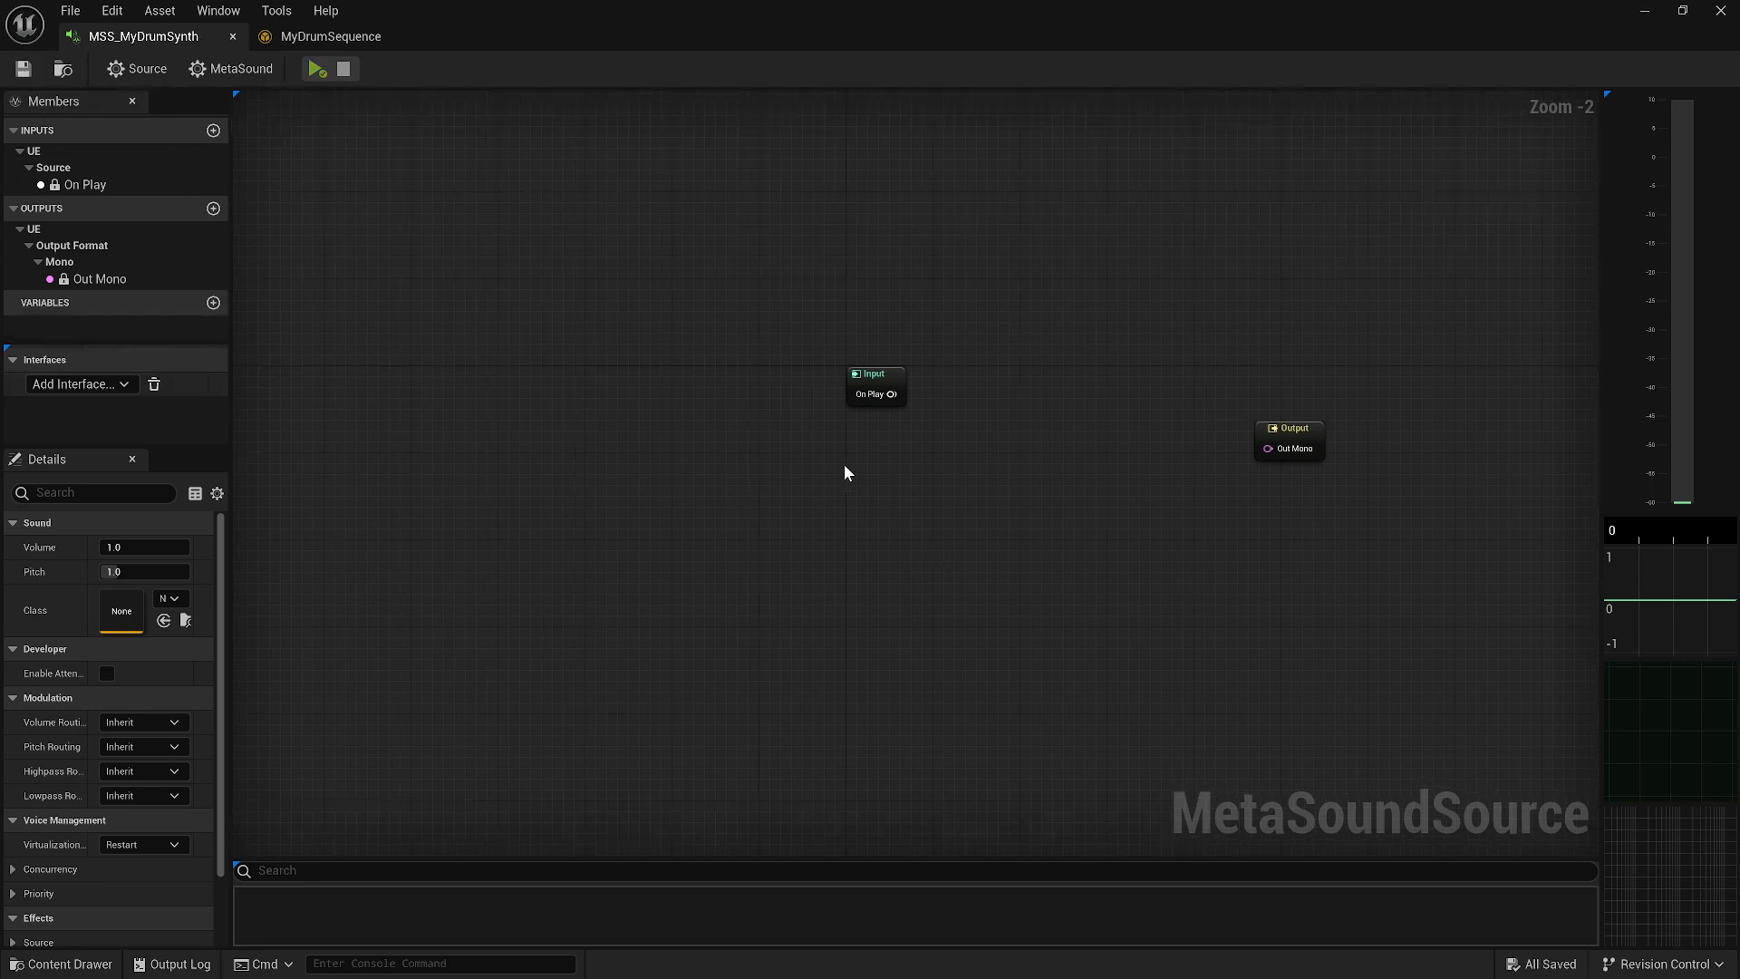
scroll(853, 446, up, 1)
right_drag(862, 435, 757, 357)
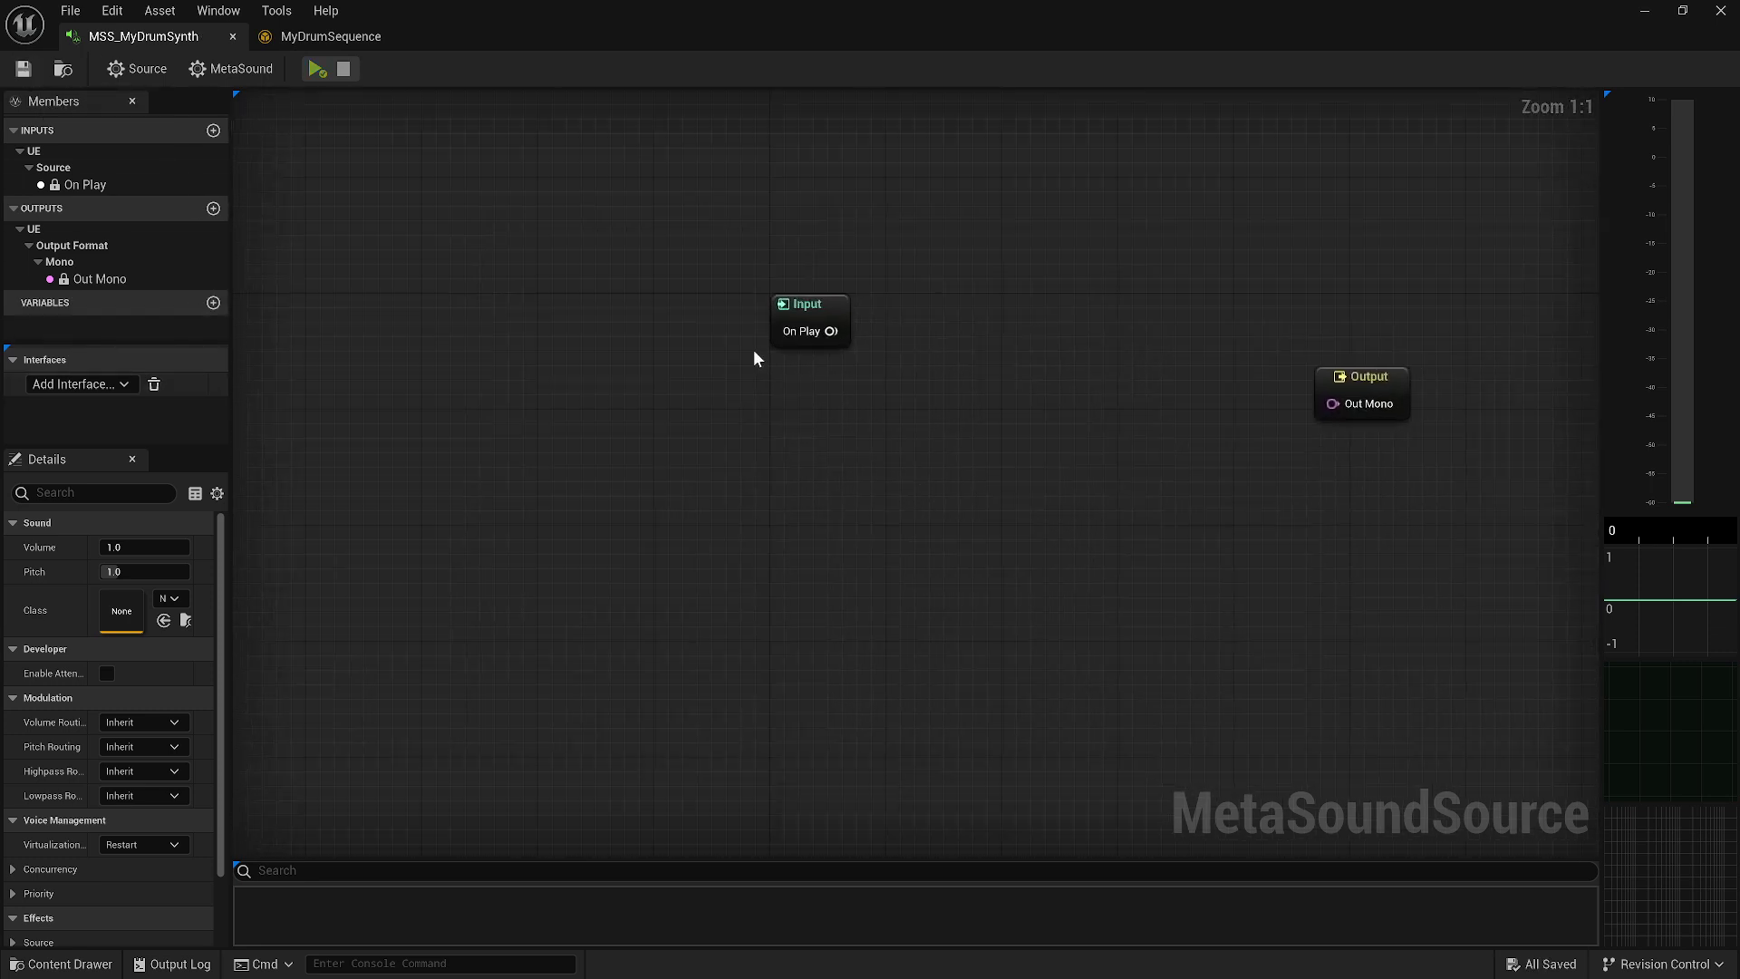
drag(791, 314, 342, 300)
click(867, 434)
Step: Add a mono Fusion Sampler node to the graph and place it just before the Out Mono node
right_click(866, 433)
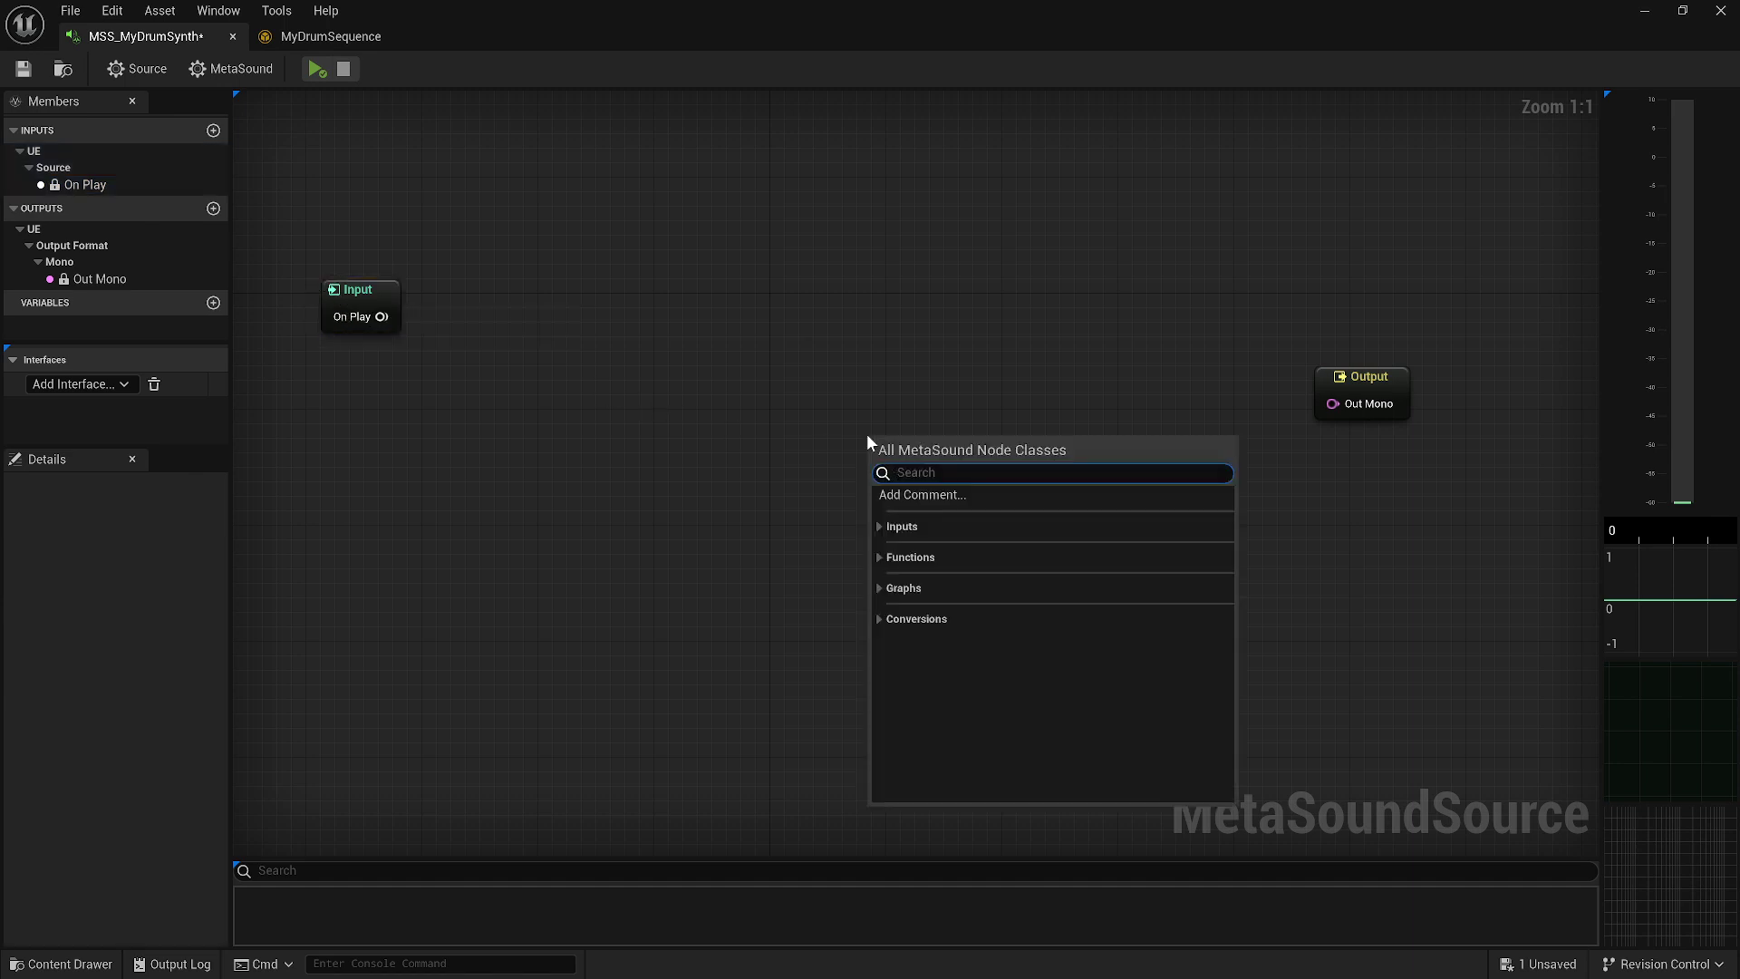
key(Escape)
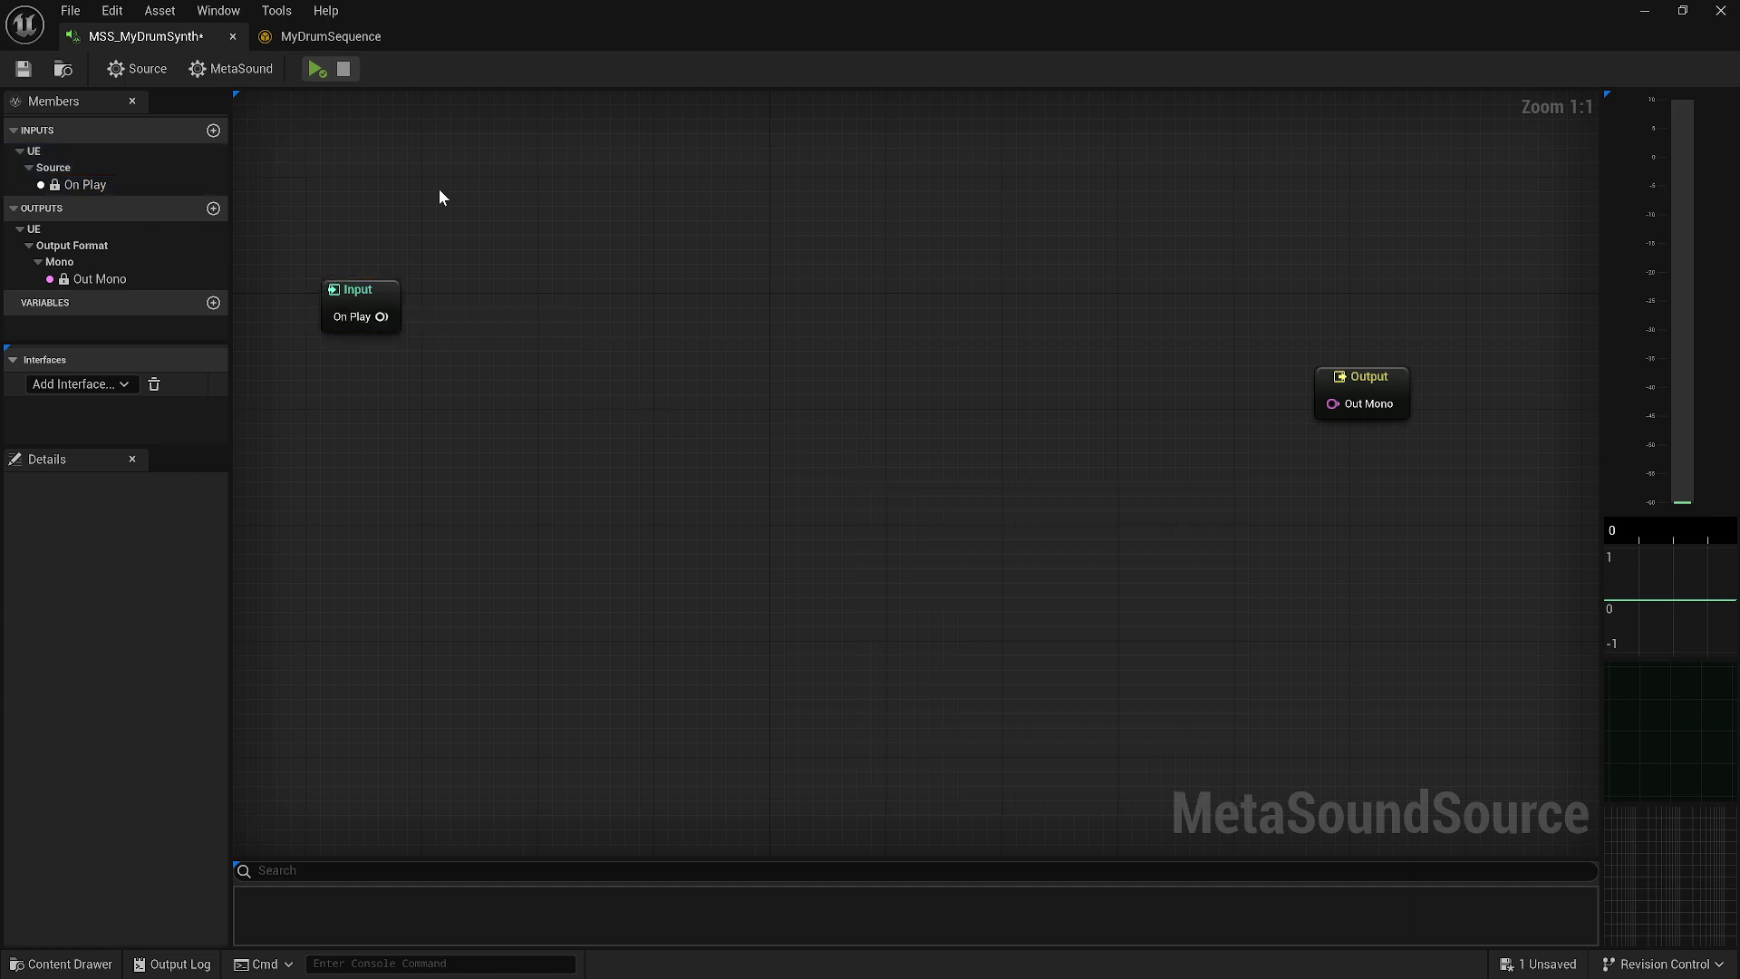
right_click(858, 430)
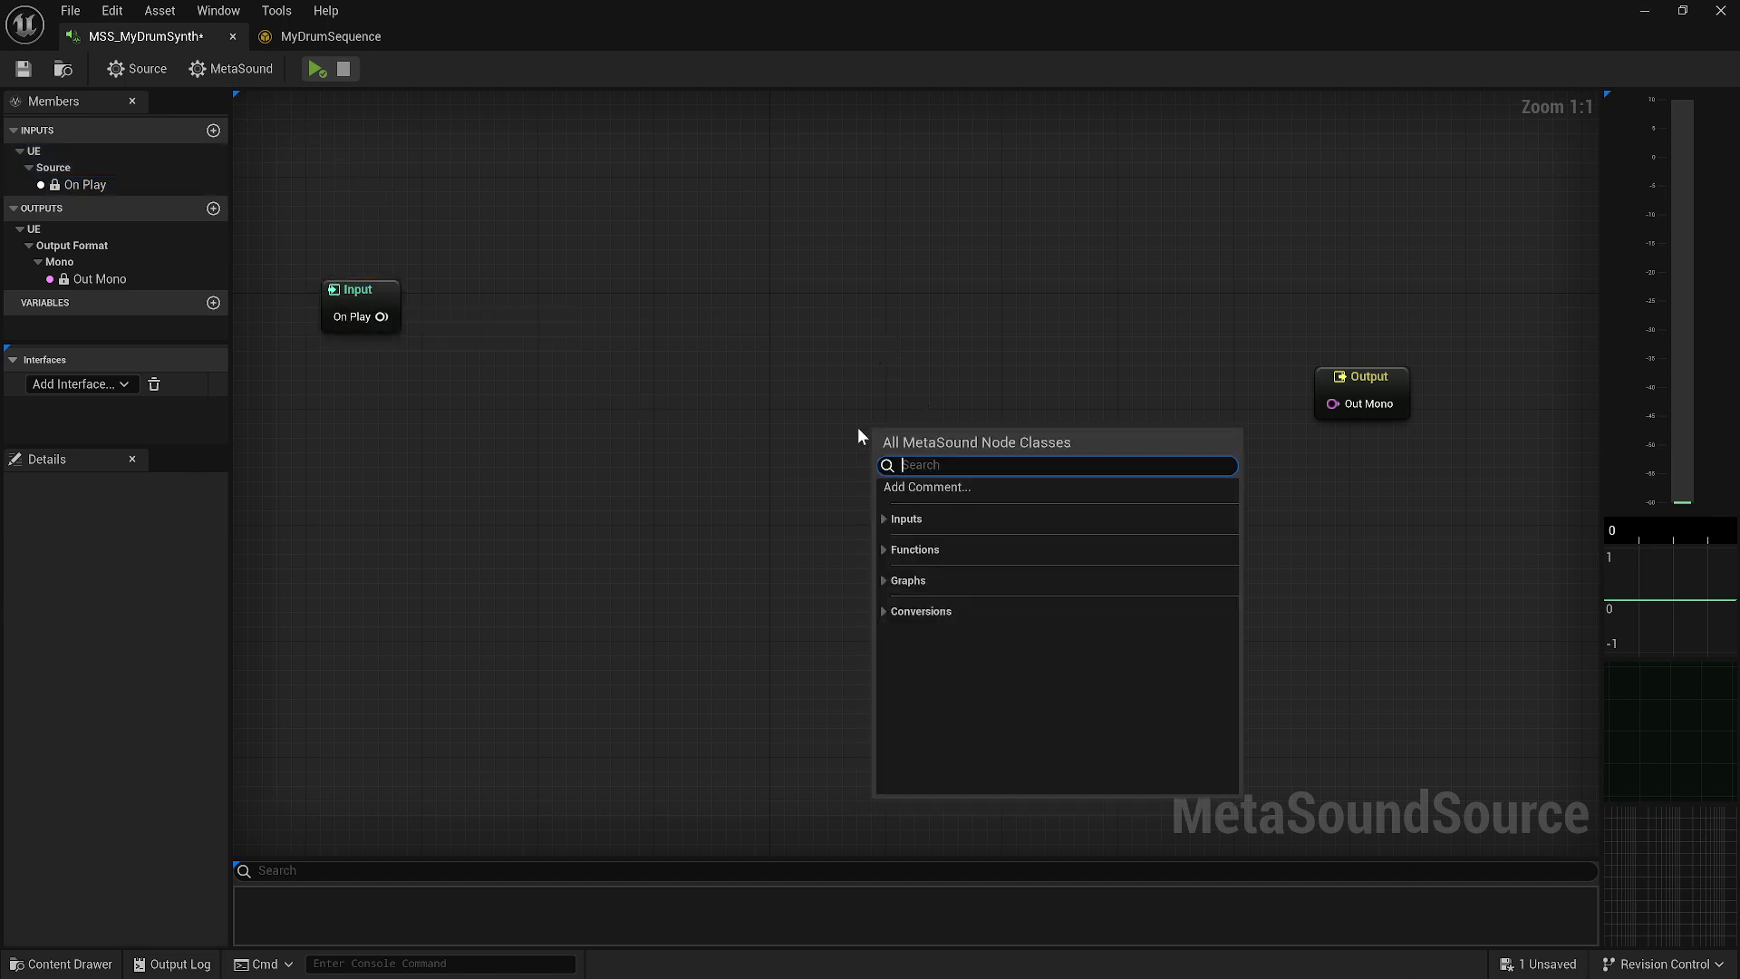
text(fusion)
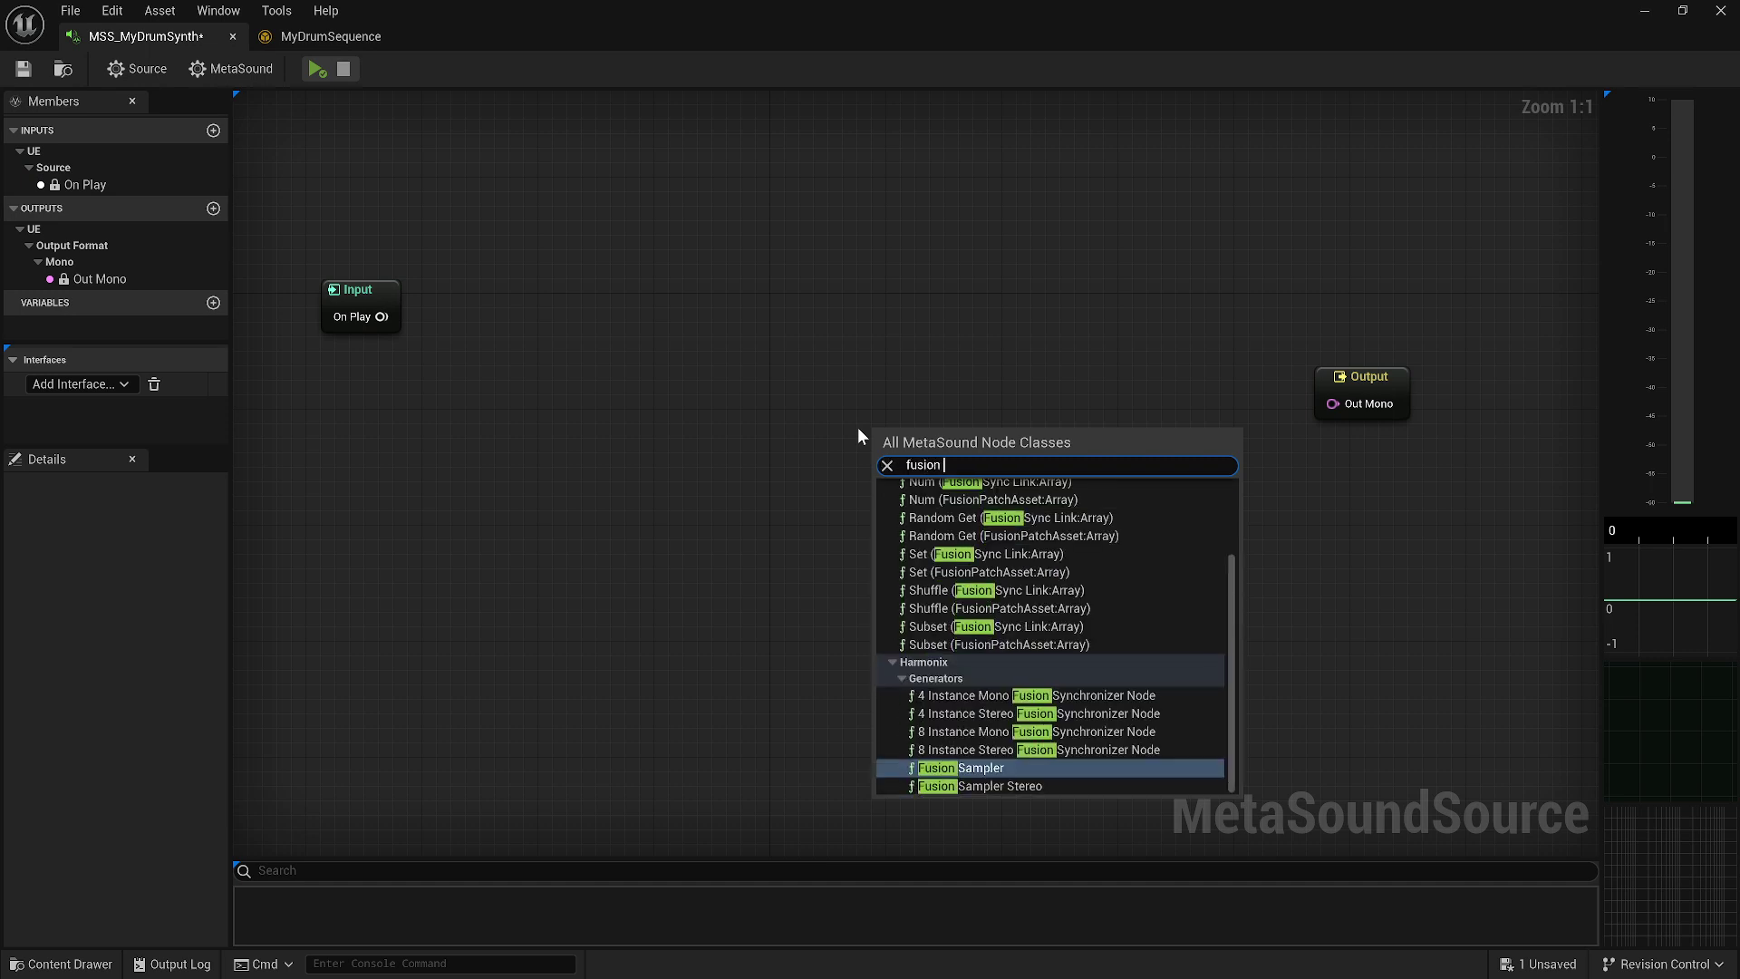
text(sampler)
key(Return)
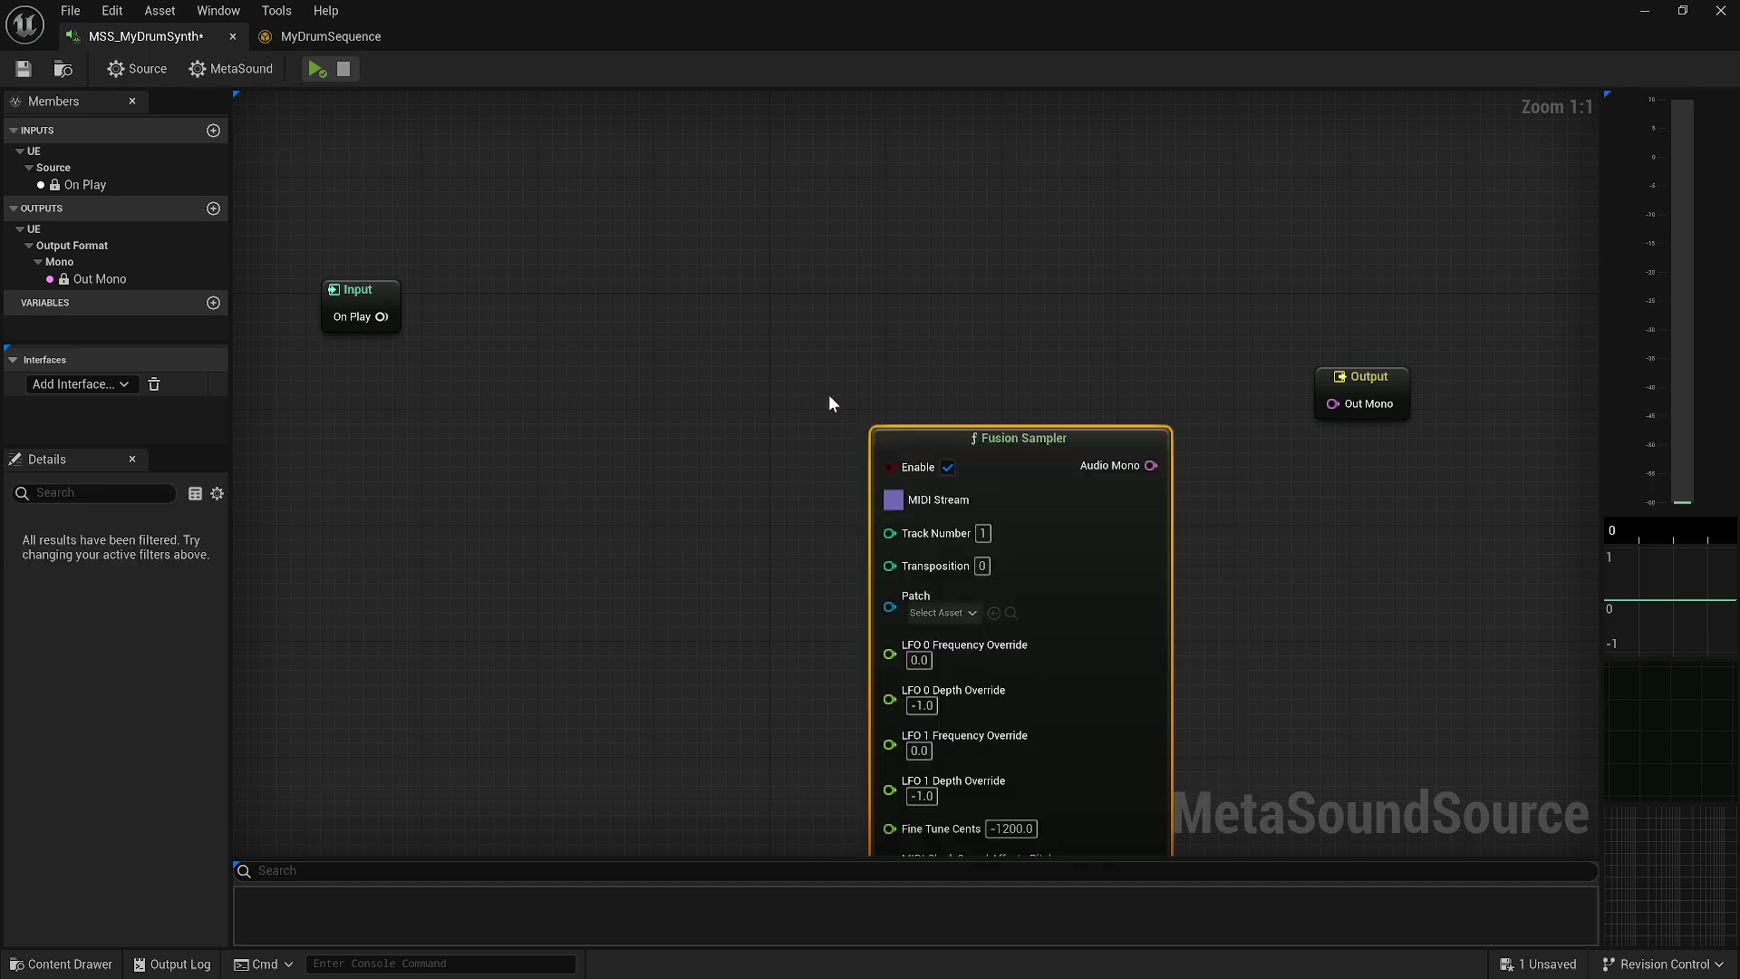
drag(1001, 453, 1074, 377)
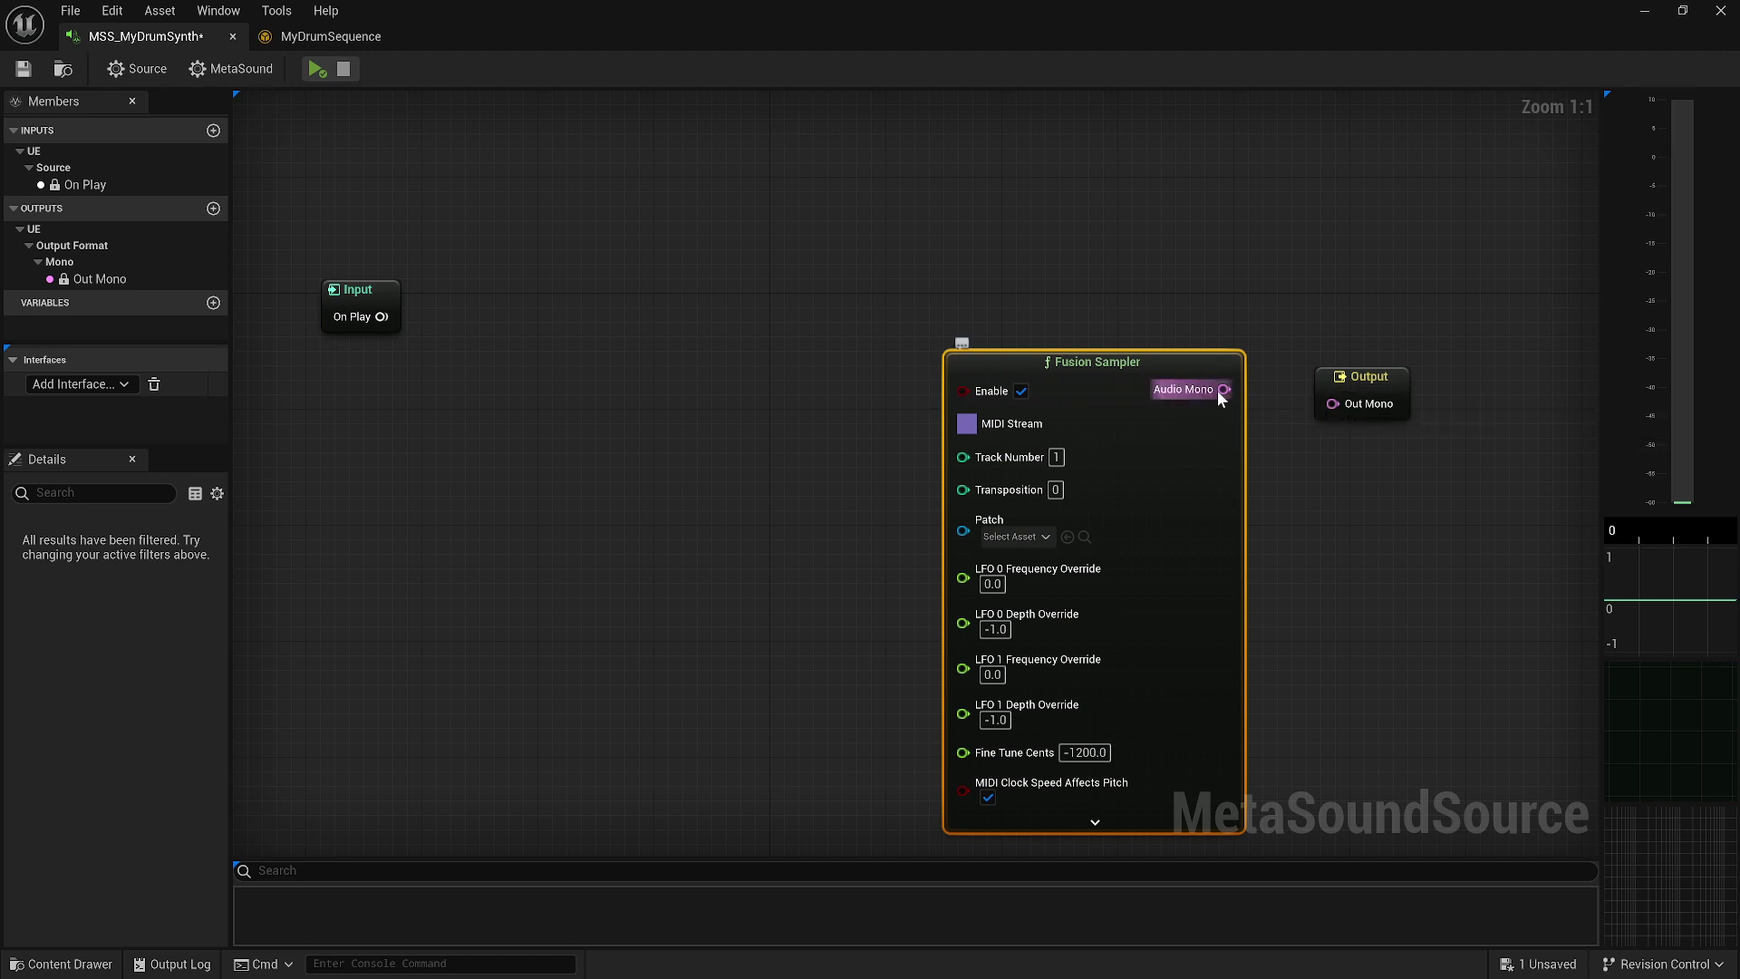
Step: Connect the Fusion Sampler's Audio Mono output to Out Mono, and move both nodes farther from the On Play input
drag(1224, 390, 1309, 357)
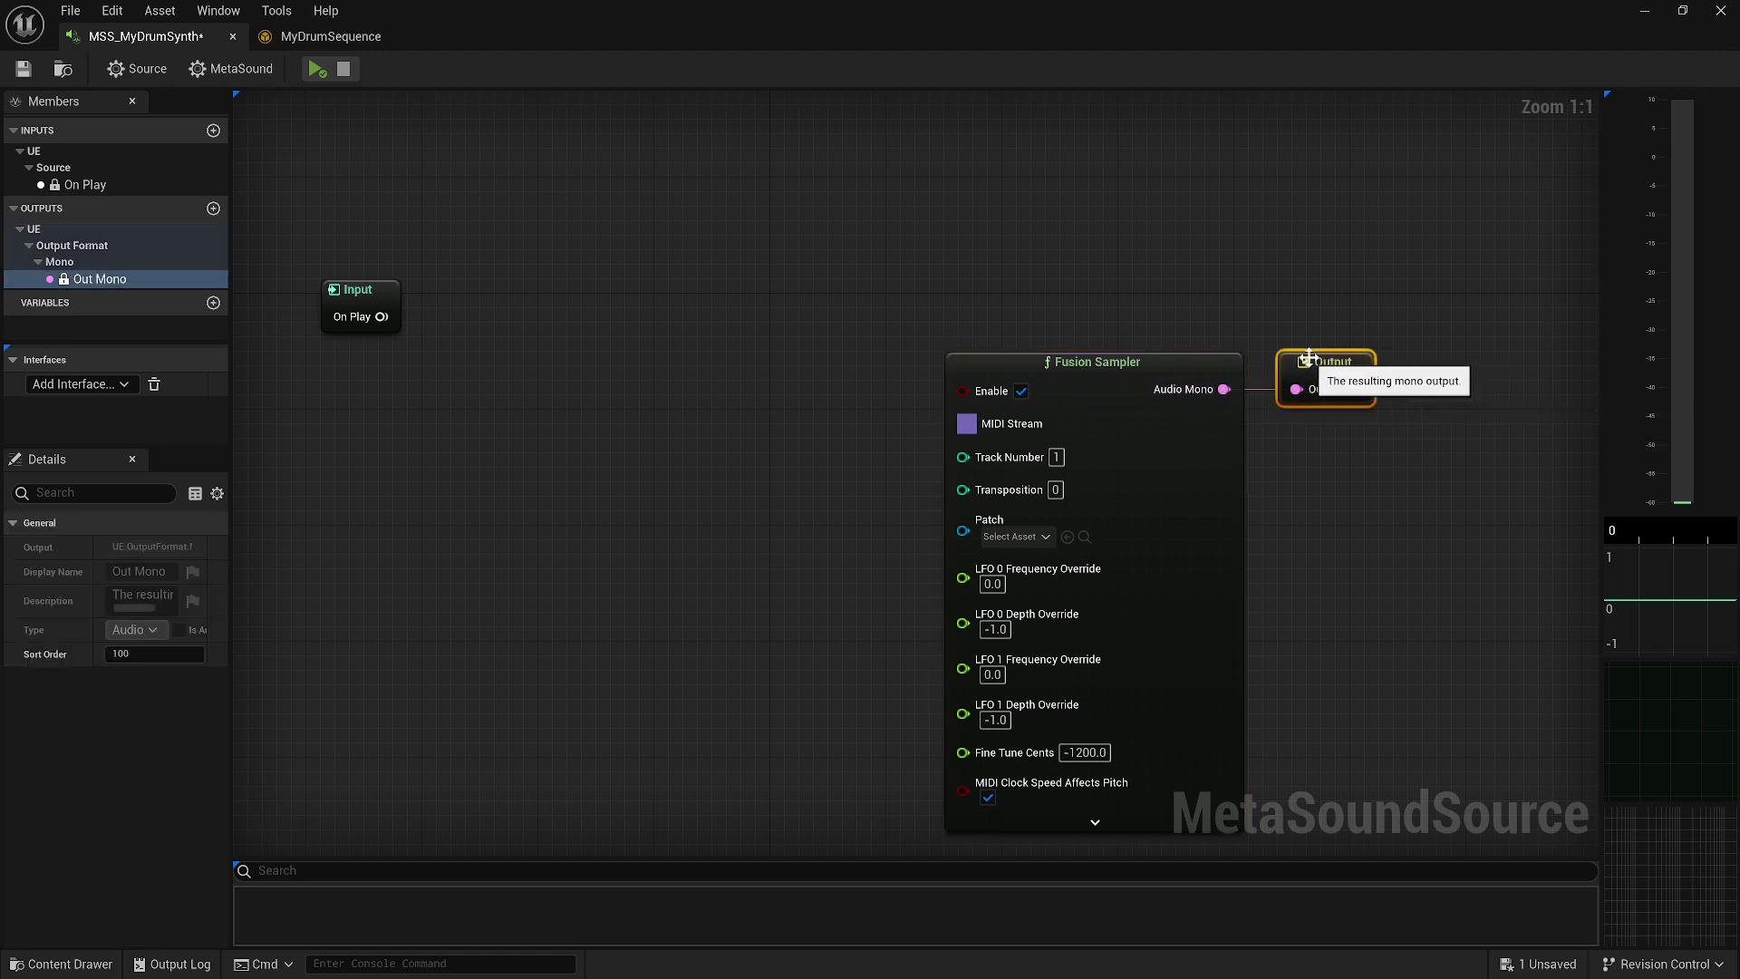
right_drag(1309, 358, 1291, 260)
drag(1119, 191, 1286, 341)
drag(1185, 264, 1391, 268)
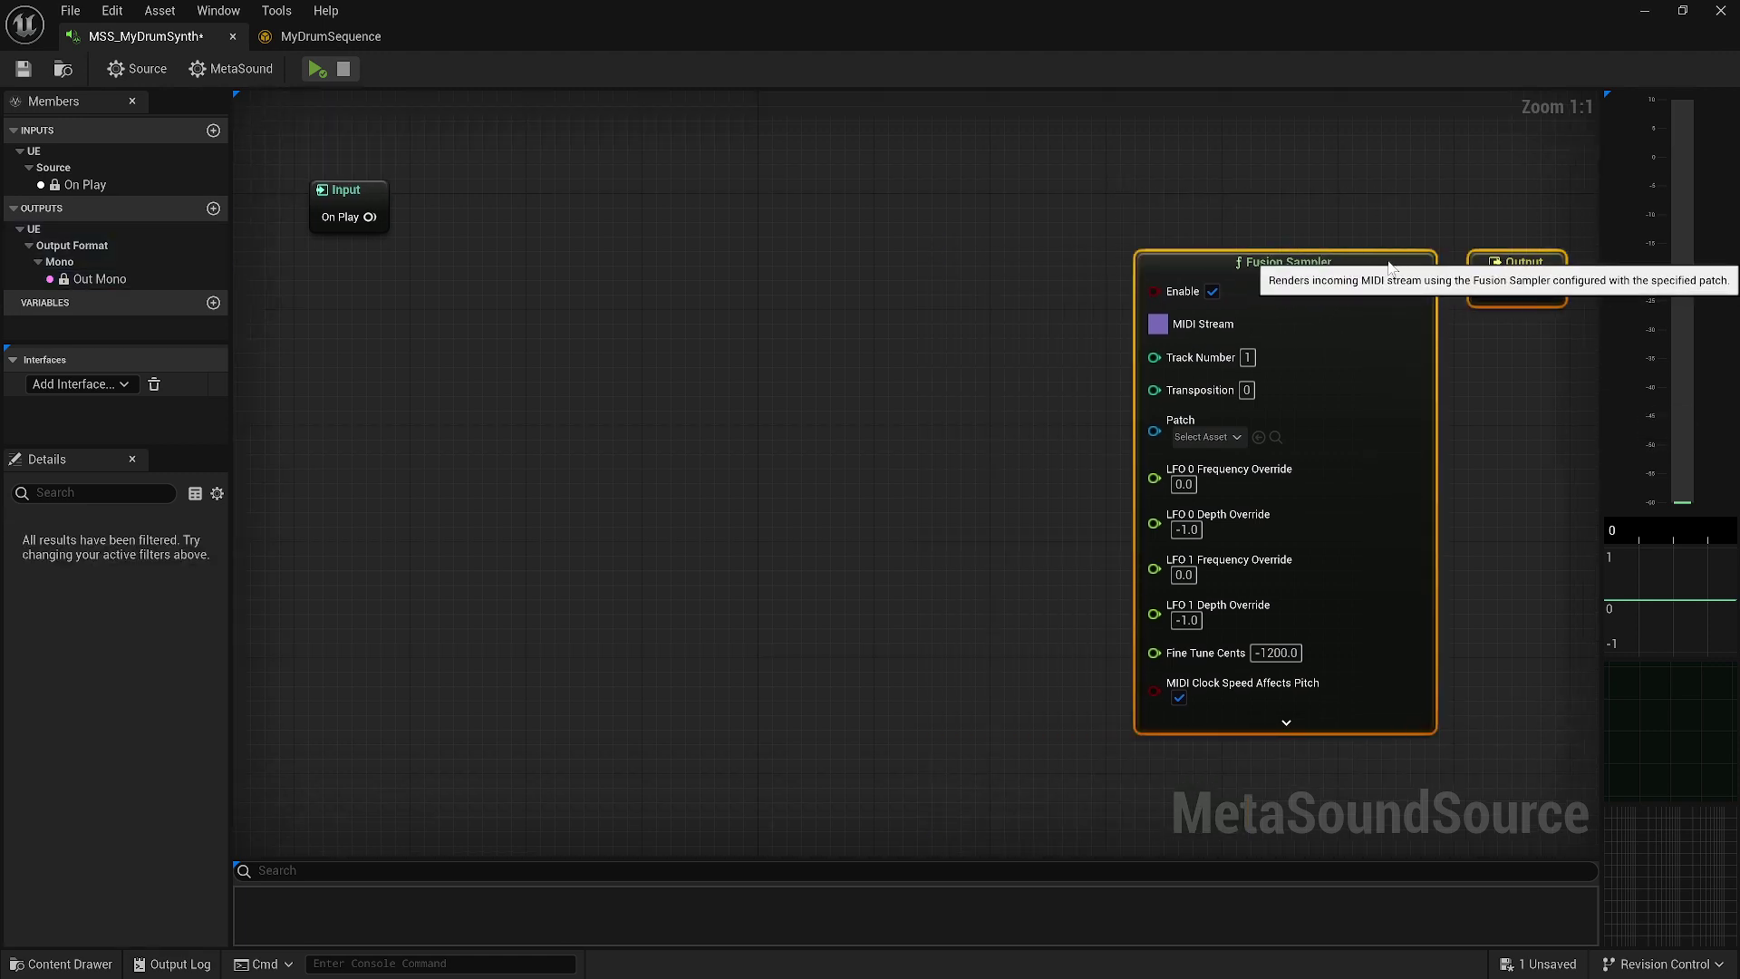
click(944, 350)
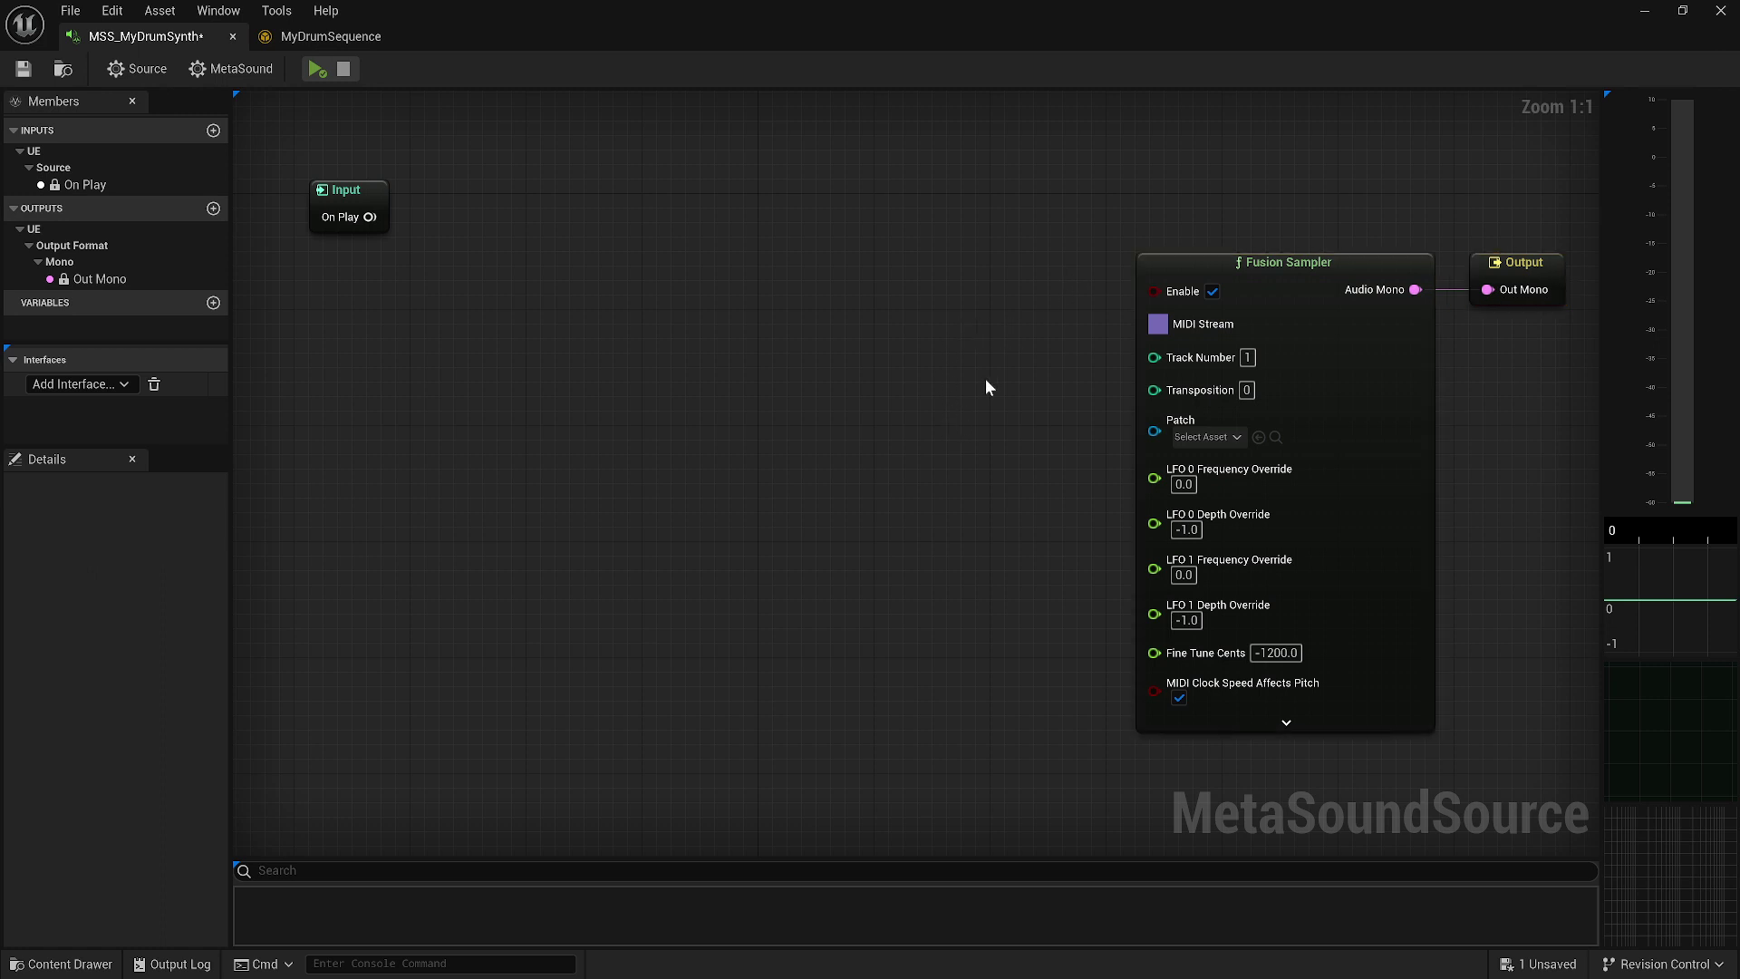
Step: Set the Fusion Sampler's patch to GermanSynthDrum
click(1206, 436)
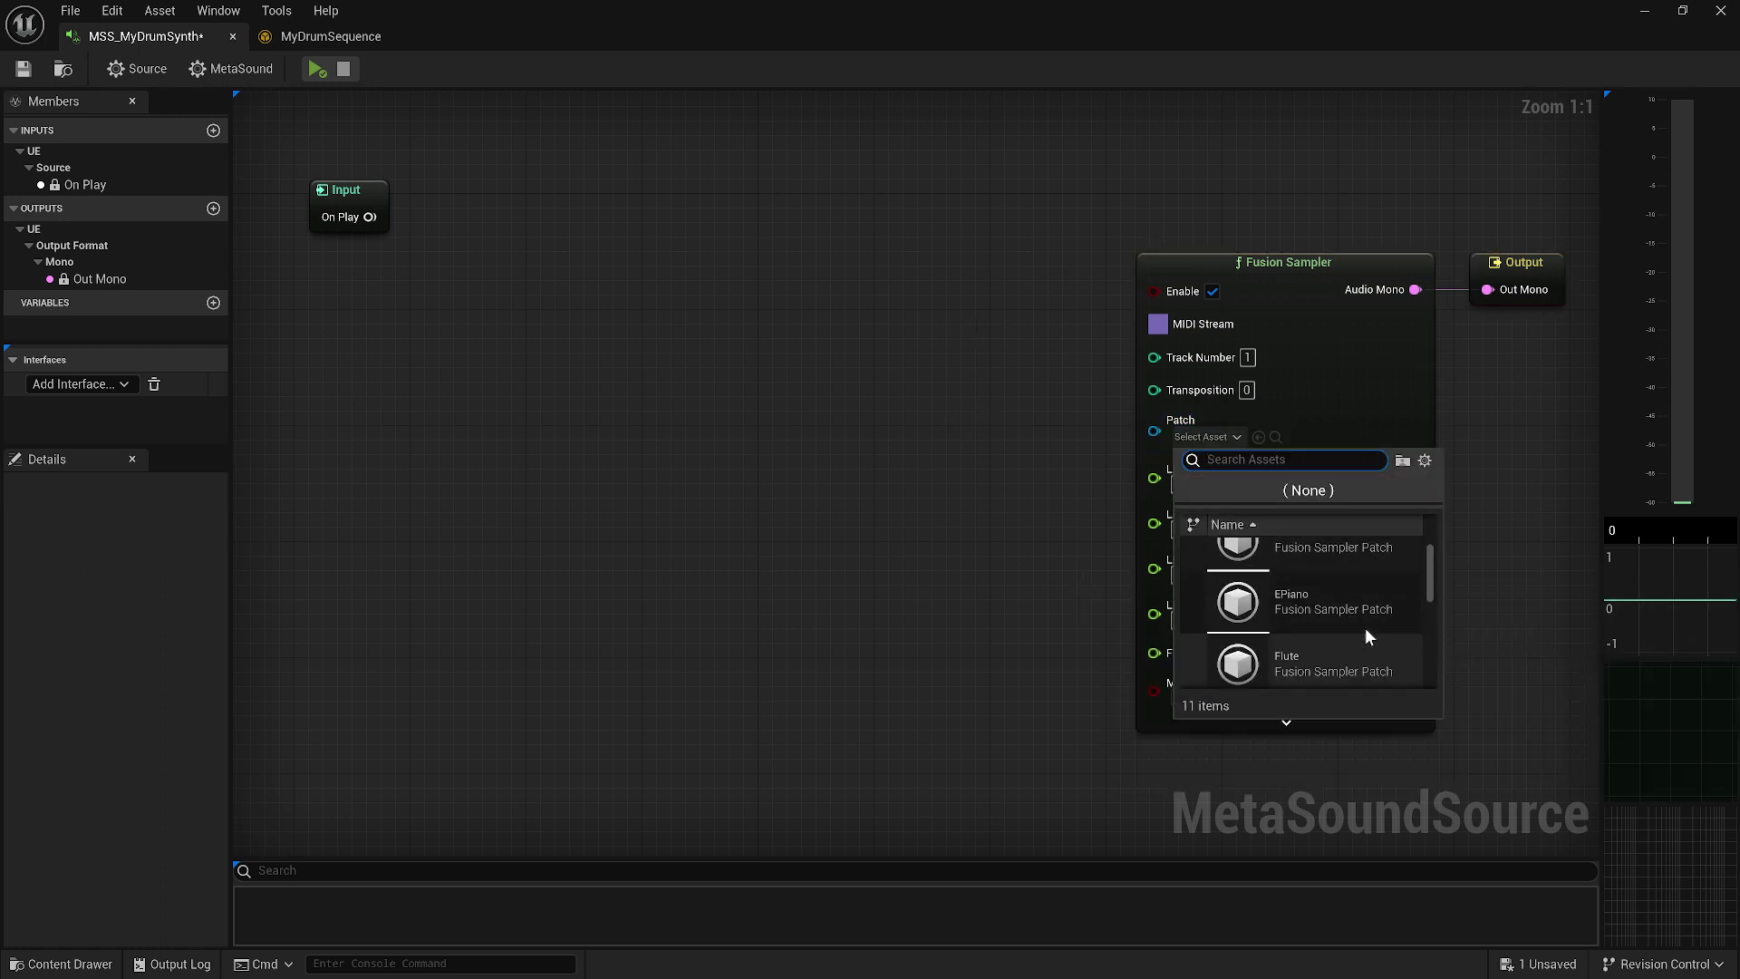
scroll(1372, 649, down, 1)
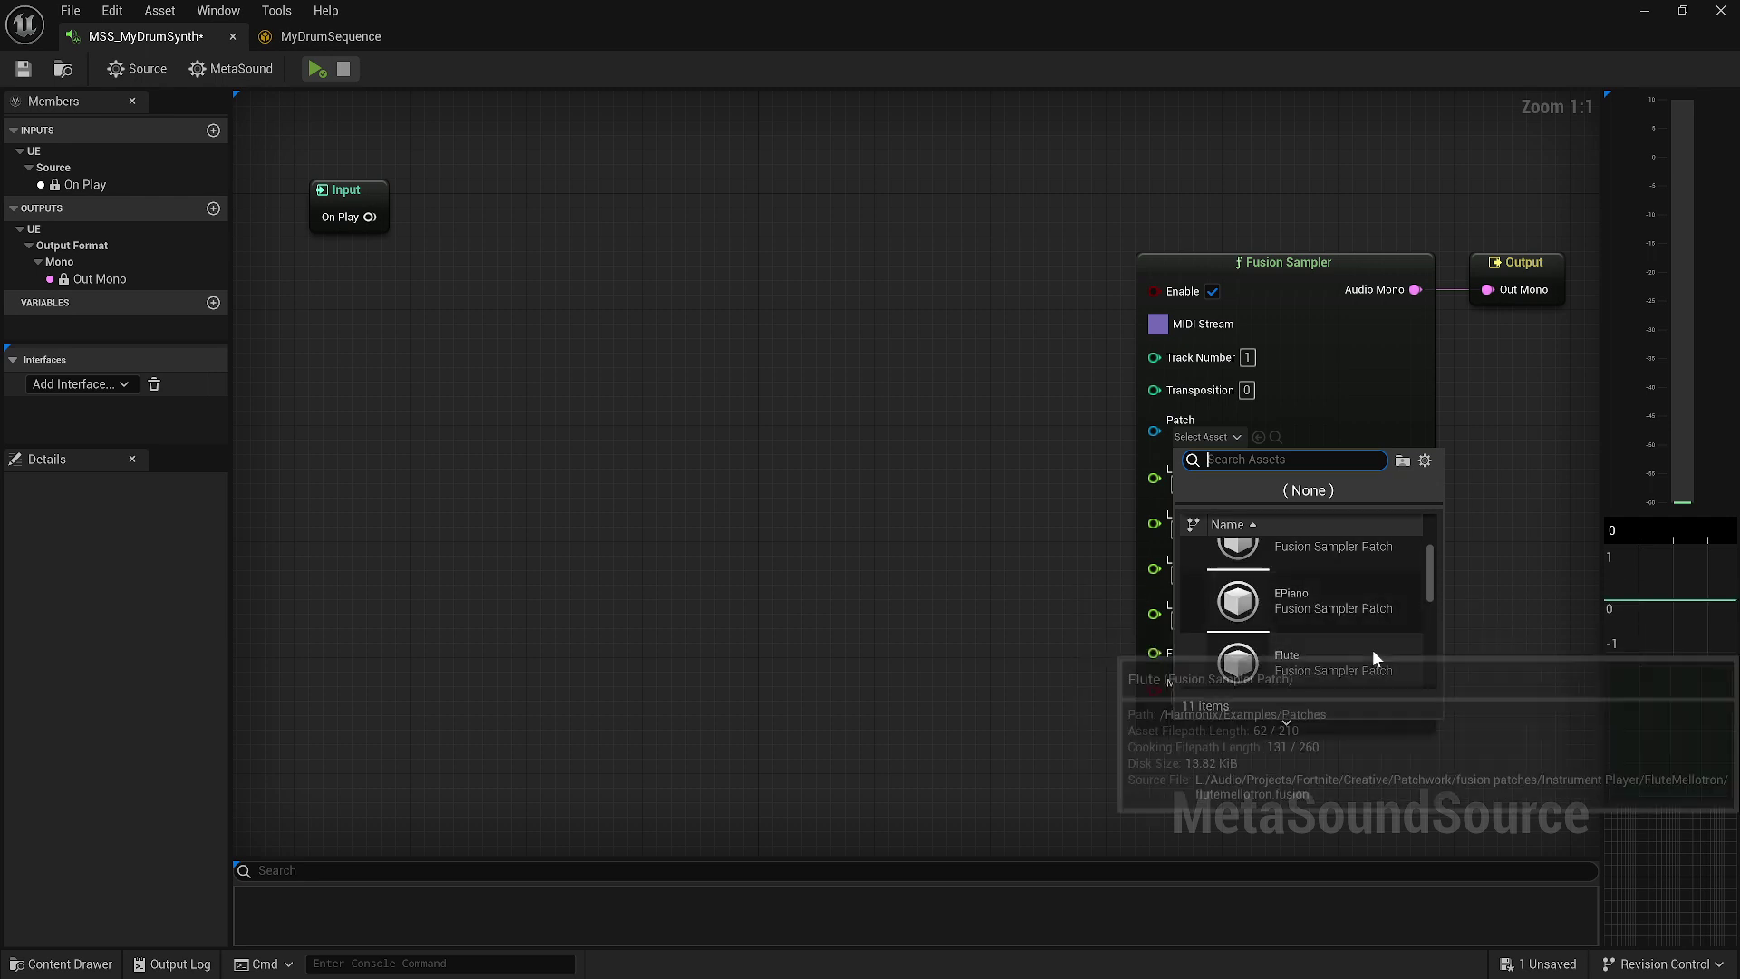
scroll(1332, 668, down, 1)
click(1330, 616)
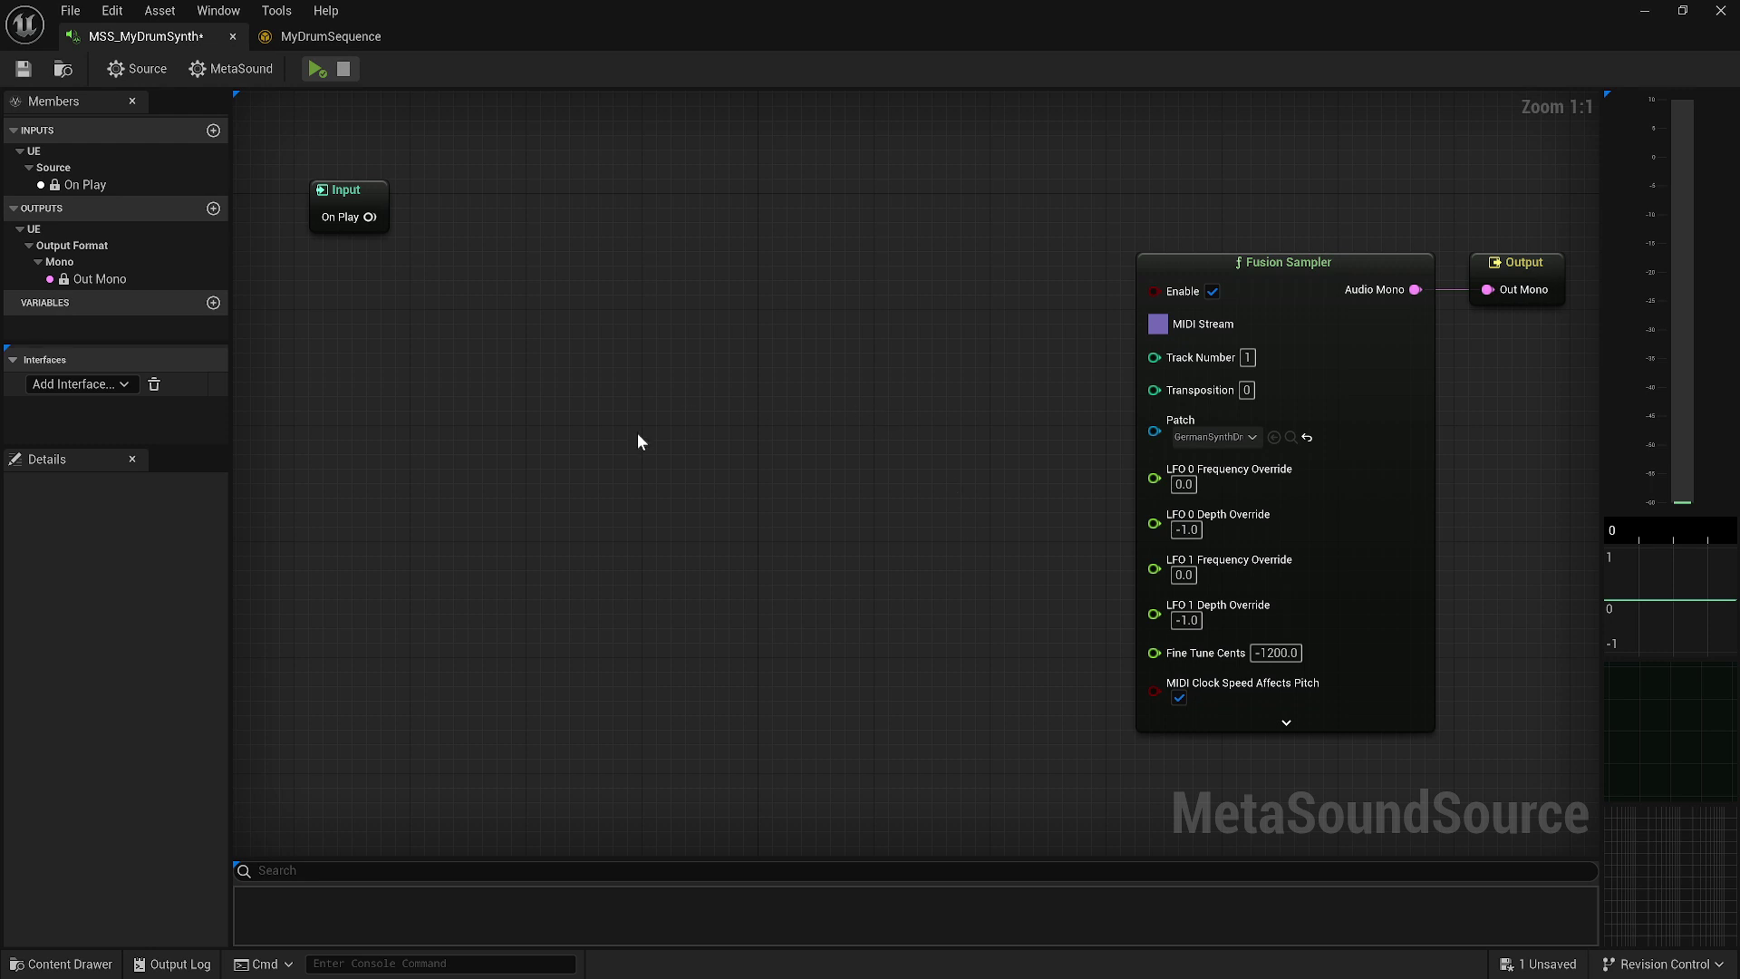
Step: Add a Step Sequence Player node in the space between the On Play input and the Fusion Sampler
right_drag(638, 442, 668, 480)
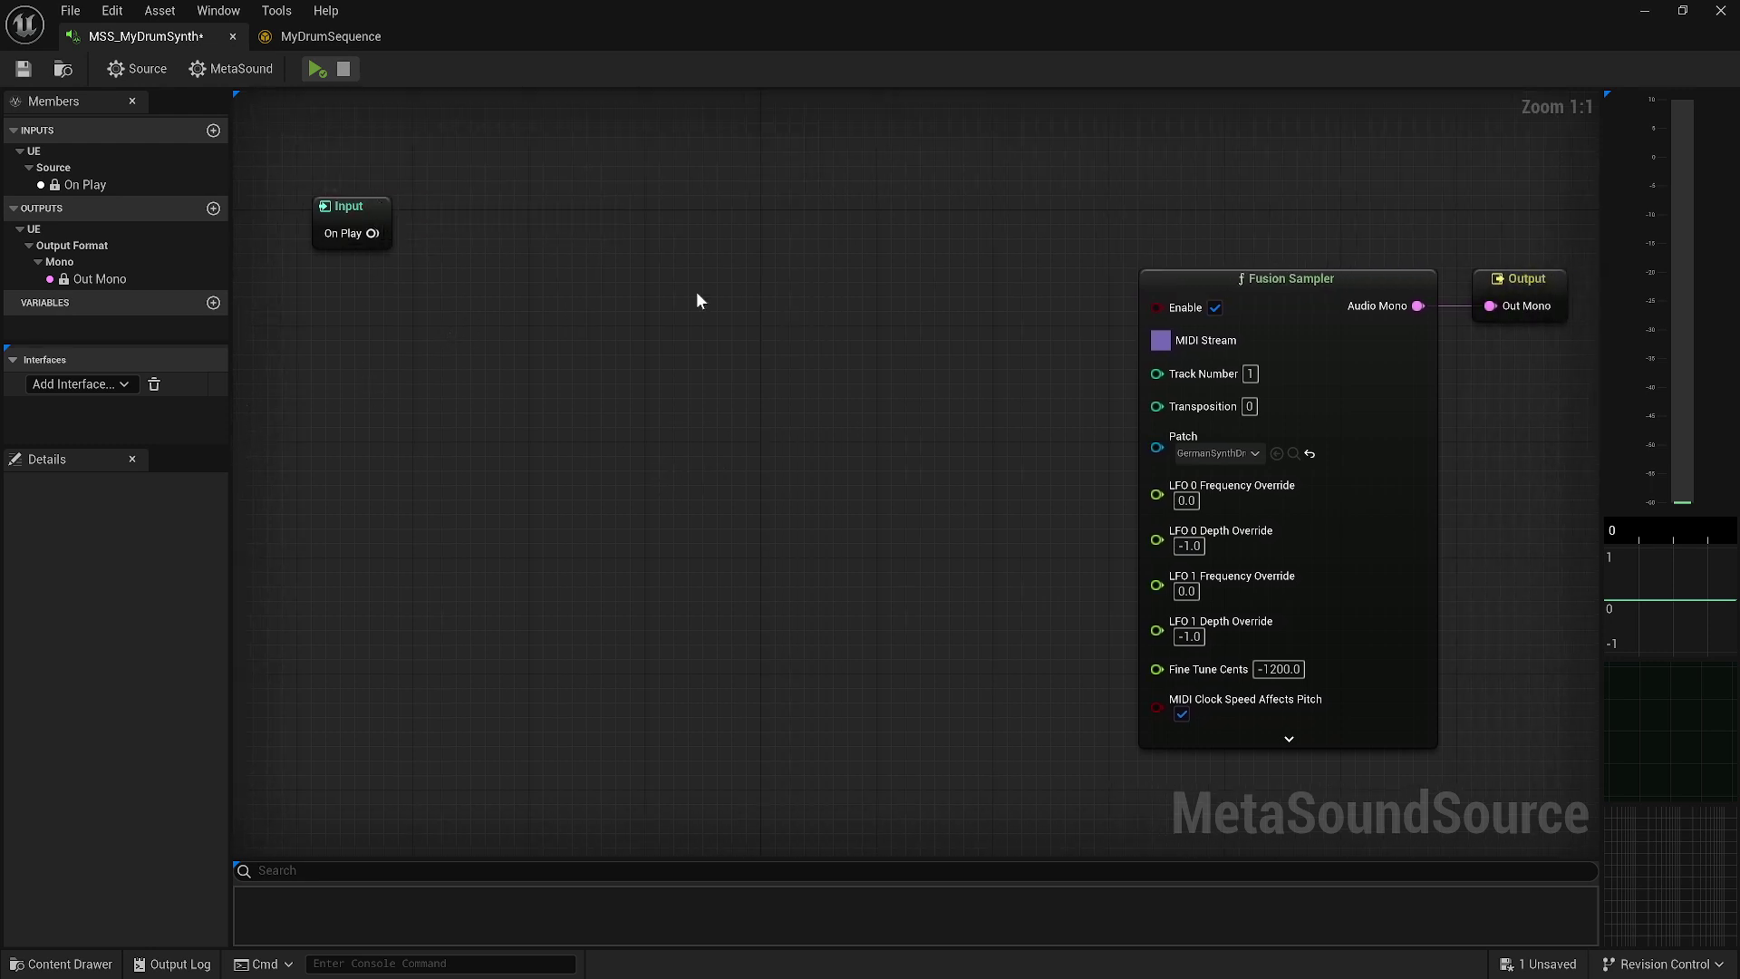
right_click(781, 400)
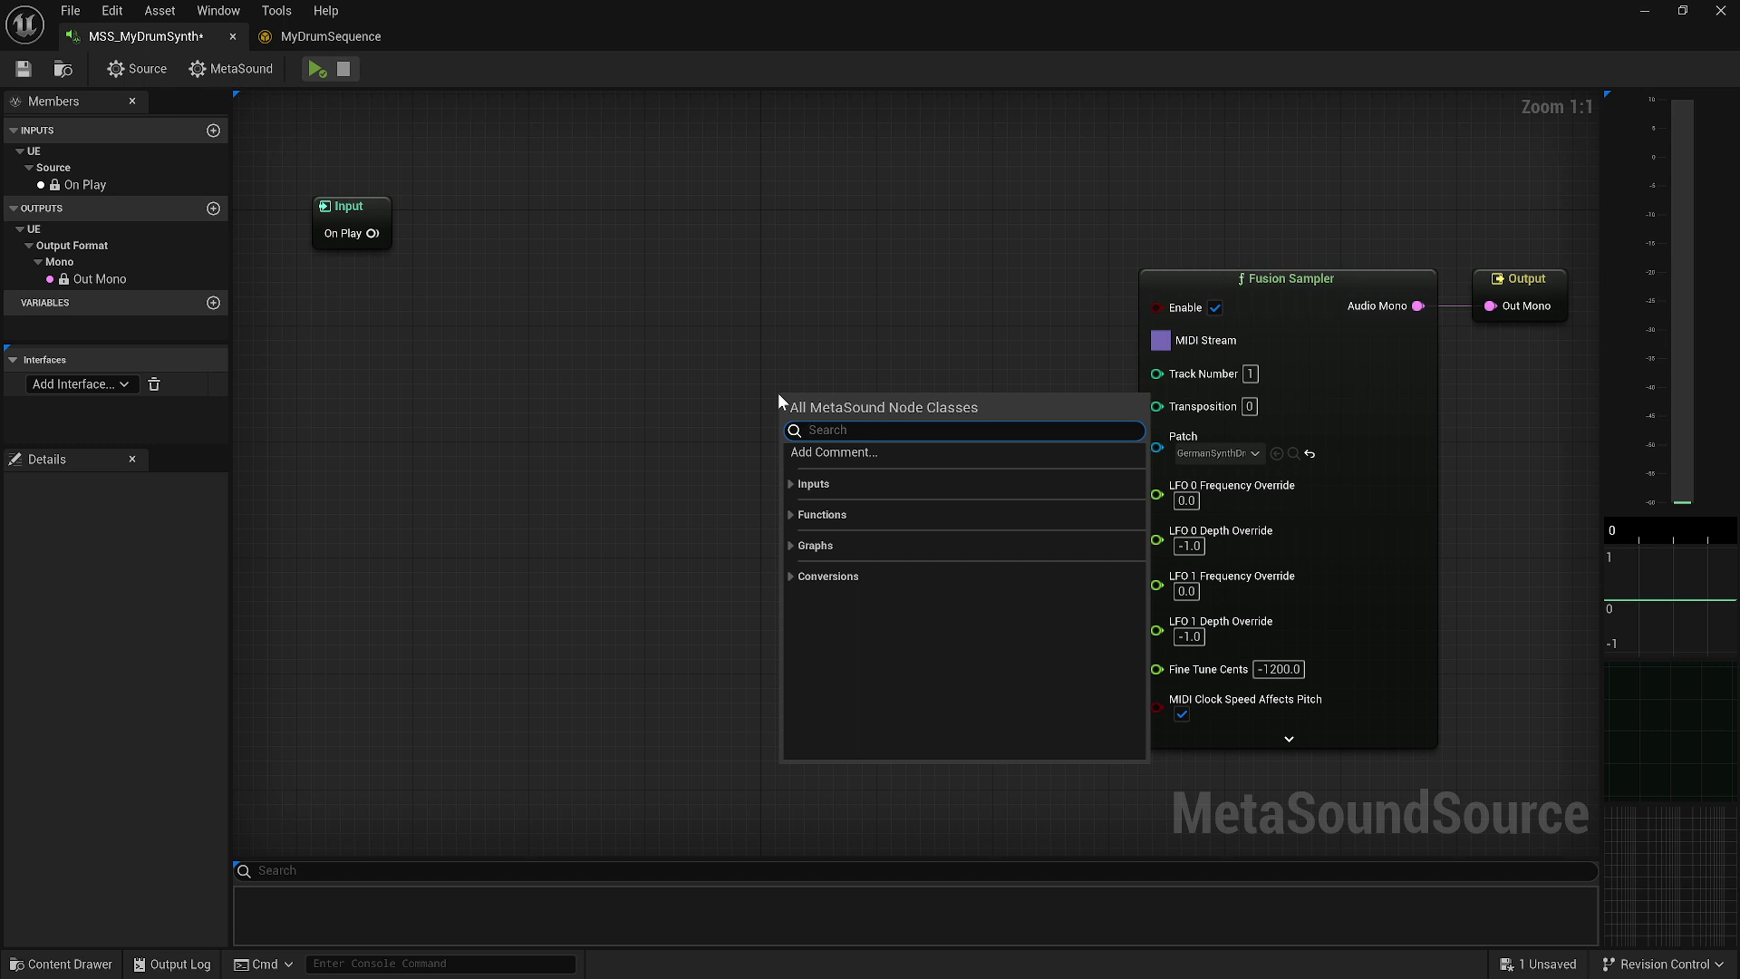
text(sequence)
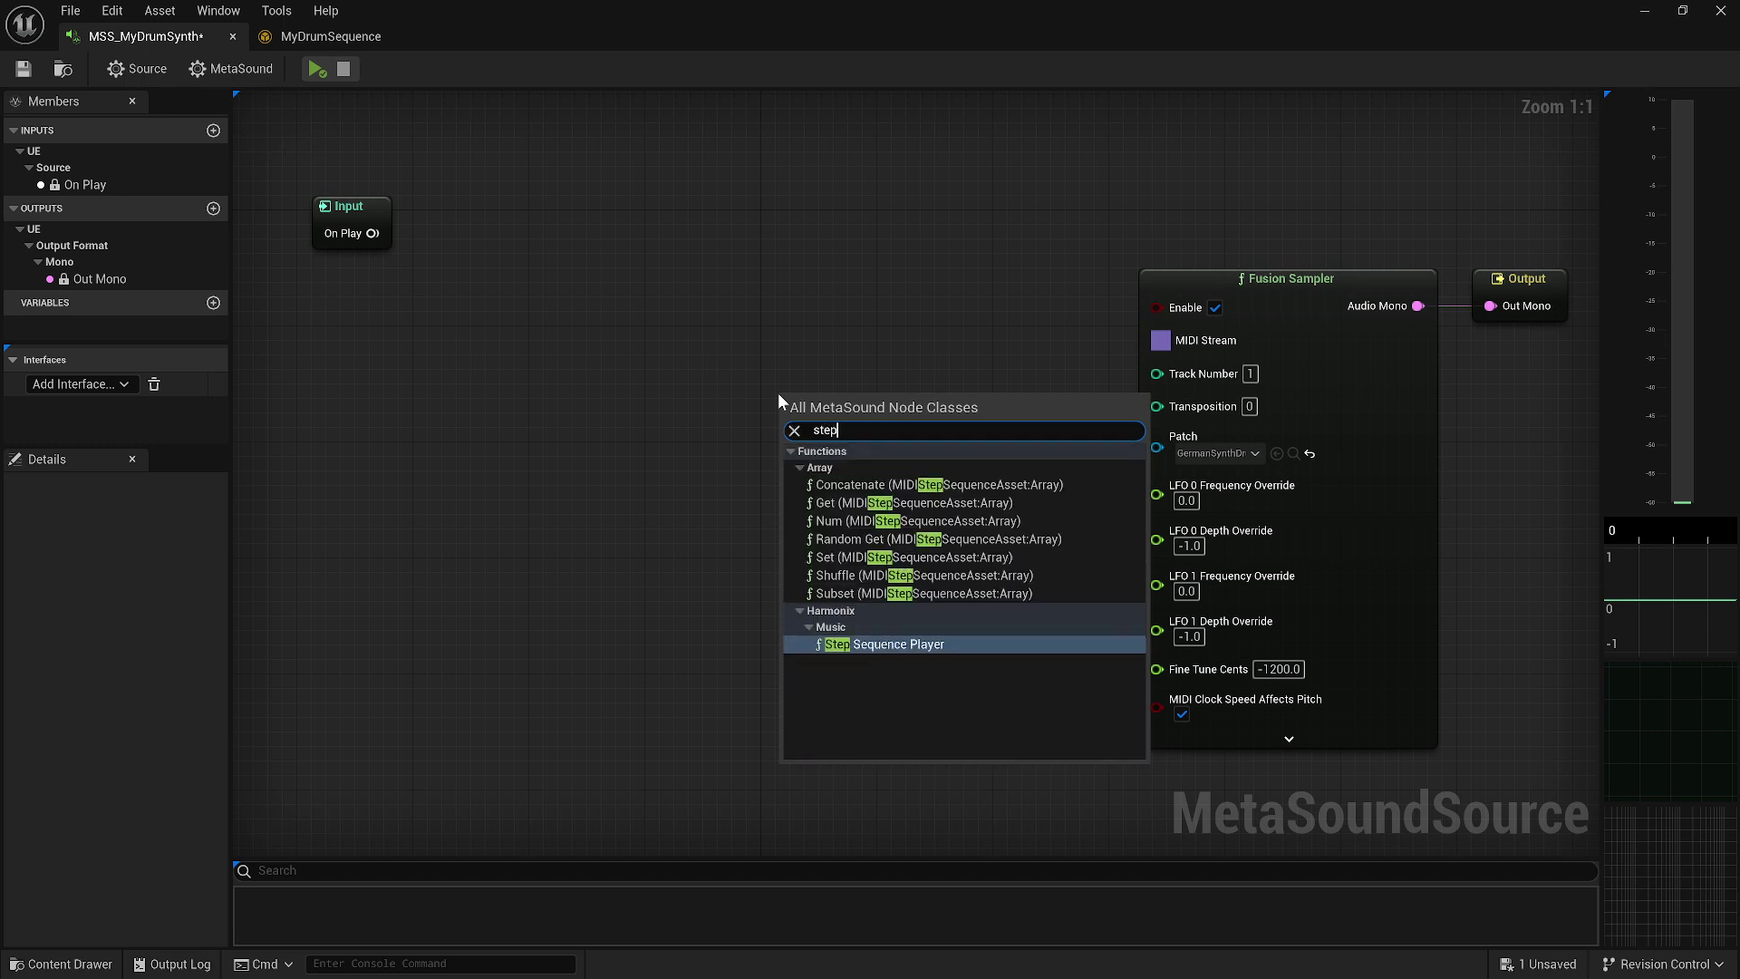
key(Return)
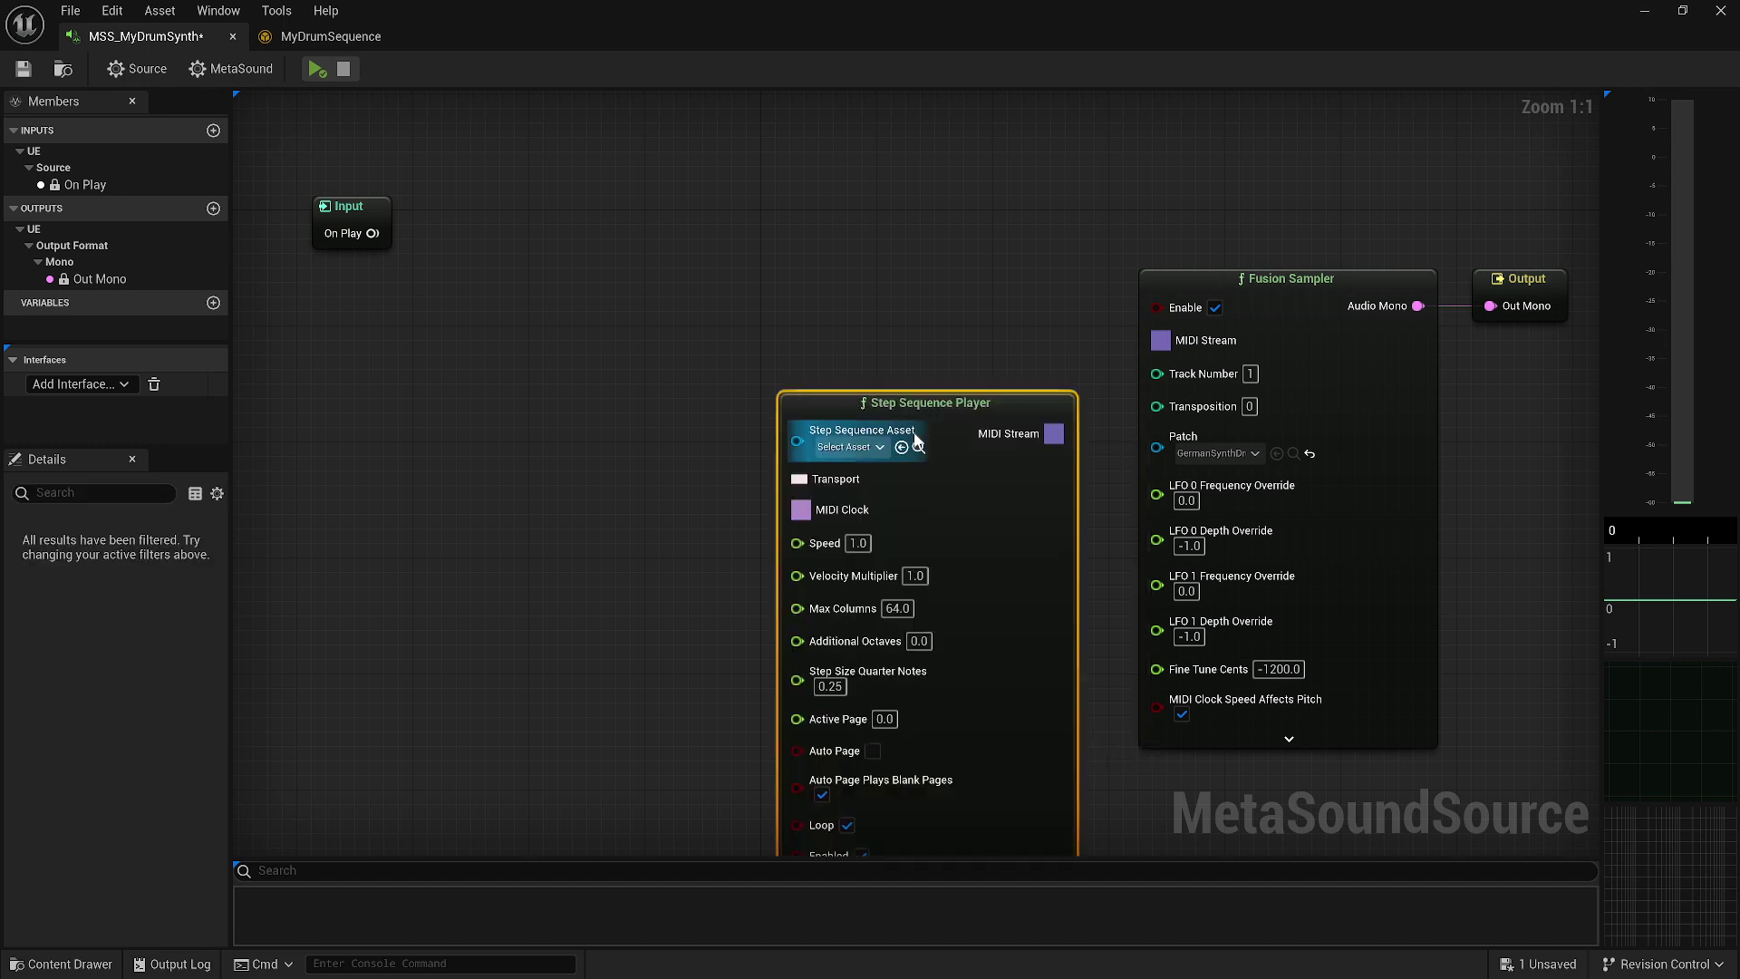
click(860, 192)
right_drag(861, 192, 884, 358)
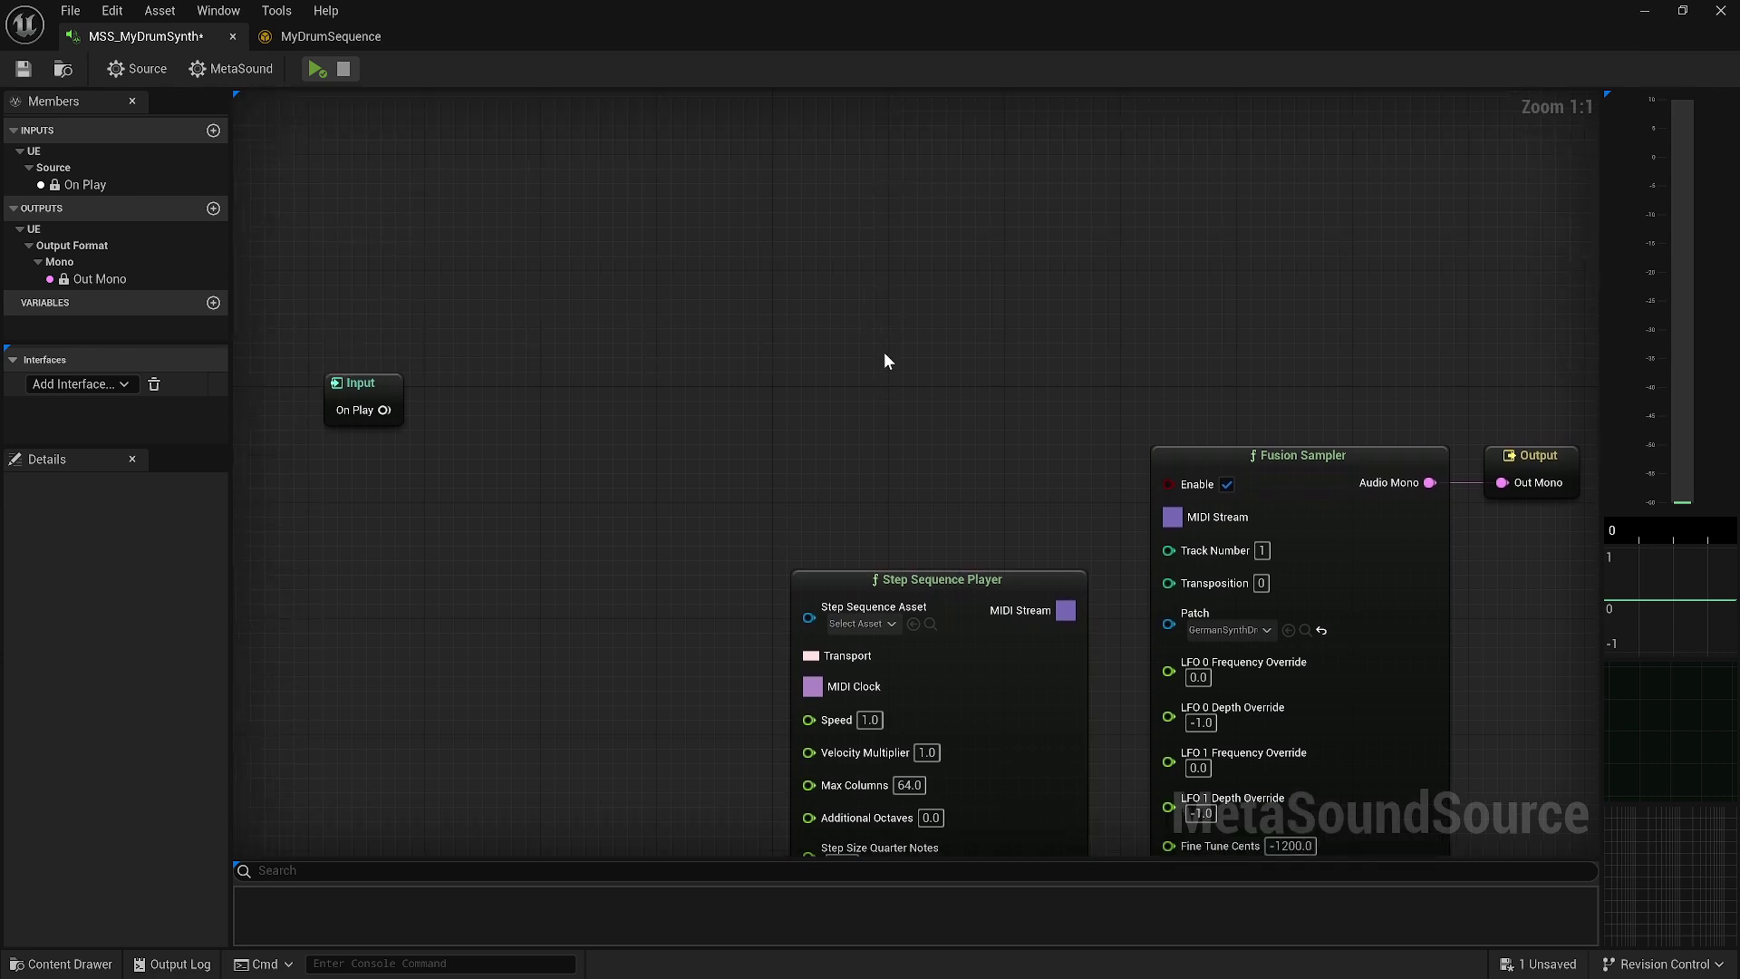
right_click(818, 175)
text(midi [pl)
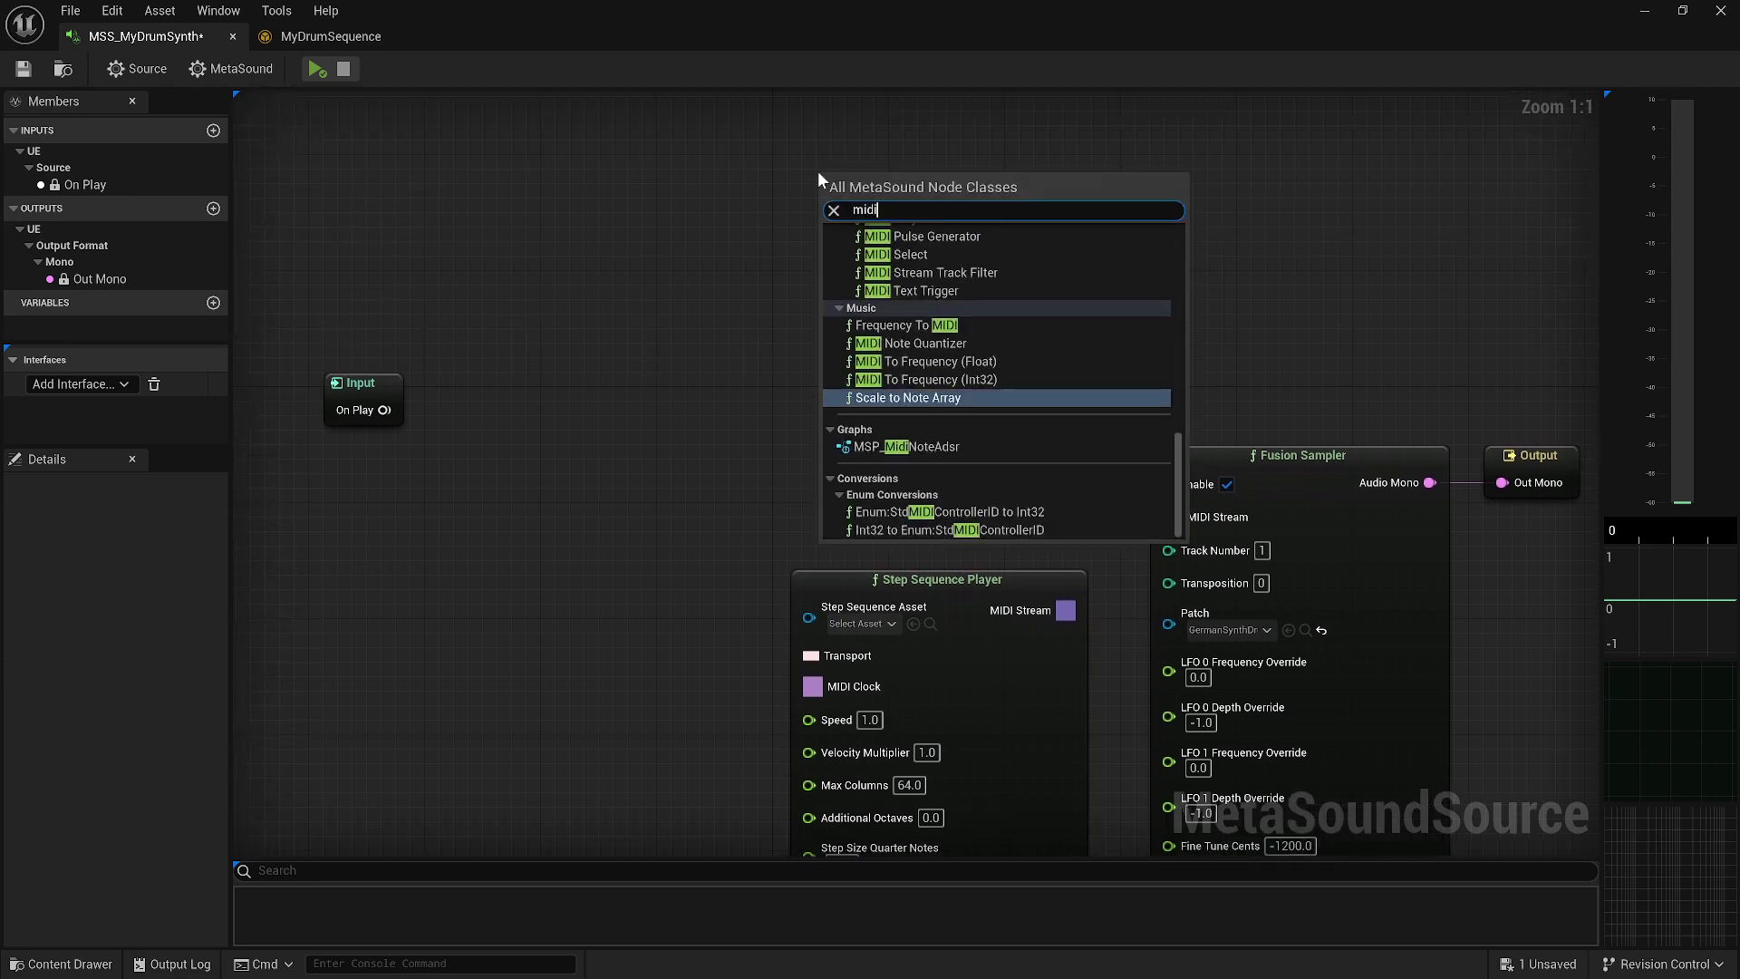
key(BackSpace)
key(BackSpace)
key(BackSpace)
text(pla)
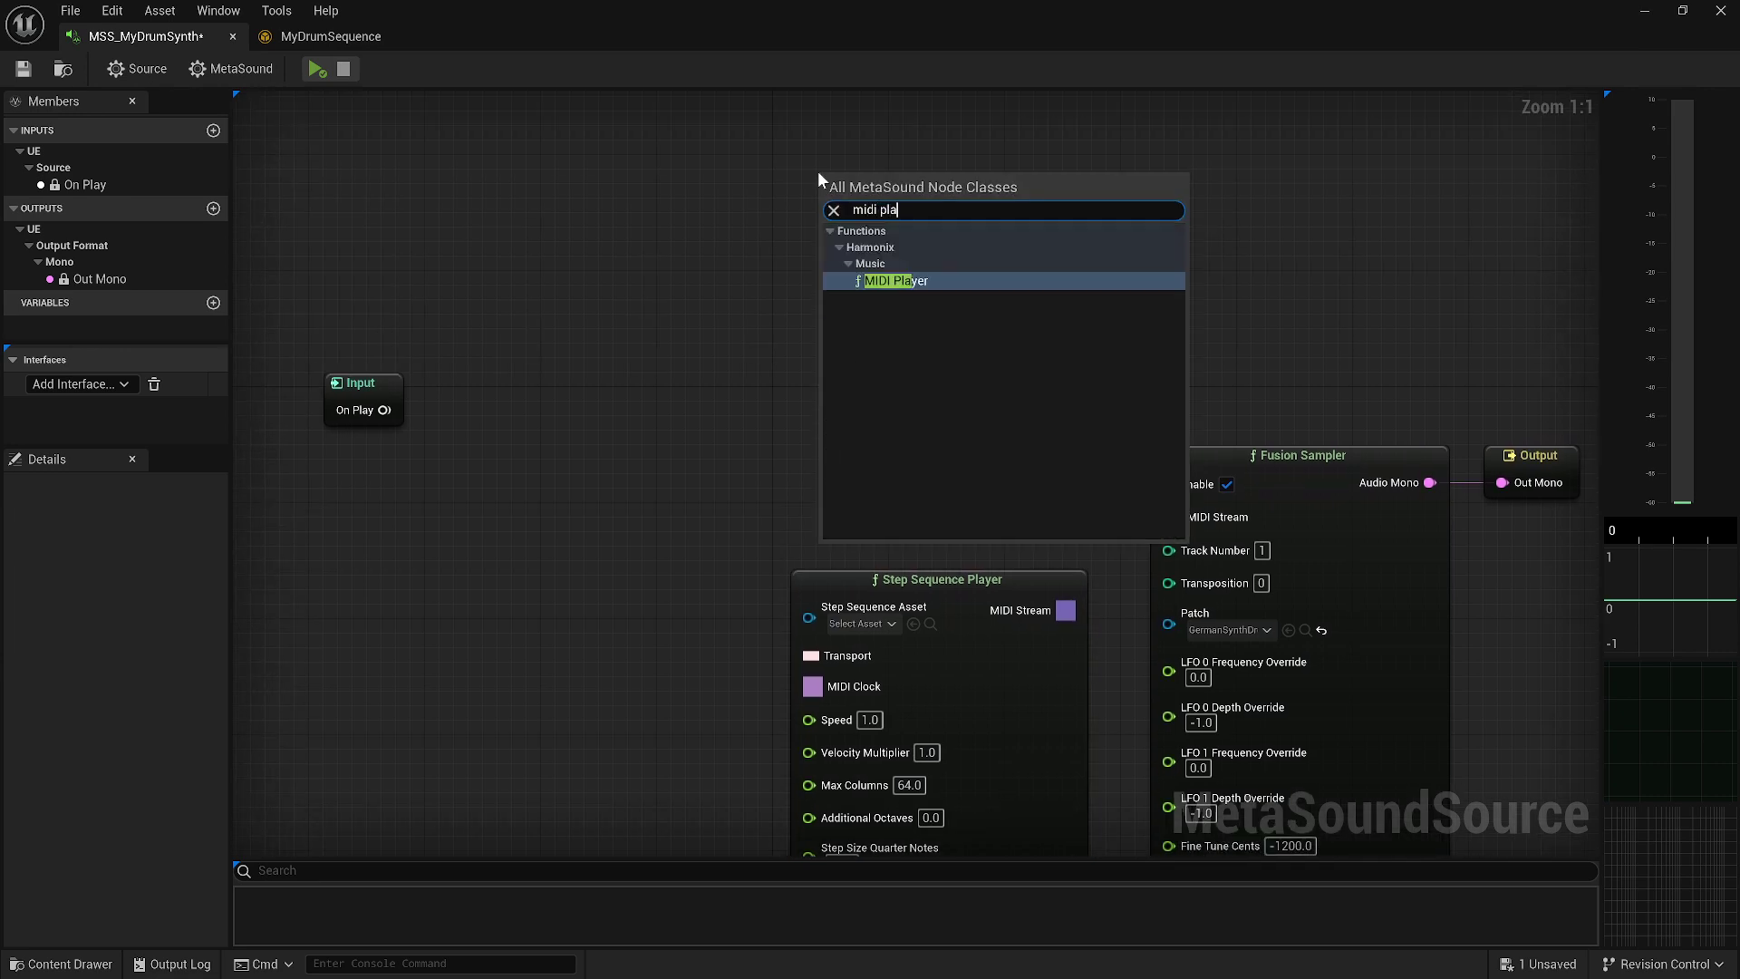
key(Return)
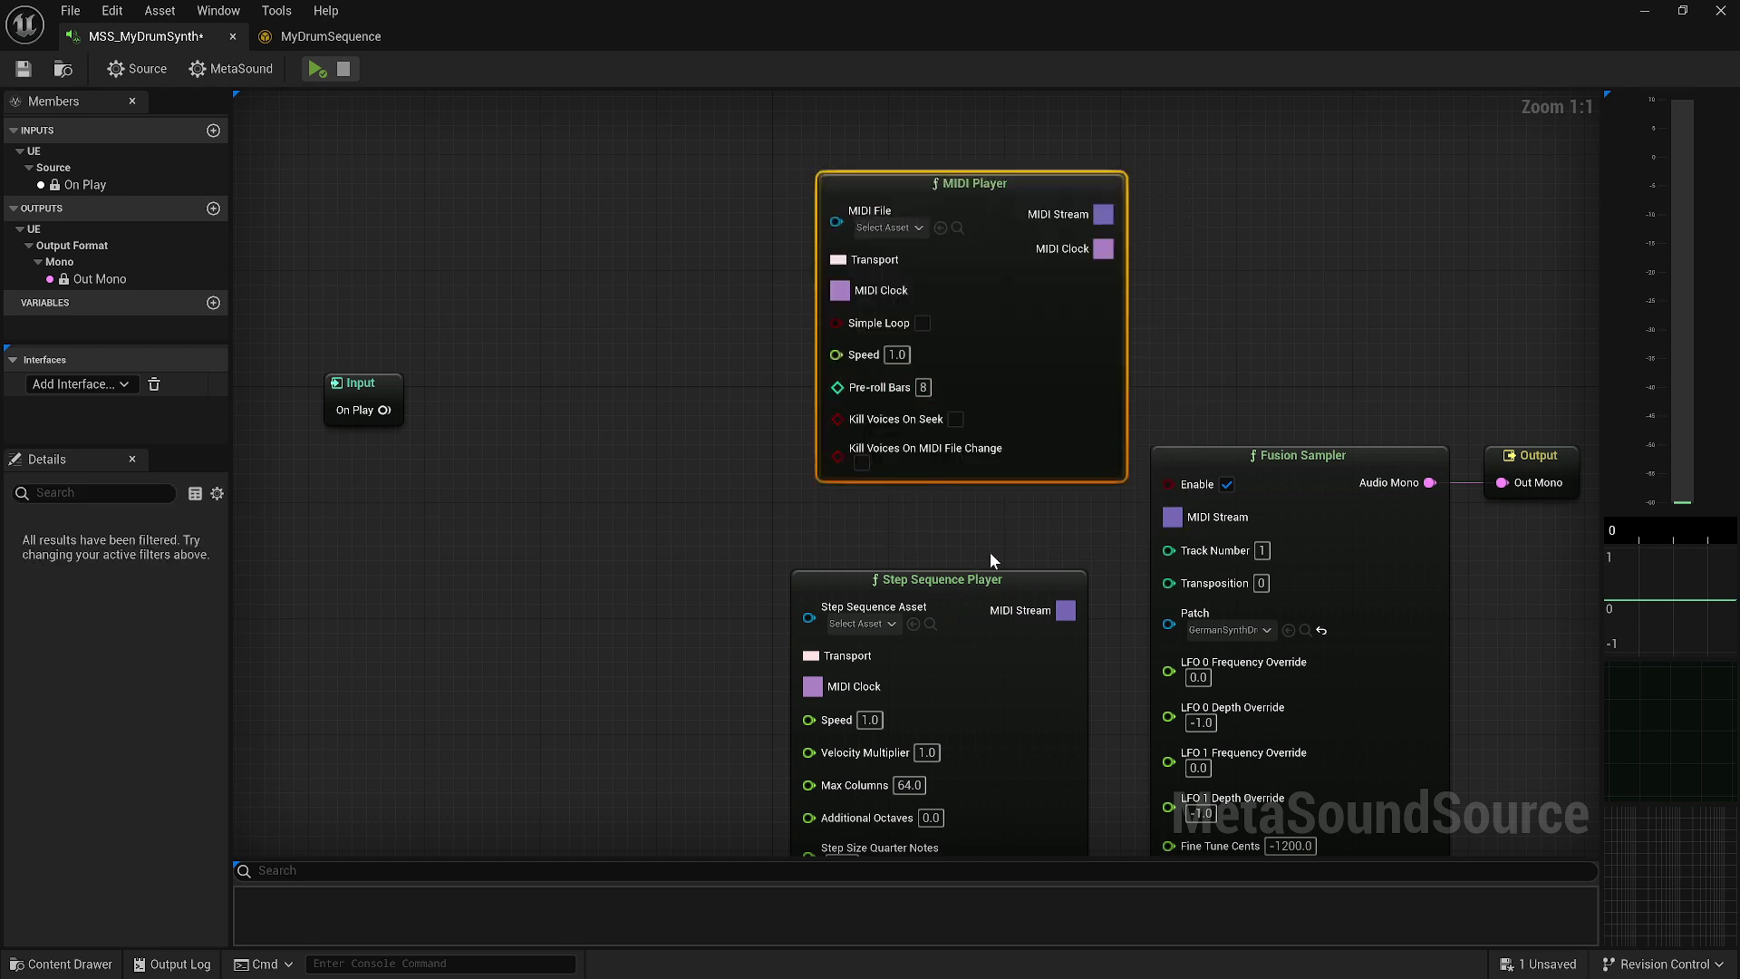
right_drag(961, 508, 956, 449)
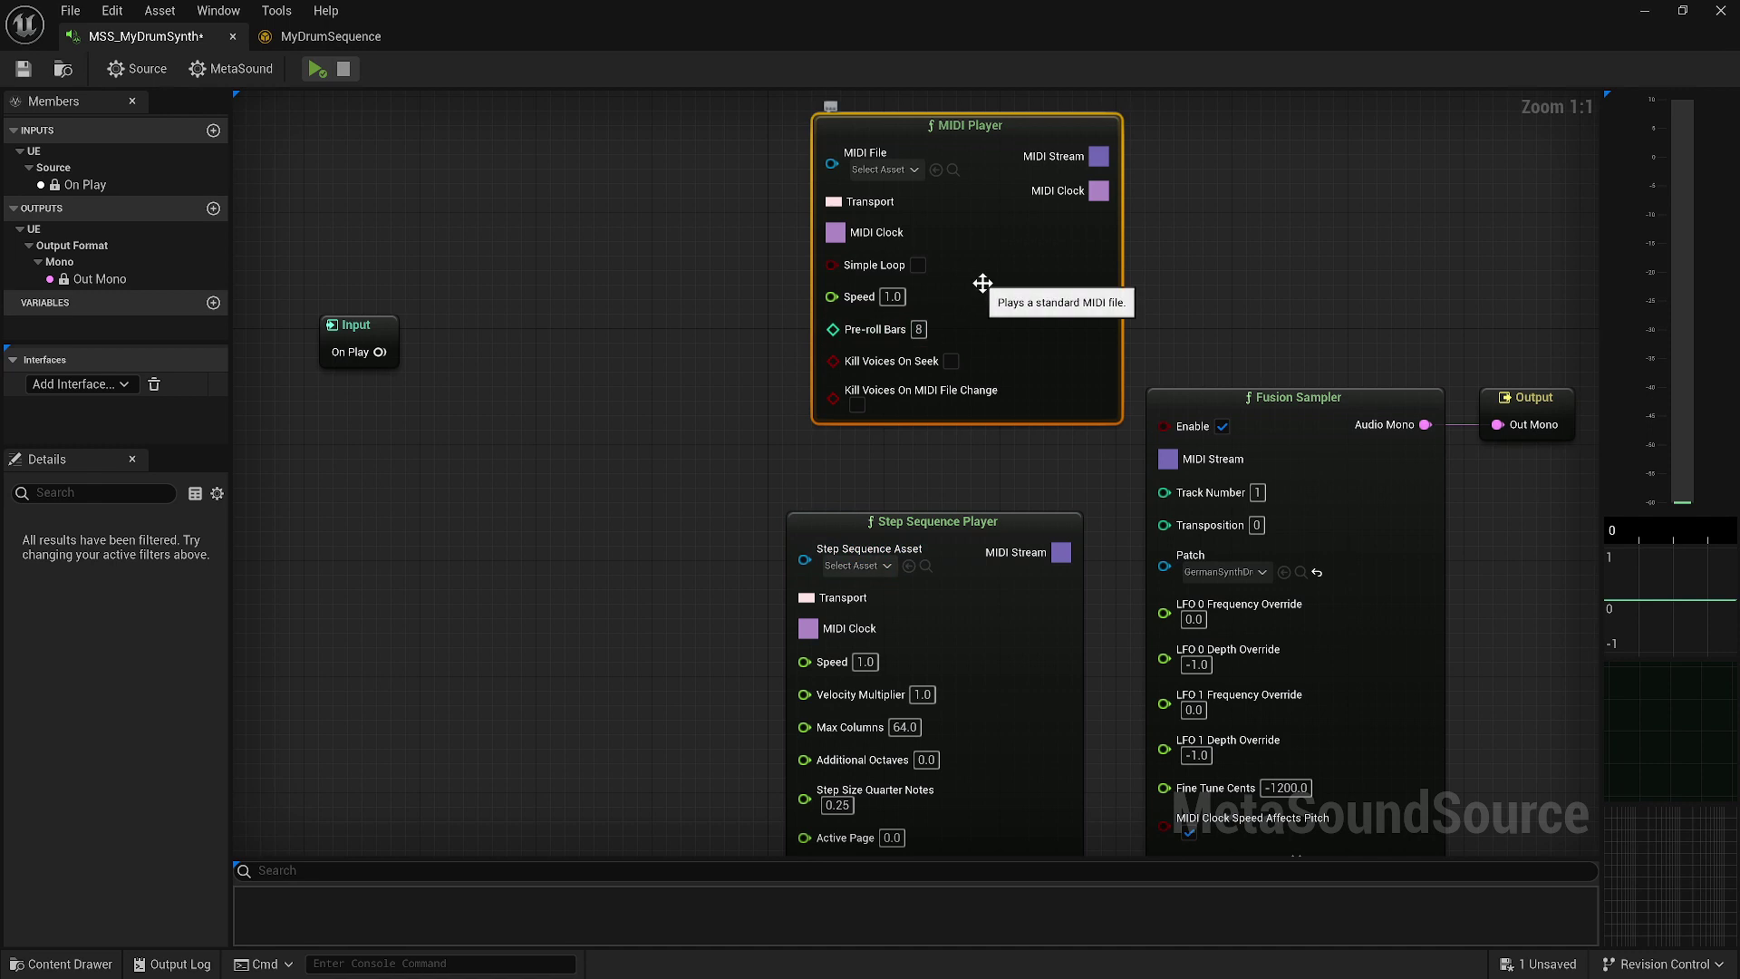
key(Delete)
Step: Align the Step Sequence Player beside the Fusion Sampler and connect its MIDI Stream output to the sampler's MIDI Stream input
right_drag(1014, 644, 1014, 488)
drag(973, 383, 1157, 309)
drag(994, 303, 1037, 275)
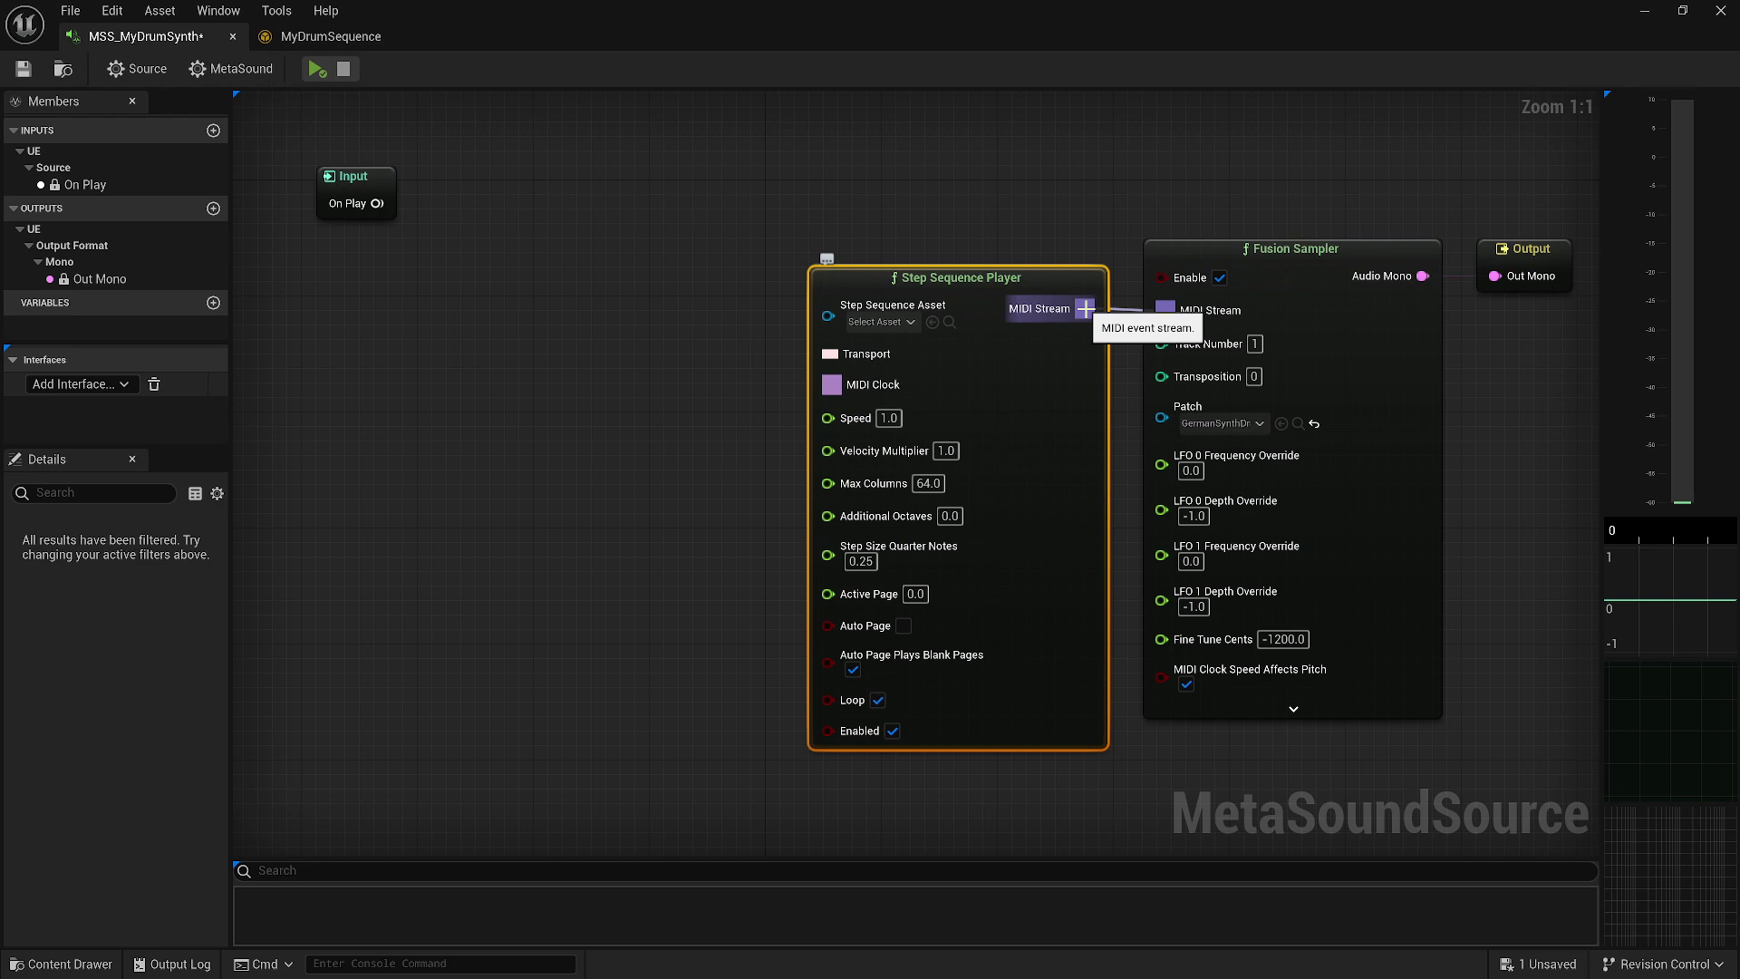
drag(1080, 301, 1066, 303)
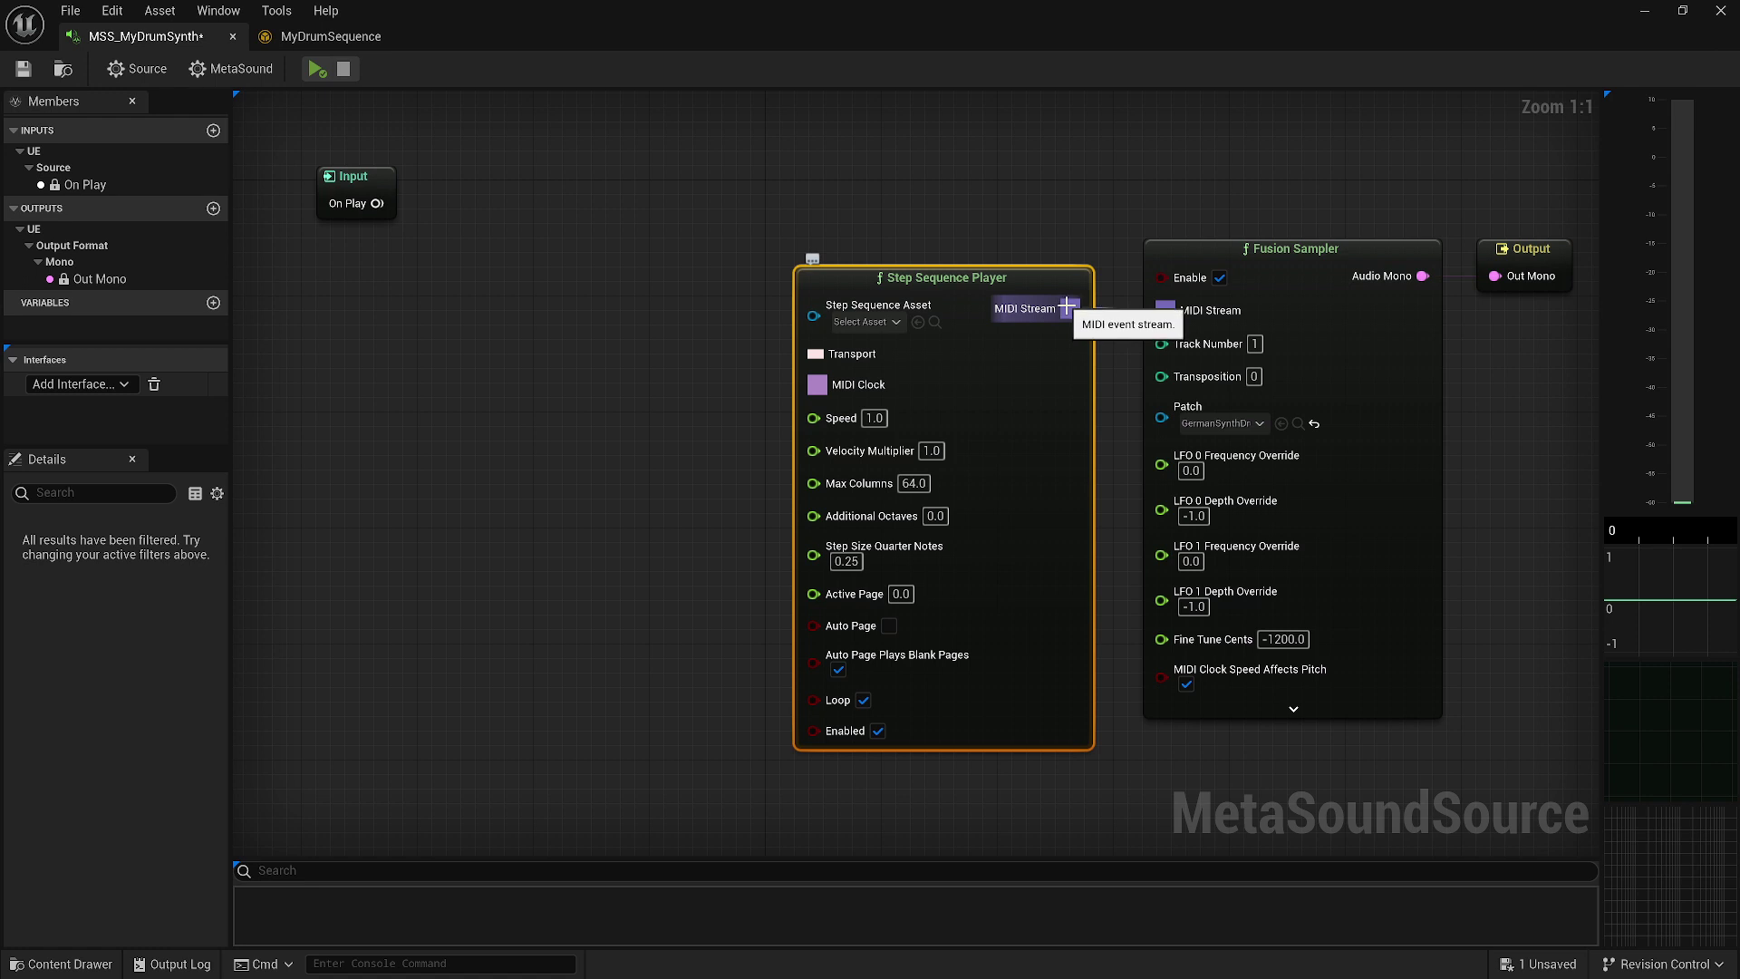
click(1083, 229)
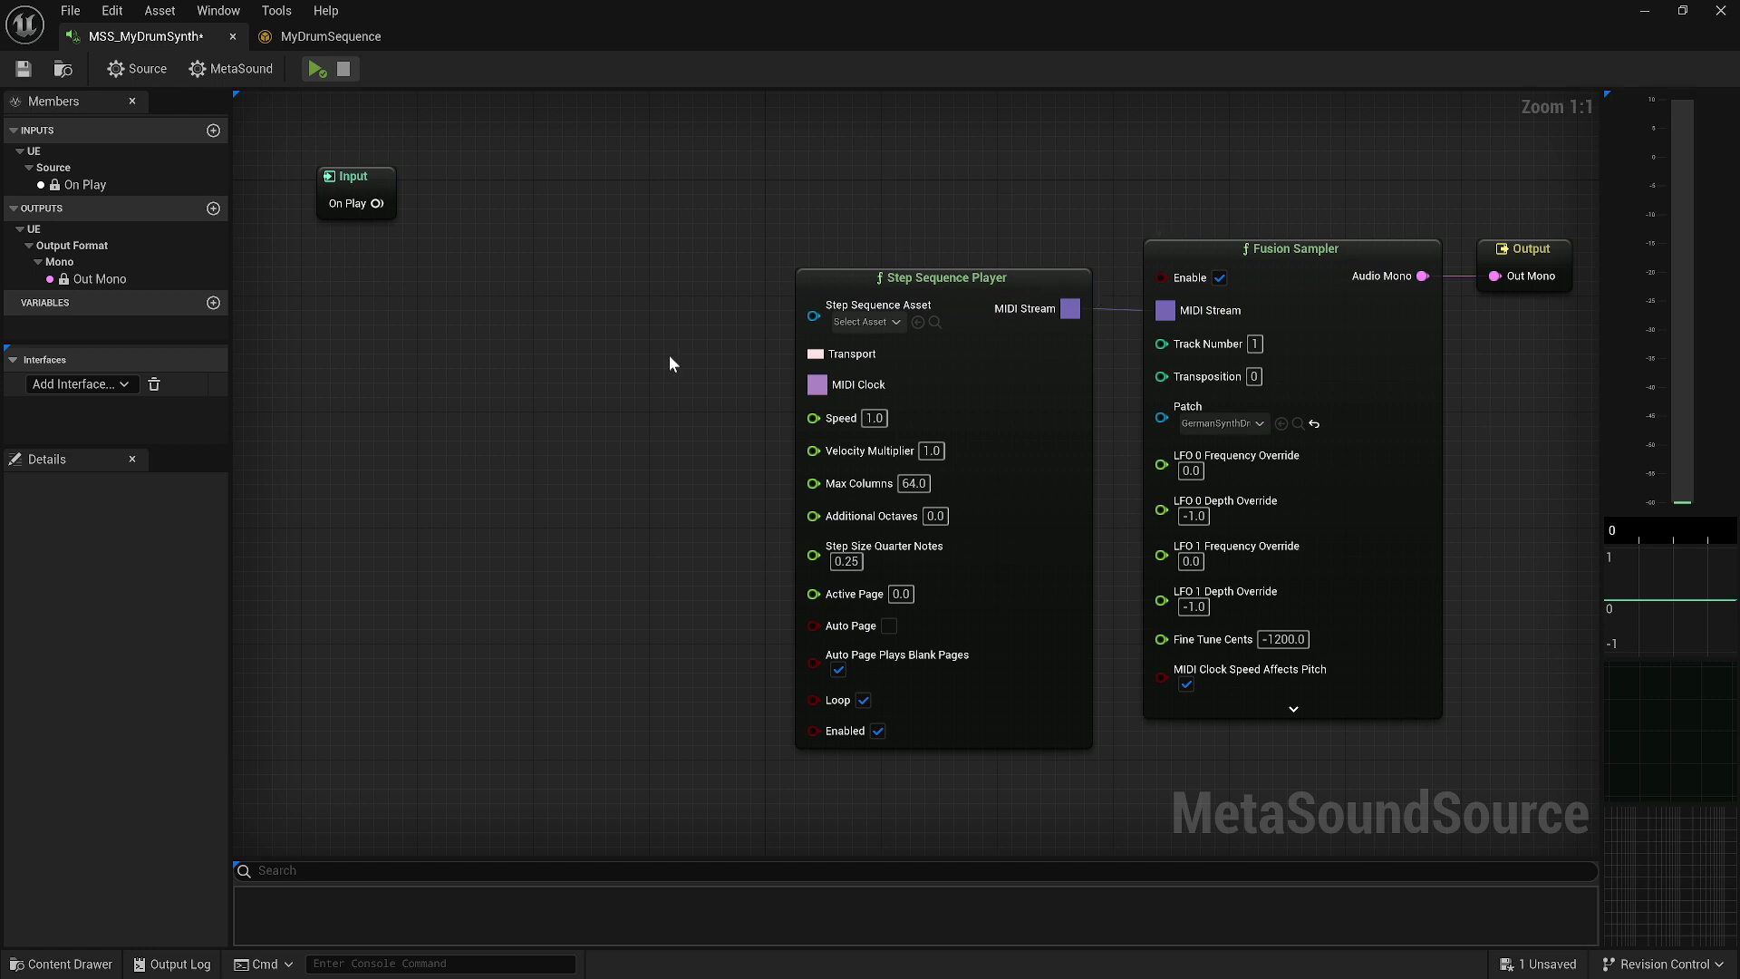
Step: Add a Trigger To Music Transport node and place it well ahead of the Step Sequence Player
right_drag(674, 383, 958, 379)
right_click(623, 461)
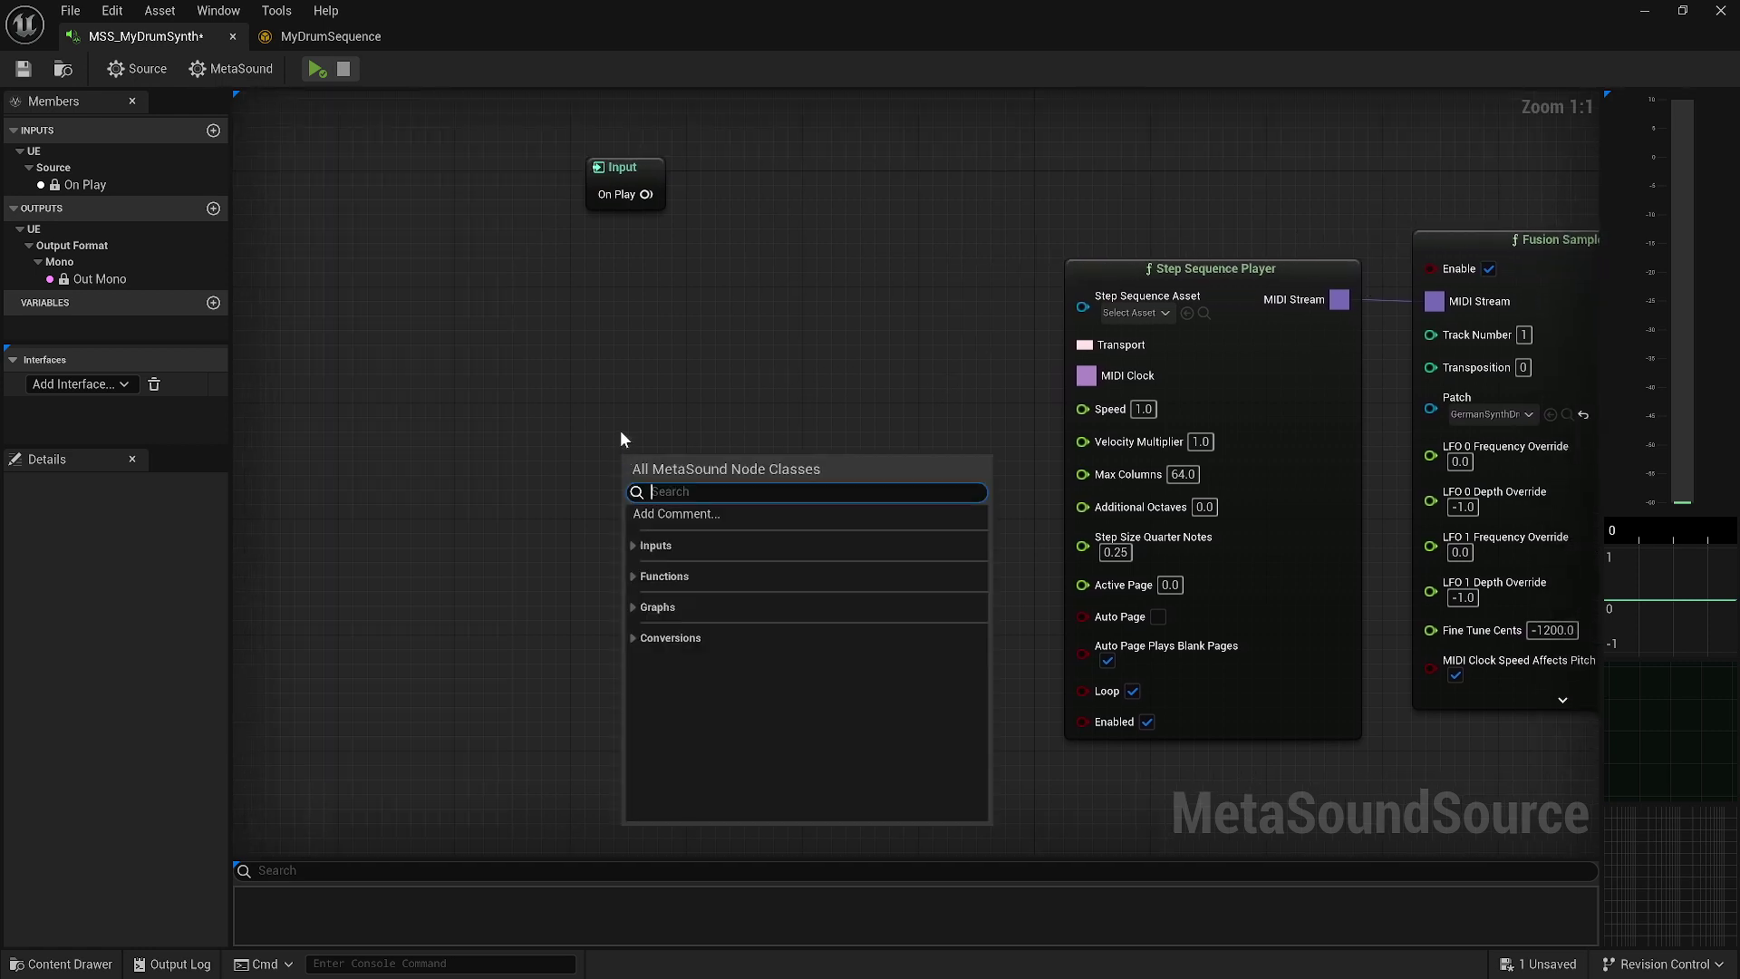
text(trigg)
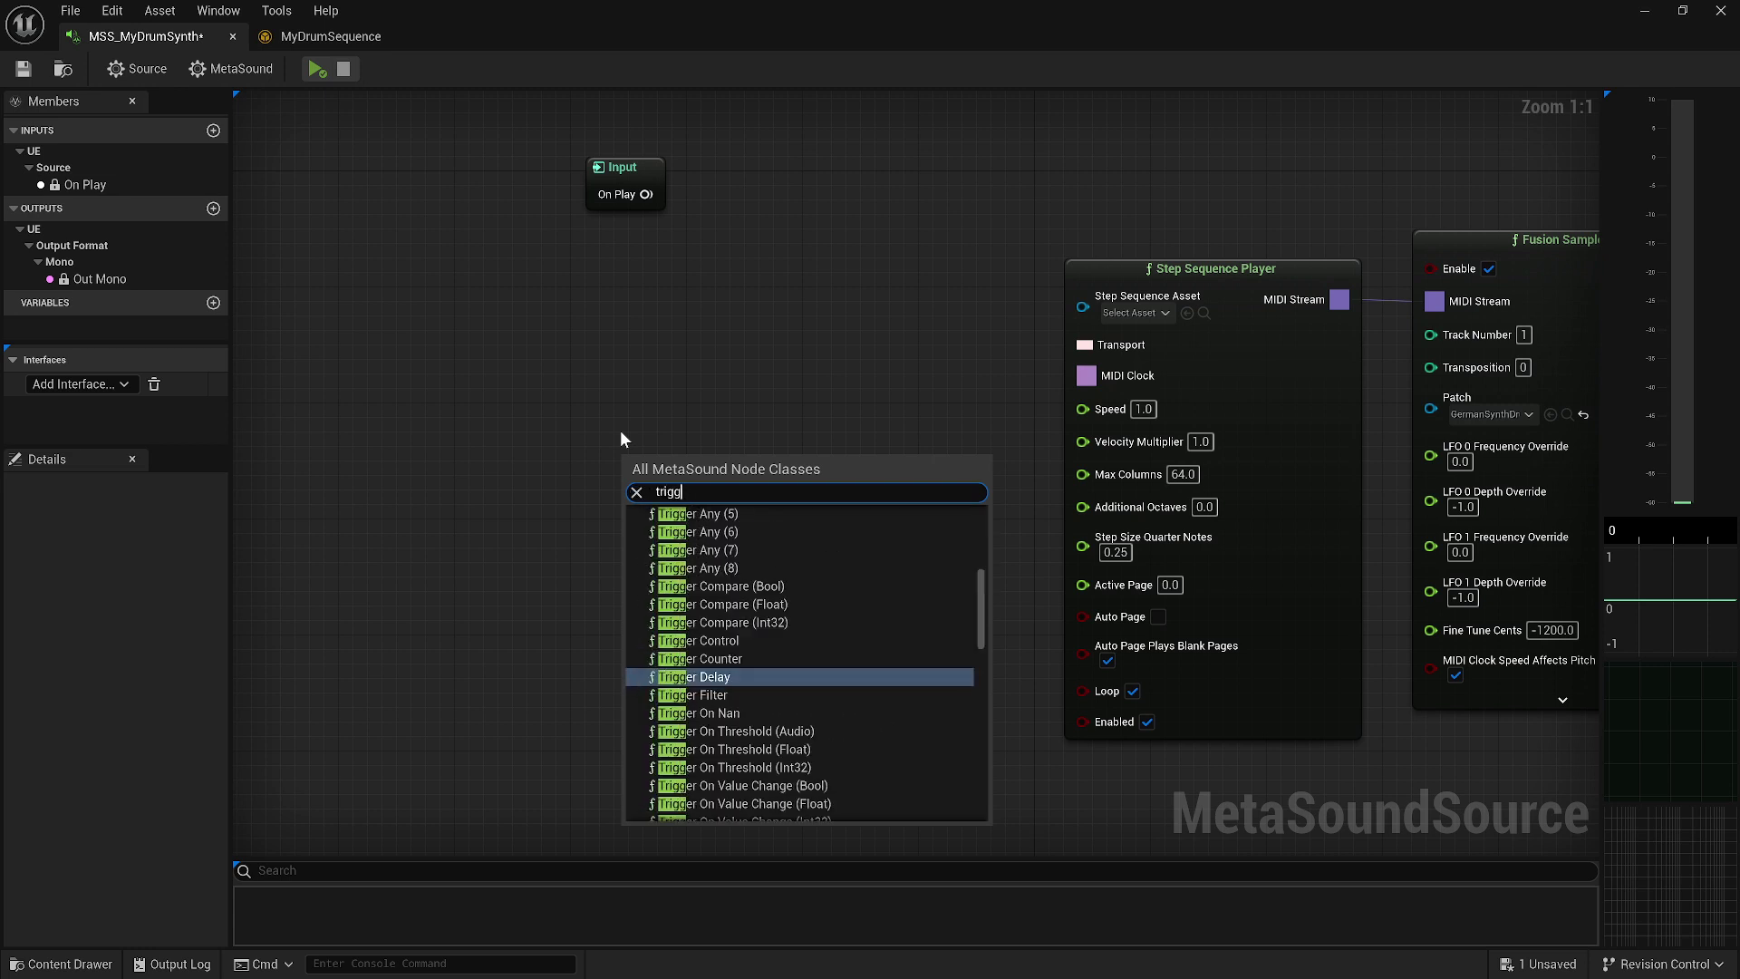
text(er to musi)
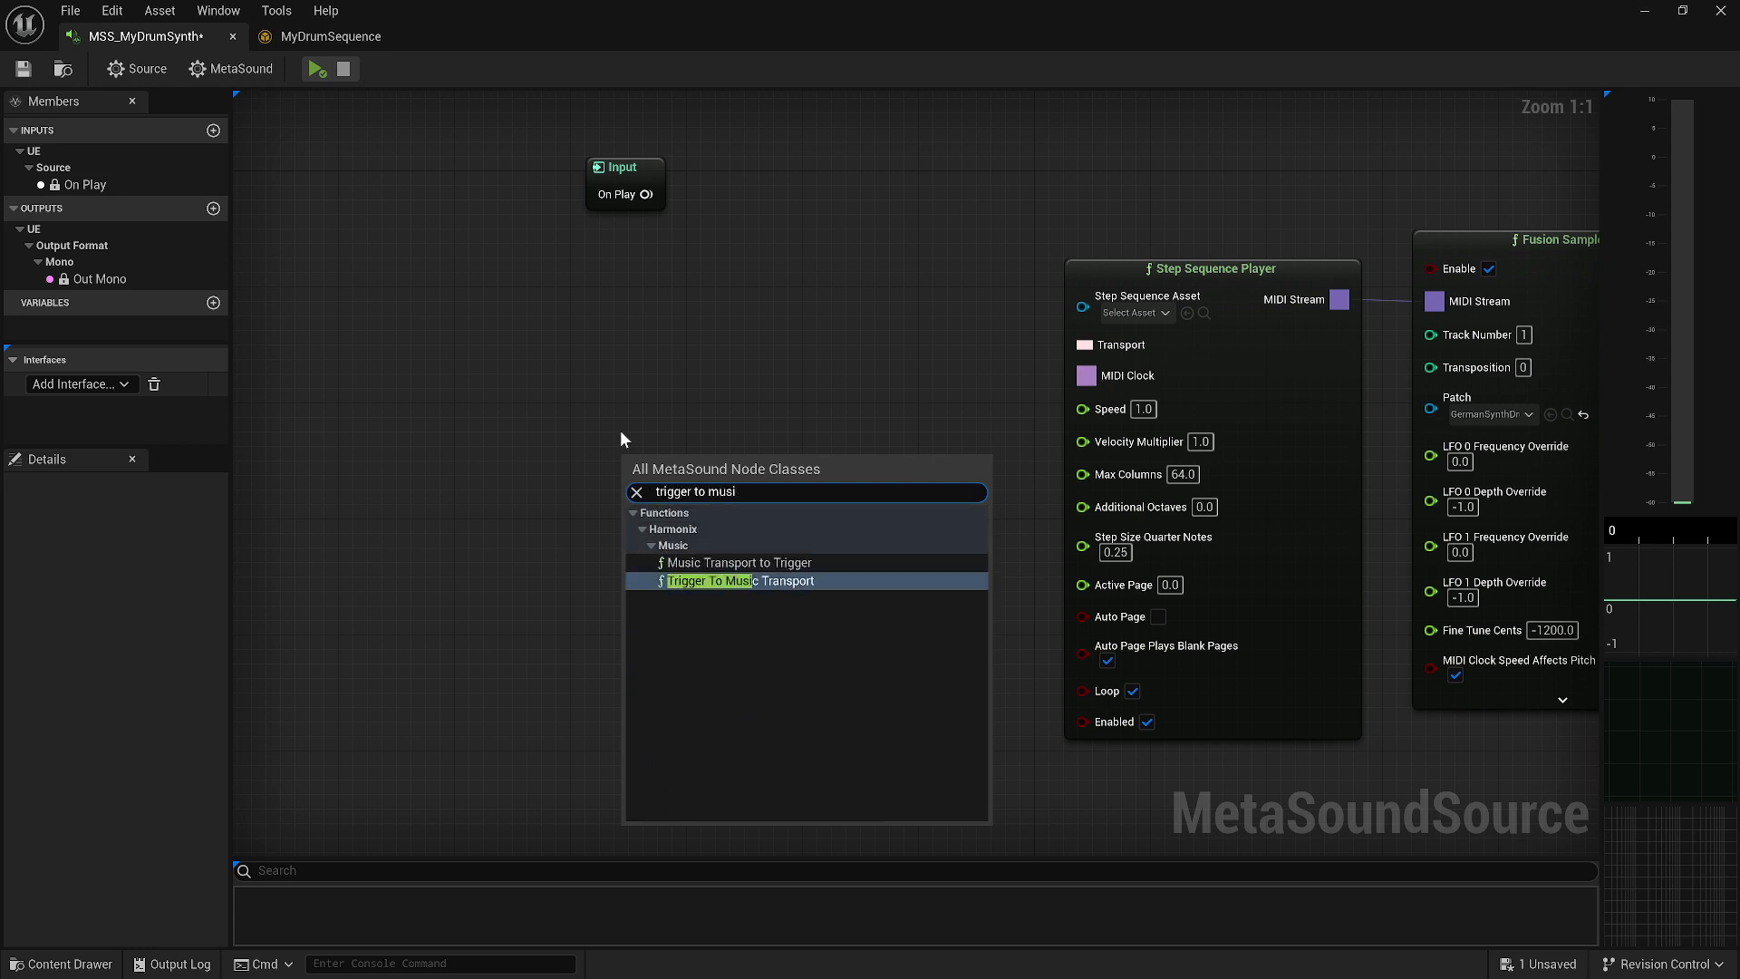
key(Return)
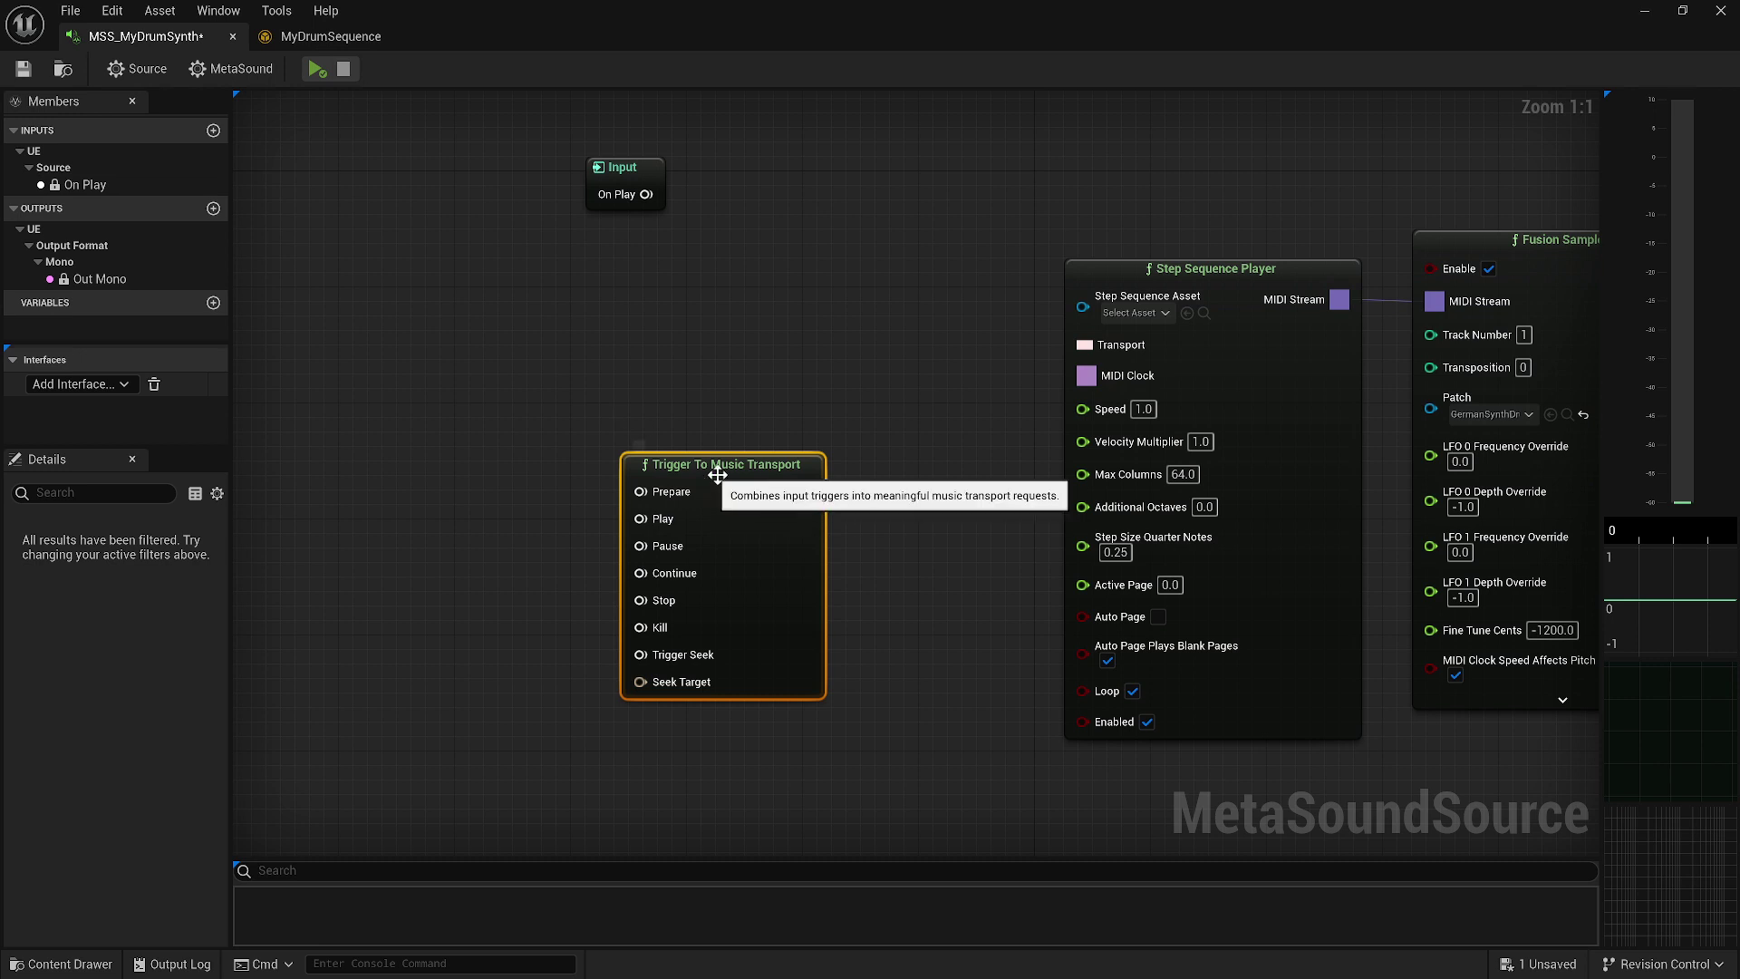
drag(709, 464, 629, 326)
Step: Connect On Play to the Trigger To Music Transport's Play input, and move both nodes together away from the Step Sequence Player
drag(618, 166, 580, 396)
drag(447, 356, 477, 341)
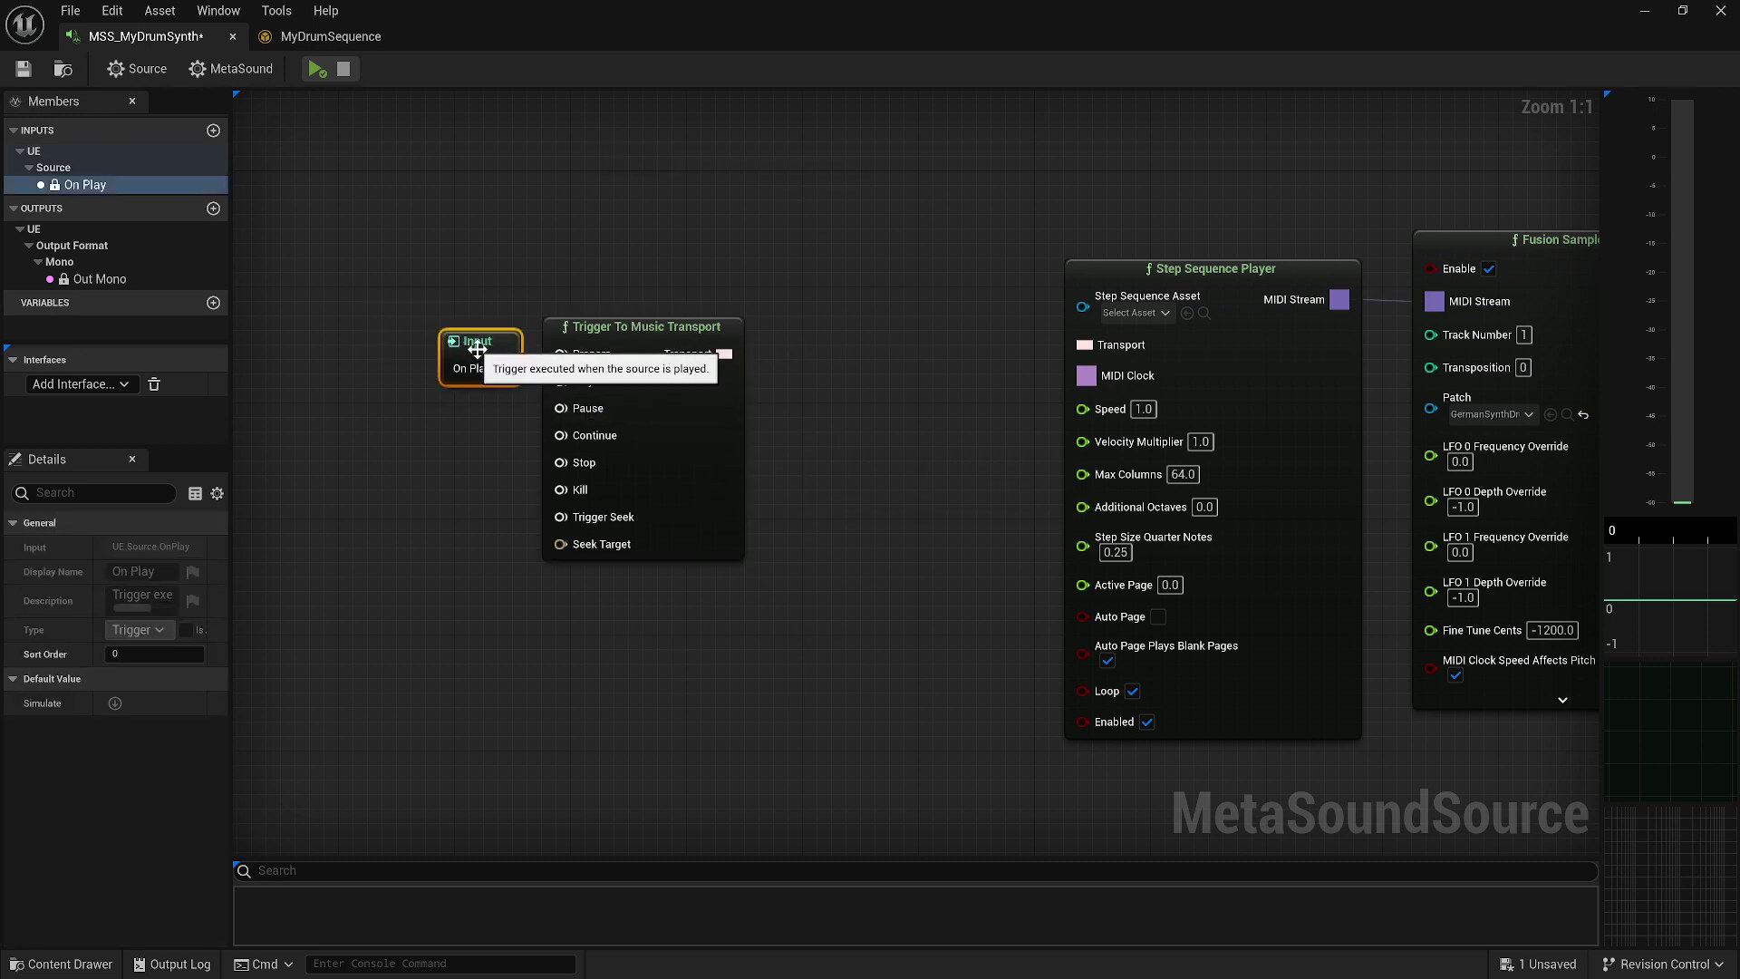
ctrl+click(646, 328)
drag(647, 340, 574, 311)
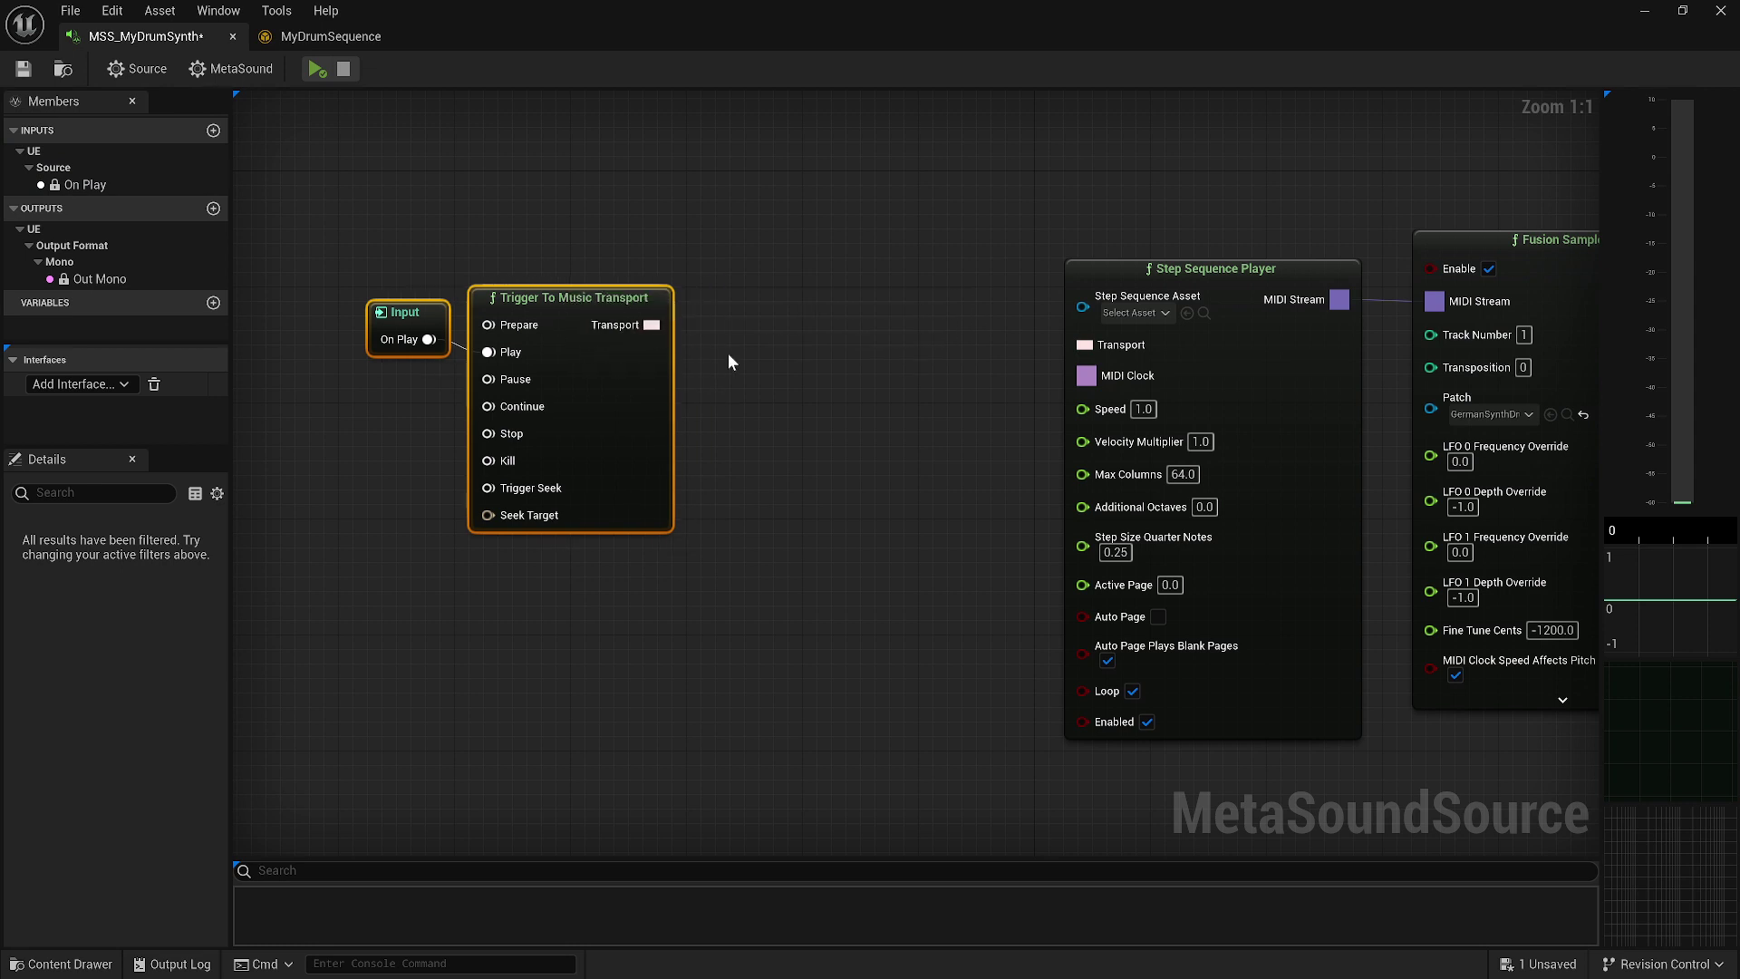
right_drag(786, 383, 789, 319)
click(750, 343)
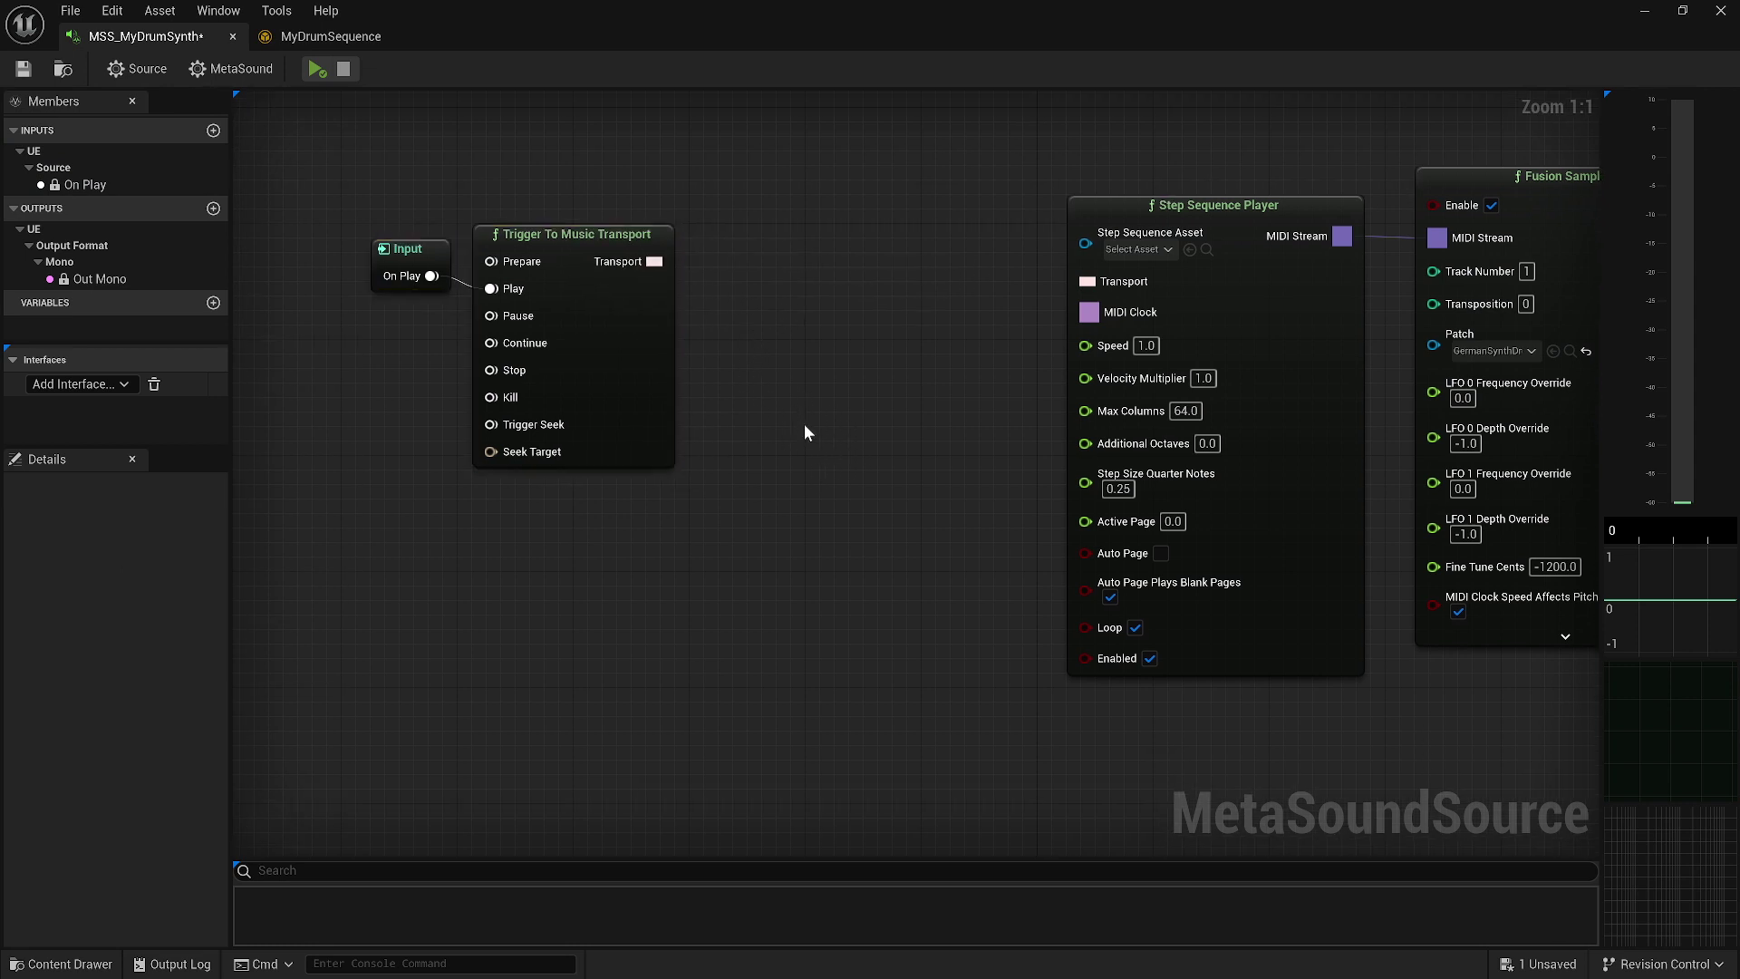
Step: Add a Metronome MIDI Clock Generator node between the Trigger To Music Transport and Step Sequence Player nodes
right_click(719, 367)
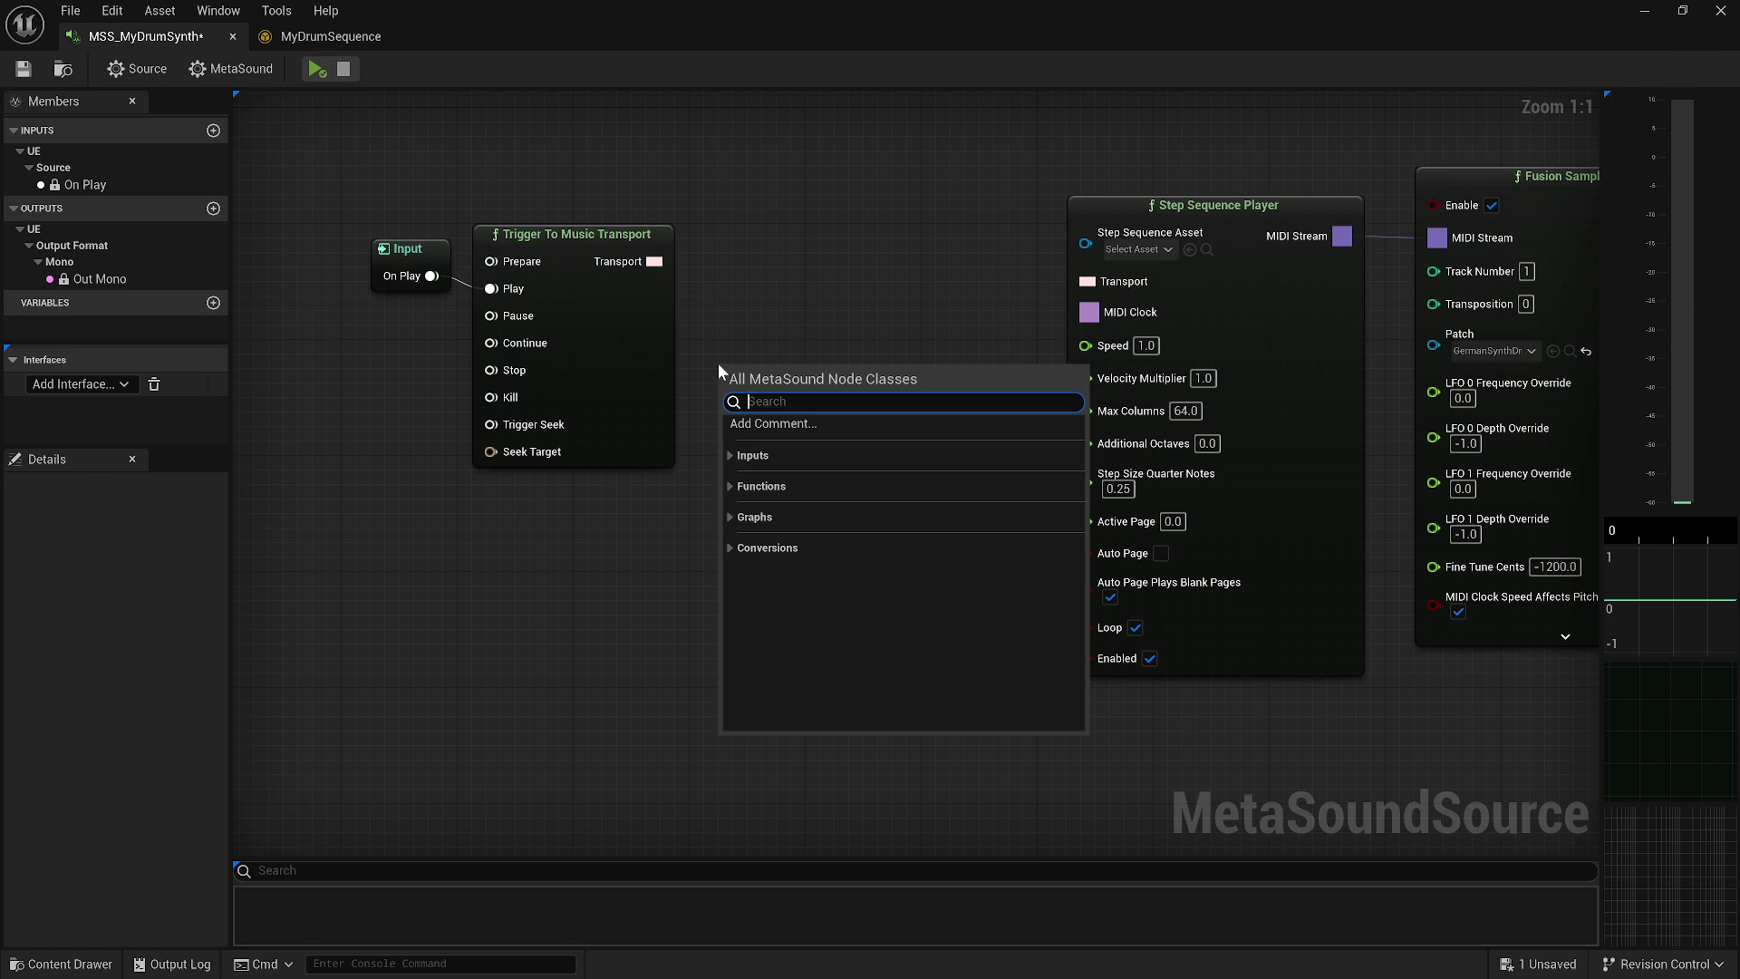
text(midi )
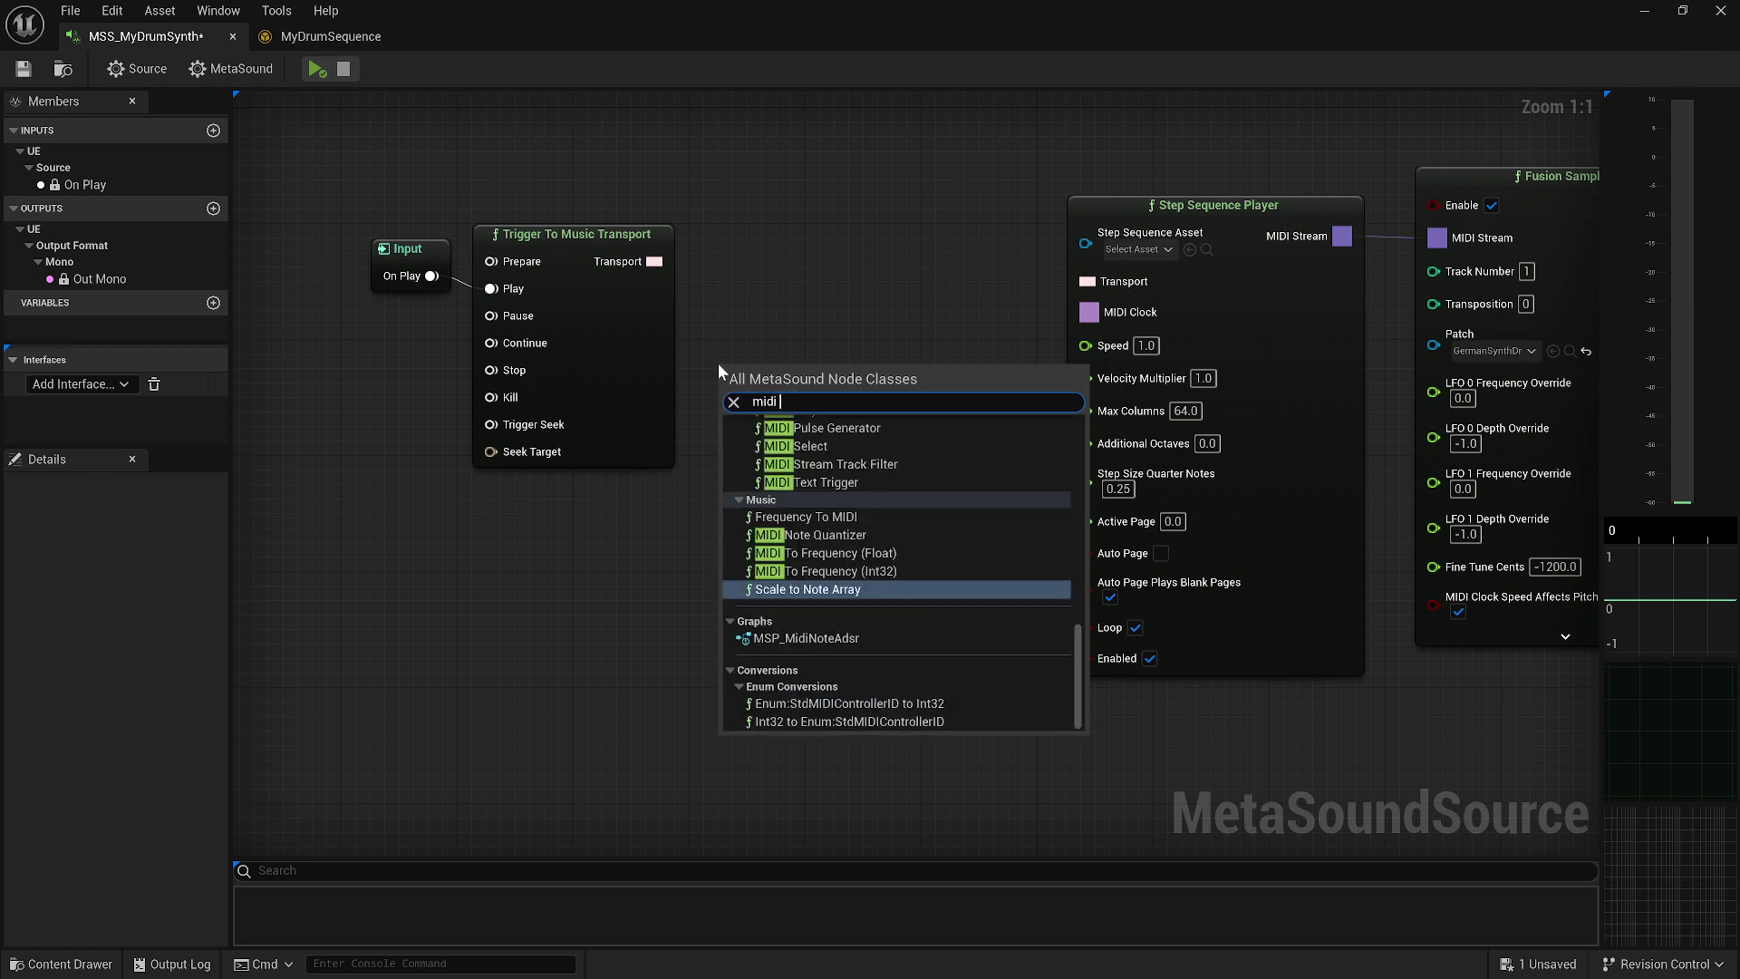
text(clock)
key(Up)
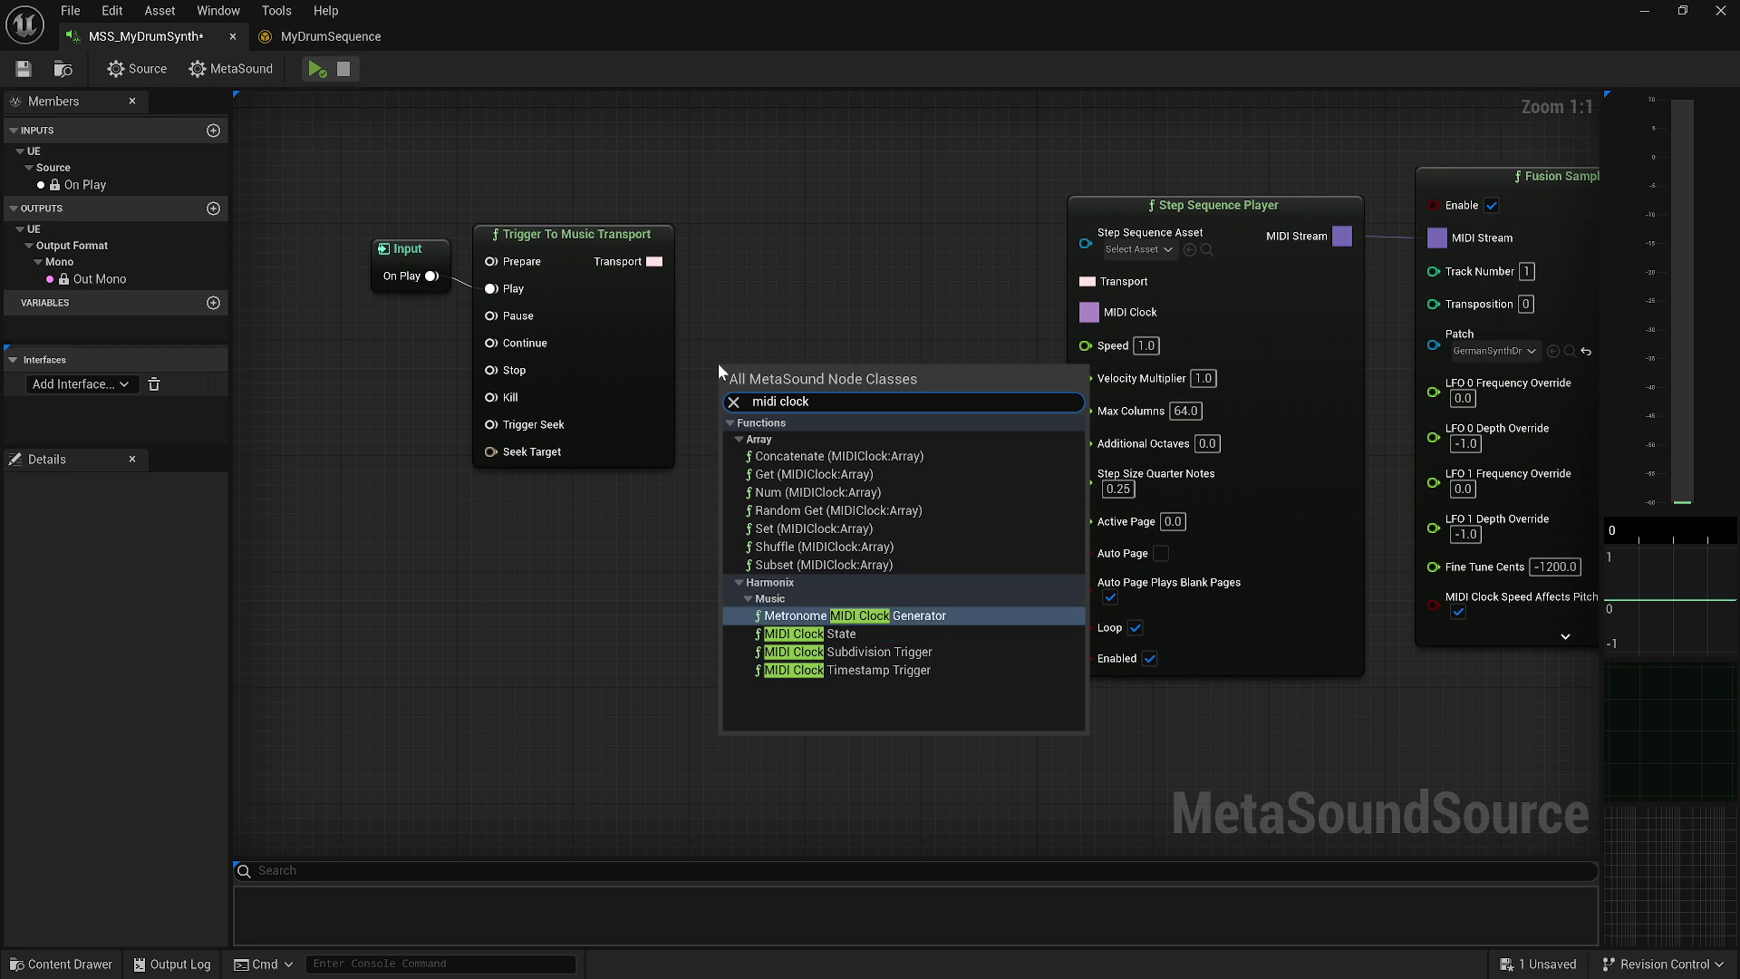
key(Return)
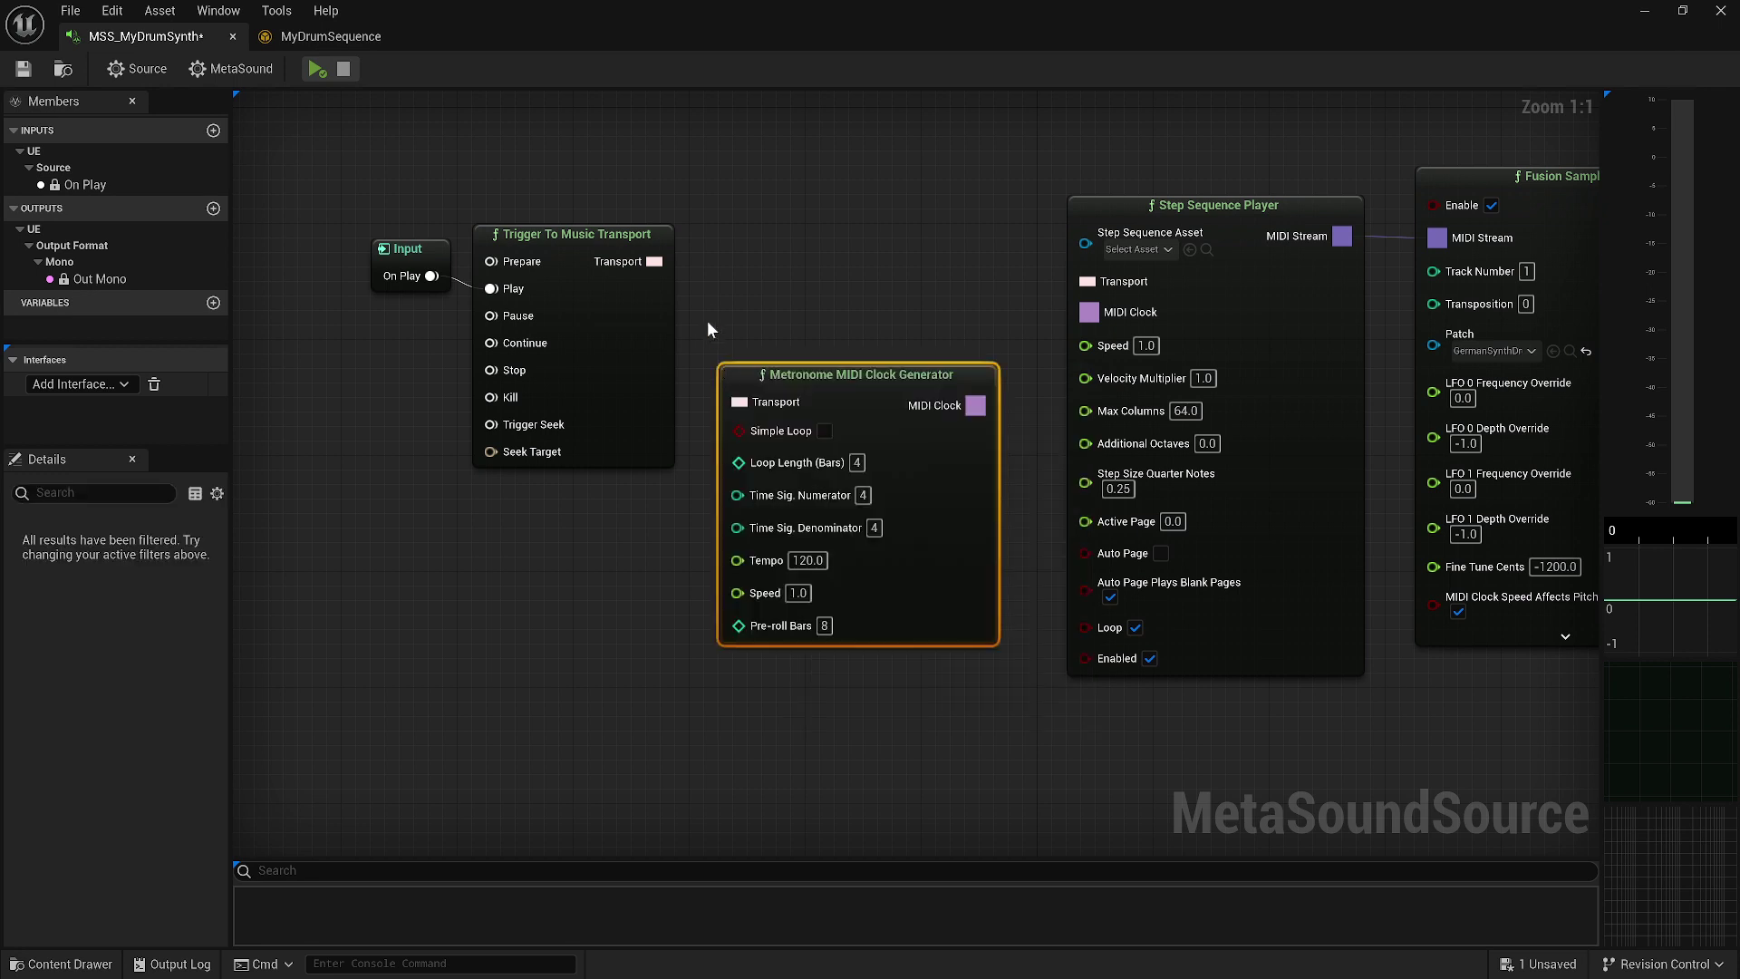
Step: Wire Transport to both the Metronome MIDI Clock Generator and Step Sequence Player, and the generator's MIDI Clock to the player
drag(653, 260, 738, 401)
drag(975, 405, 1088, 312)
drag(656, 262, 1086, 281)
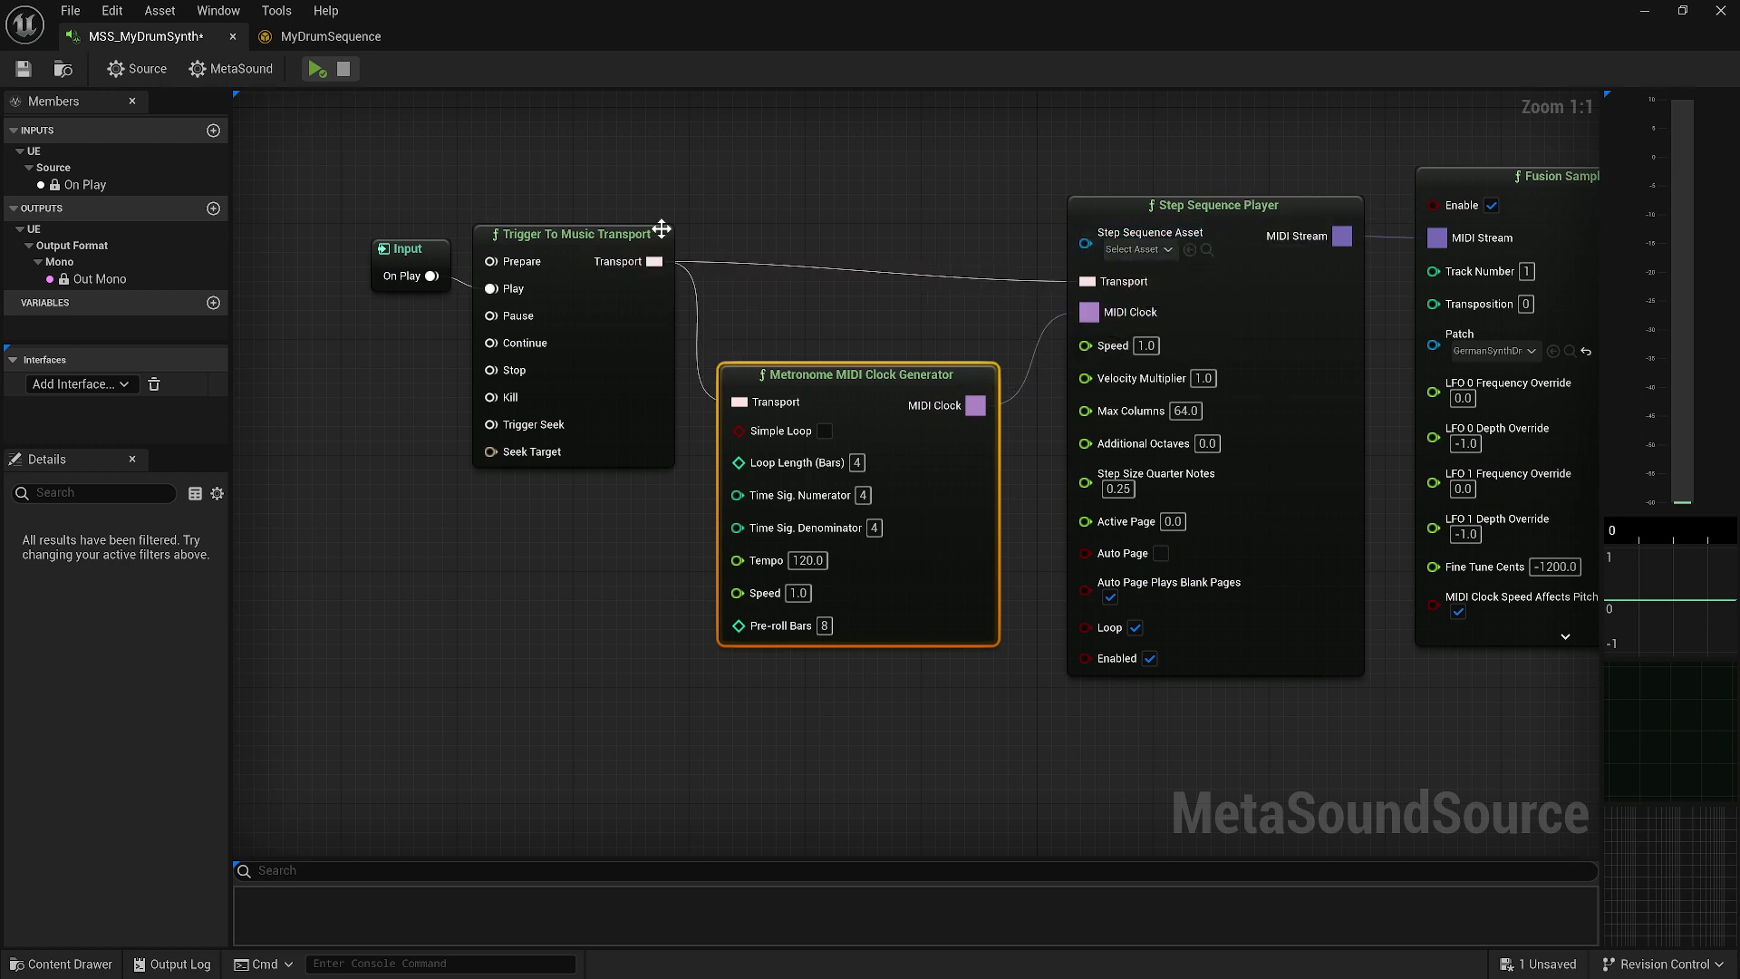
Step: Tidy the positions of the On Play, Trigger To Music Transport and Metronome MIDI Clock Generator nodes
drag(634, 234, 634, 248)
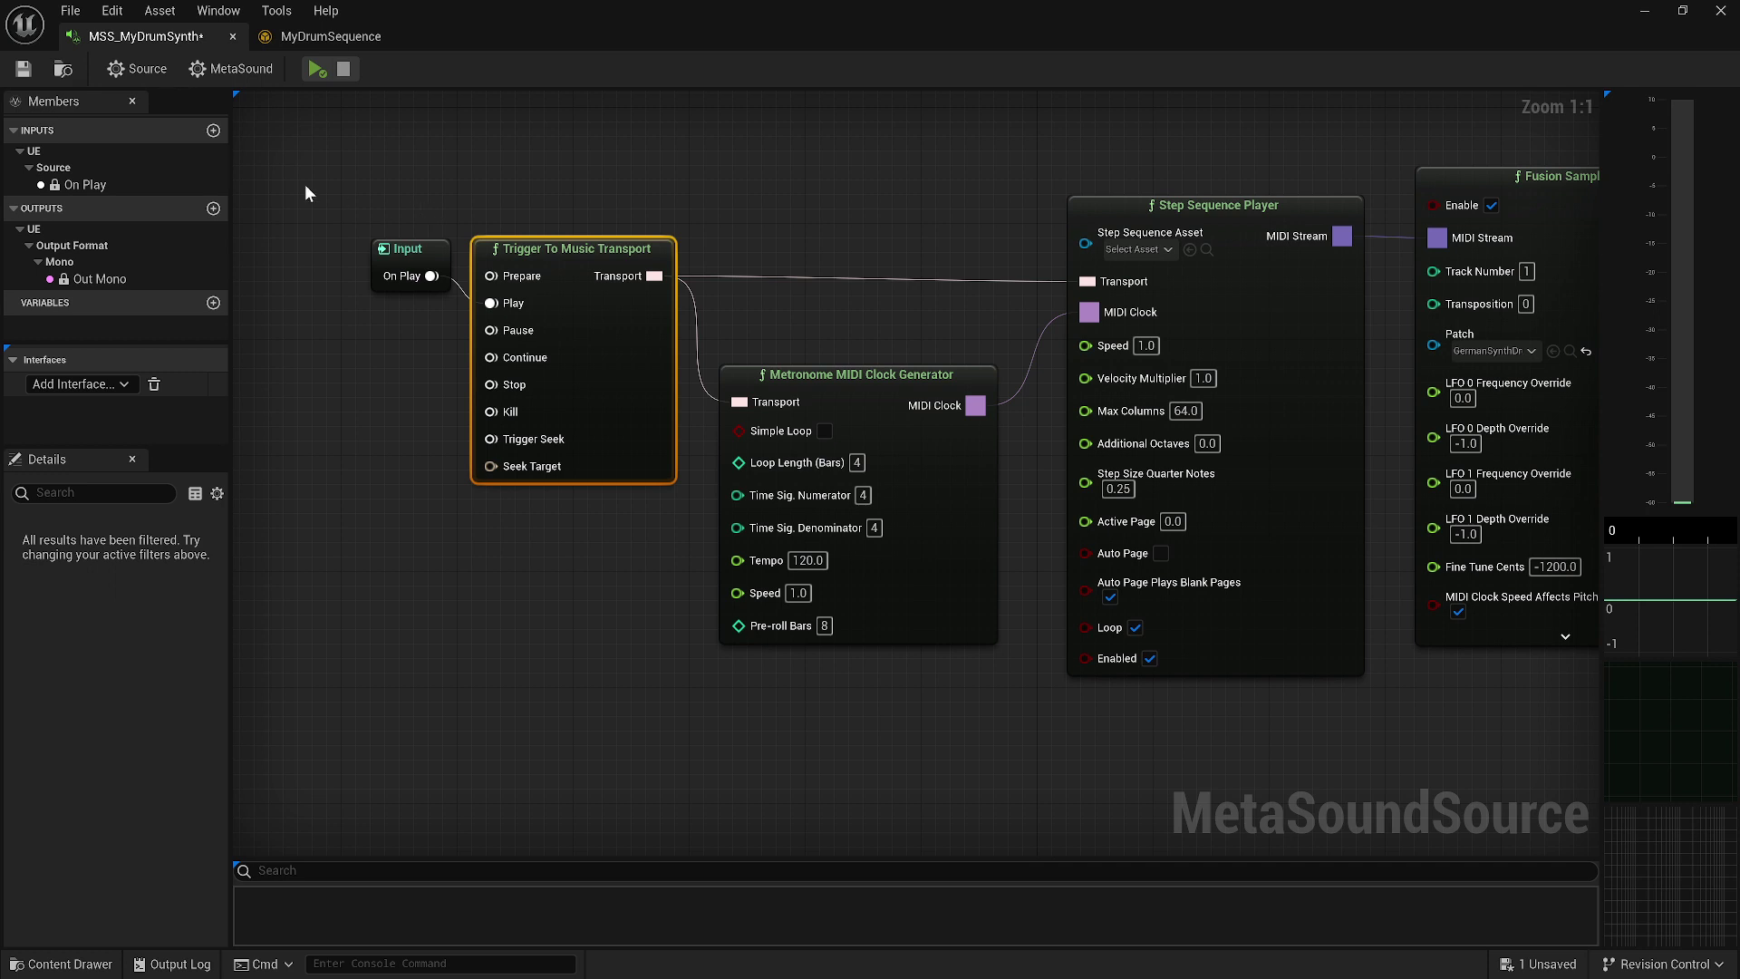
drag(305, 186, 626, 294)
drag(524, 248, 544, 269)
click(805, 313)
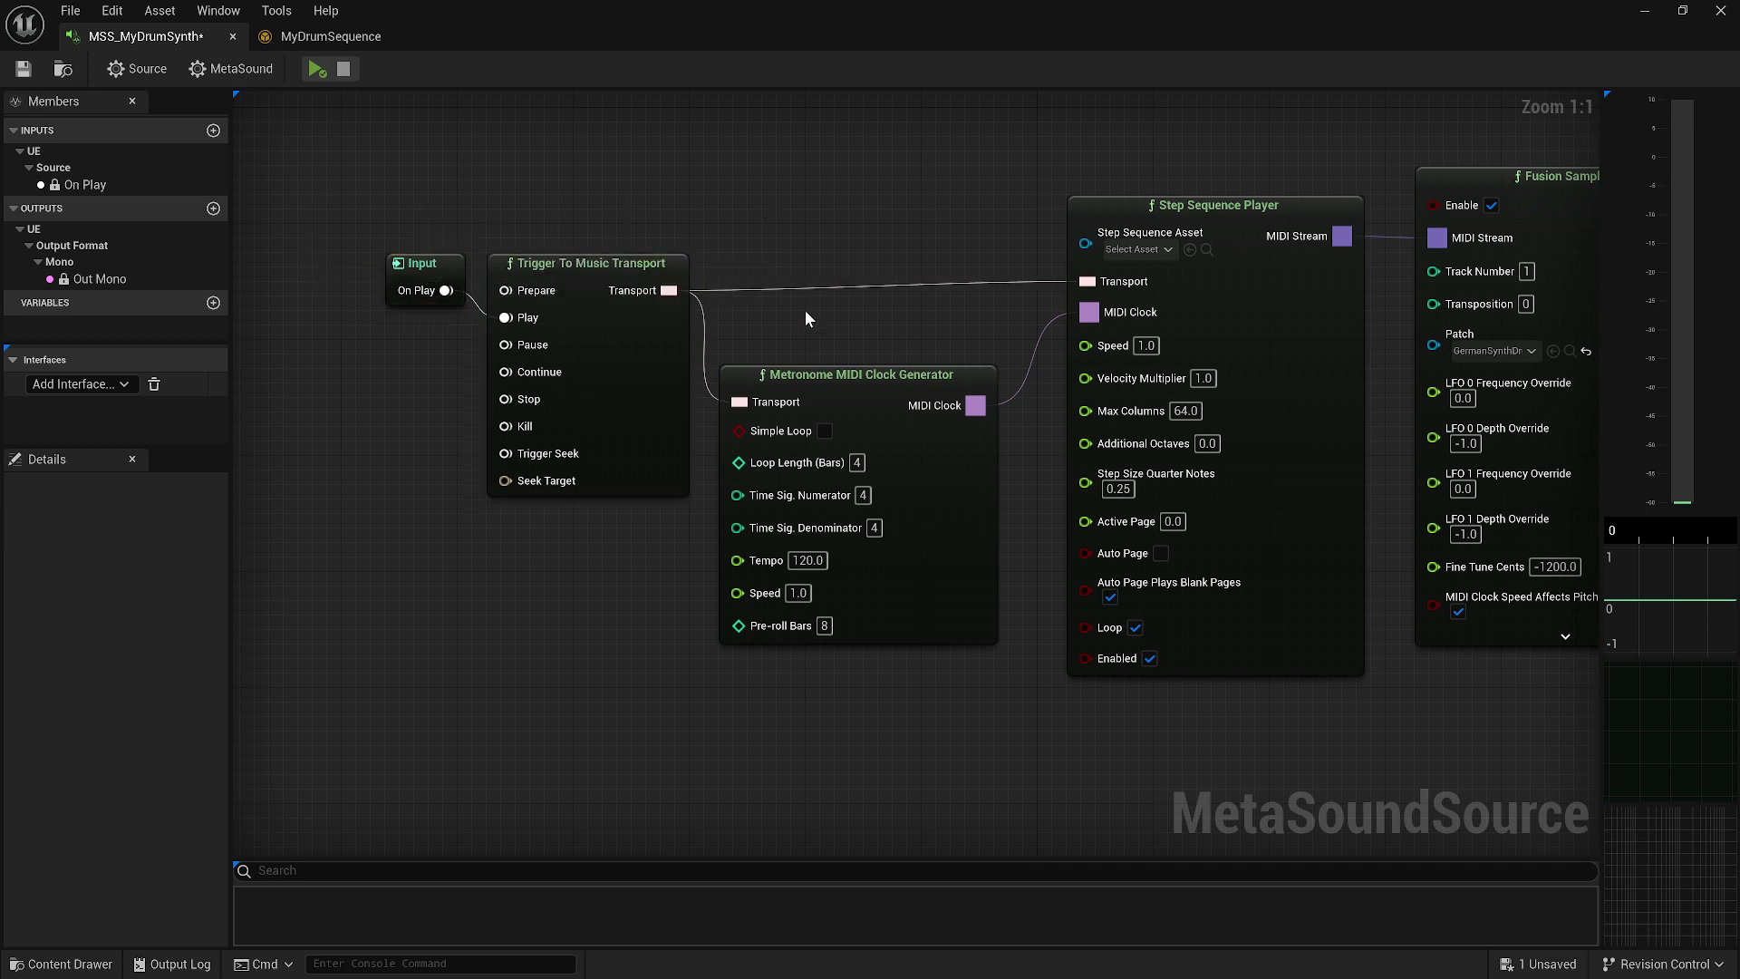
drag(859, 376, 874, 380)
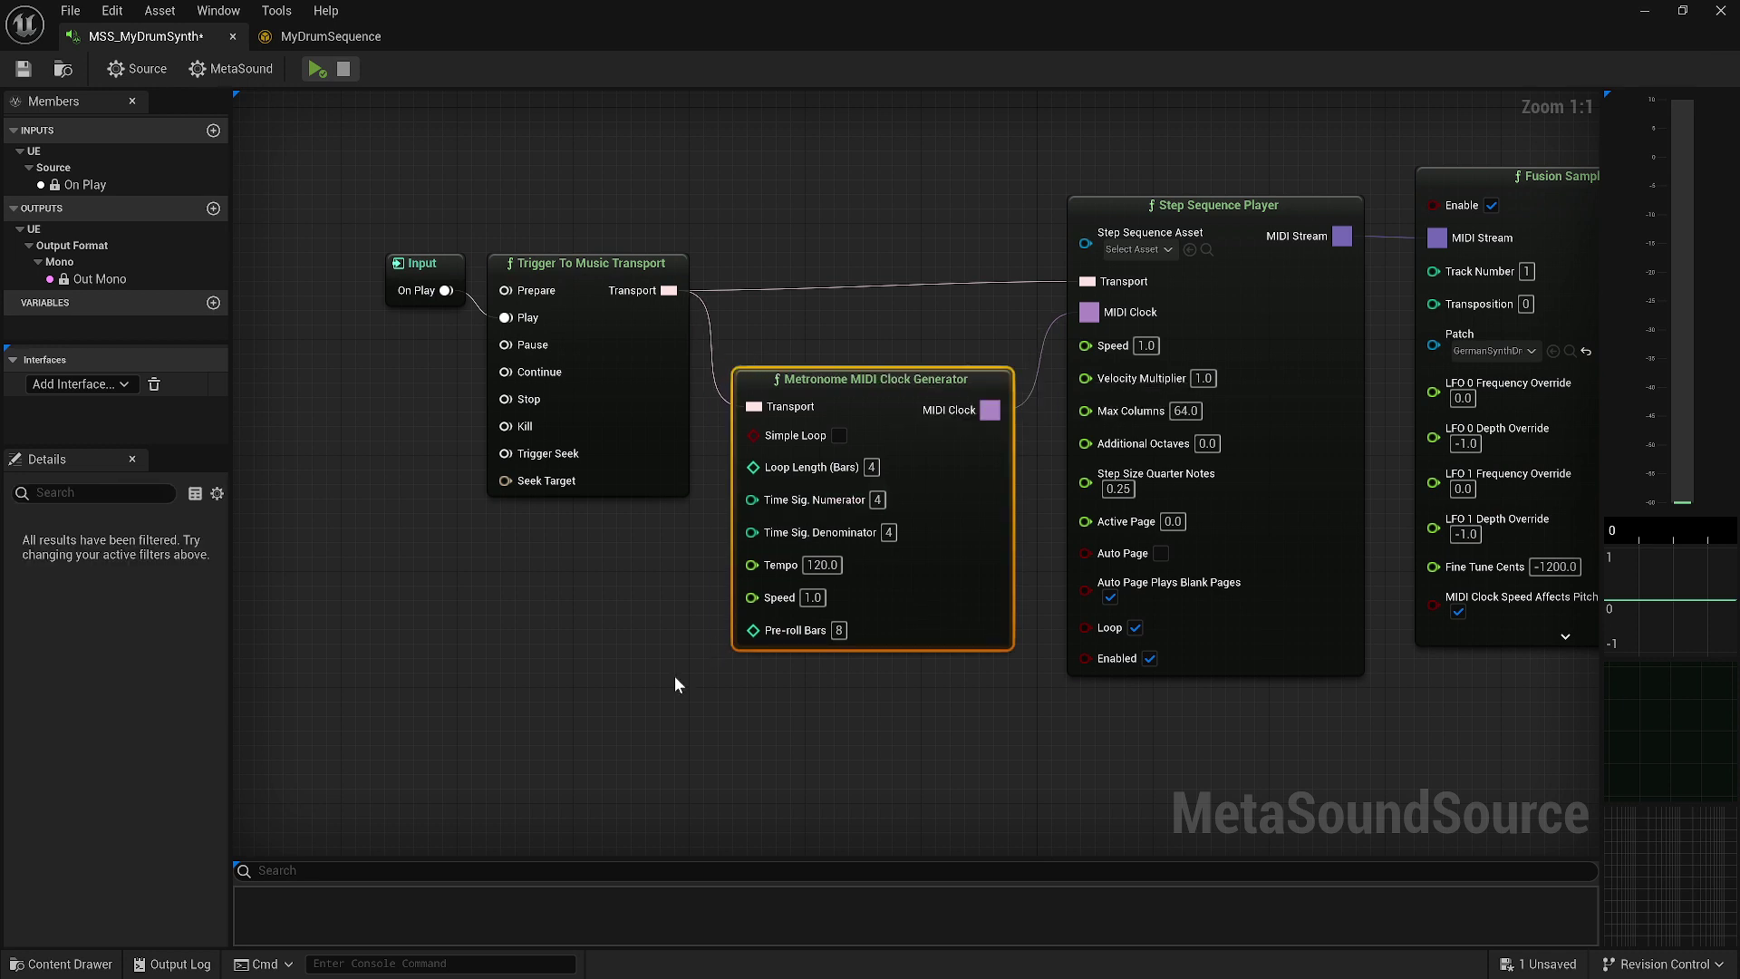
click(762, 696)
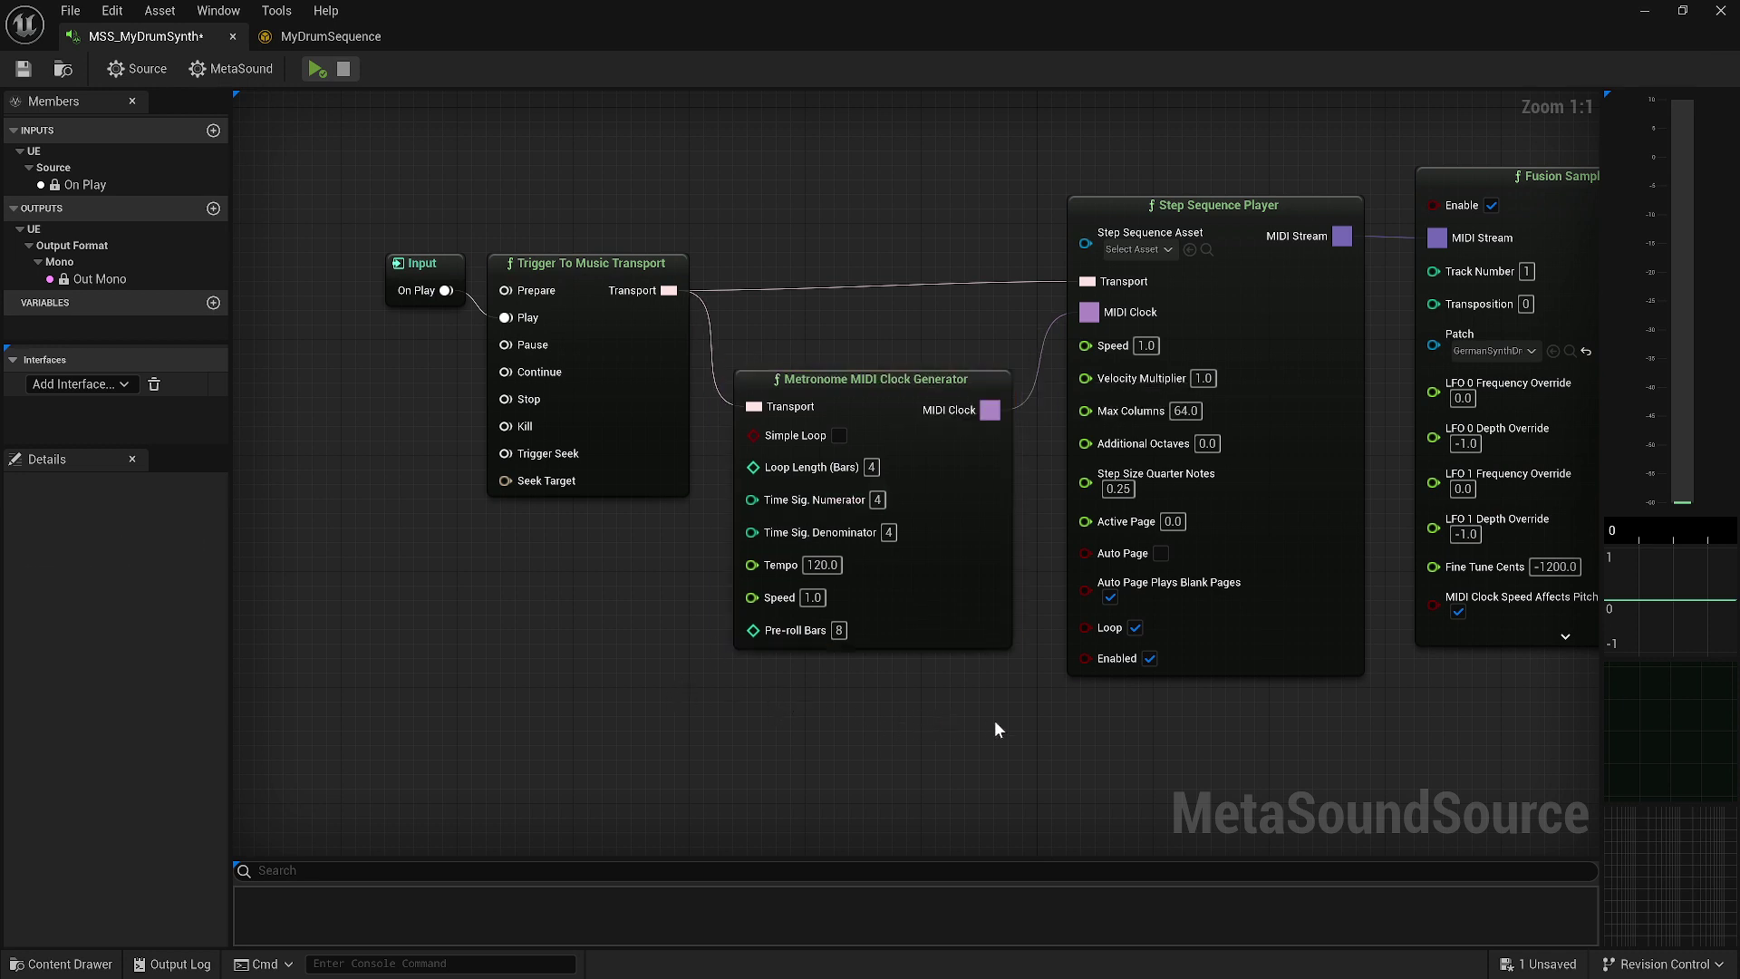
Step: Promote the Metronome MIDI Clock Generator's Tempo to a graph input, set its range to 30–300, and save the MetaSound
drag(751, 564, 488, 638)
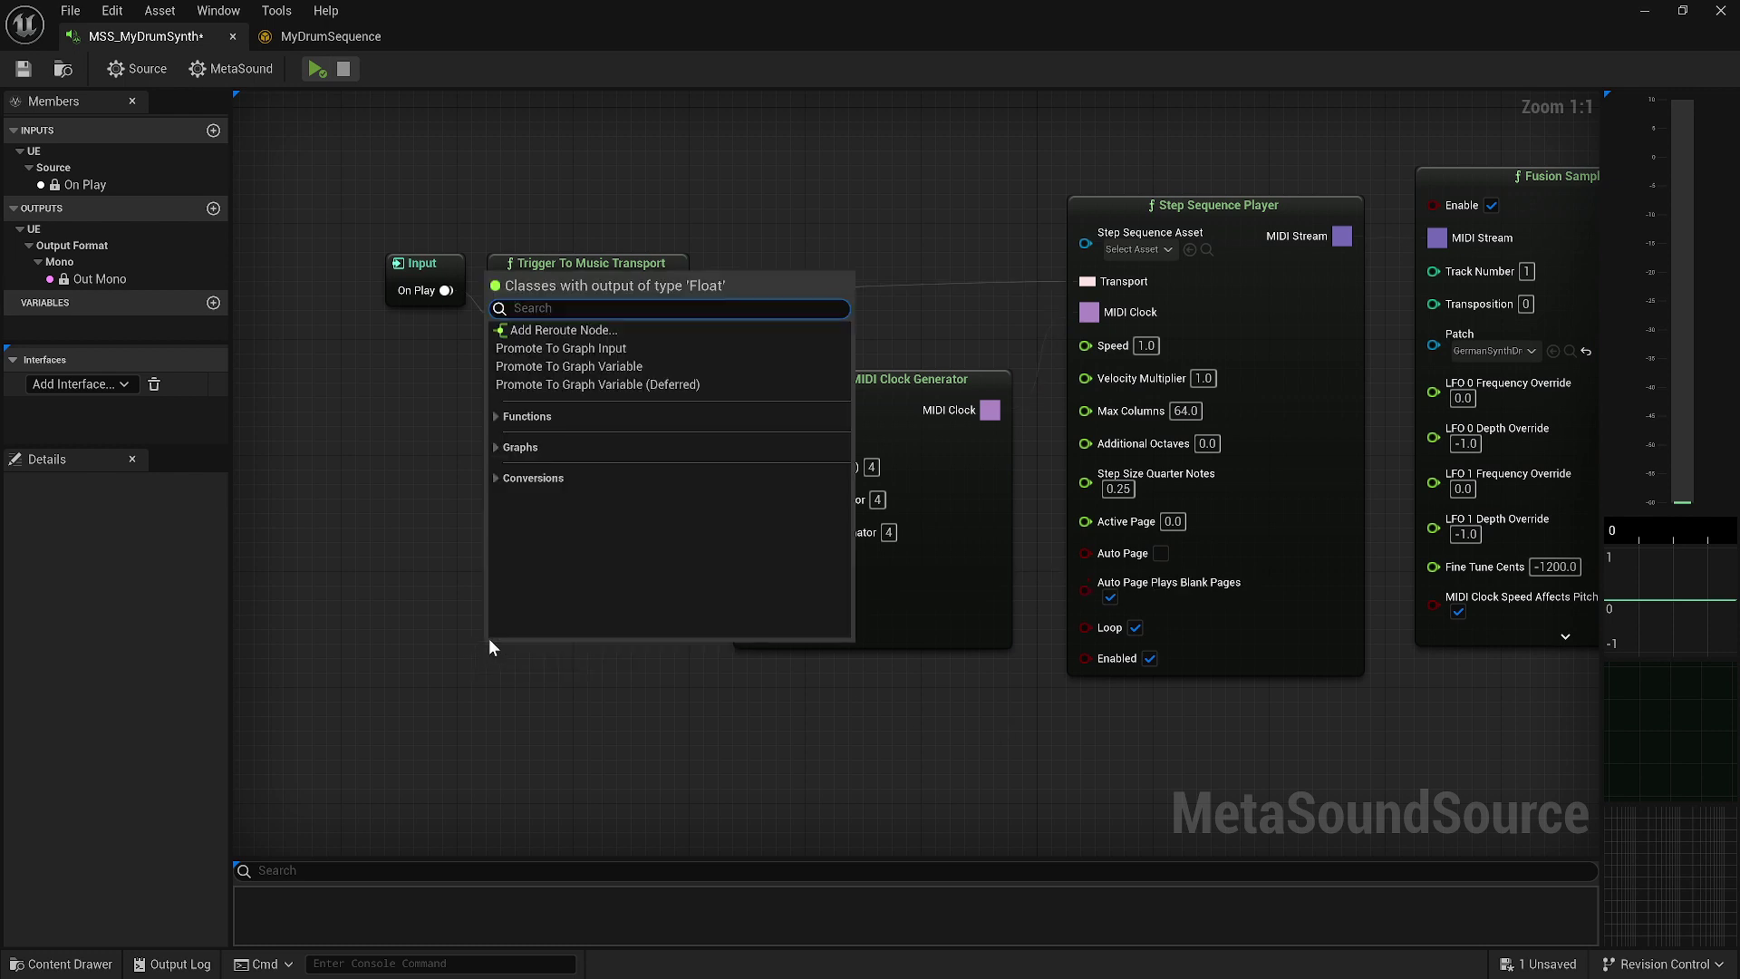
click(567, 348)
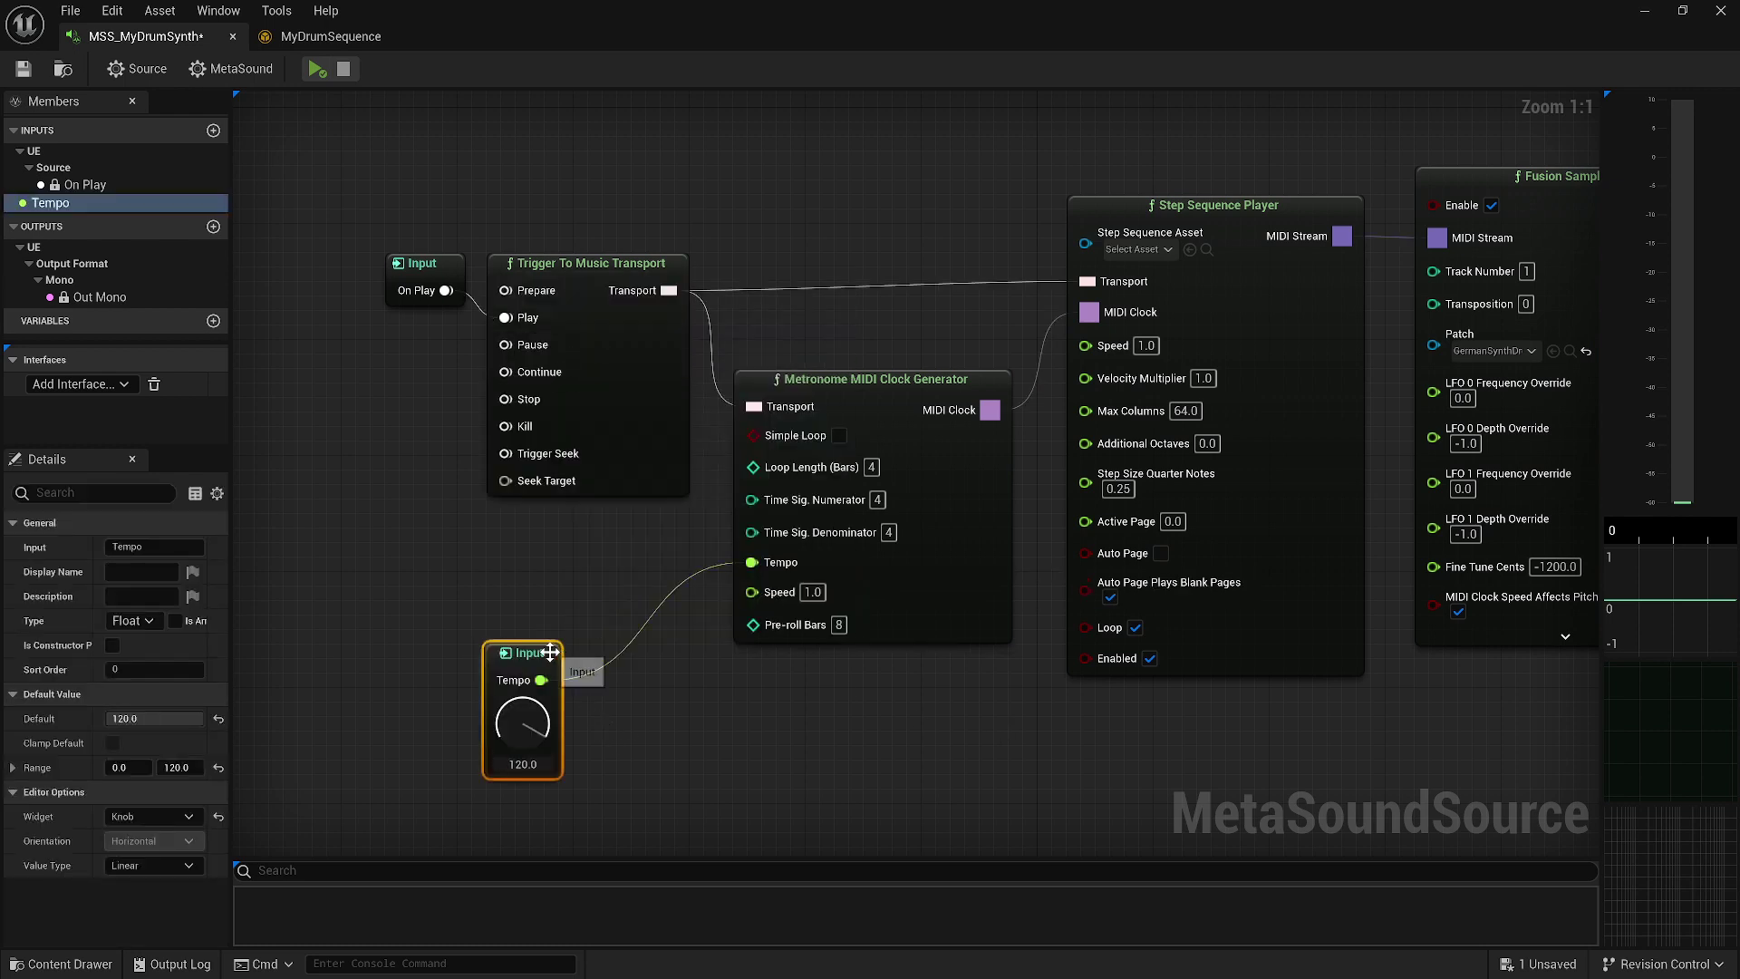
click(148, 767)
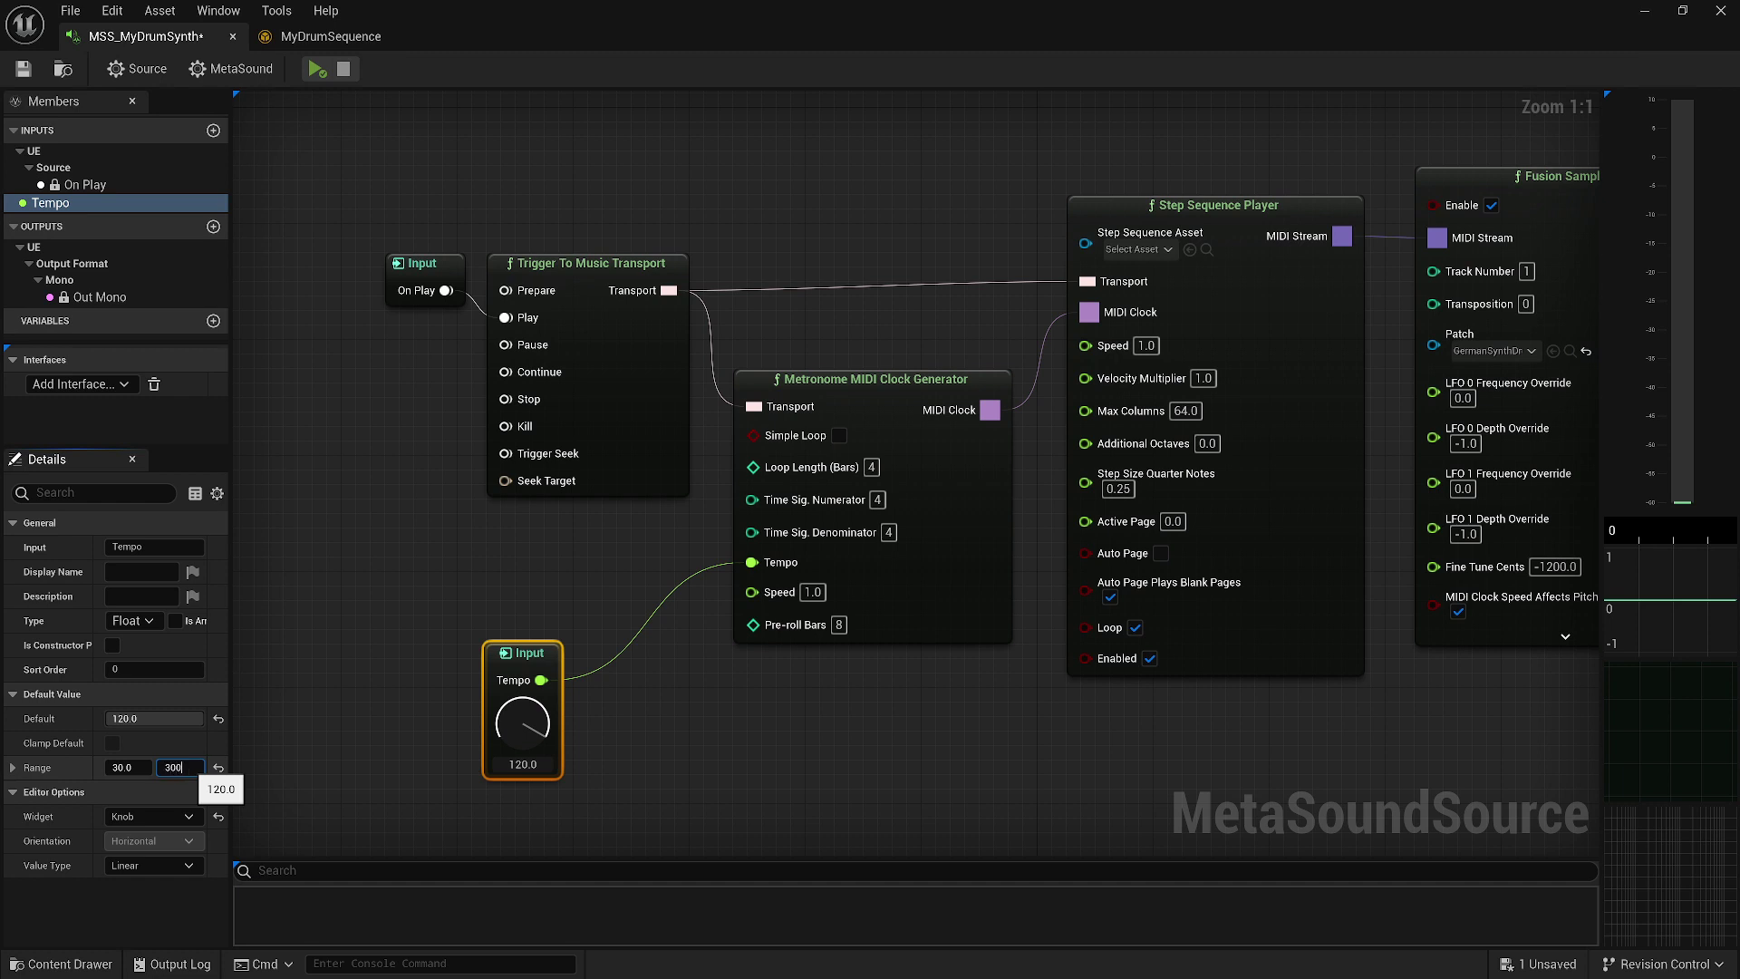
key(Return)
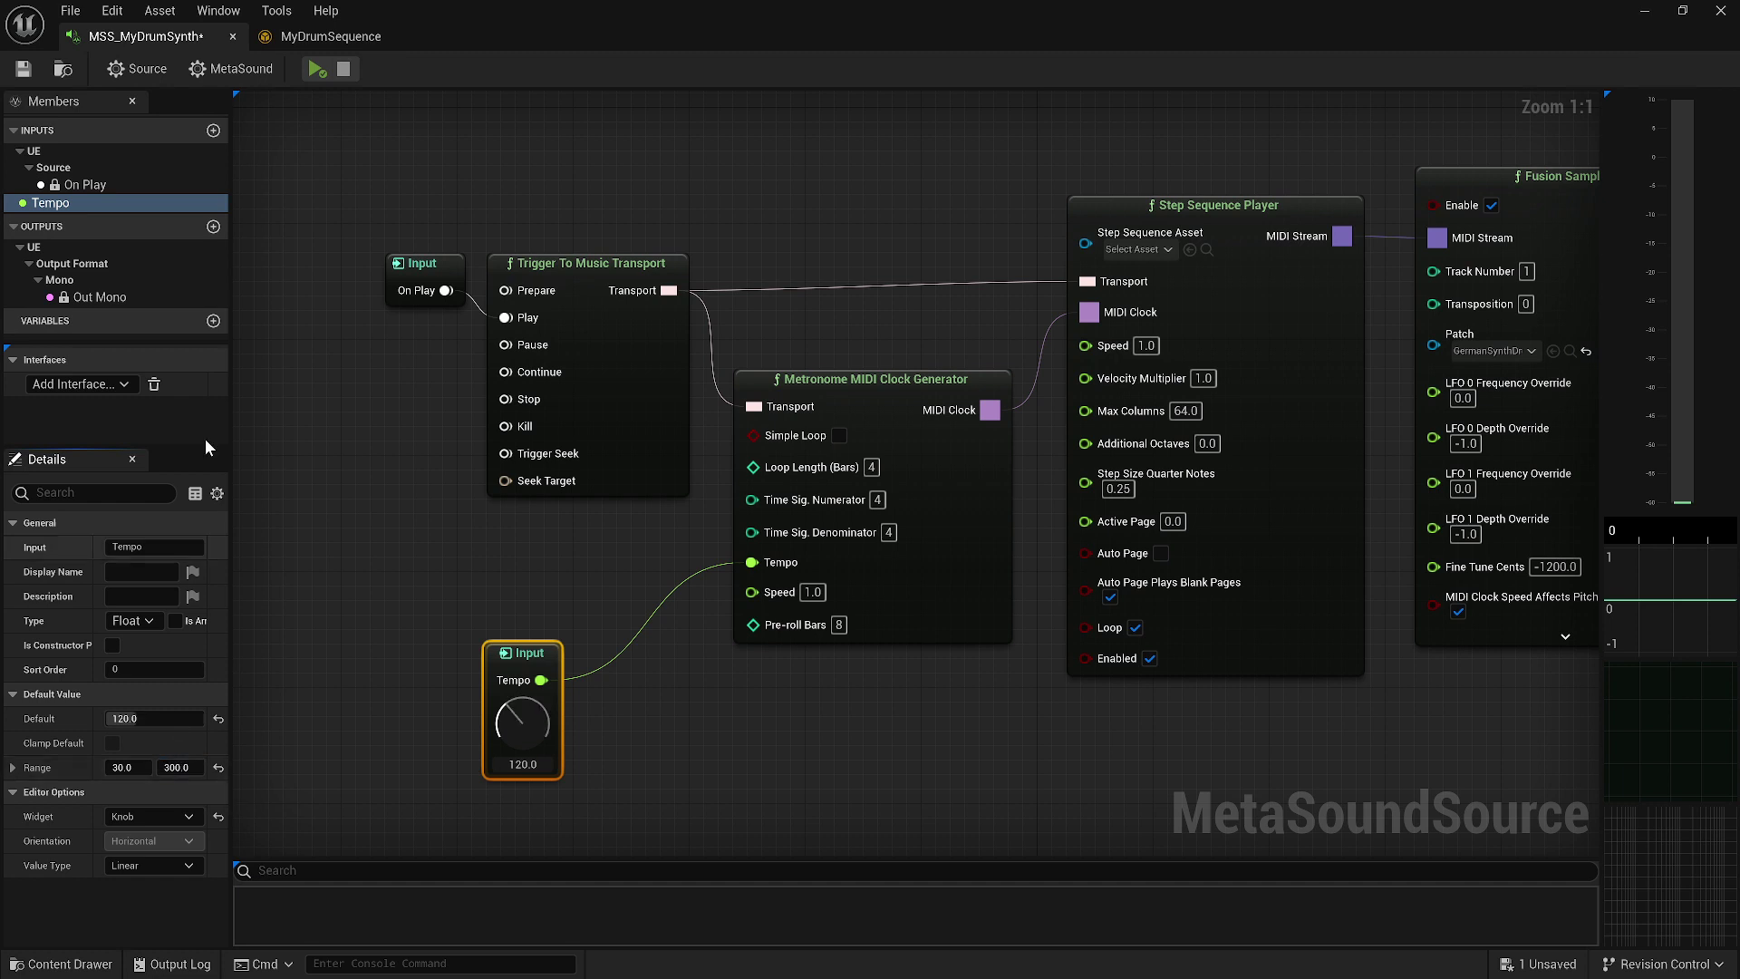
click(23, 71)
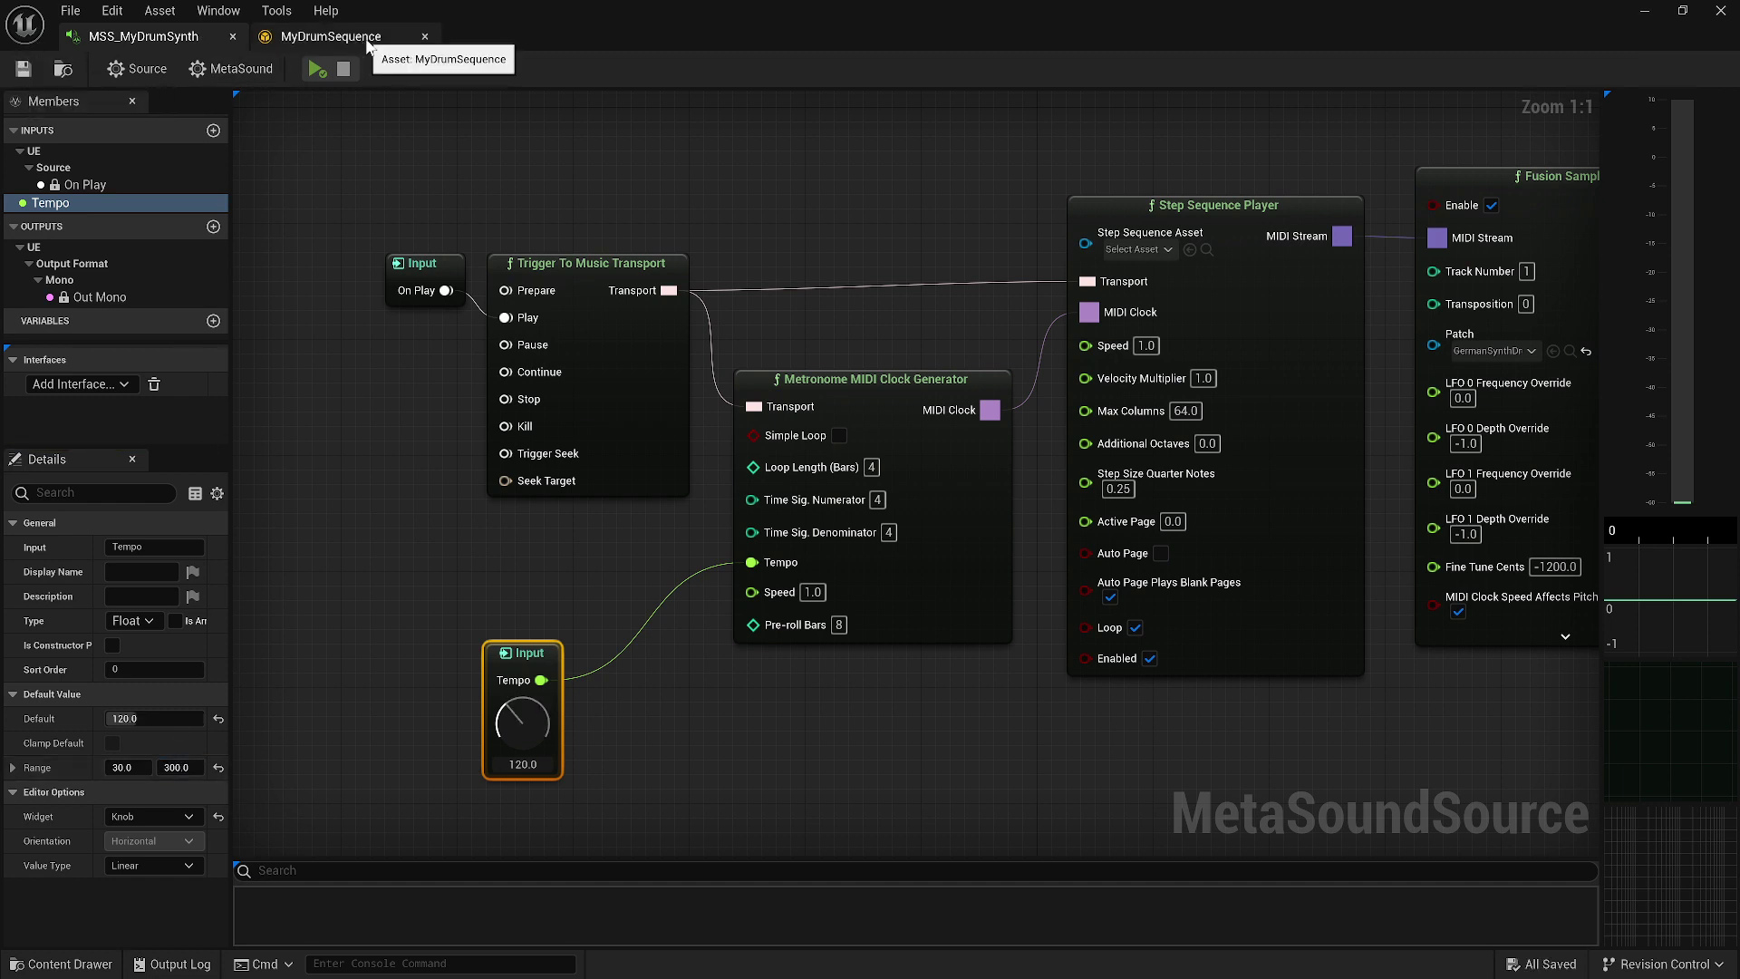
Step: Assign MyDrumSequence as the Step Sequence Player's Step Sequence Asset and save the MetaSound
right_drag(1156, 156, 1080, 169)
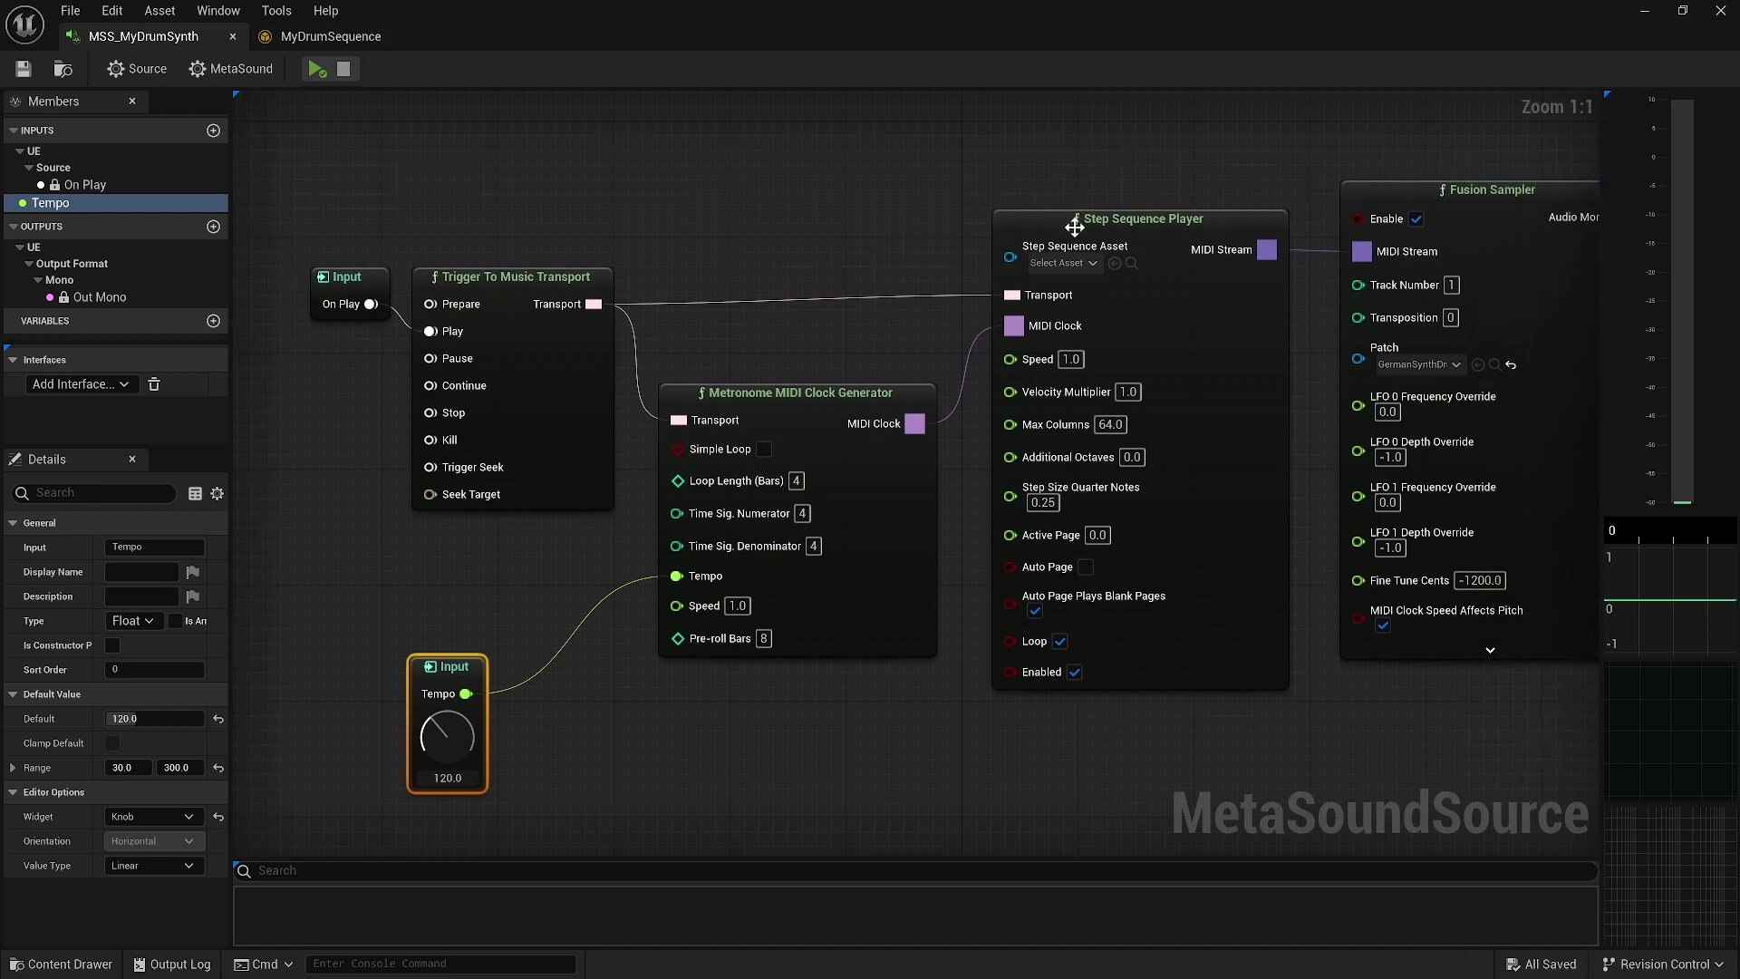
click(1086, 264)
click(1166, 408)
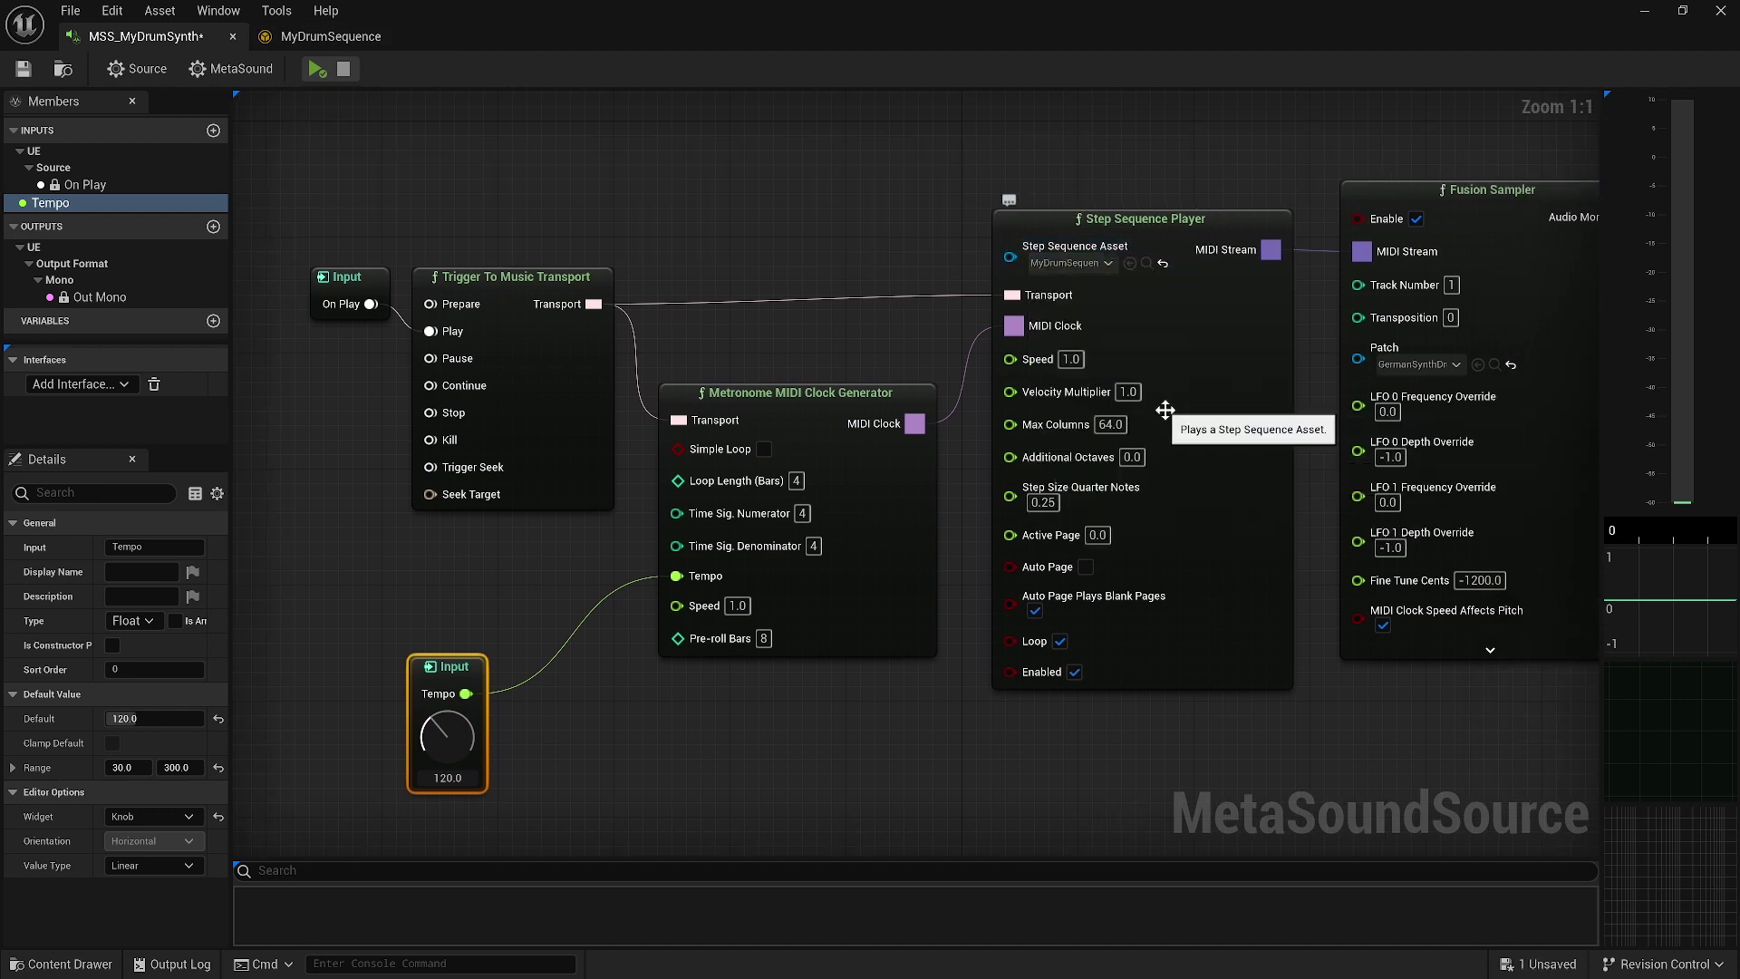
click(23, 73)
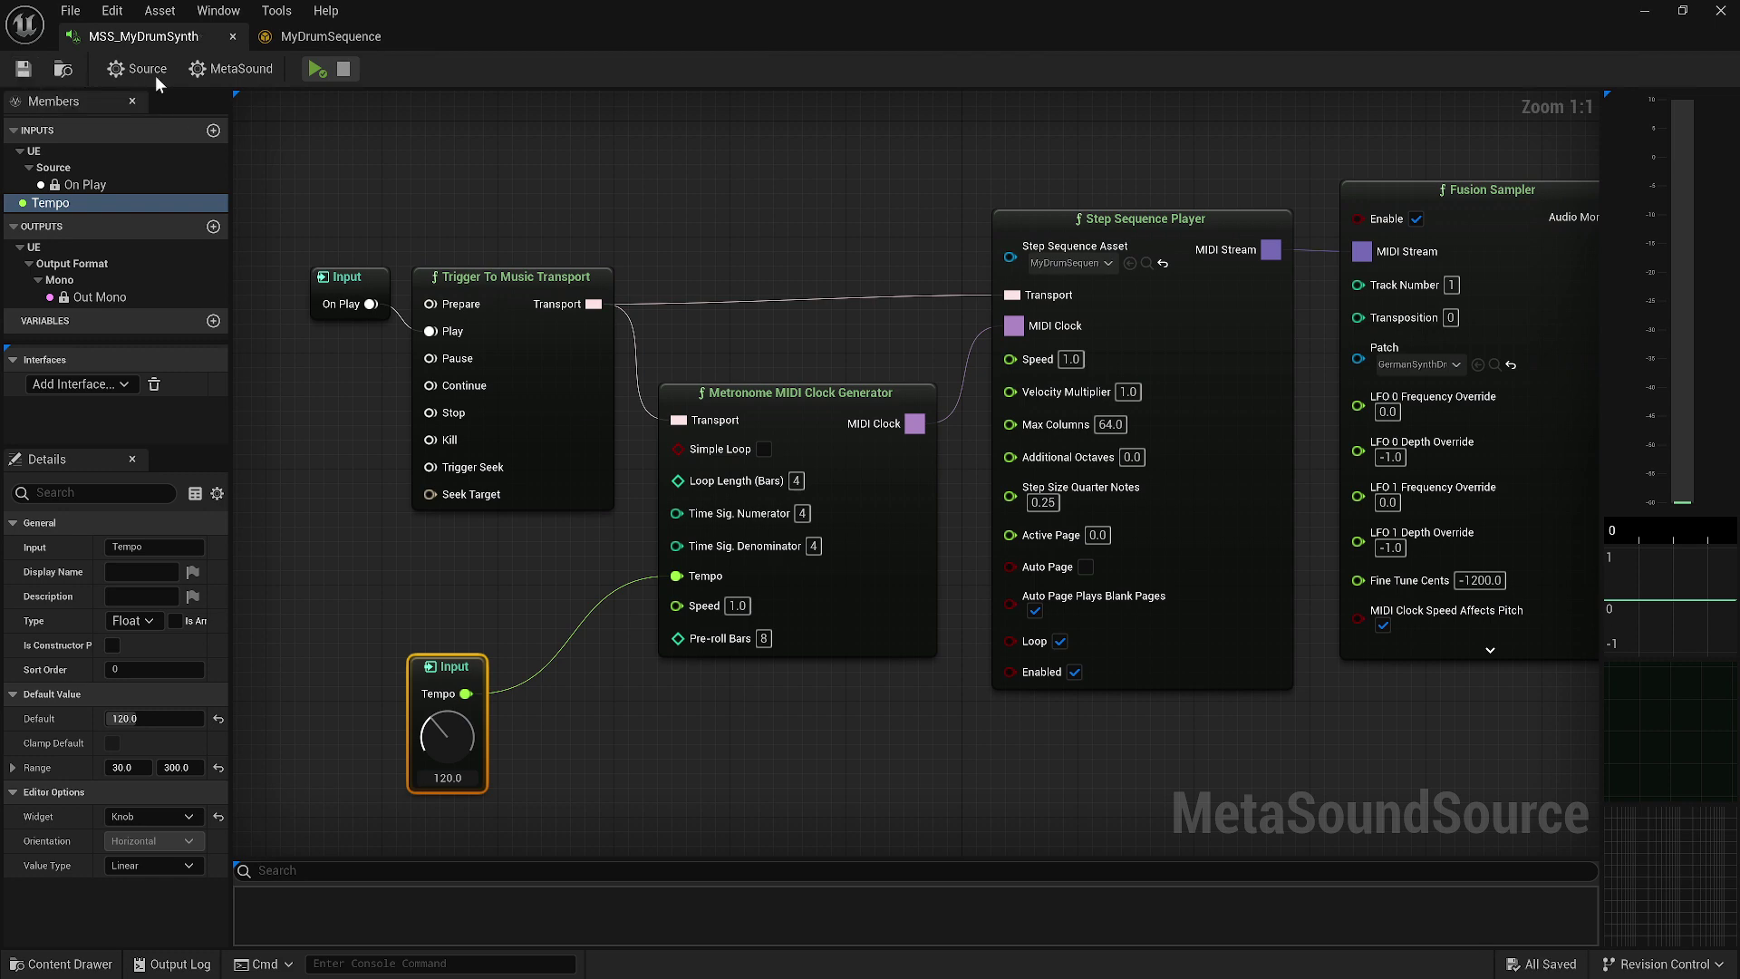
Step: Compare the step table of MyDrumSequence with the Step Sequence Player's Step Size Quarter Notes setting
click(362, 36)
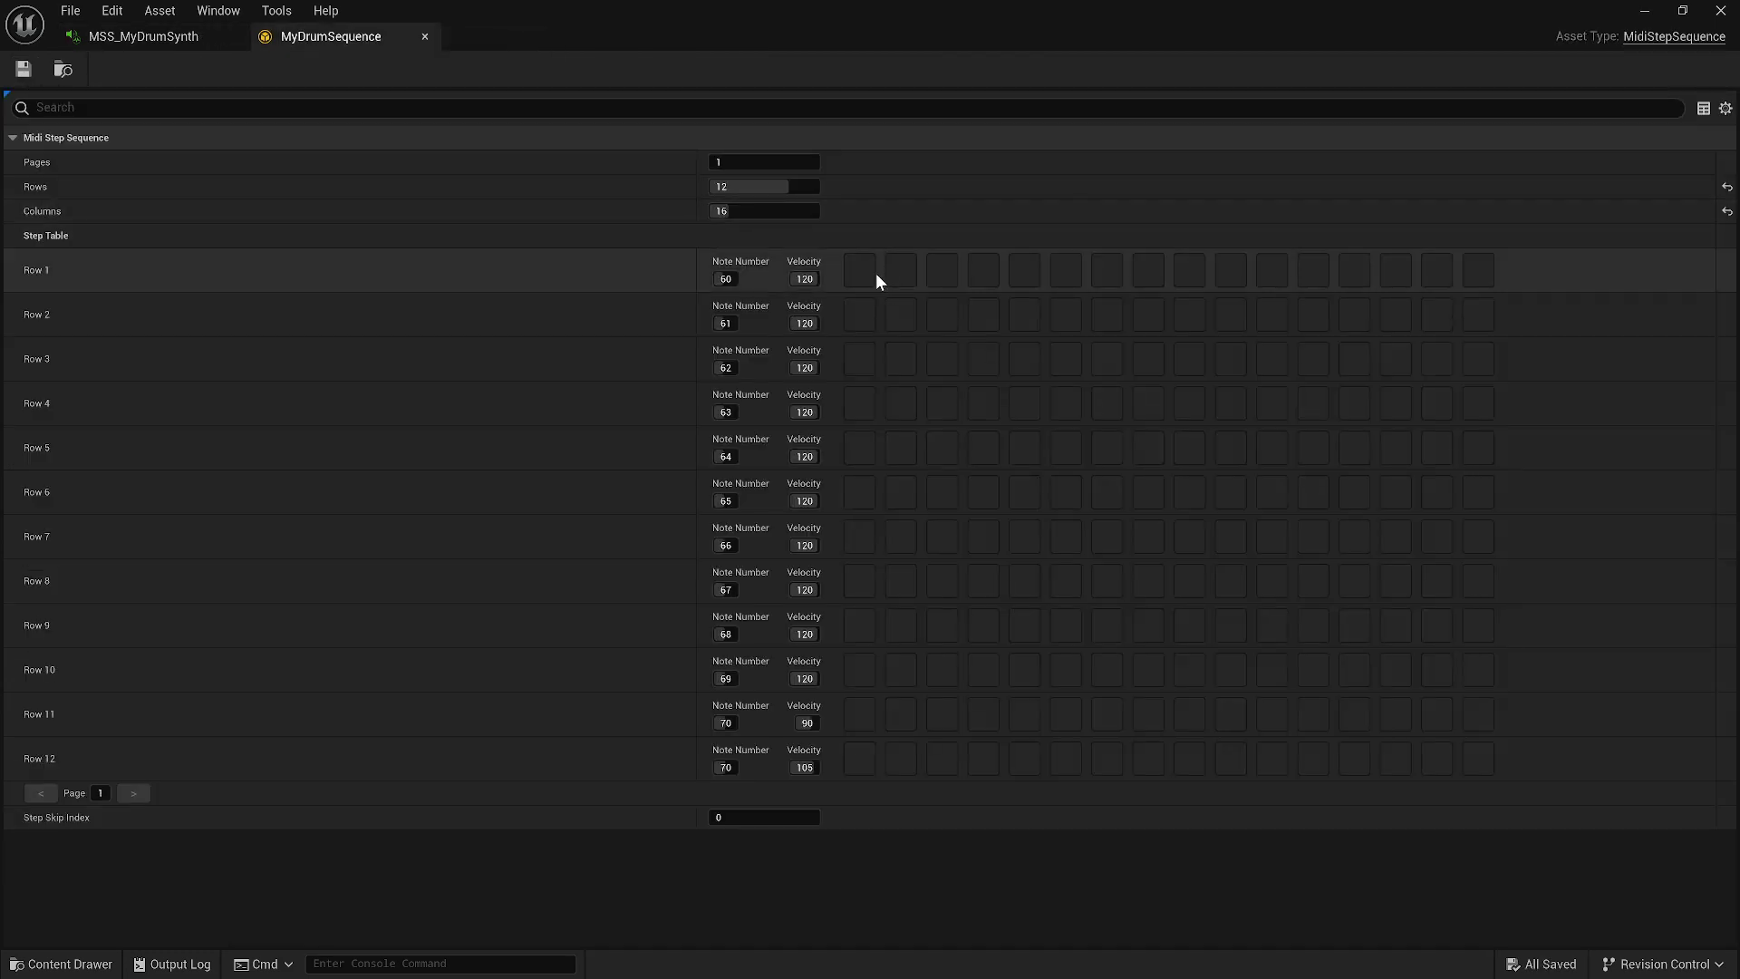
click(143, 36)
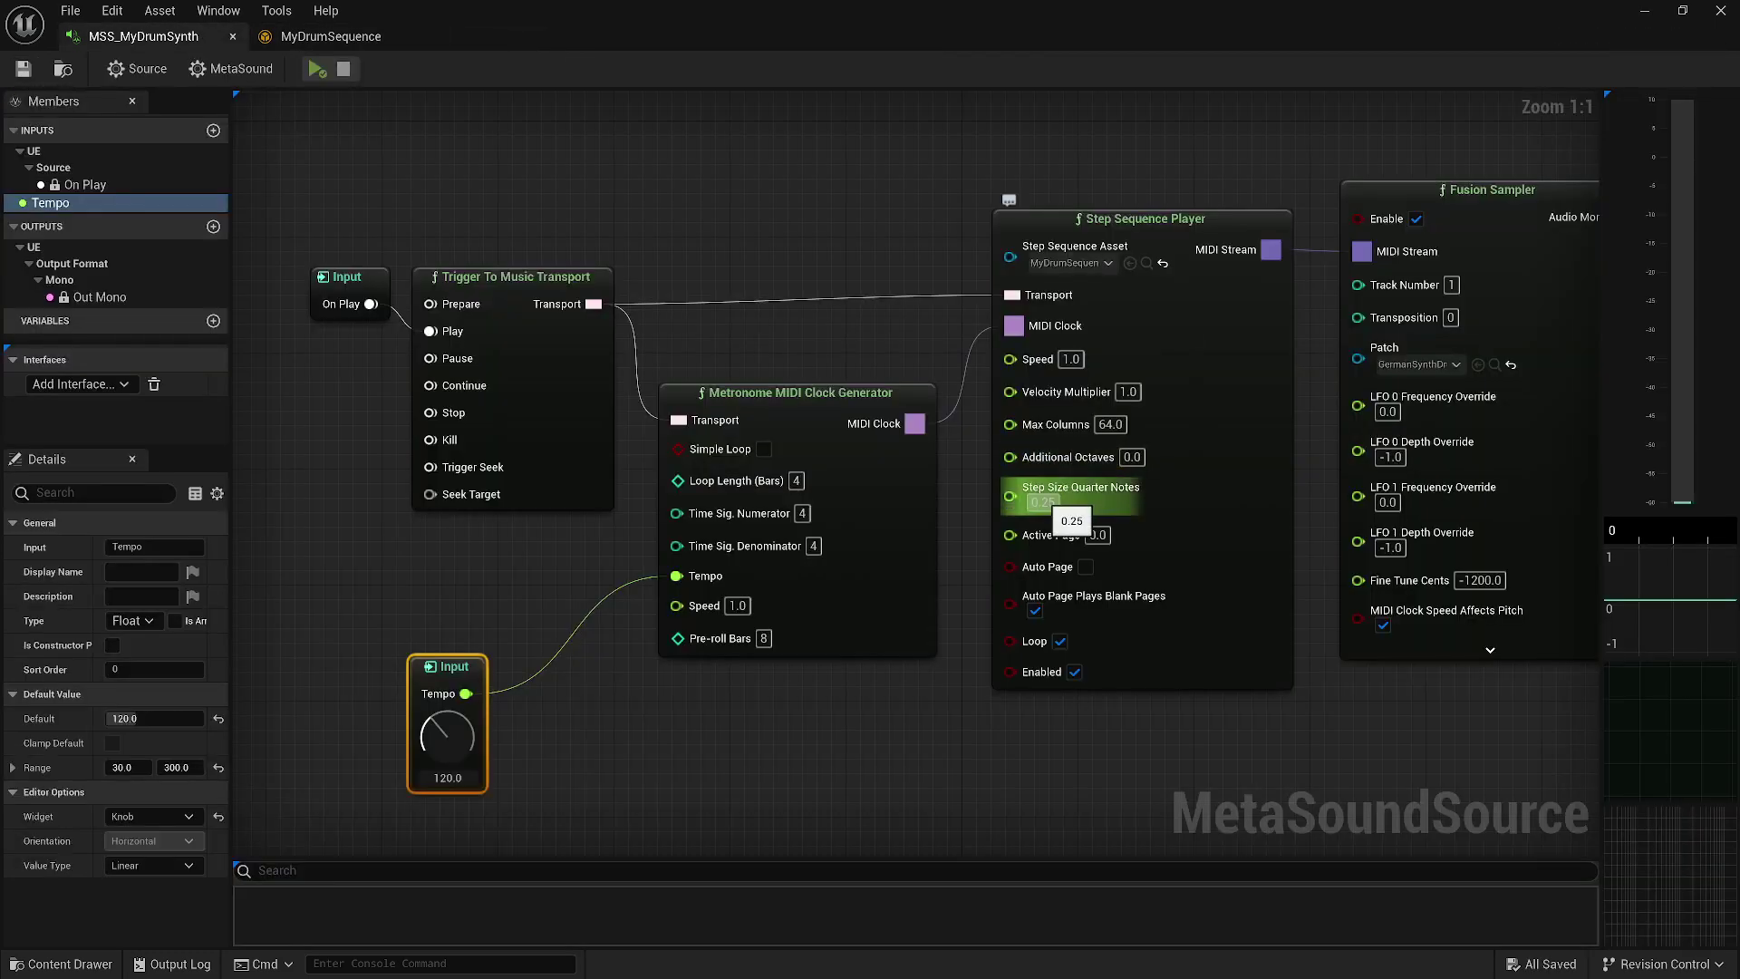
drag(1042, 502, 1092, 520)
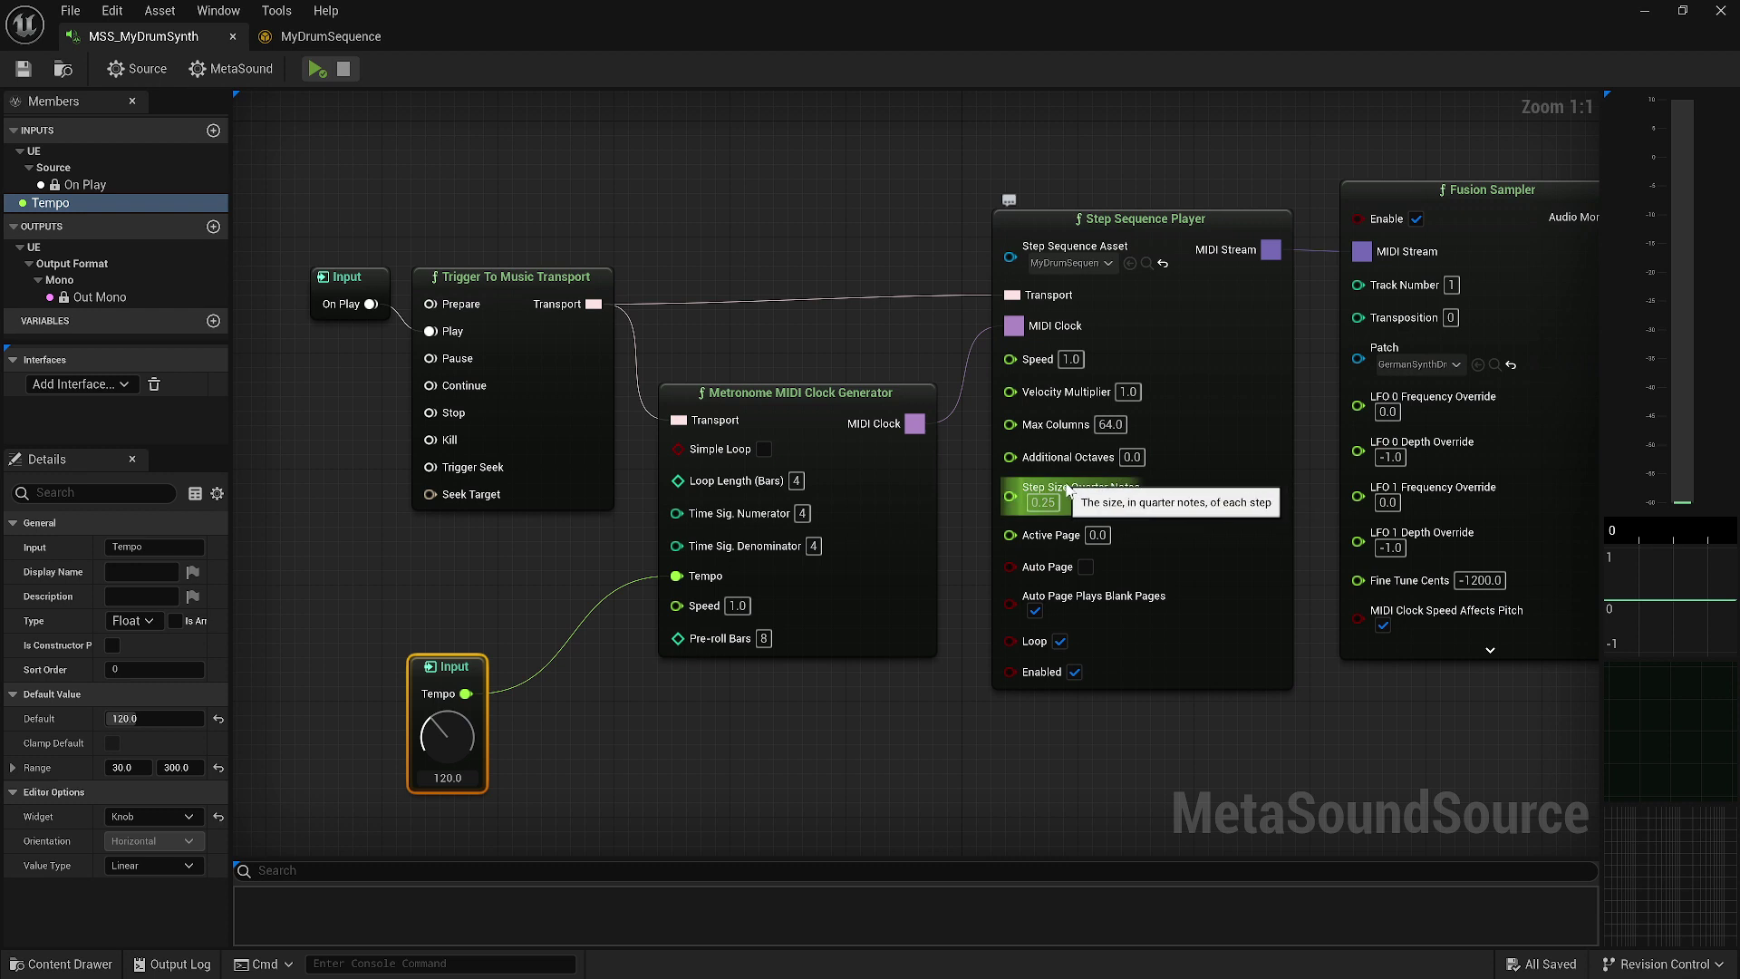
Step: Enable steps 1, 5, 9 and 13 in Row 1 of MyDrumSequence and save the sequence
click(367, 36)
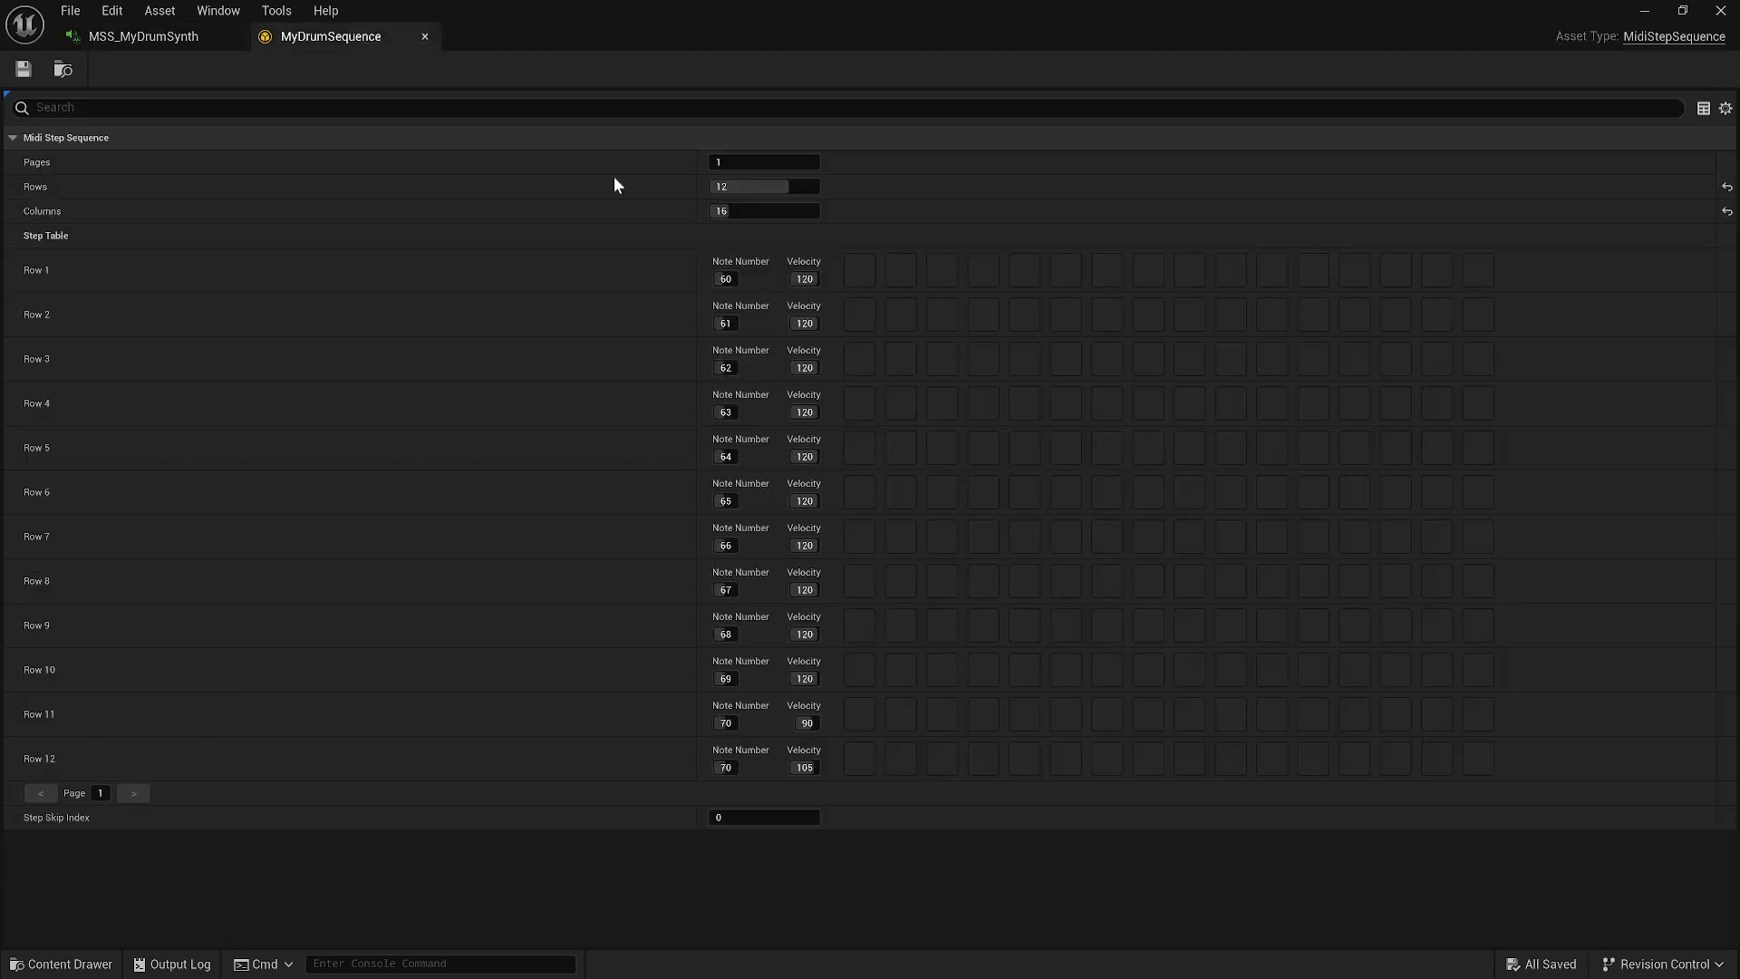
click(862, 275)
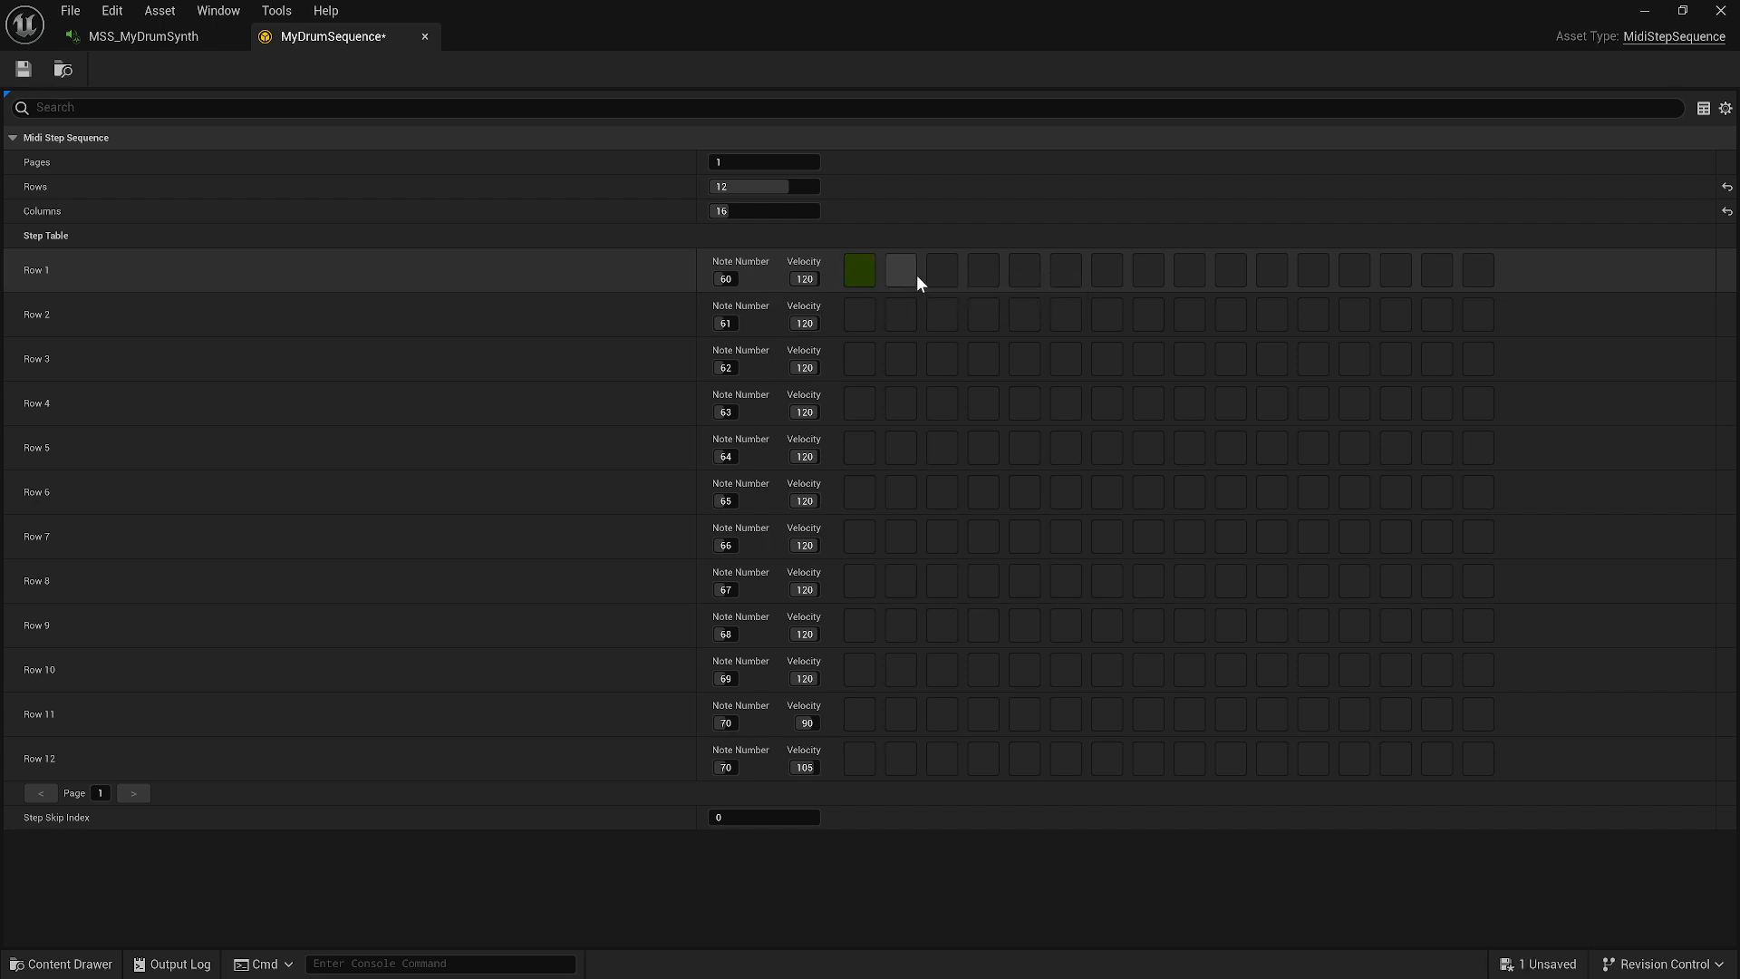
click(1022, 275)
click(1186, 277)
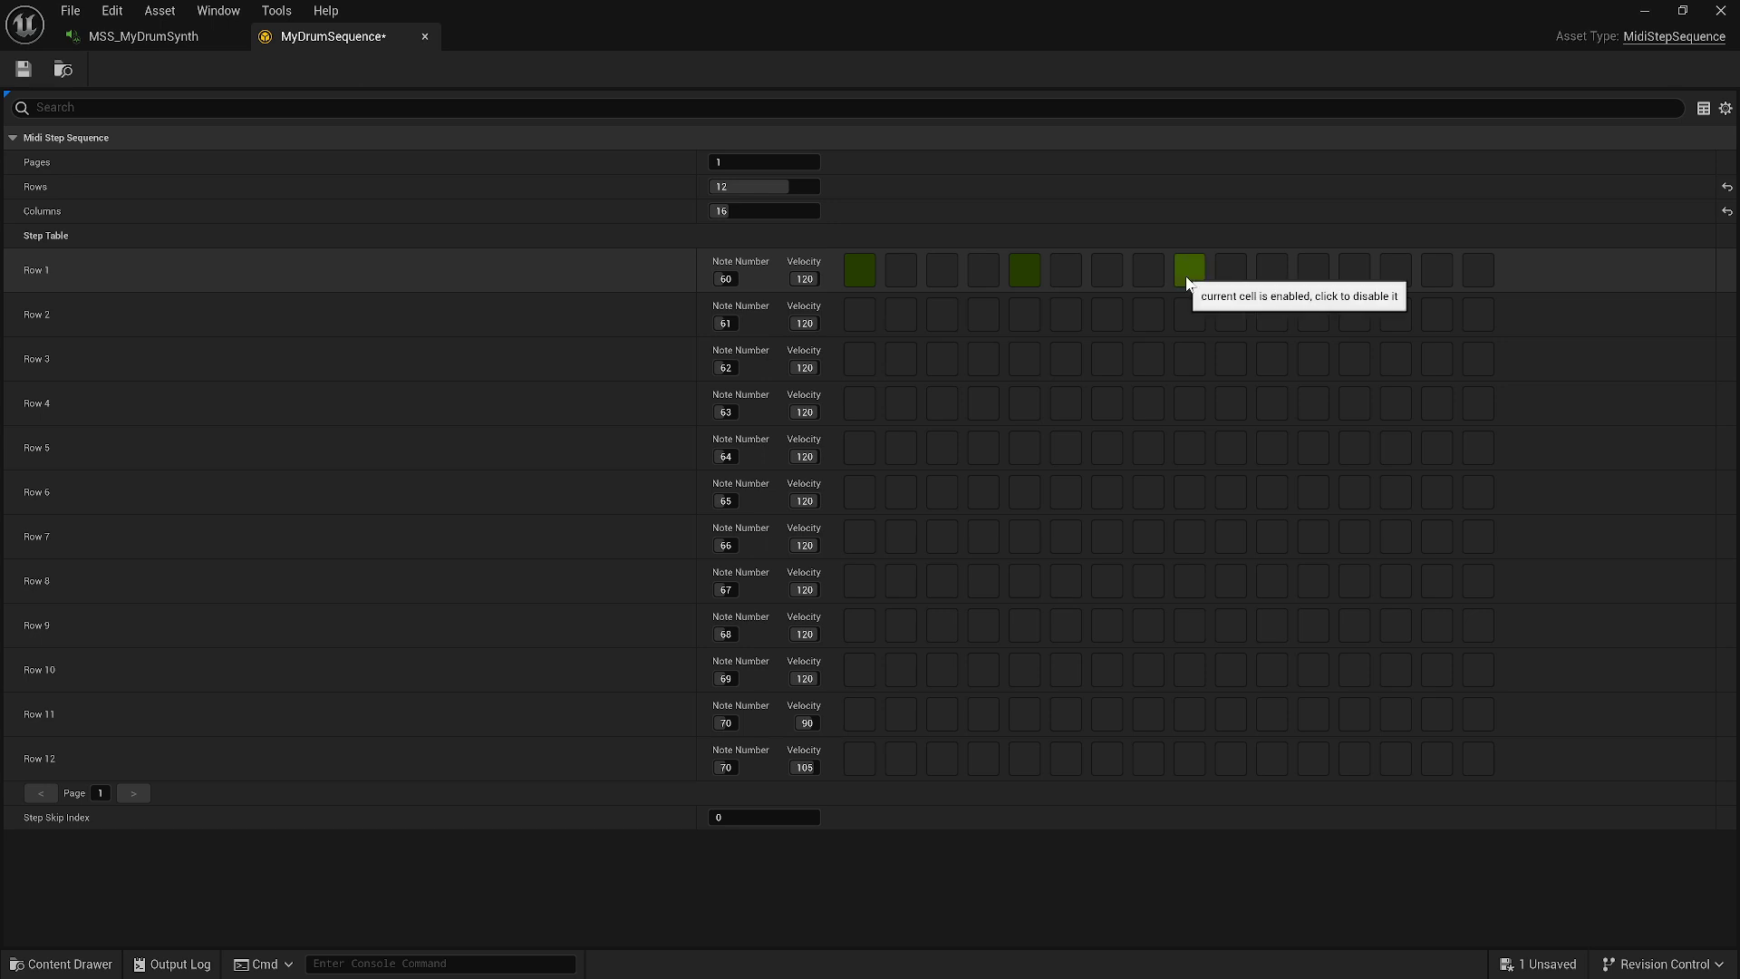
click(1352, 274)
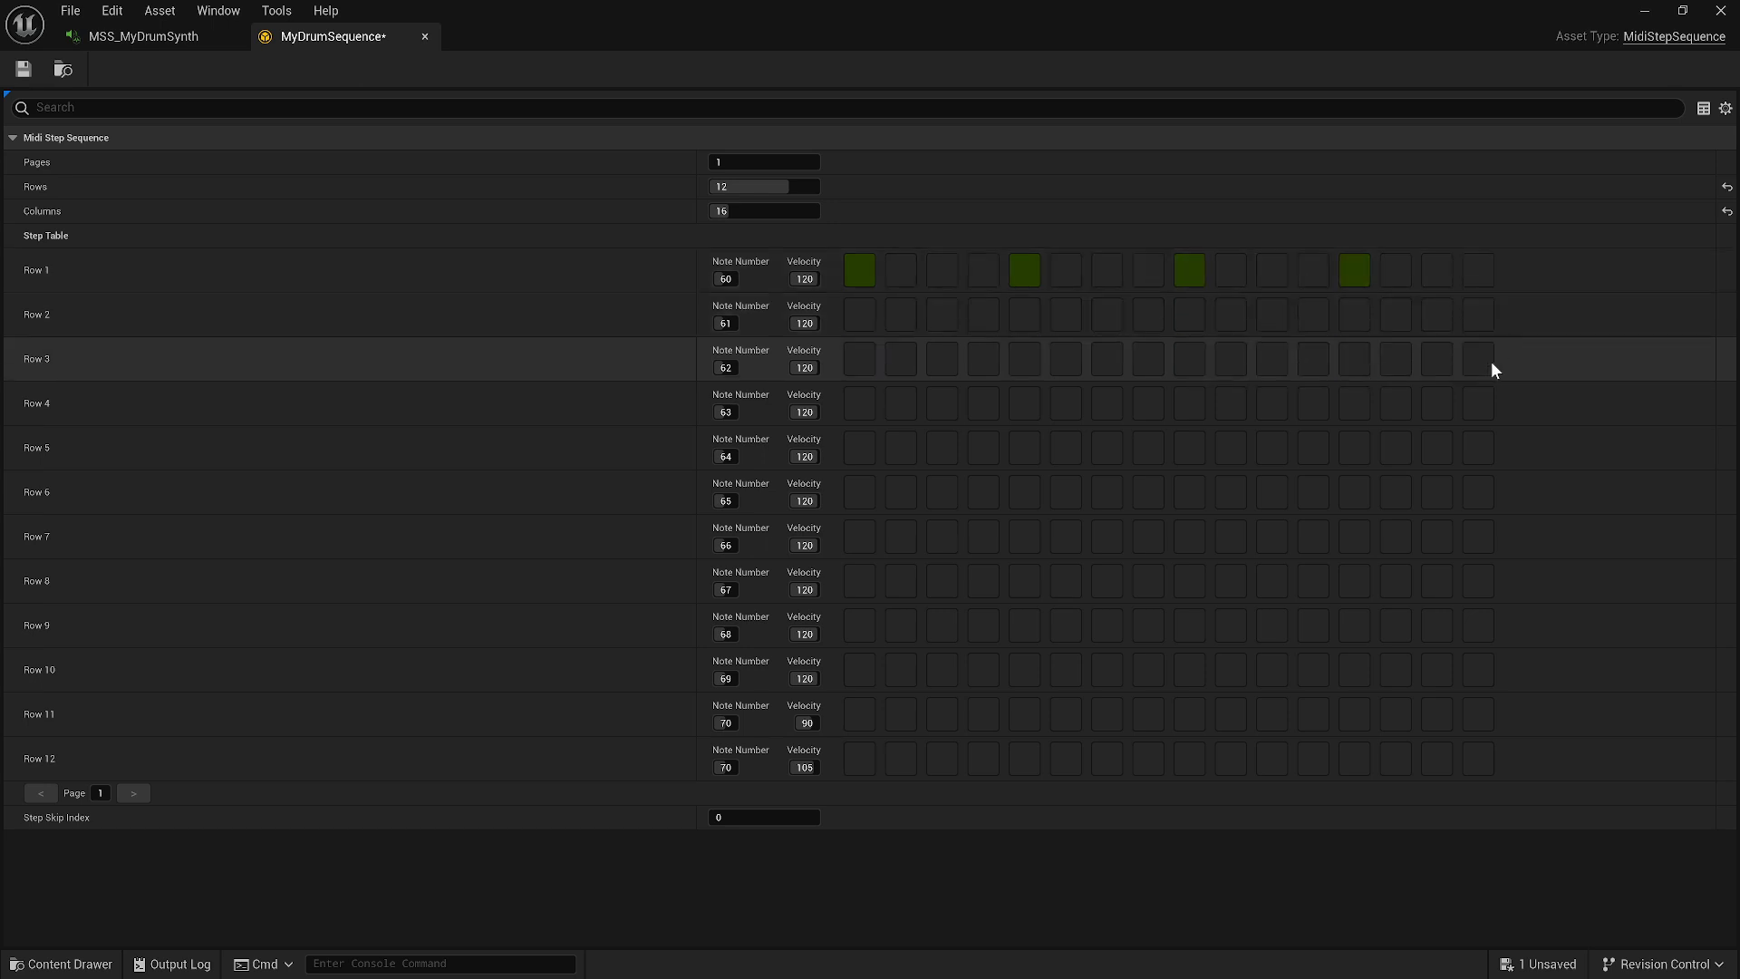
click(24, 71)
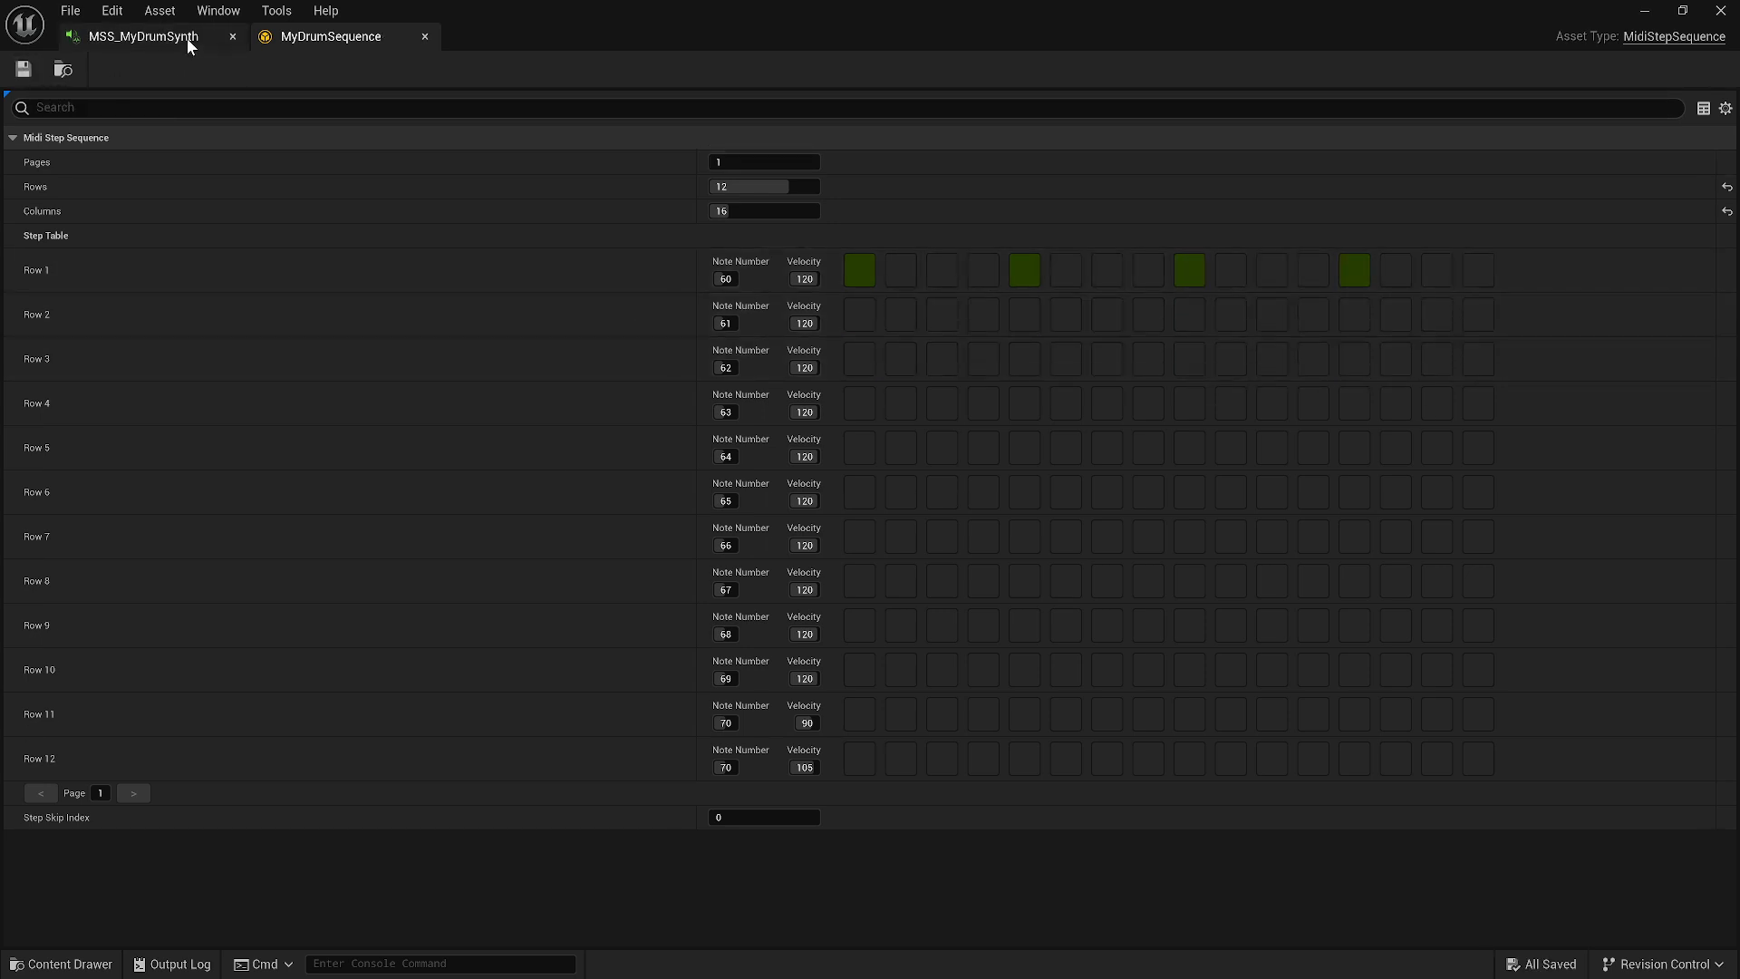
Step: Play MSS_MyDrumSynth to audition the Row 1 beat, and stop playback
click(145, 36)
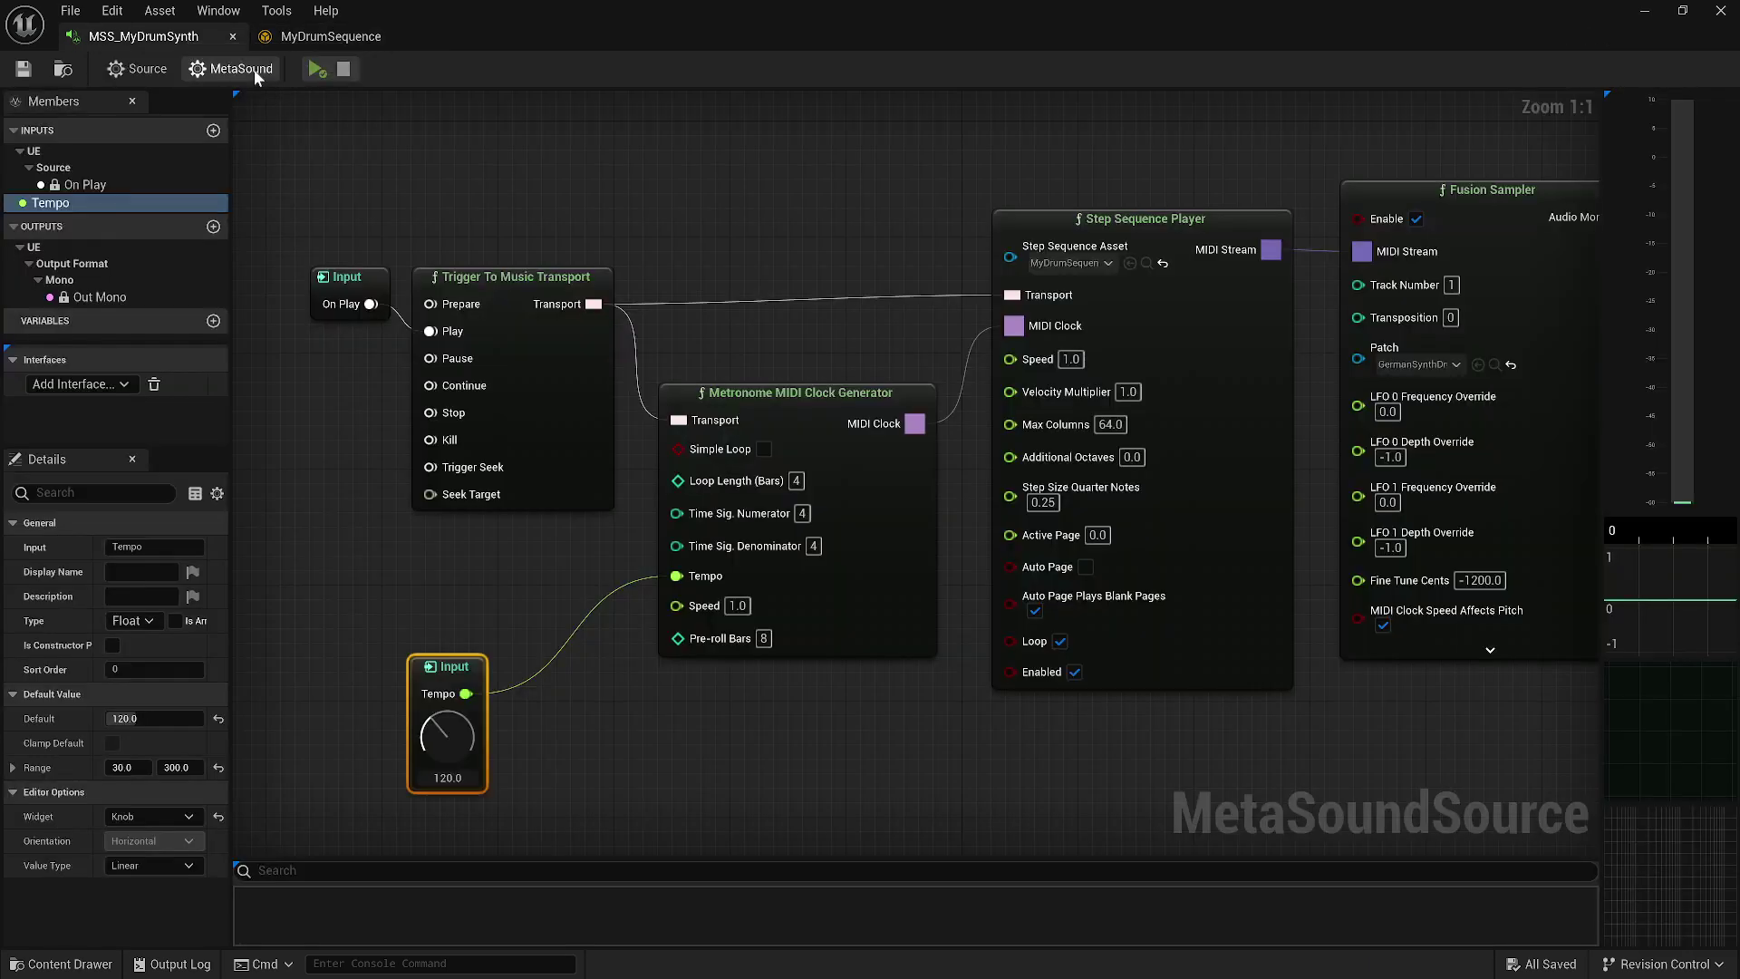
click(312, 69)
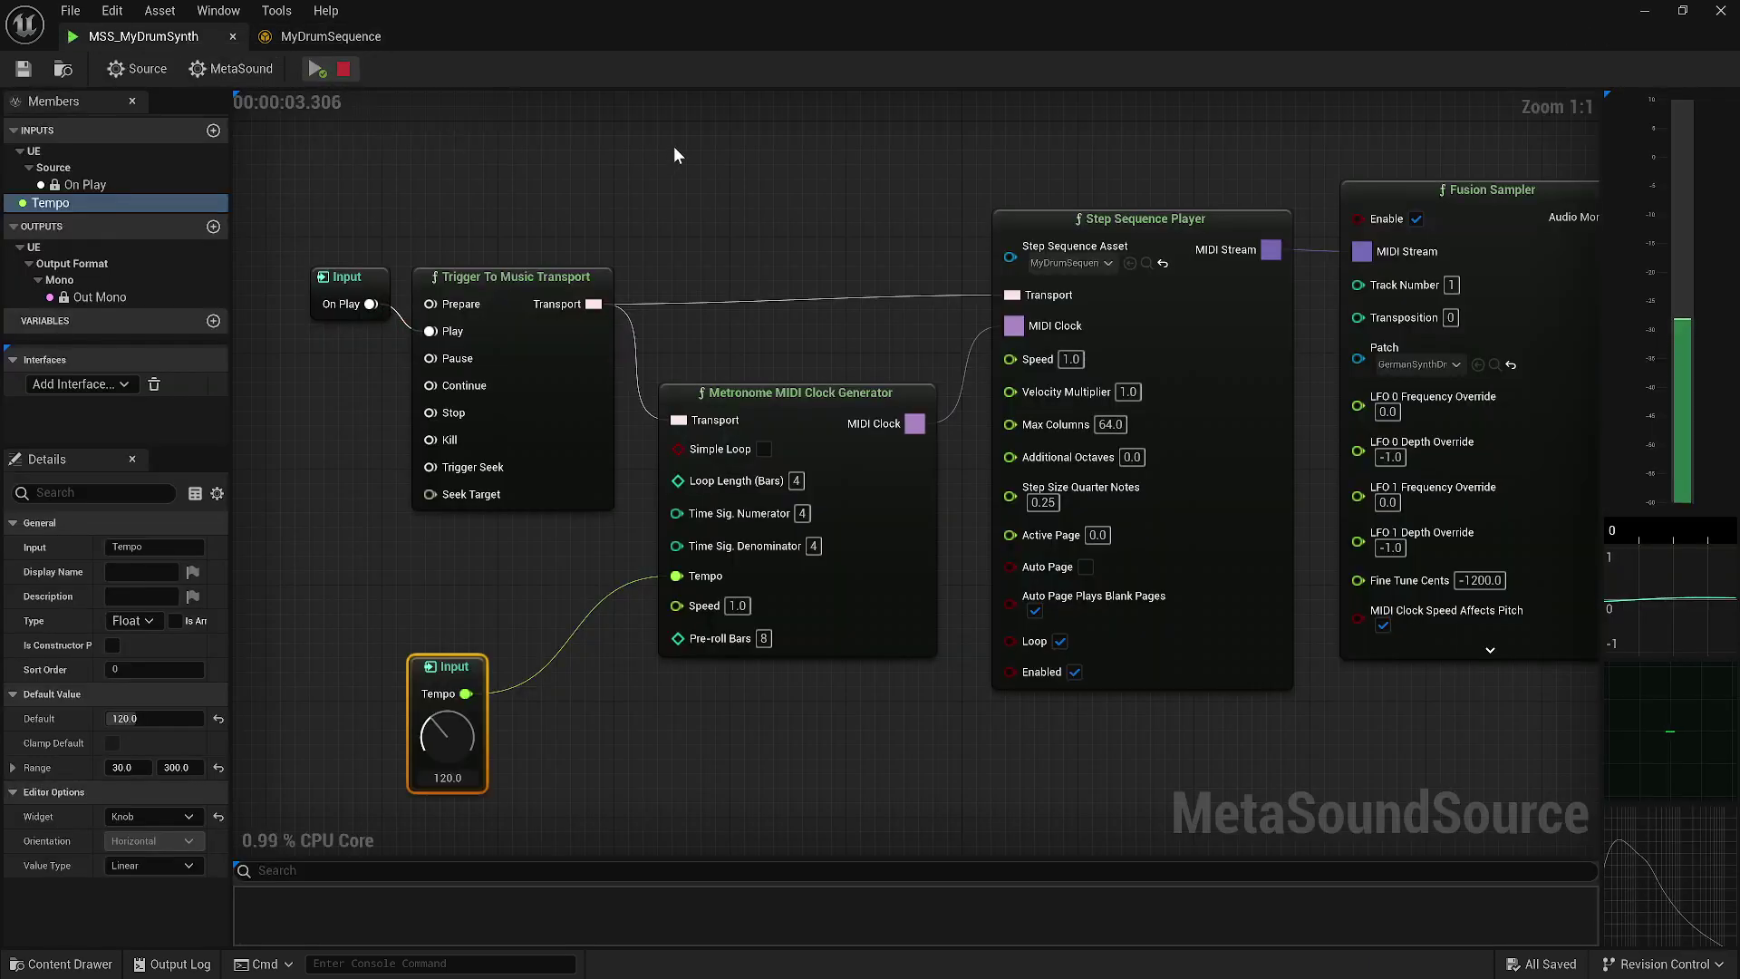
click(344, 71)
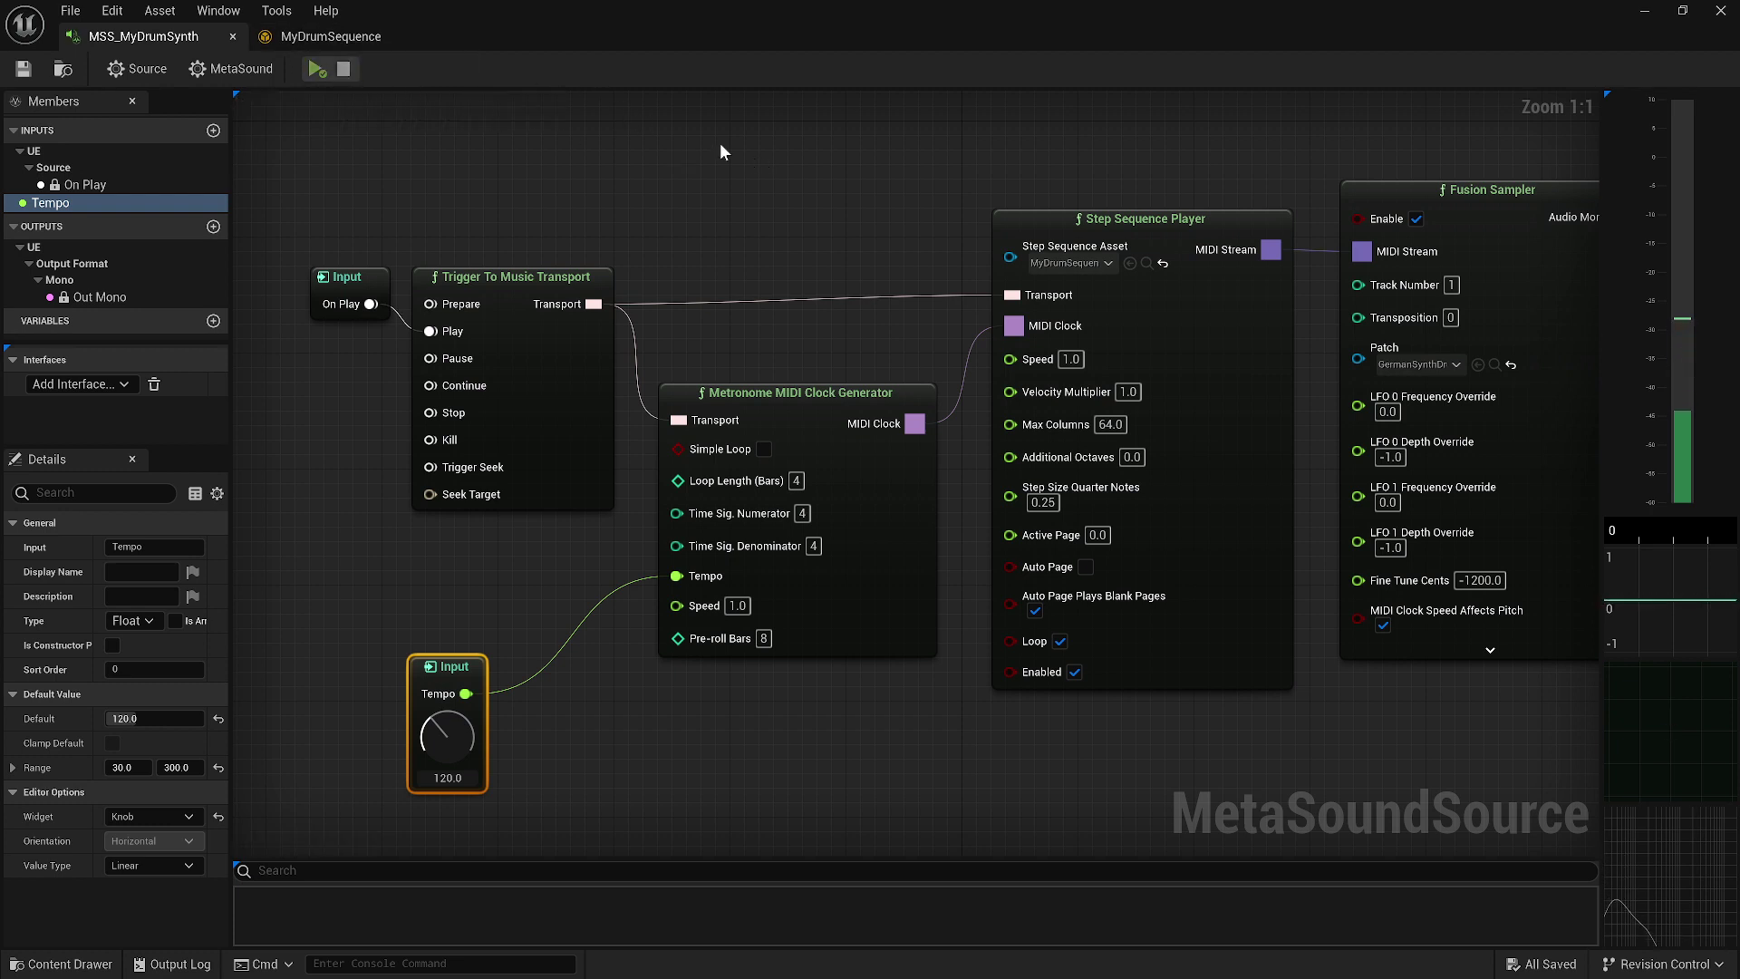
Step: Enable steps 5 and 13 in Row 3 of MyDrumSequence
click(349, 36)
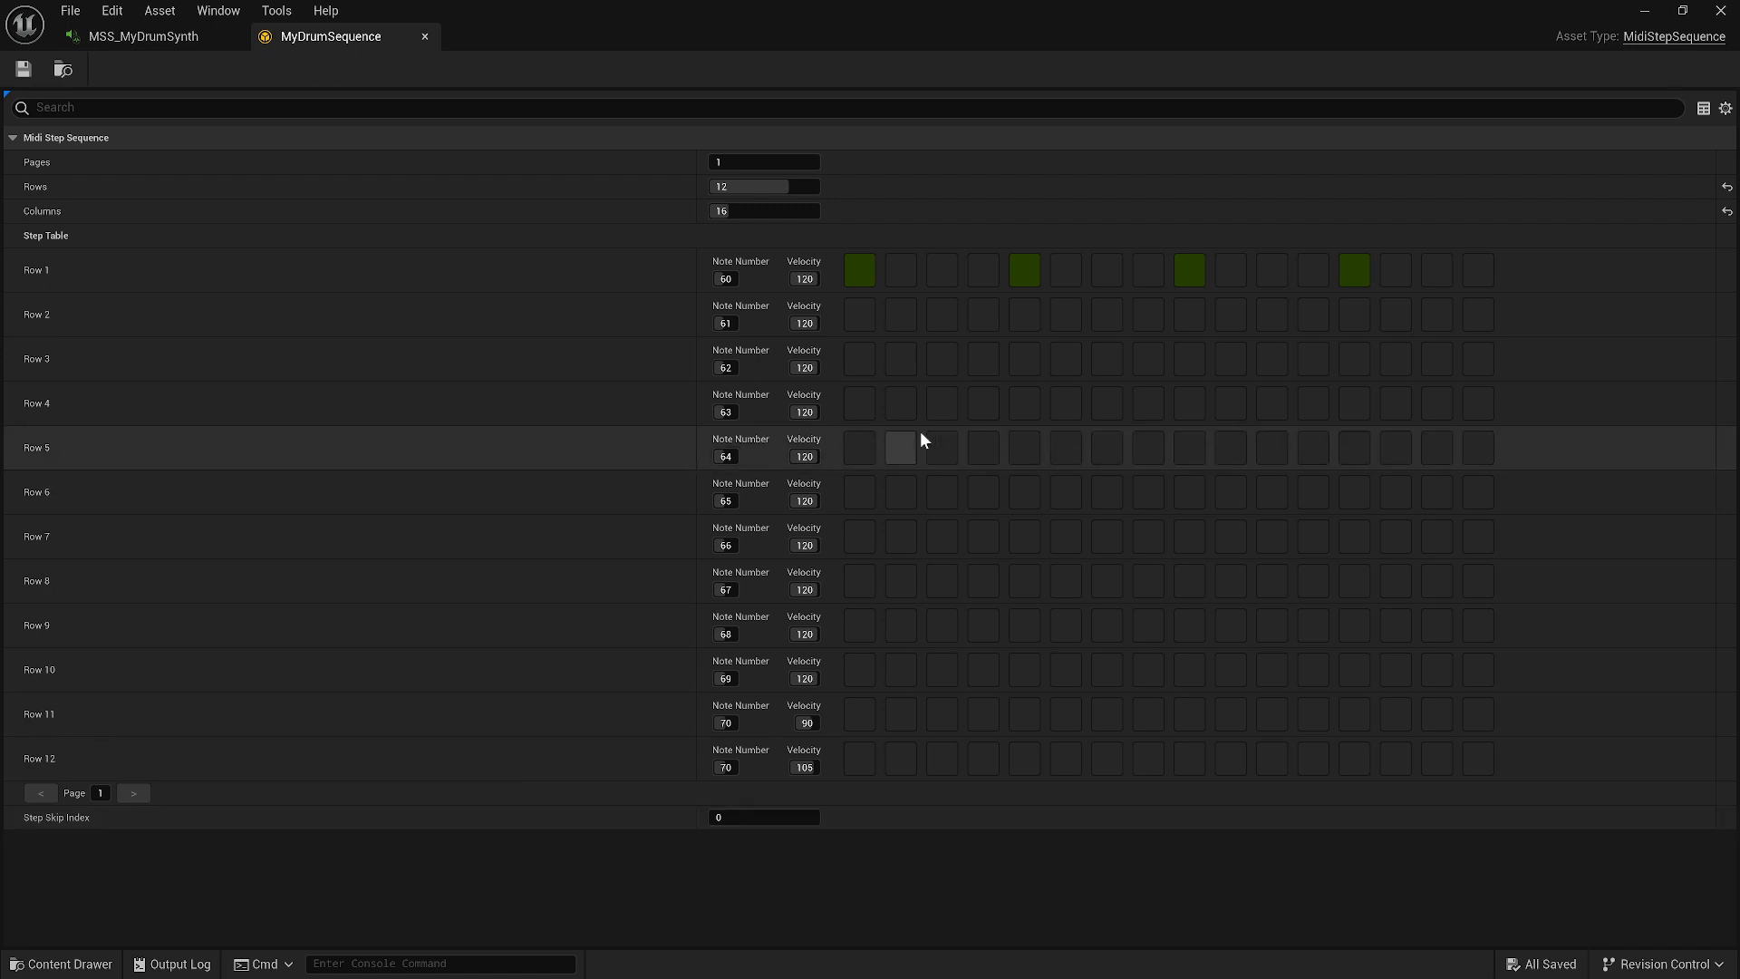
click(1032, 359)
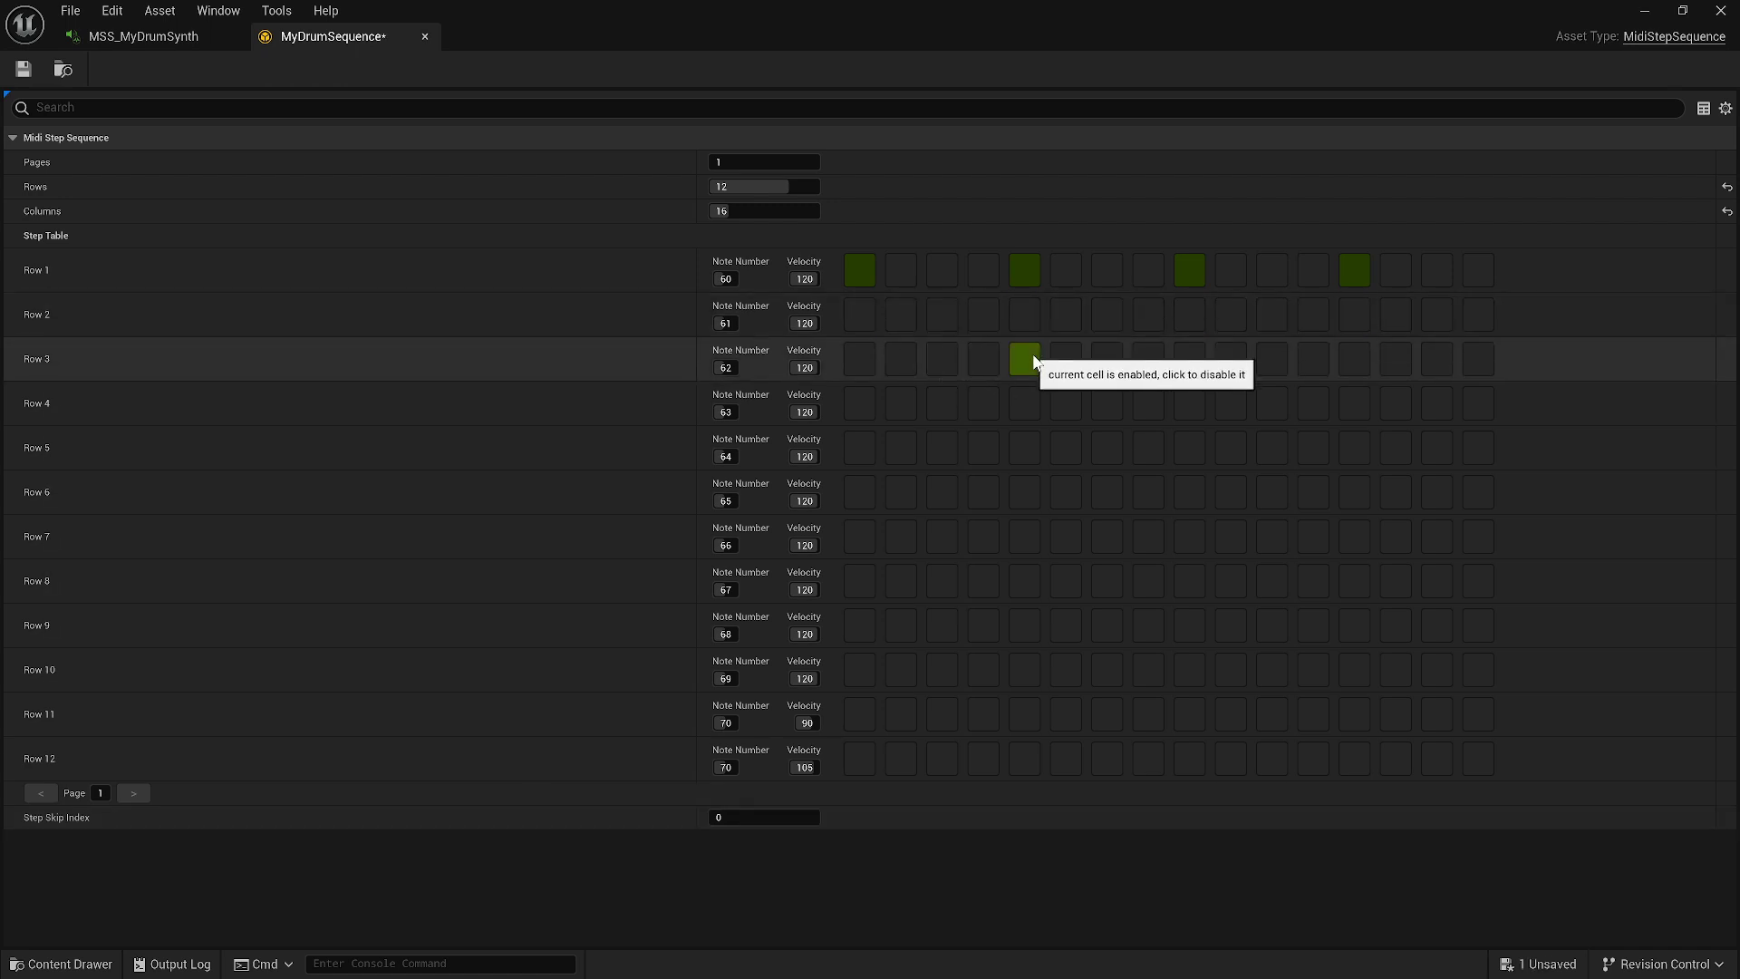
click(1365, 366)
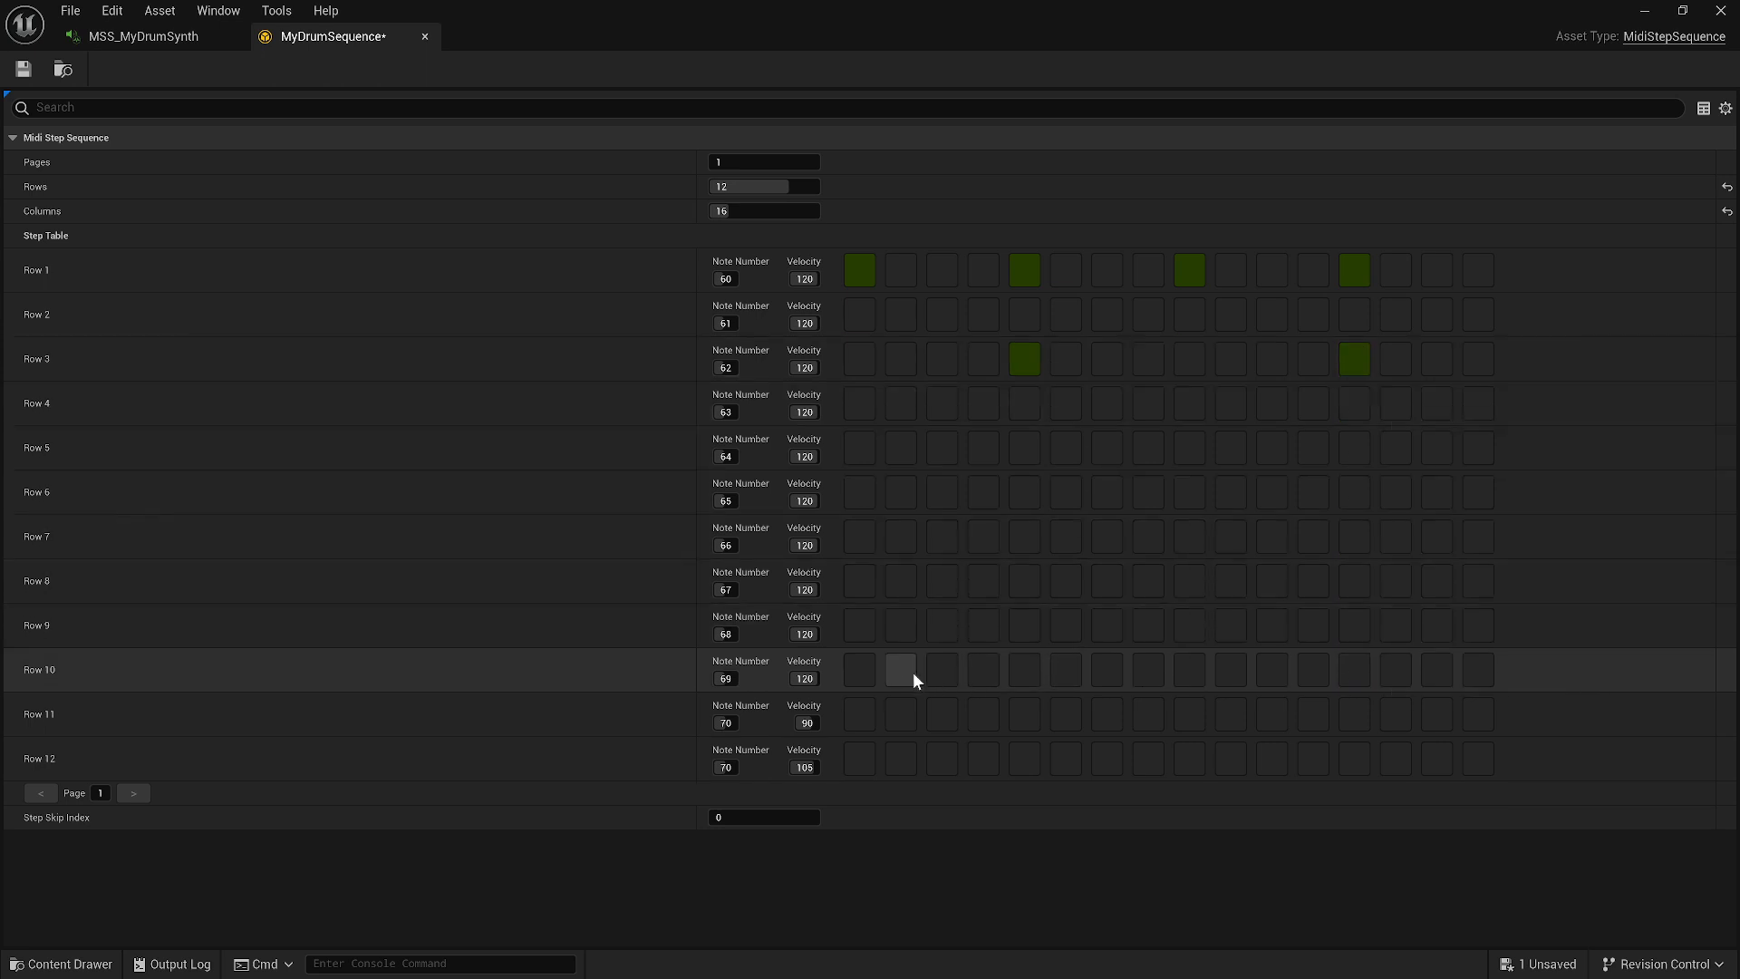
Step: Enable steps 1, 2, 5, 6, 9, 10, 13 and 14 in Row 11 and steps 3, 7, 11 and 15 in Row 12, and save
click(868, 720)
click(894, 714)
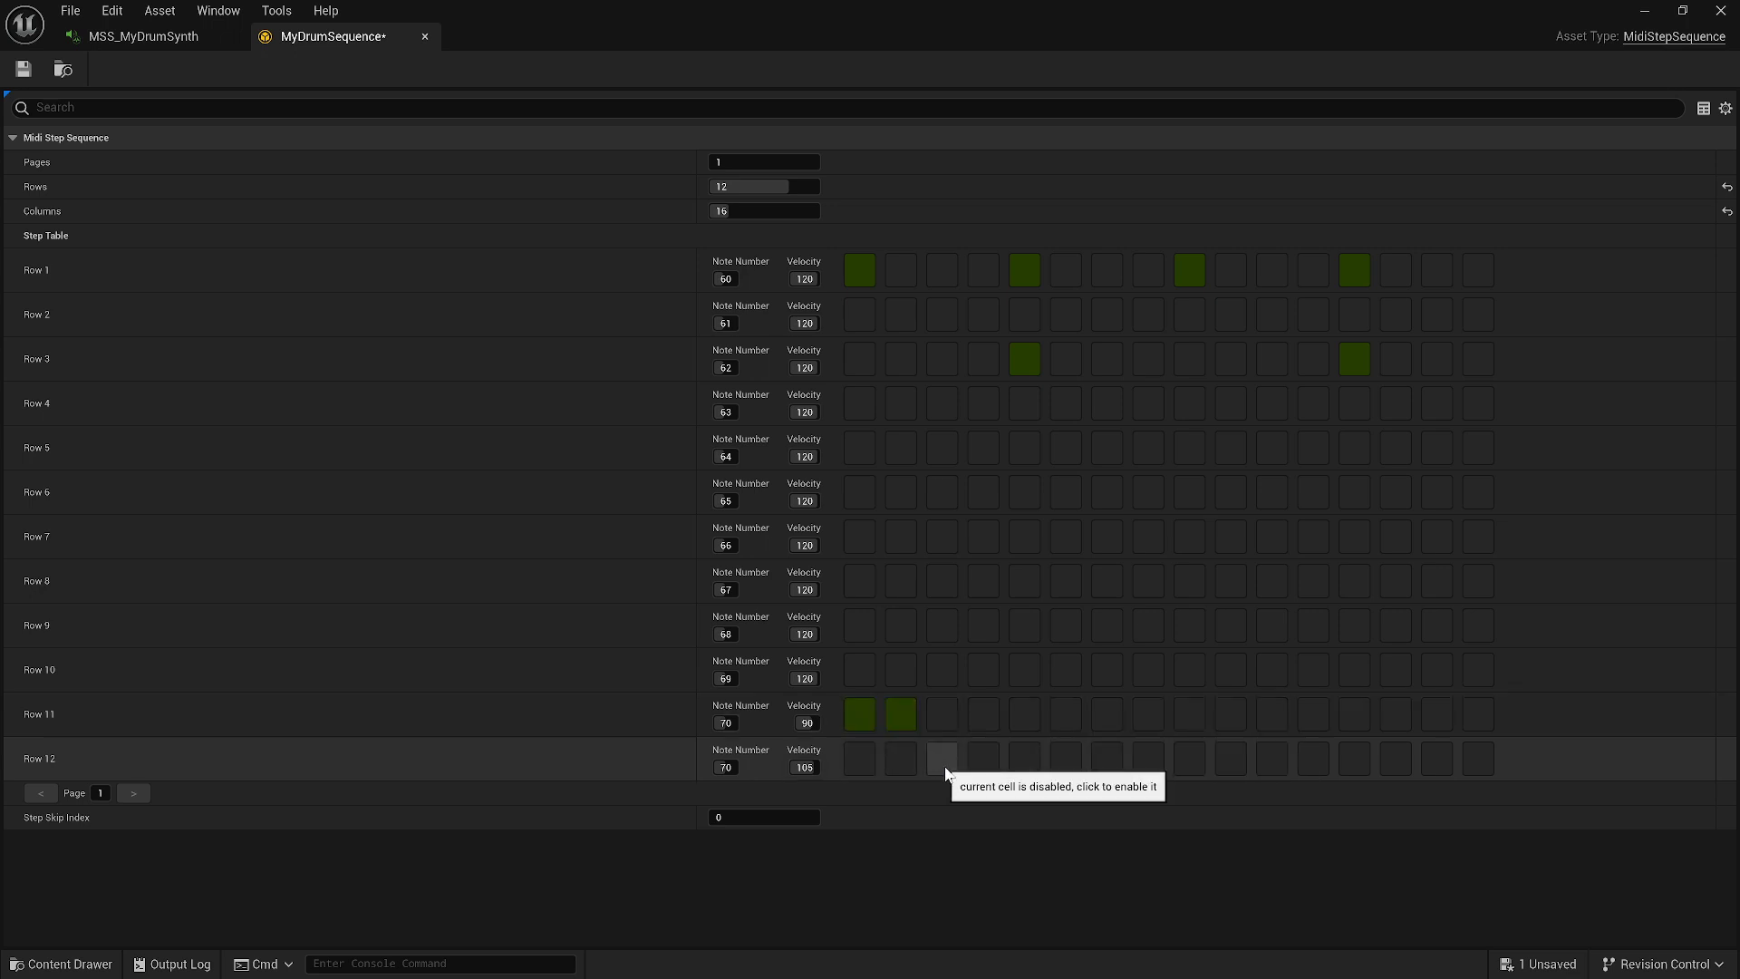
click(1028, 721)
click(1066, 716)
click(1107, 759)
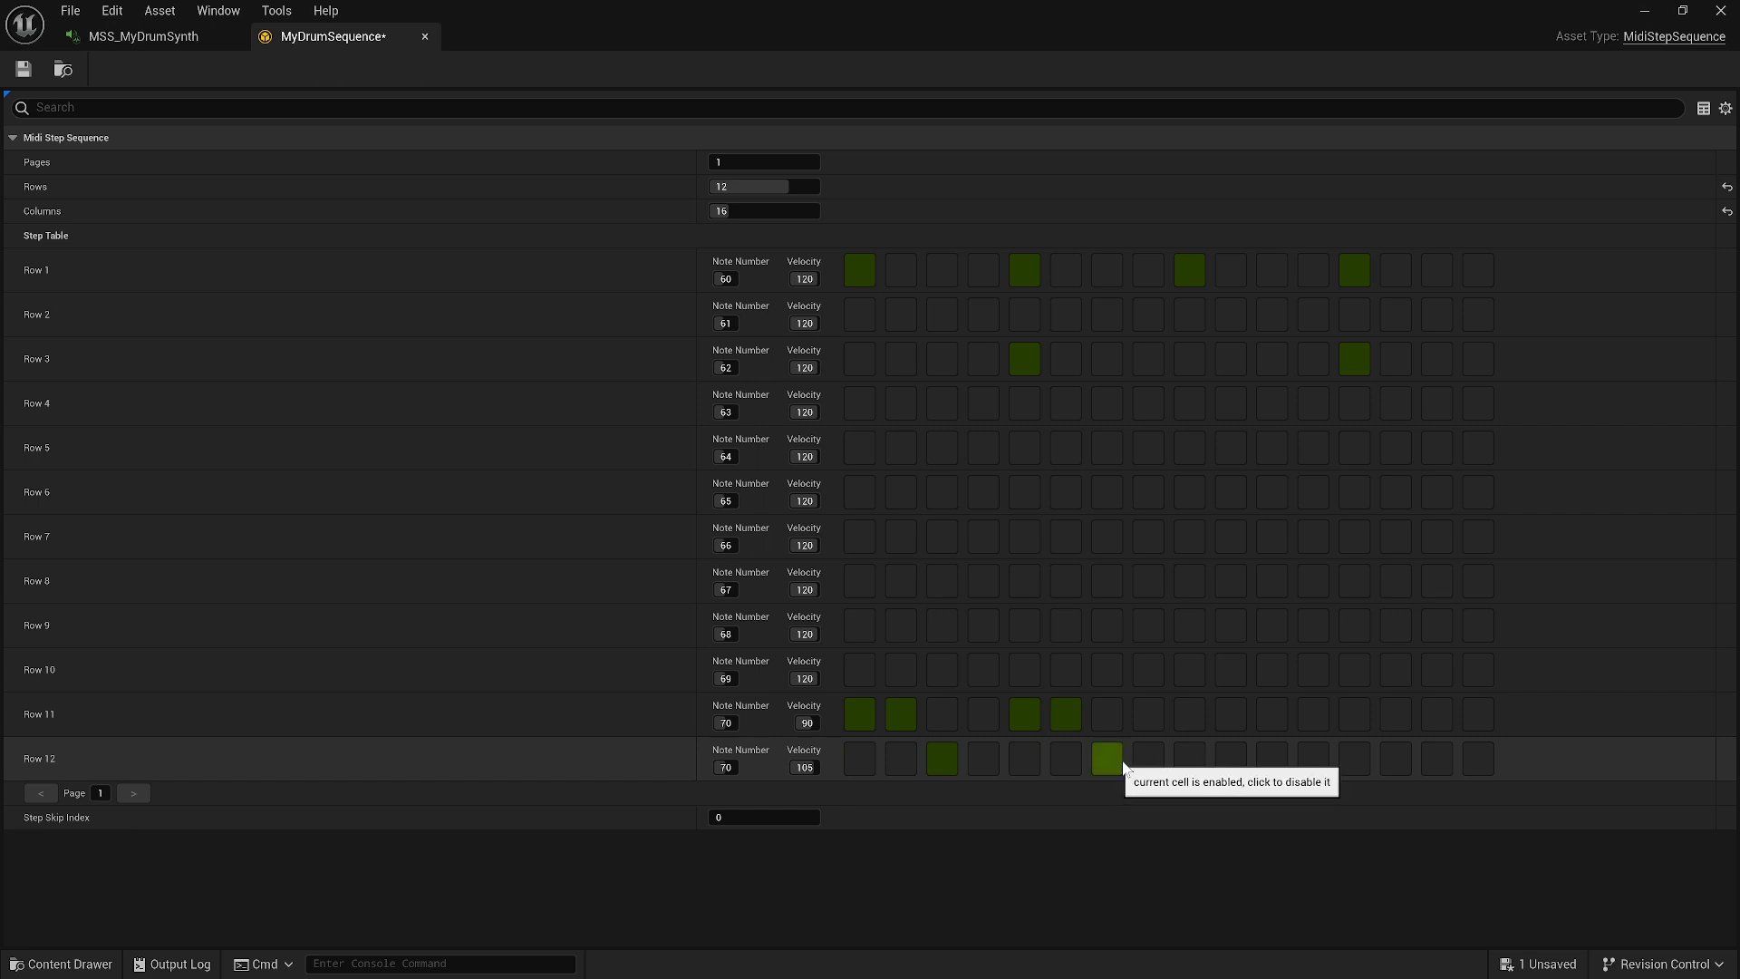
click(1228, 719)
click(1196, 718)
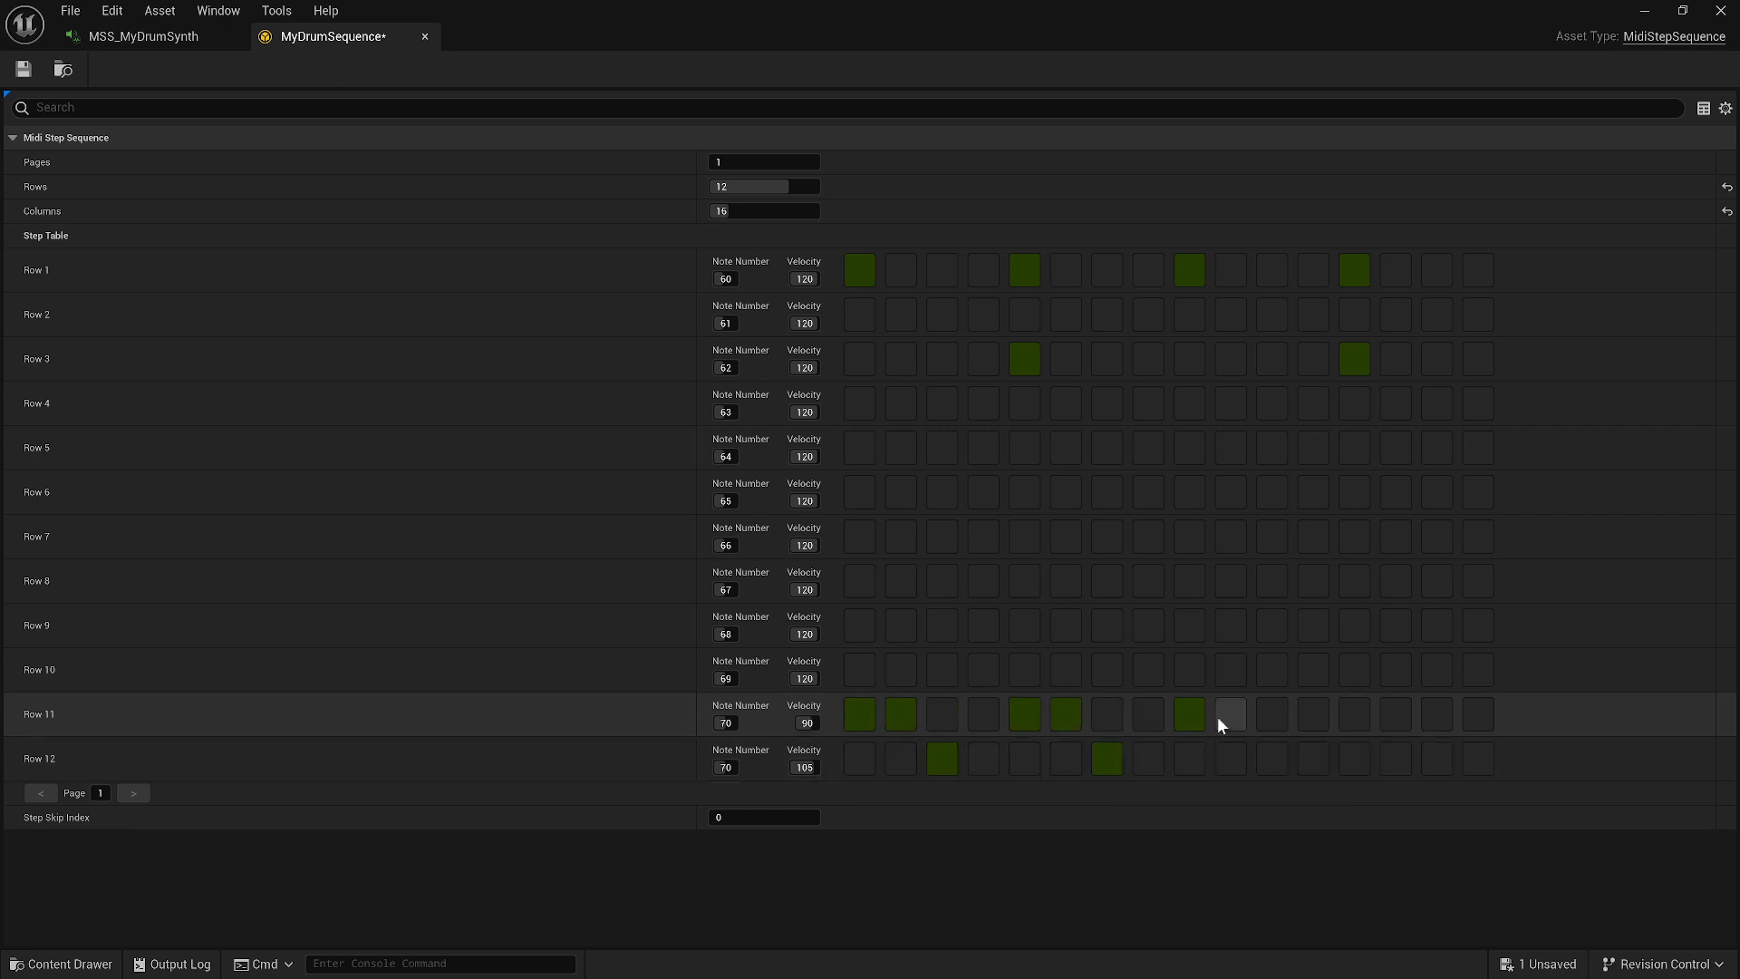
click(1355, 716)
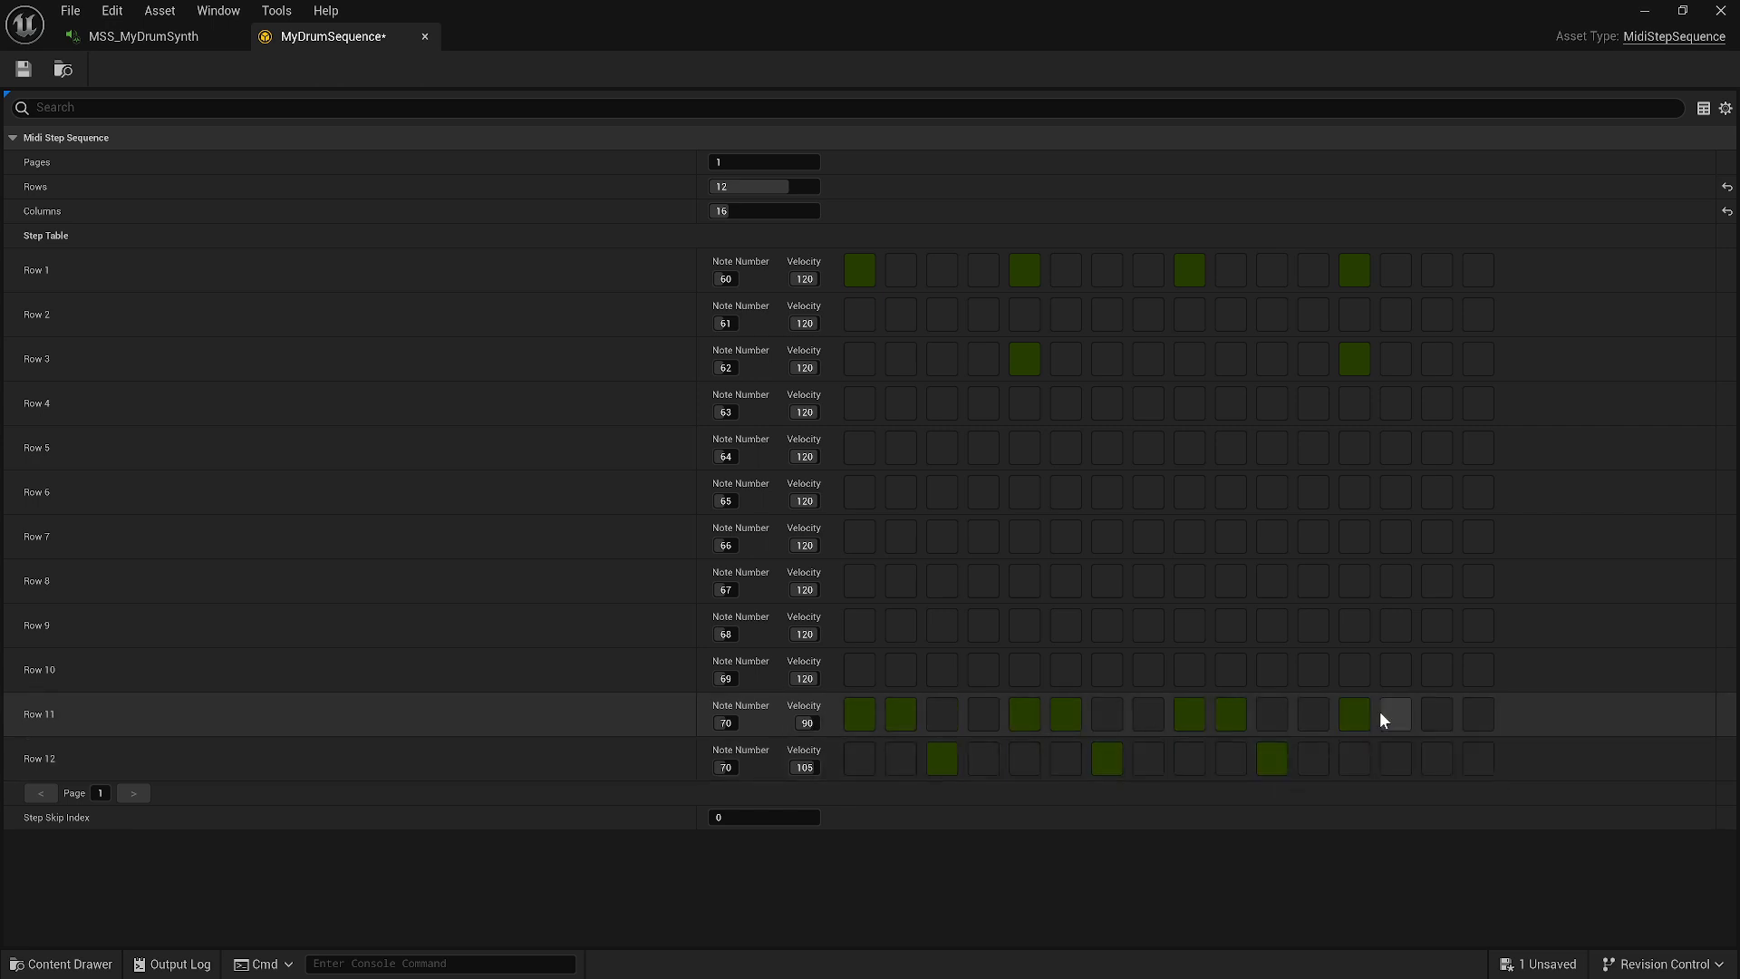
click(1393, 714)
click(1441, 766)
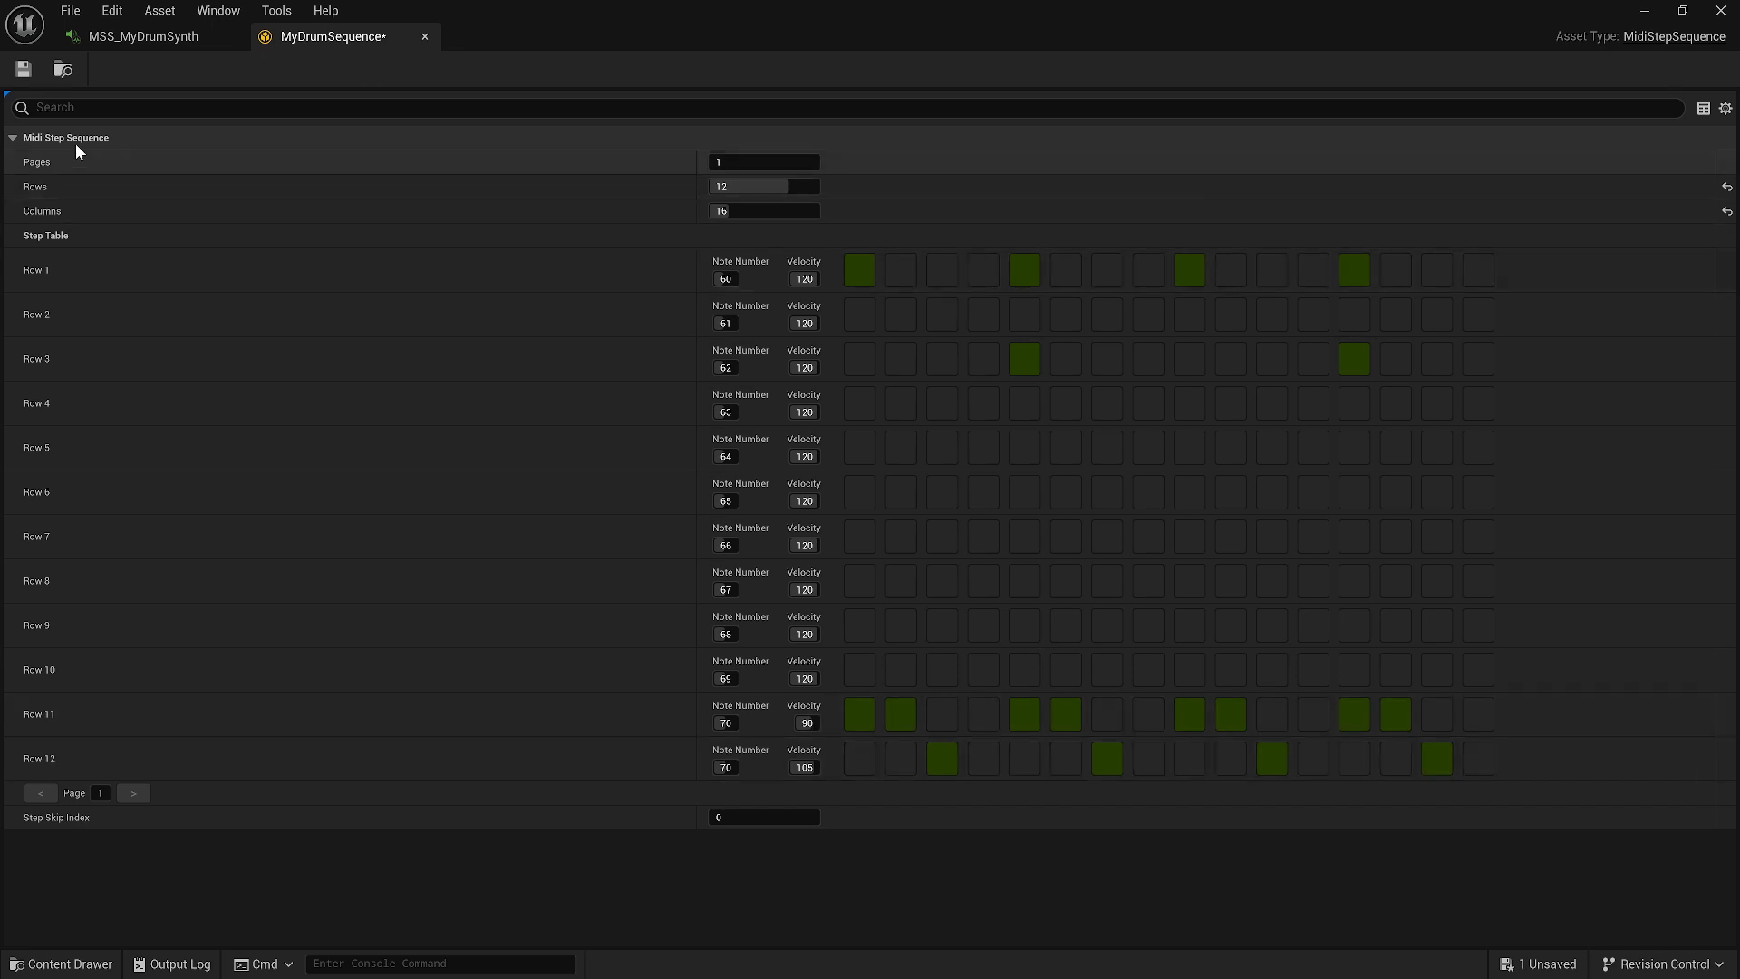
click(24, 68)
Step: Audition the full drum pattern with Rows 1, 3, 11 and 12 in MSS_MyDrumSynth, and stop playback
click(150, 36)
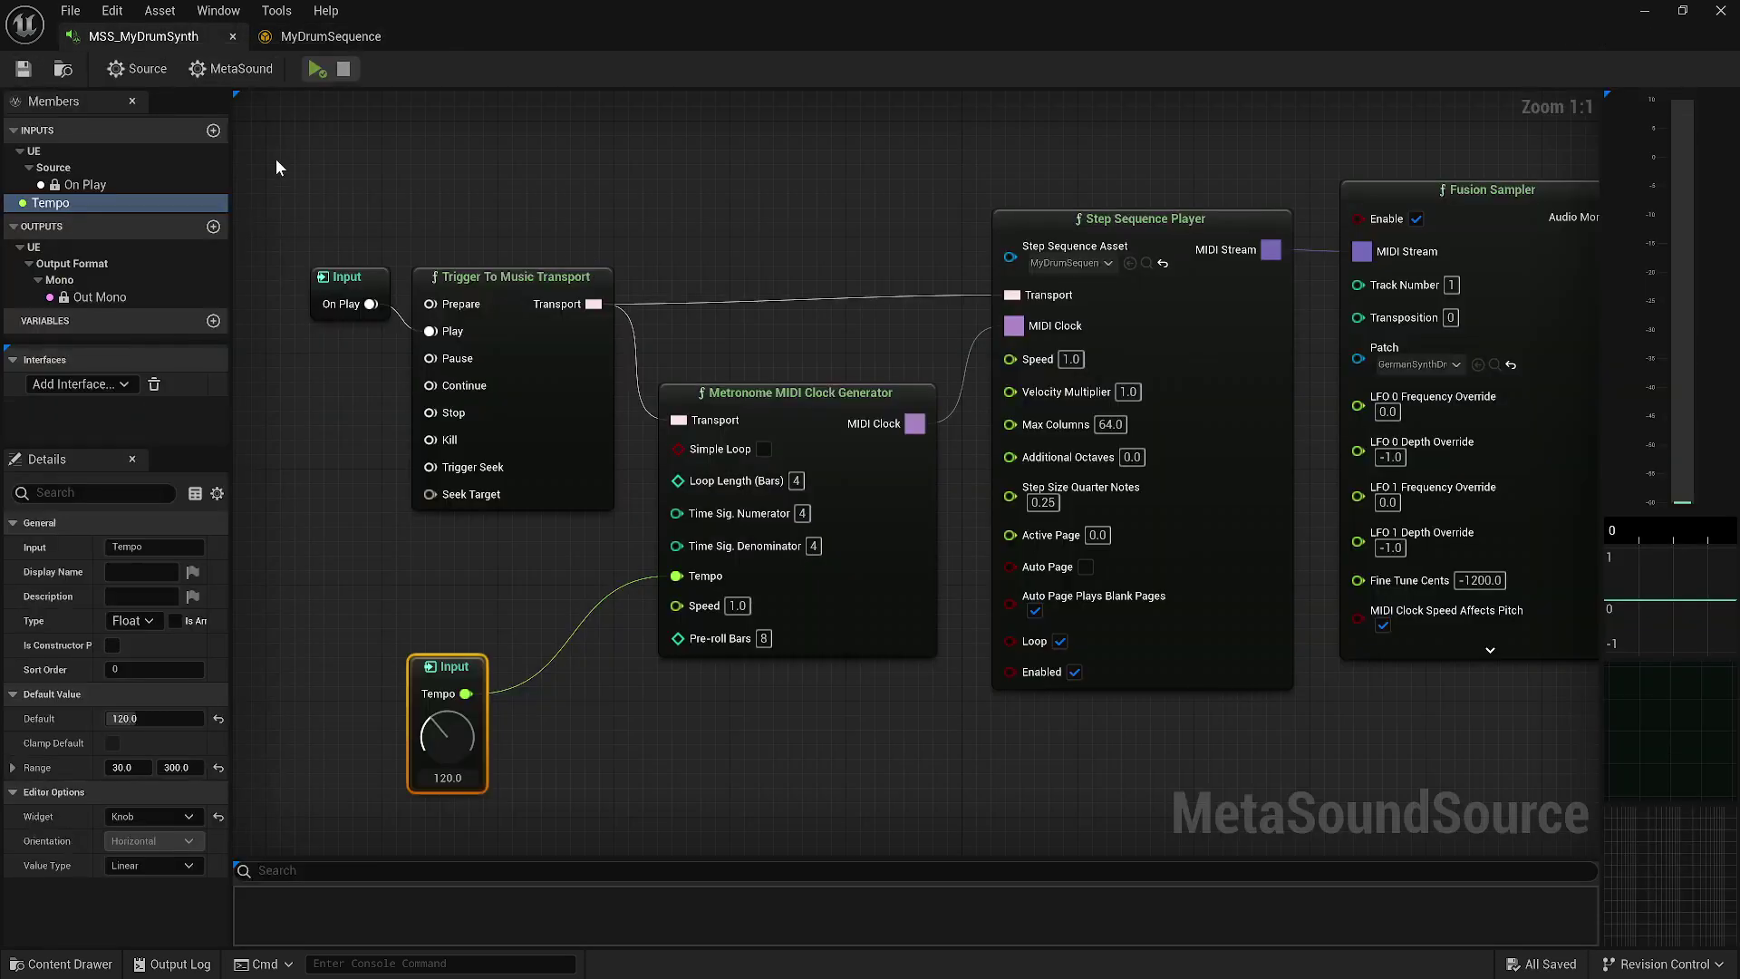
click(316, 69)
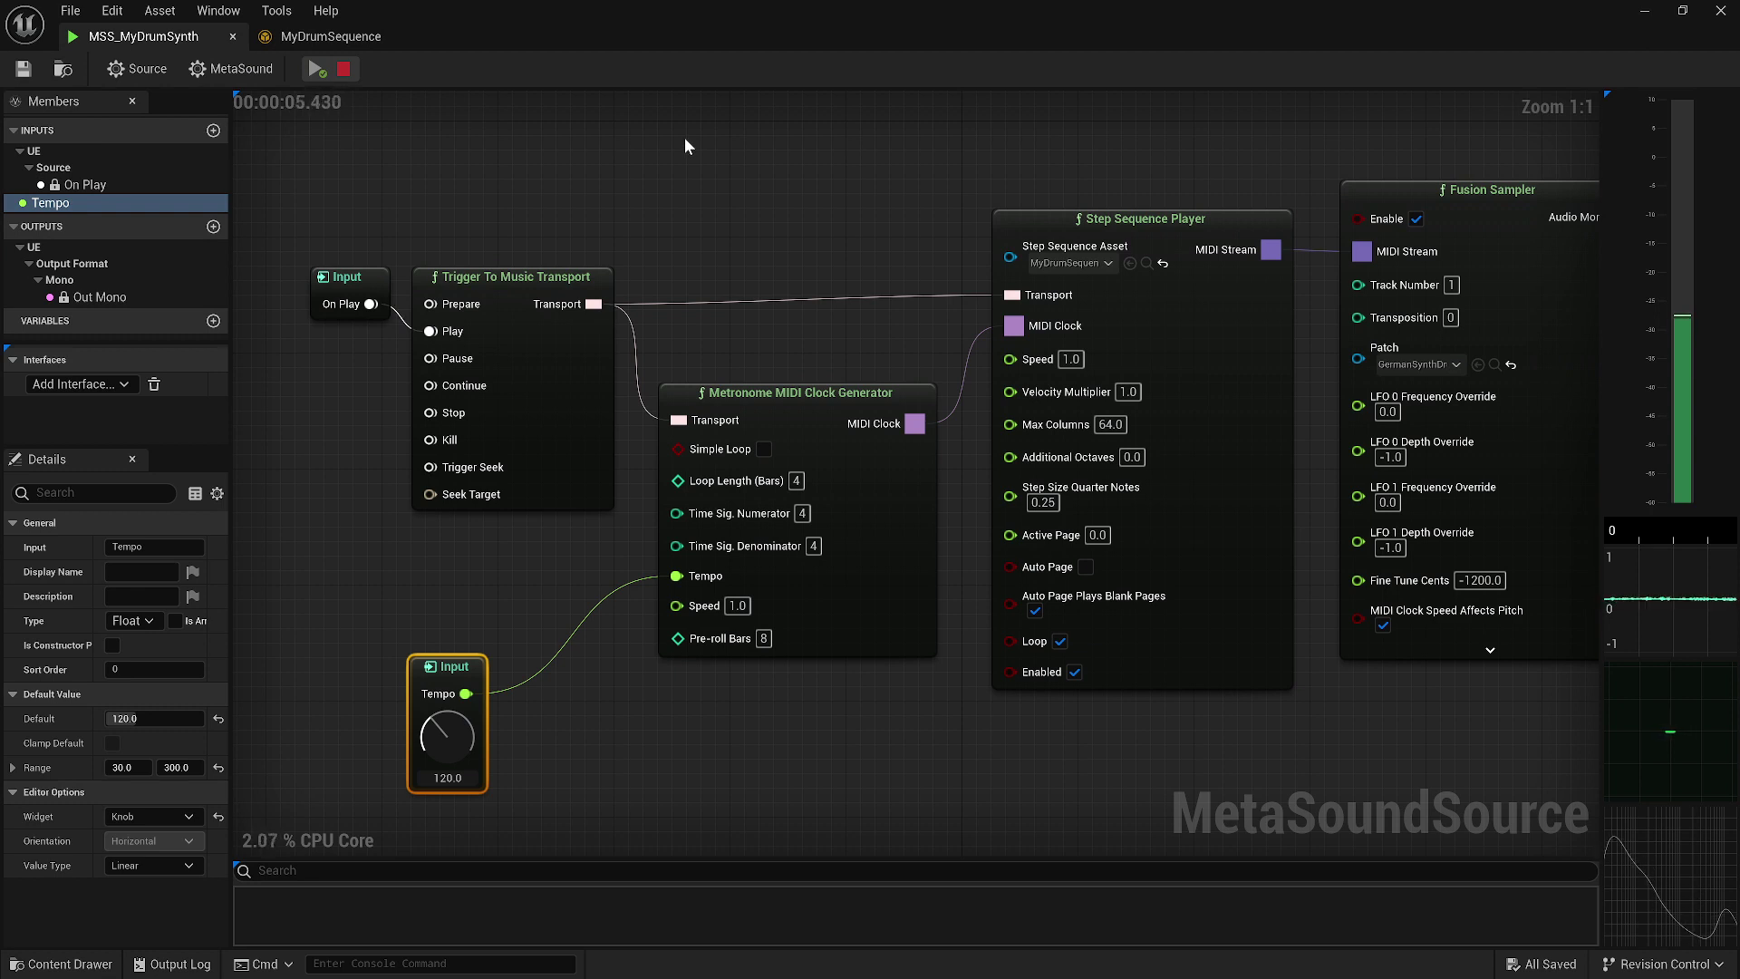
click(345, 72)
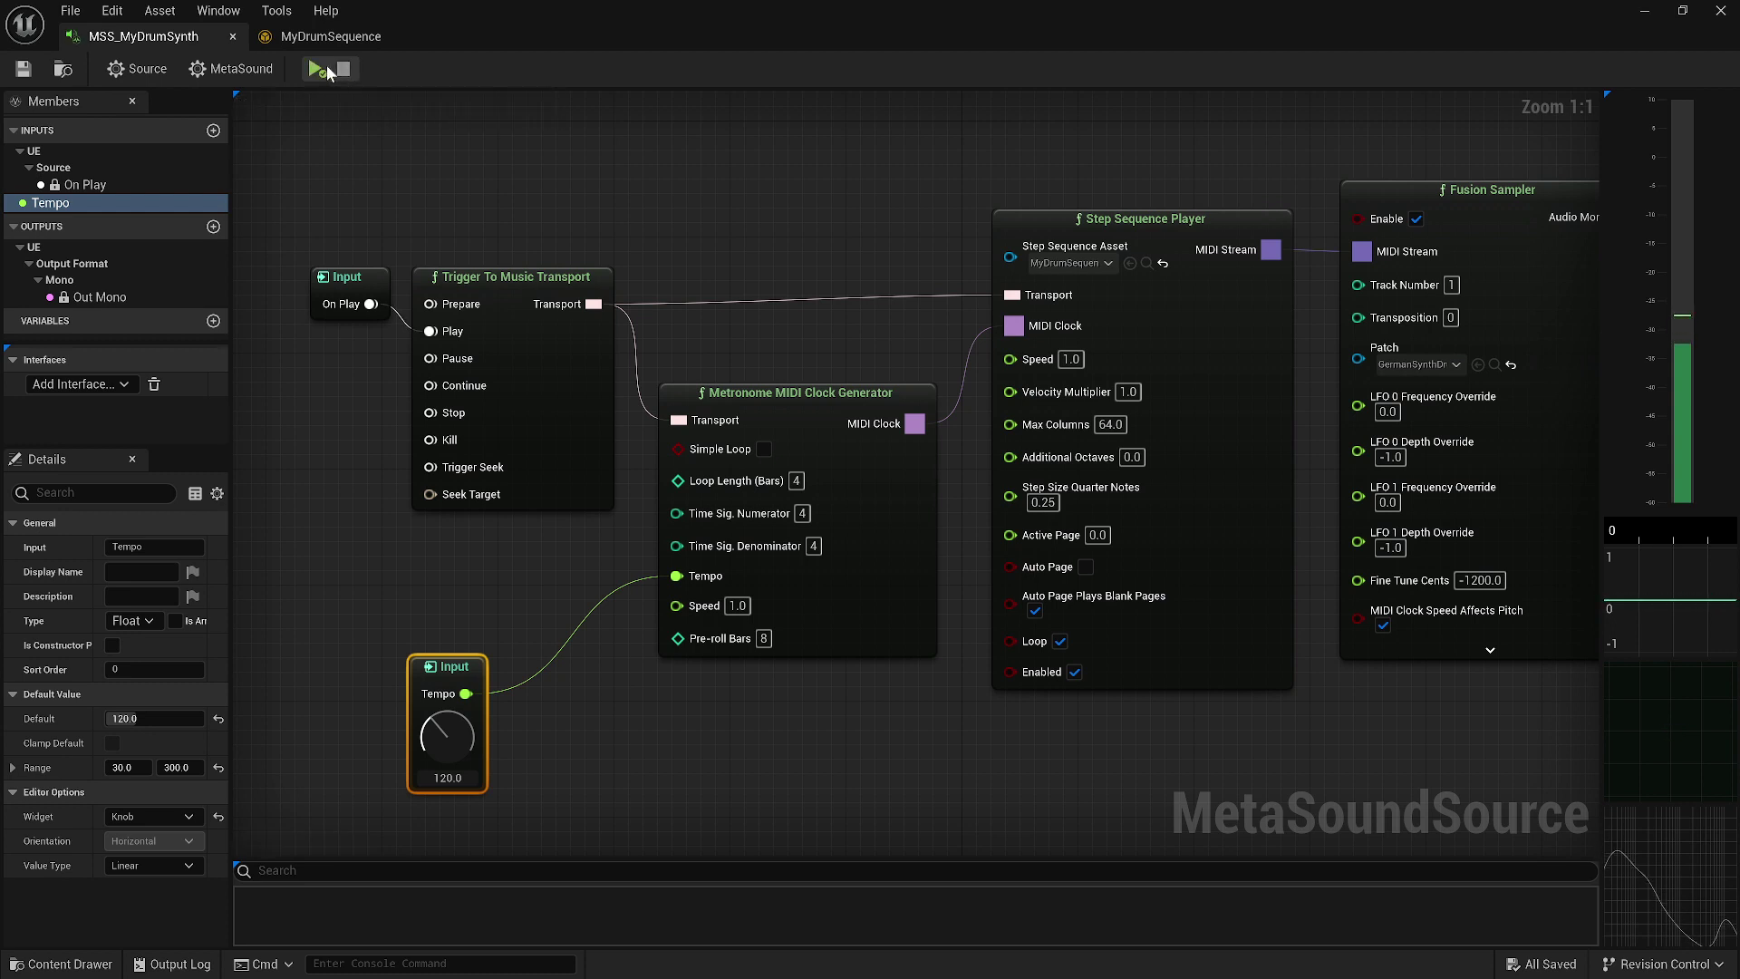
Step: Set the page count of MyDrumSequence to 2 and show page 2 of the step table
click(331, 36)
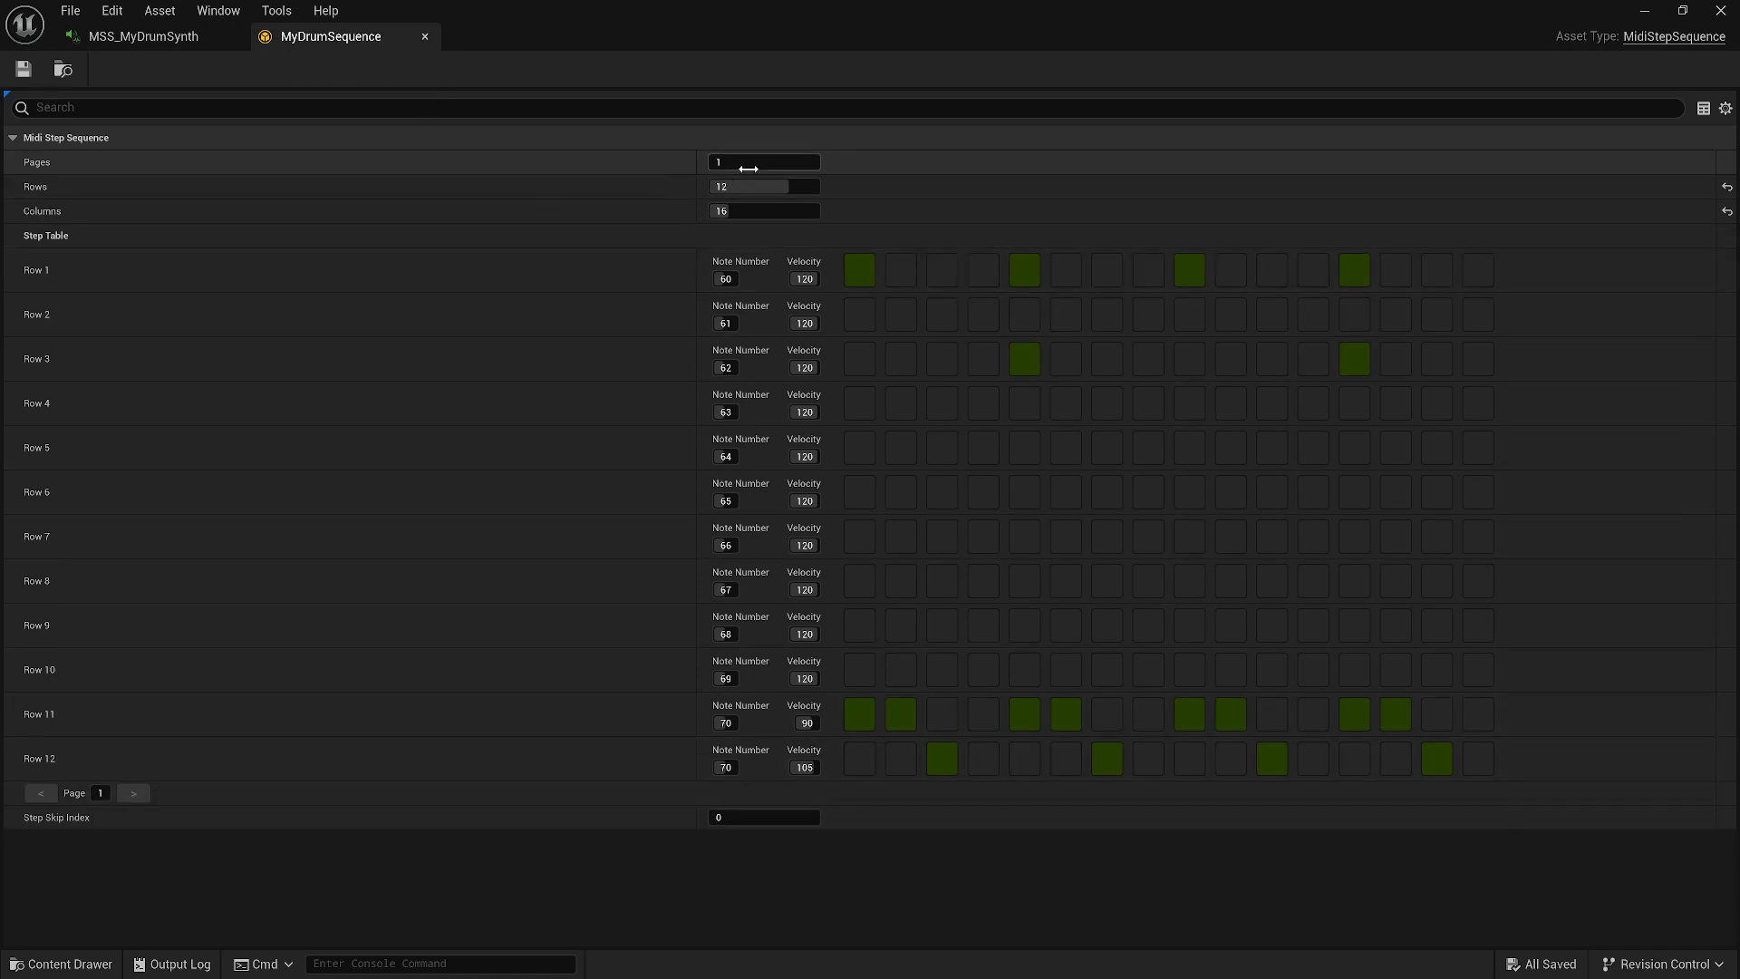
text(2)
key(Return)
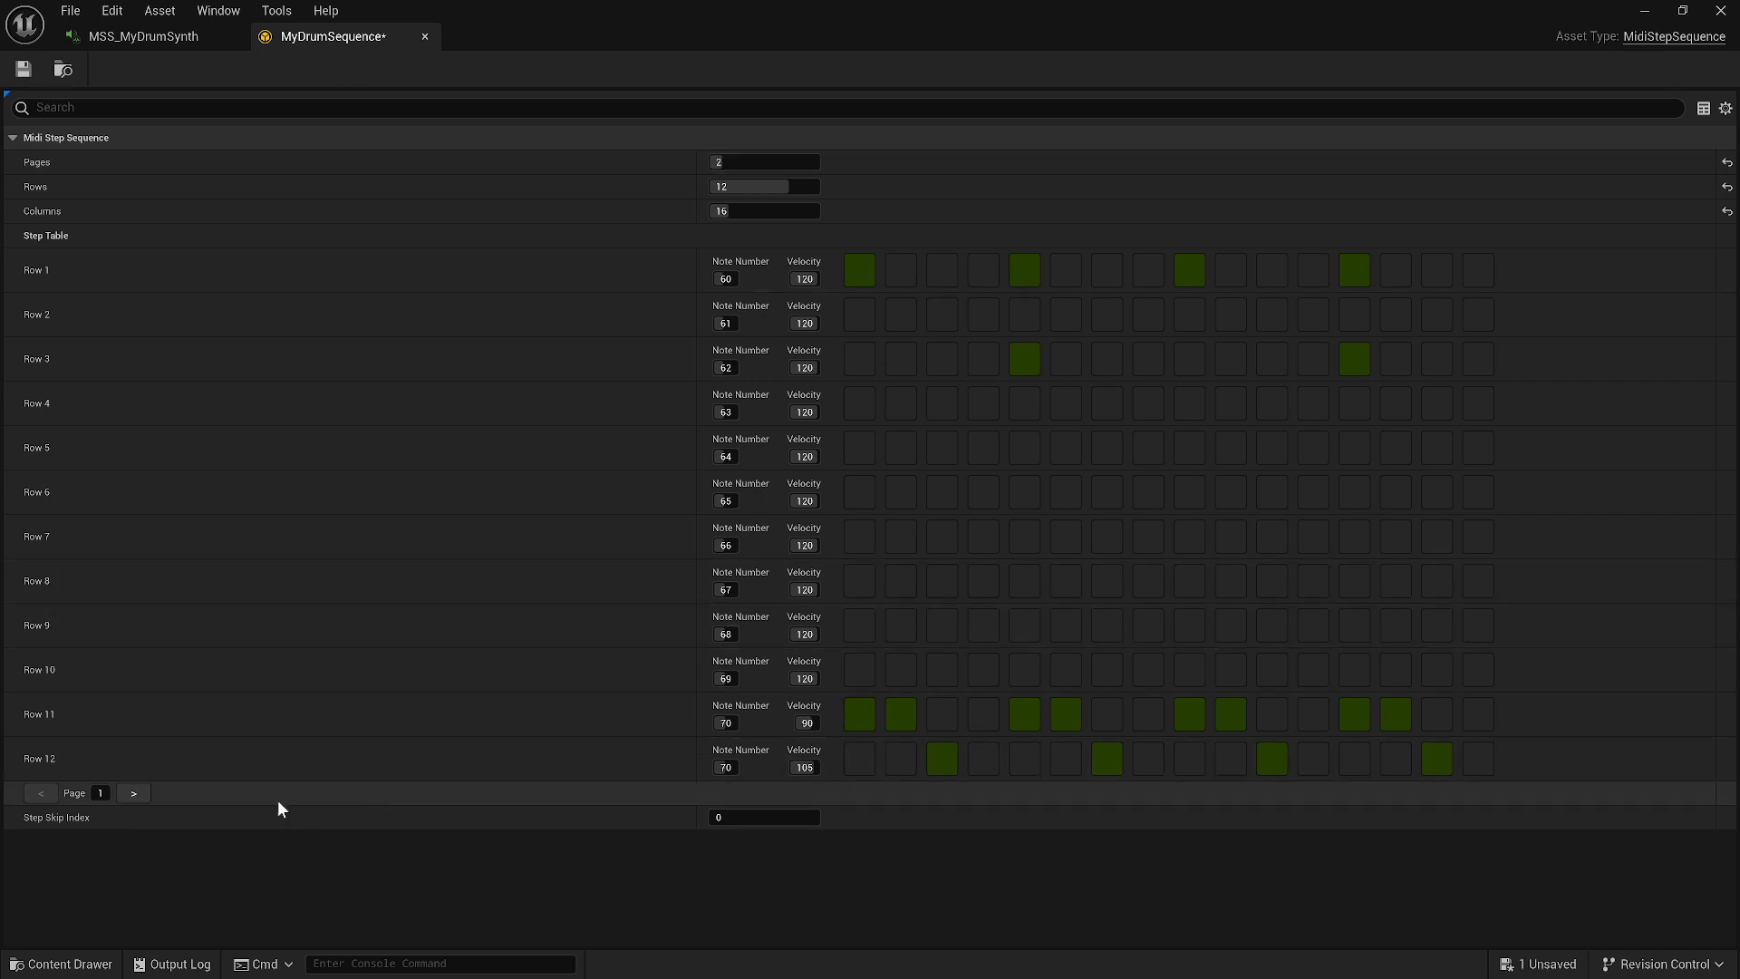
click(133, 793)
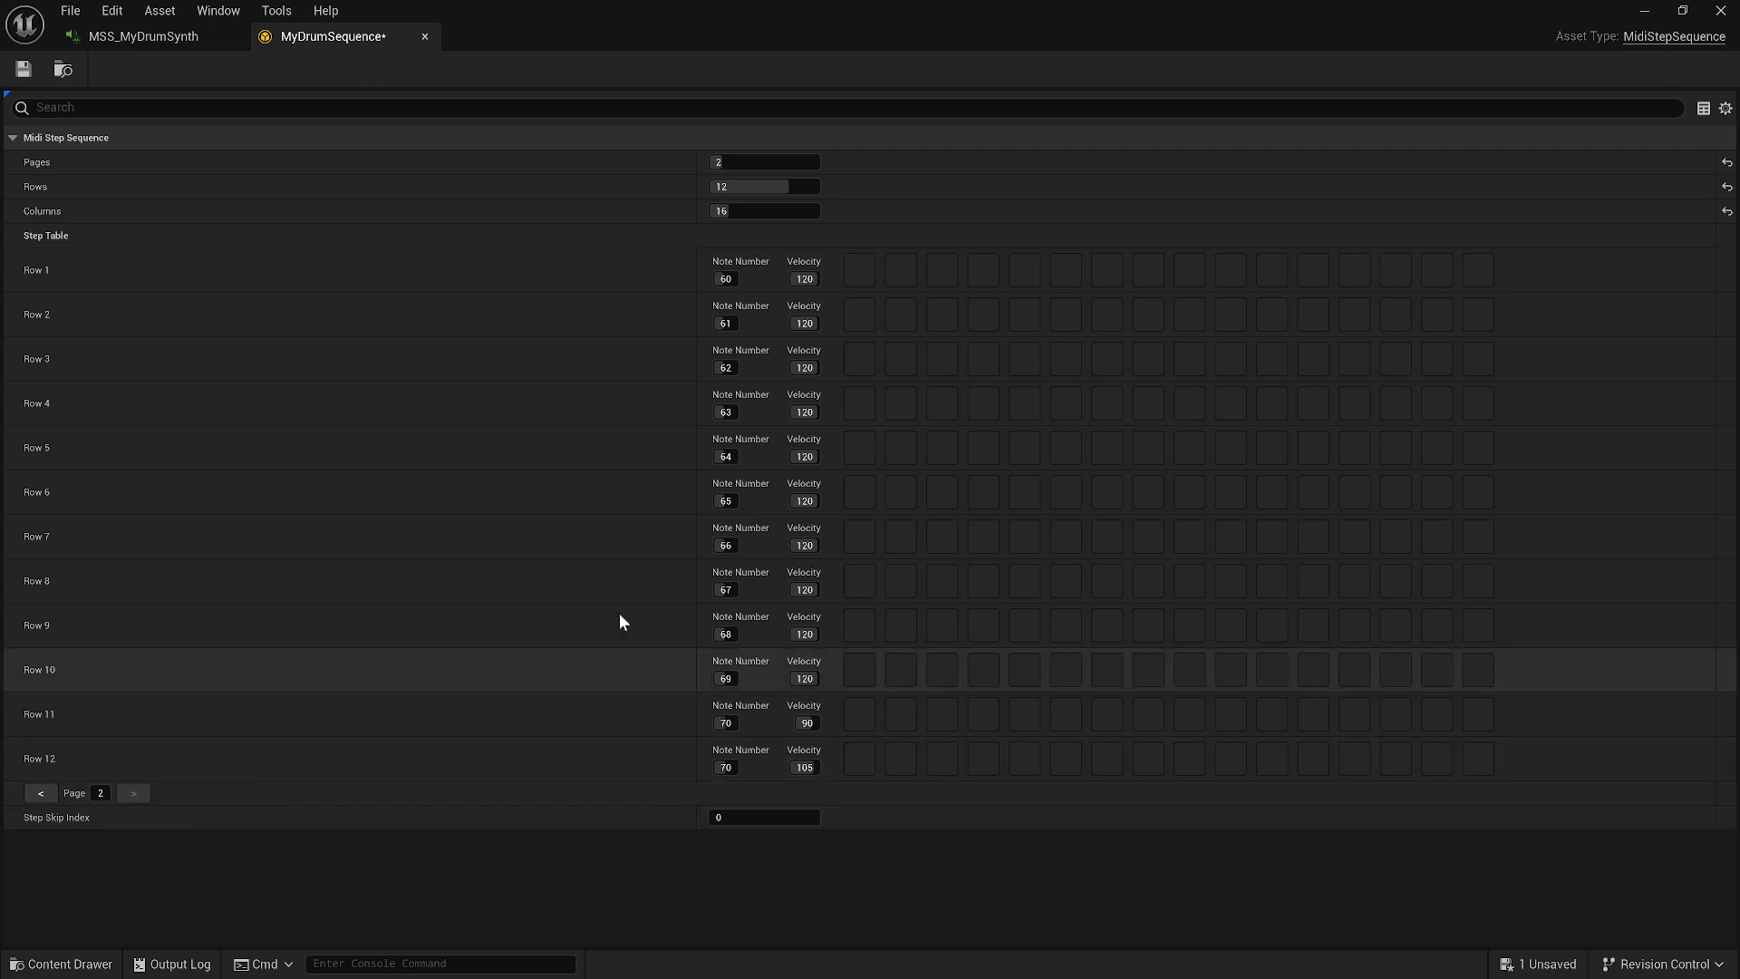
Step: Enable steps 1, 5, 9 and 13 in Row 1 on page 2 of MyDrumSequence
click(865, 272)
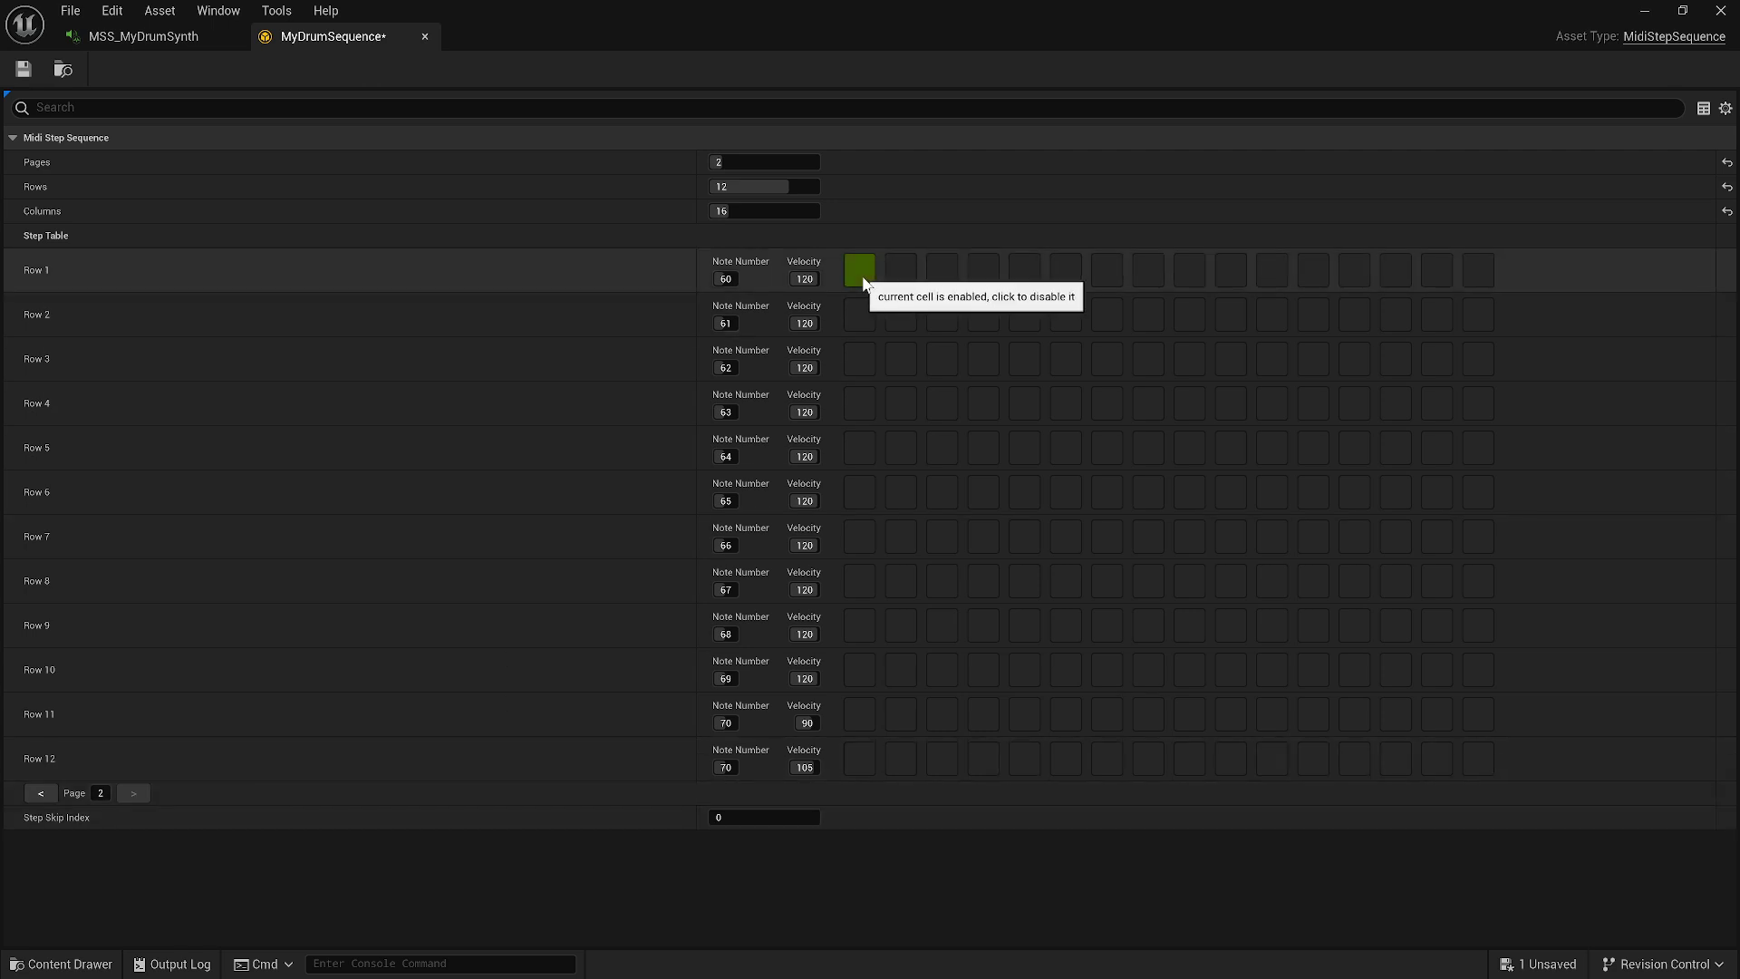
click(1023, 274)
click(1188, 272)
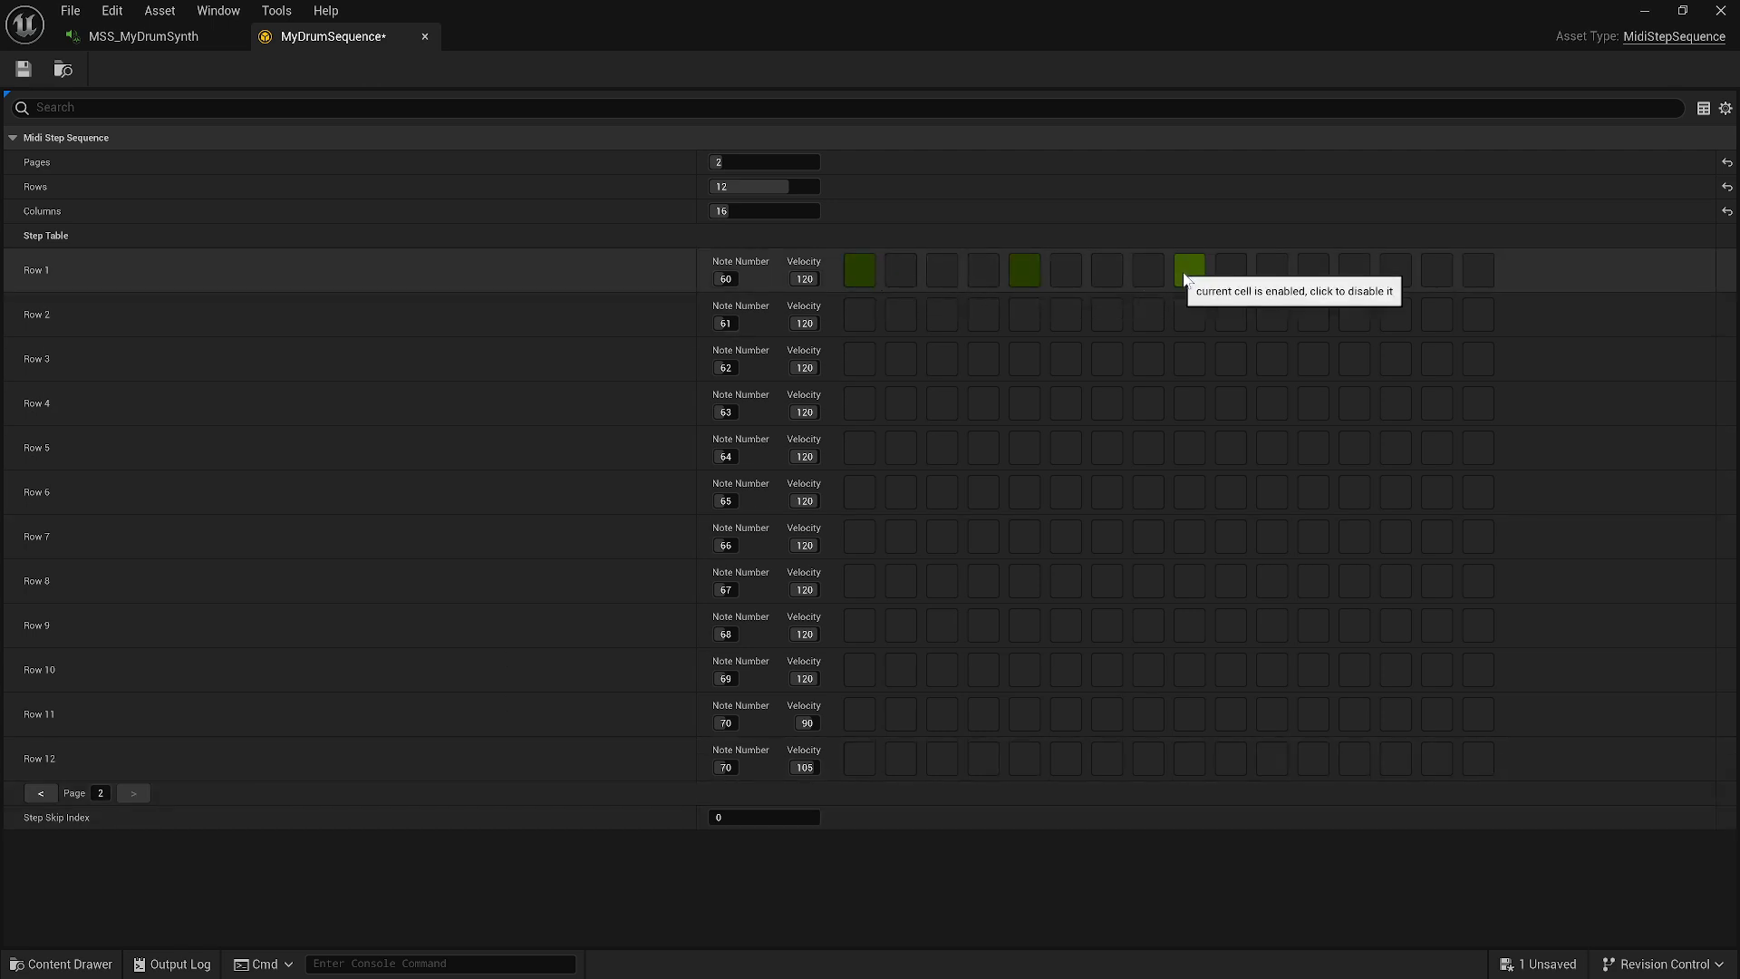
click(1346, 280)
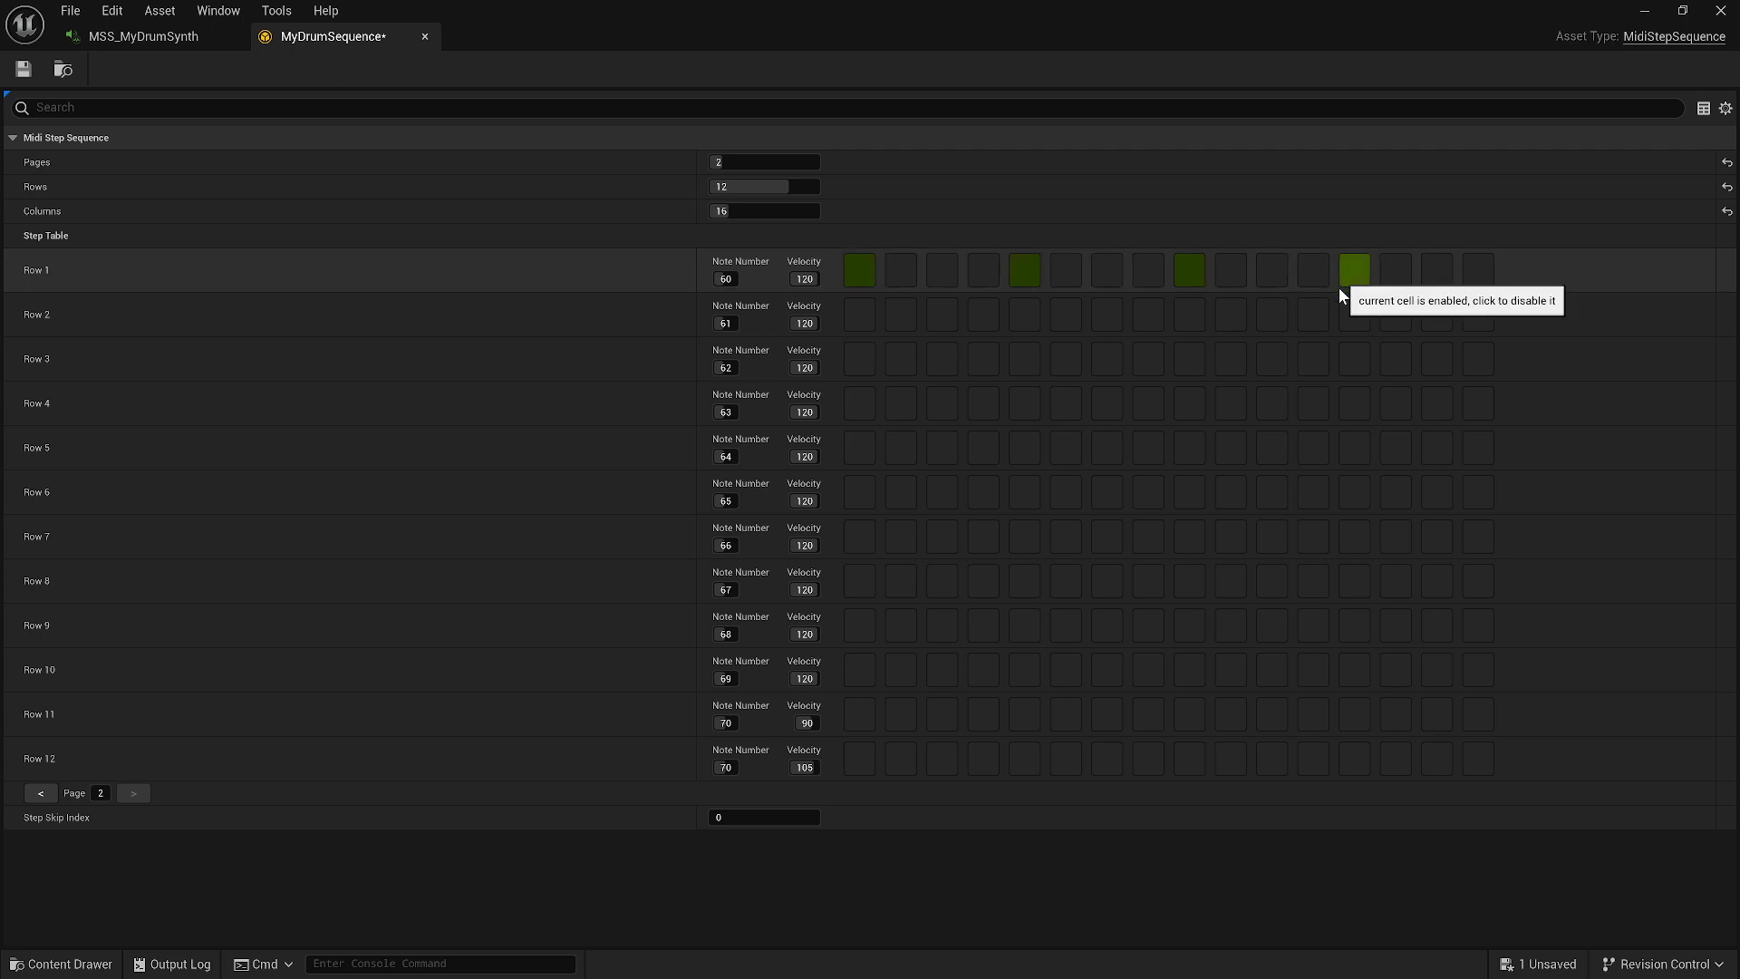
Step: On page 2, enable steps 1, 2, 5, 6, 9, 10, 13 and 14 in Row 11 and steps 3, 7, 11 and 15 in Row 12
click(860, 723)
click(901, 720)
click(938, 758)
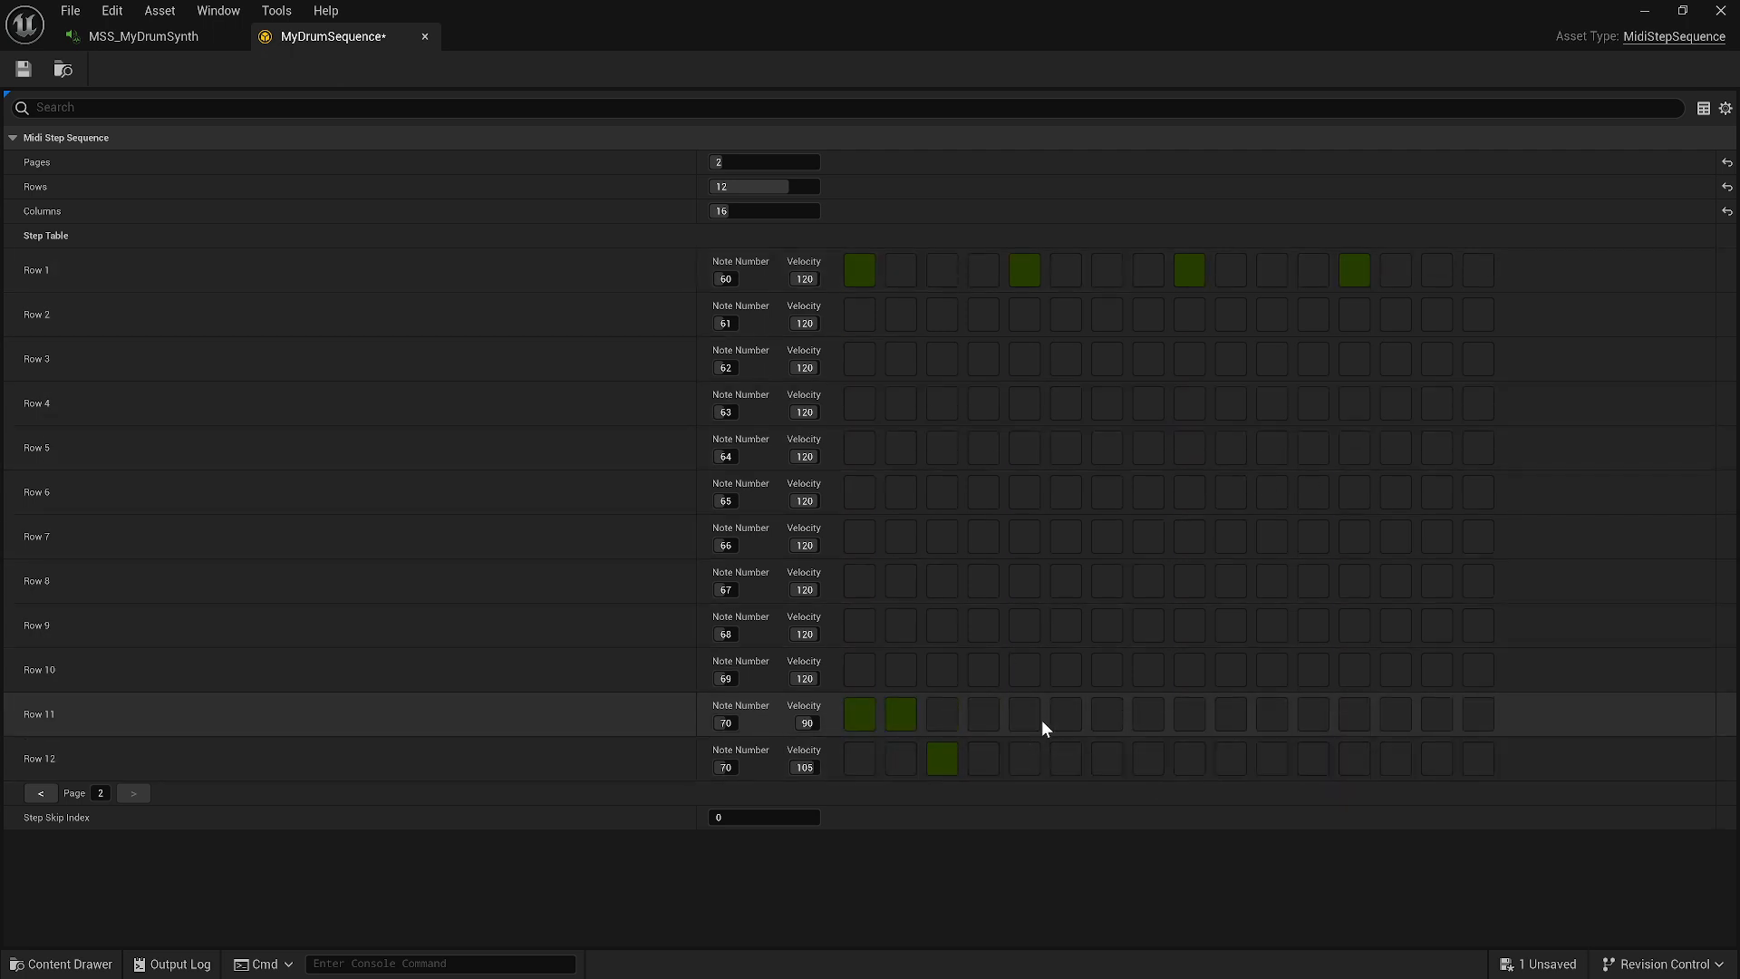
click(1033, 718)
click(1068, 721)
click(1106, 757)
click(1190, 720)
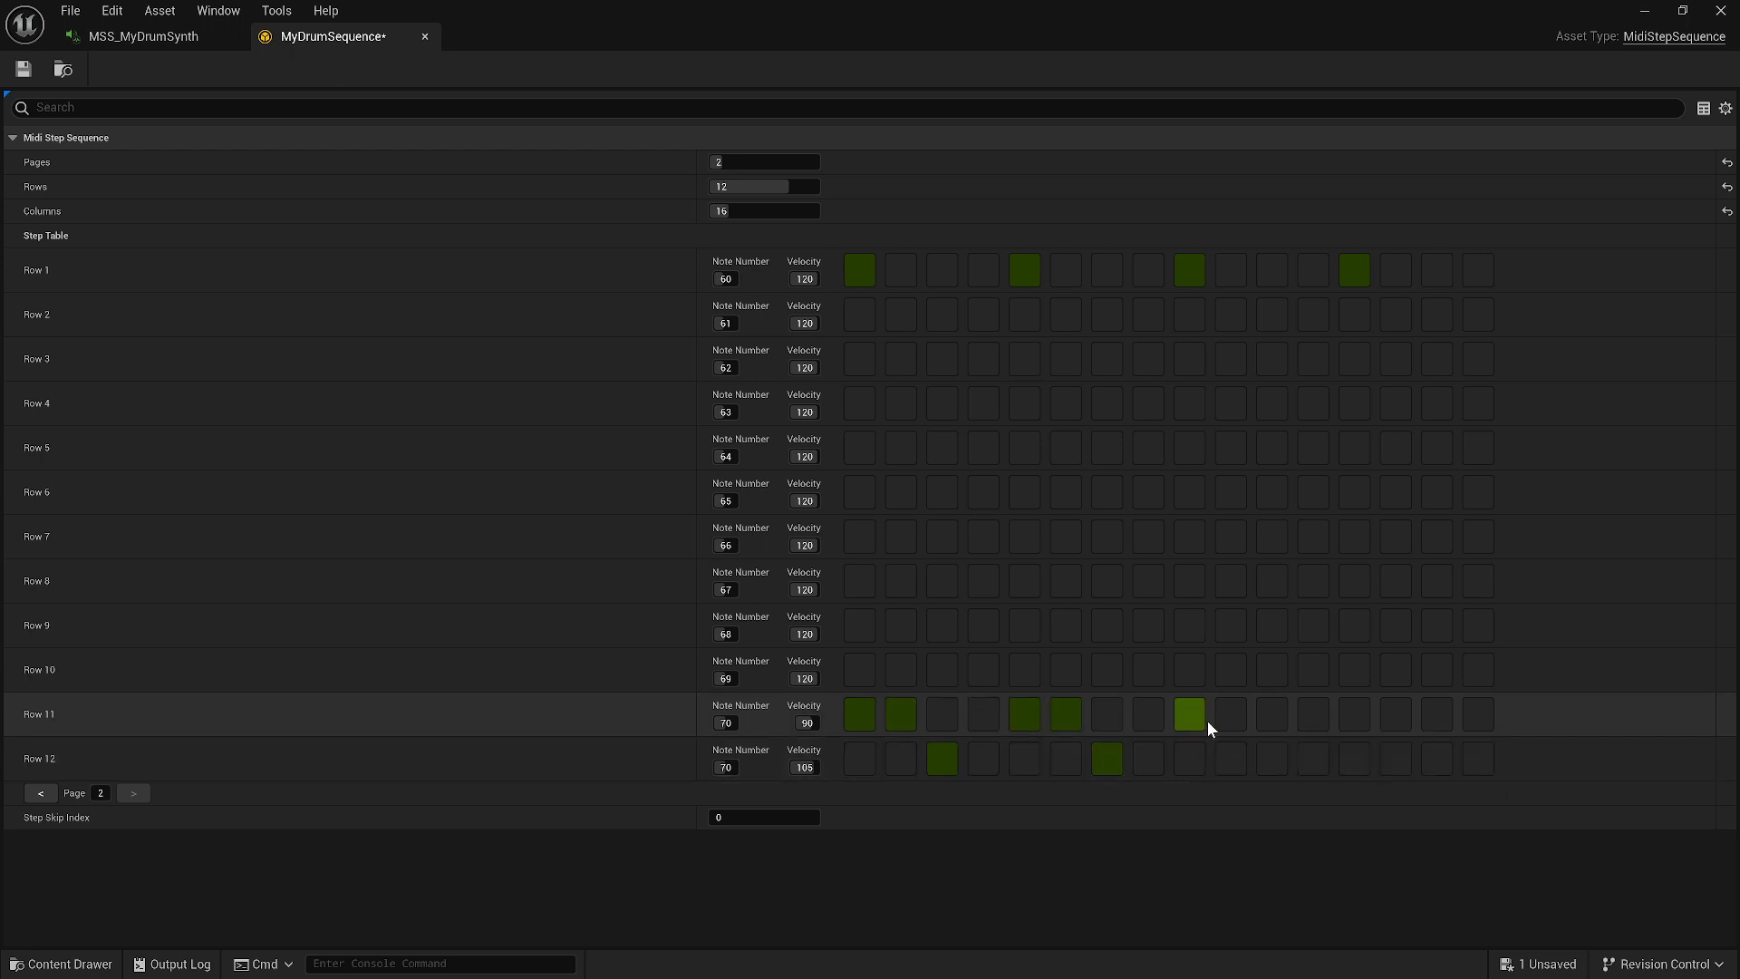
click(1231, 721)
click(1272, 757)
click(1350, 718)
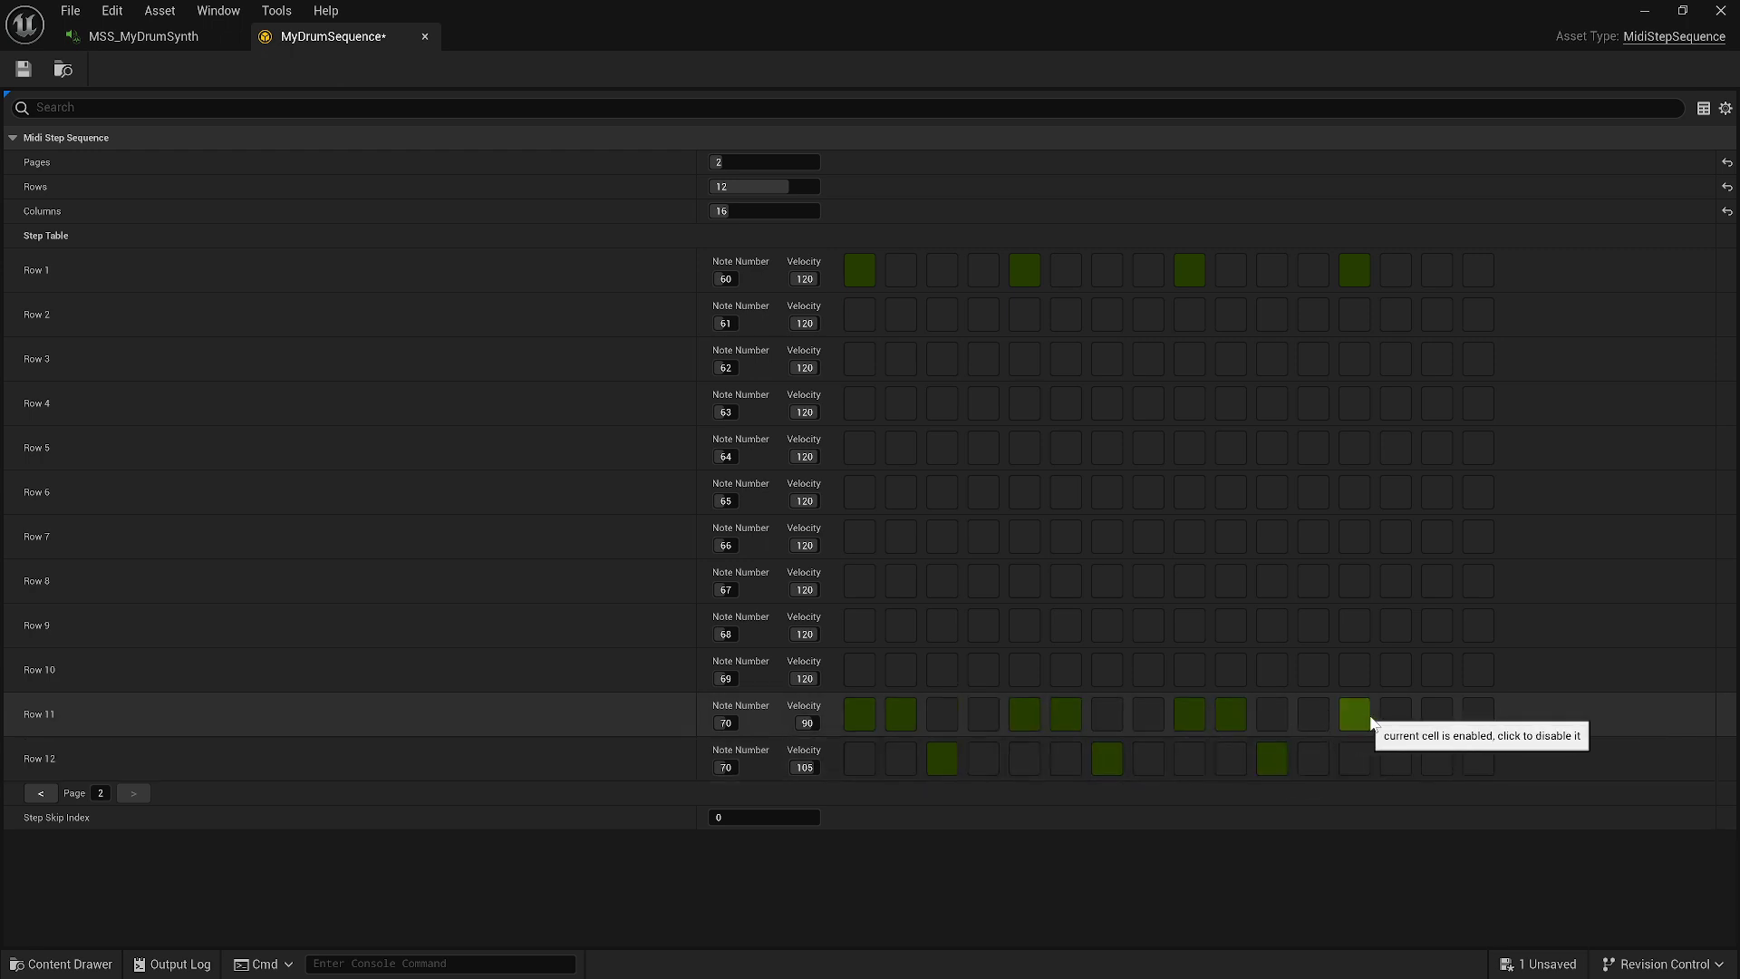
click(1395, 718)
click(1438, 758)
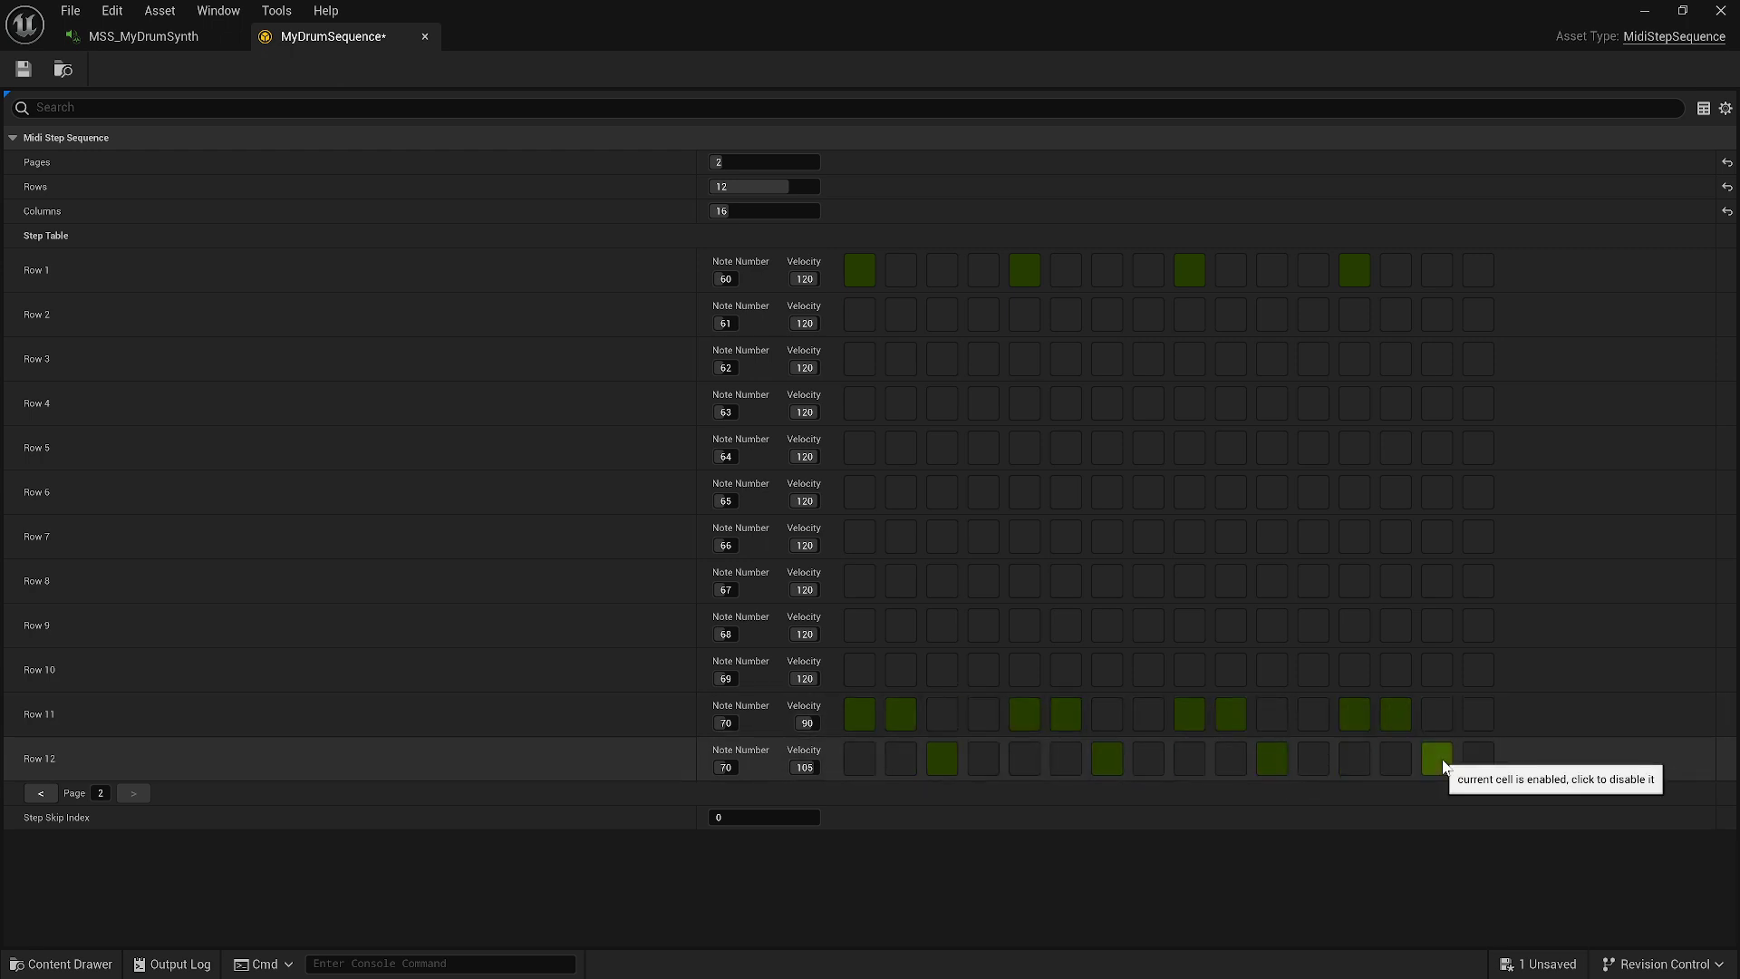
Step: Enable steps 5, 8, 11 and 13 in Row 3 on page 2, and save MyDrumSequence
click(1027, 361)
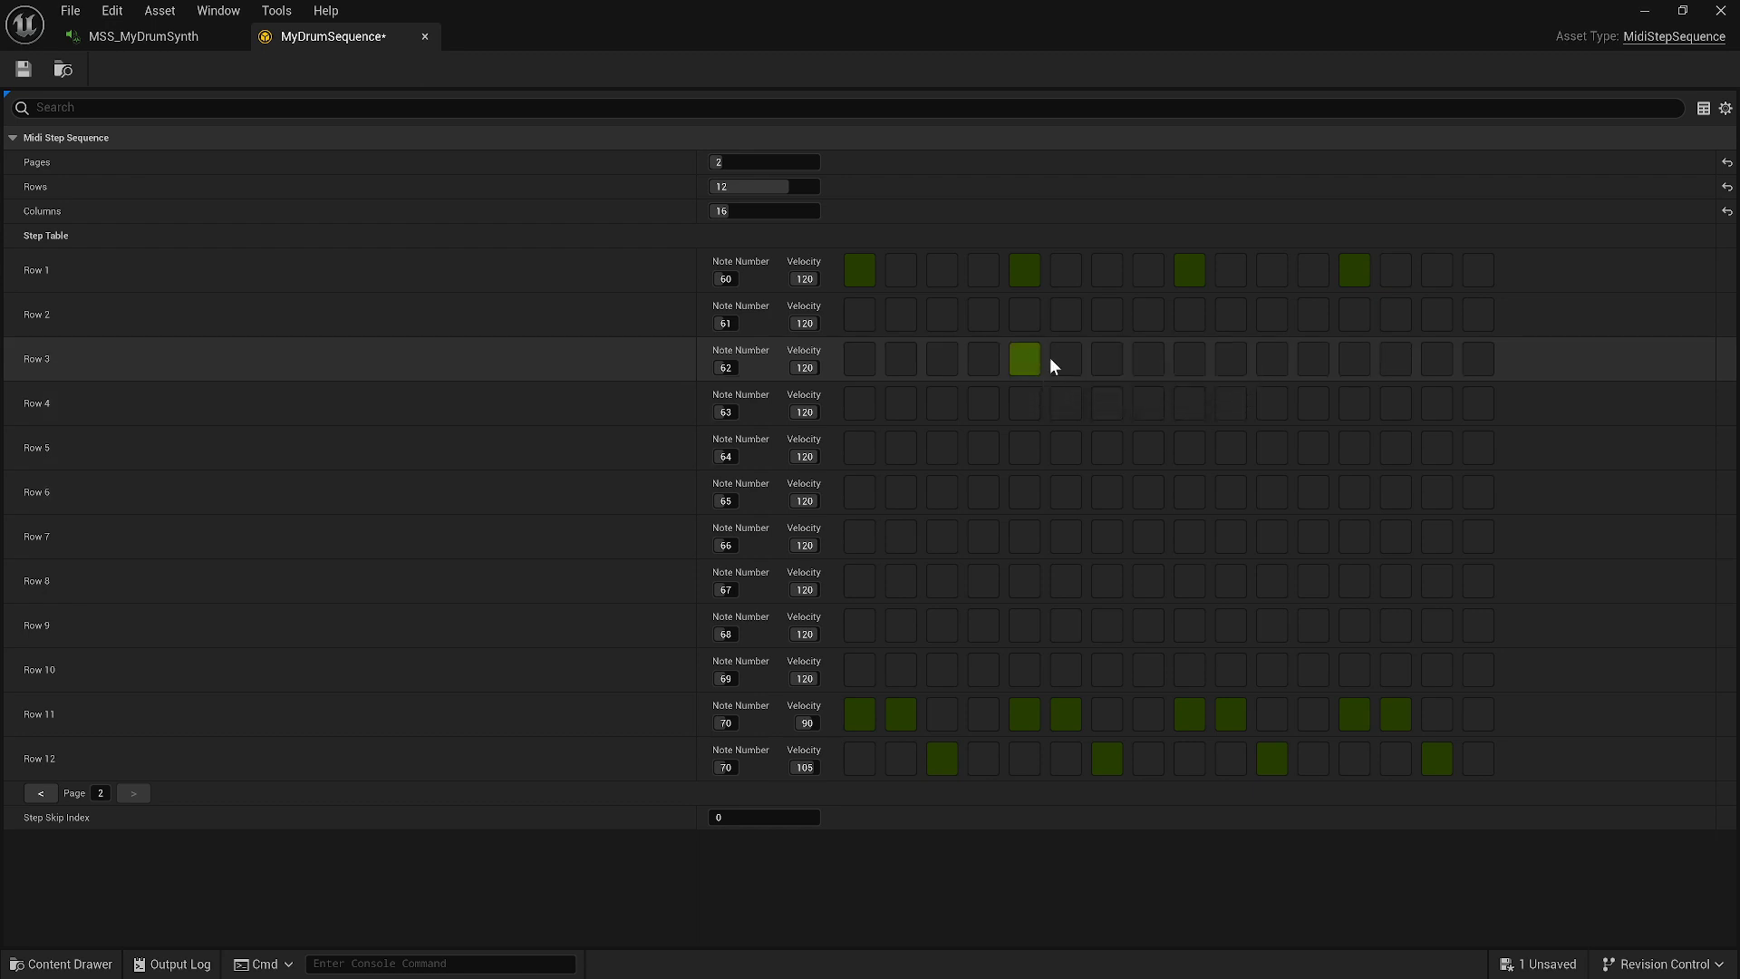
click(1148, 361)
click(1272, 361)
click(1353, 361)
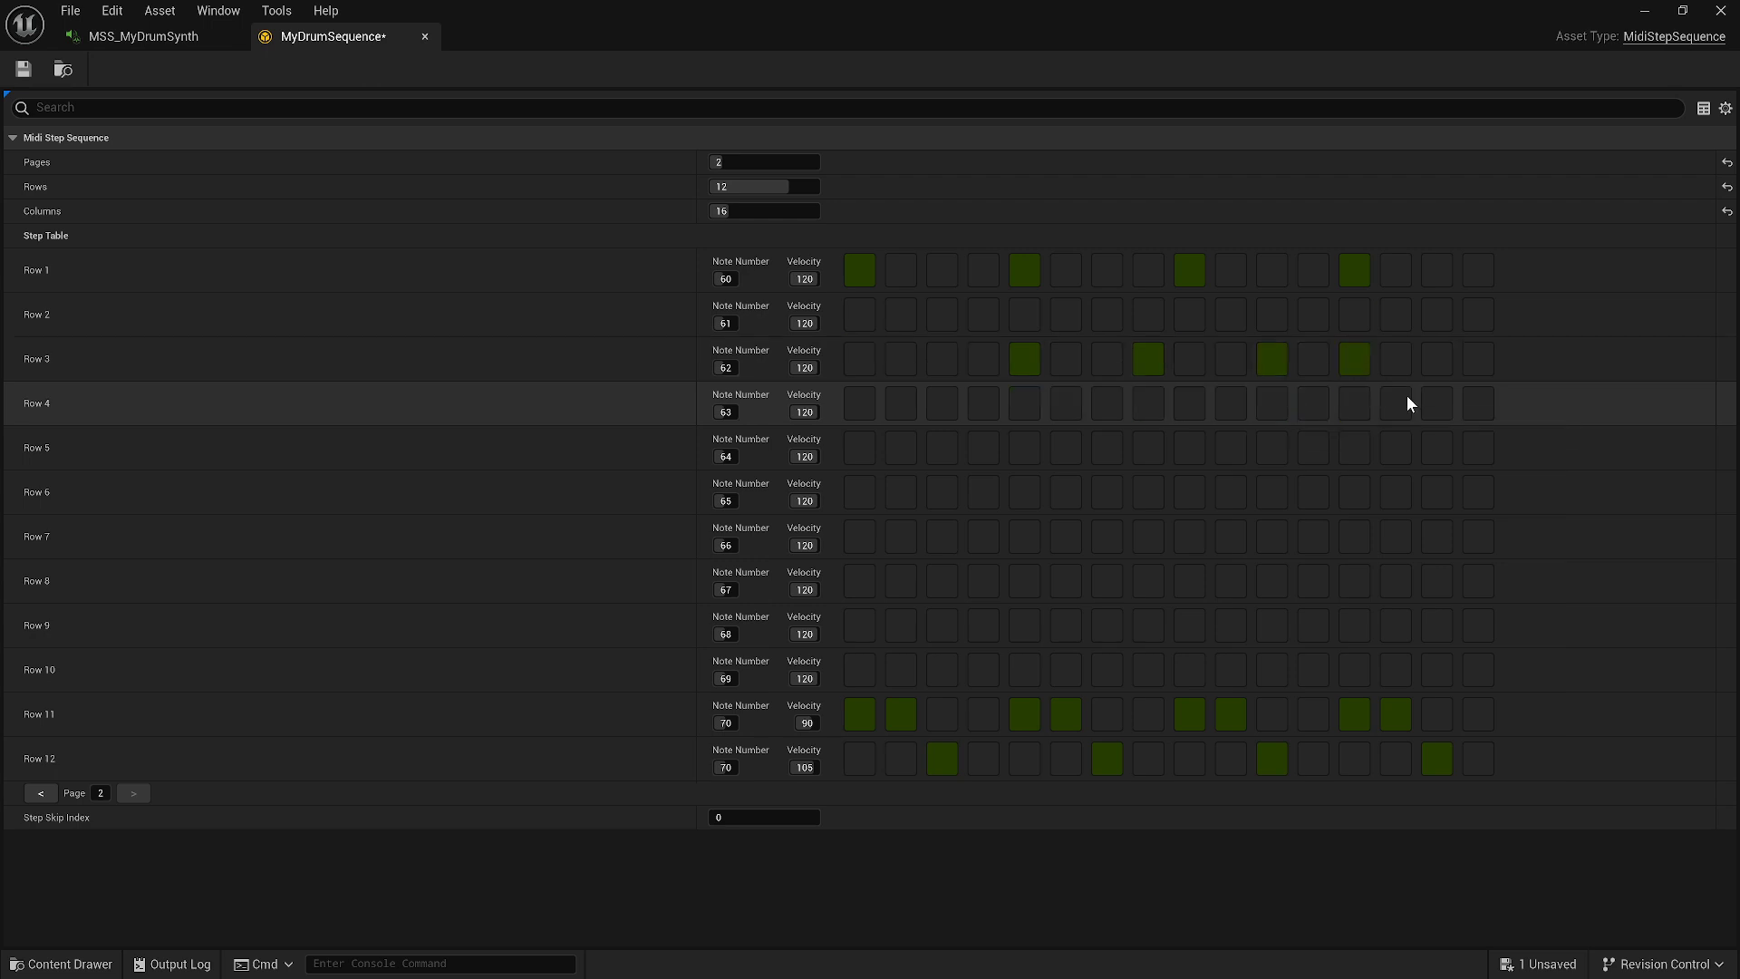
click(24, 69)
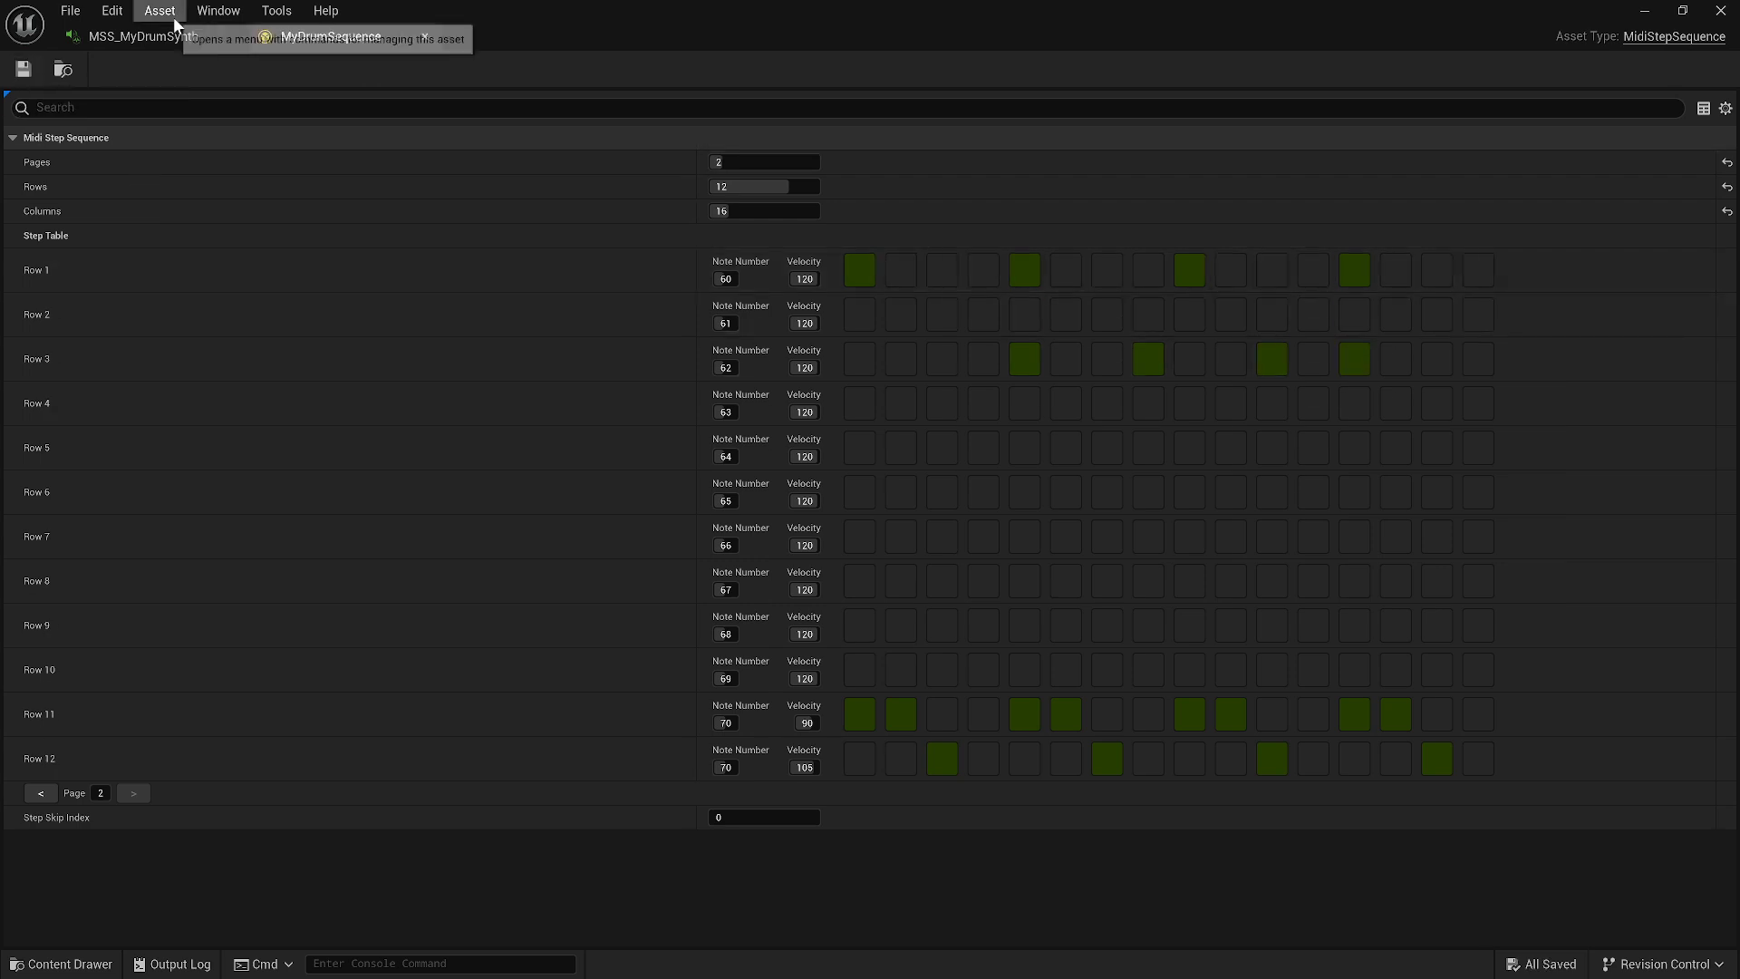
Step: Turn on Auto Page for the Step Sequence Player in MSS_MyDrumSynth, audition the two-page pattern, and stop playback
click(143, 36)
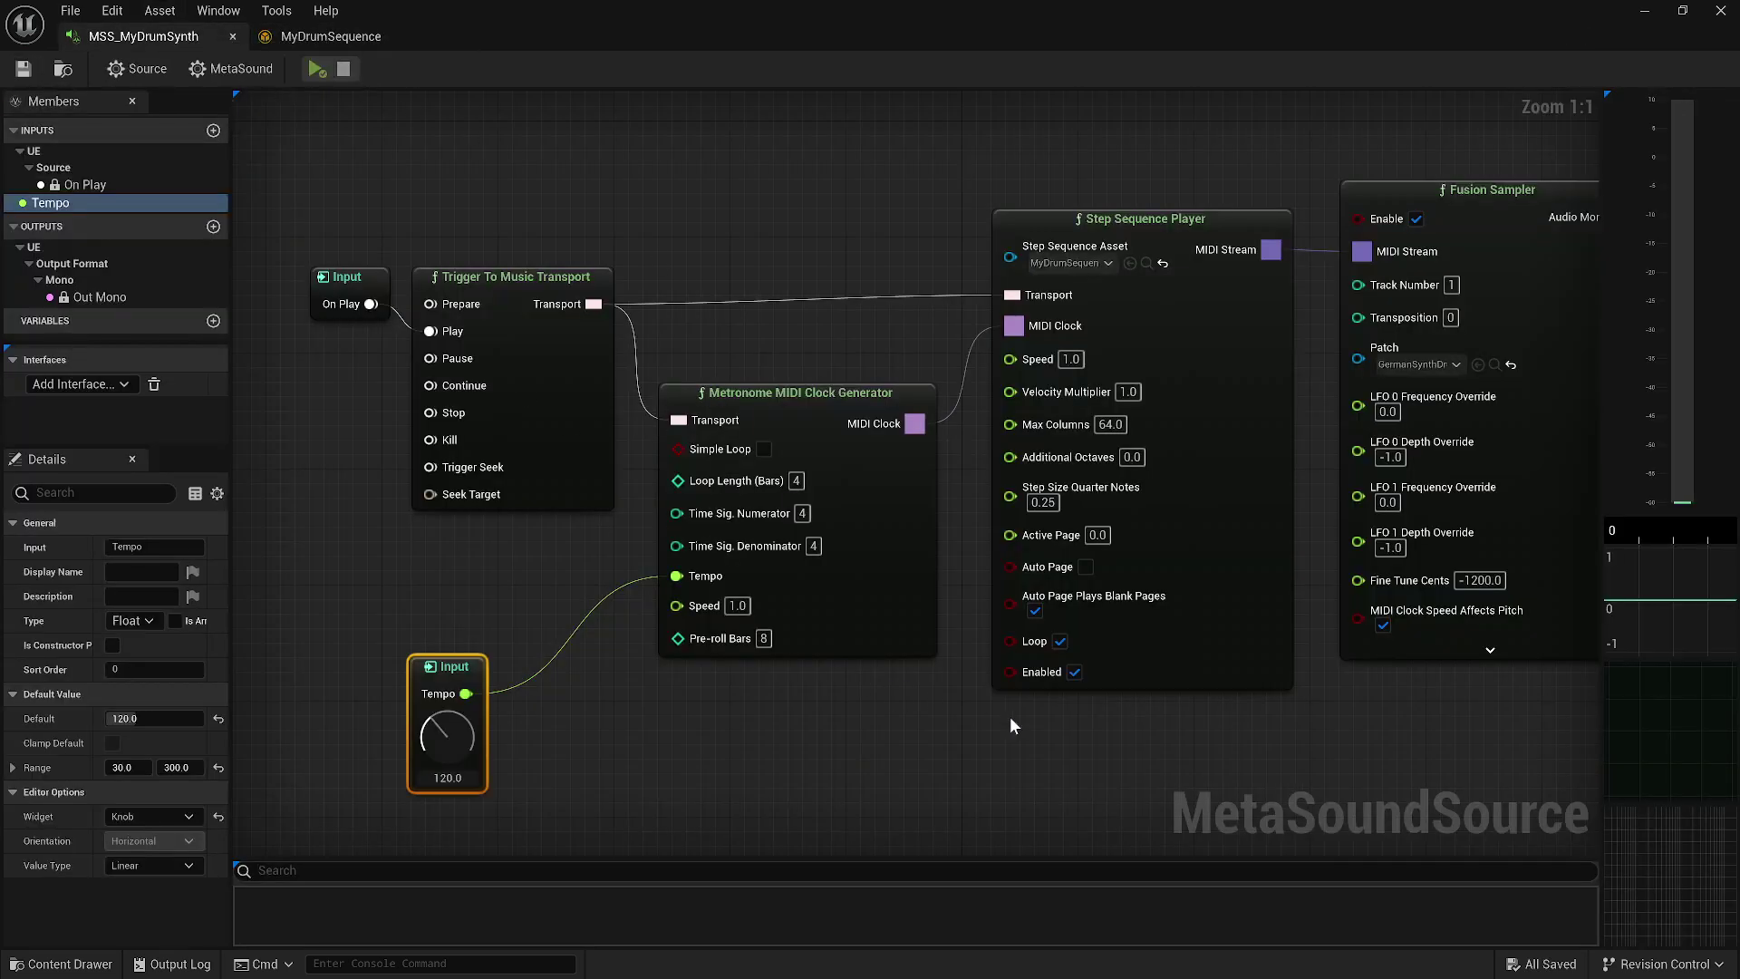
right_drag(1410, 713, 1275, 661)
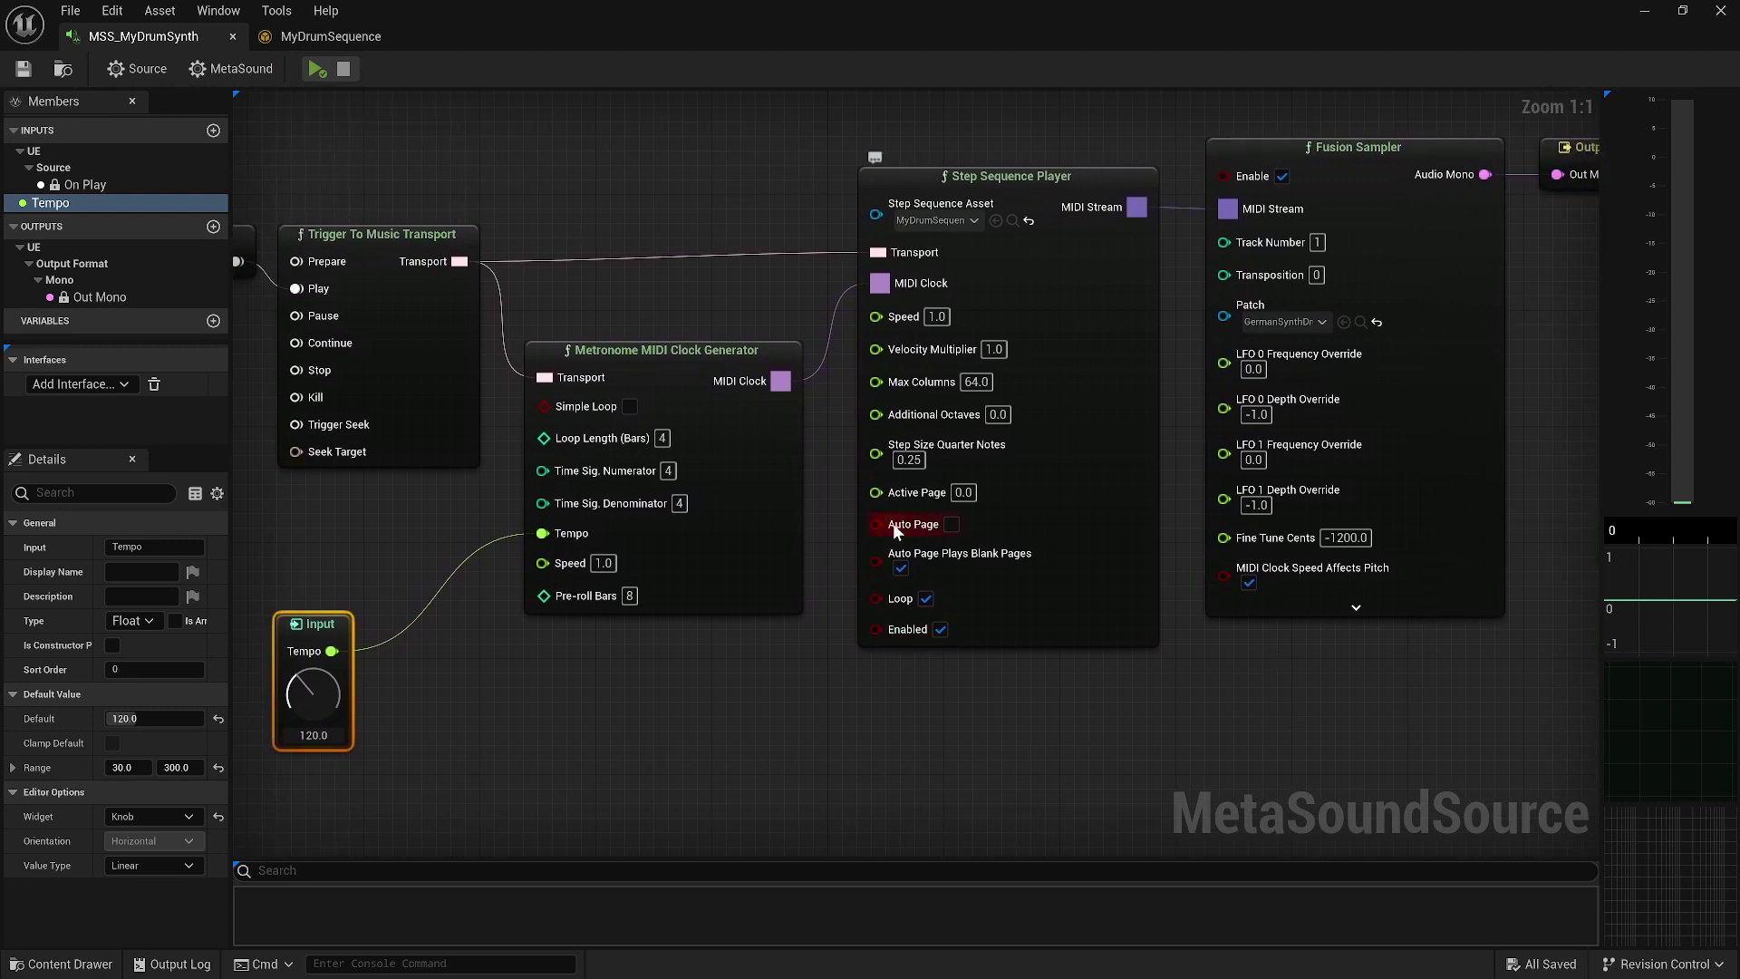
click(950, 524)
click(309, 76)
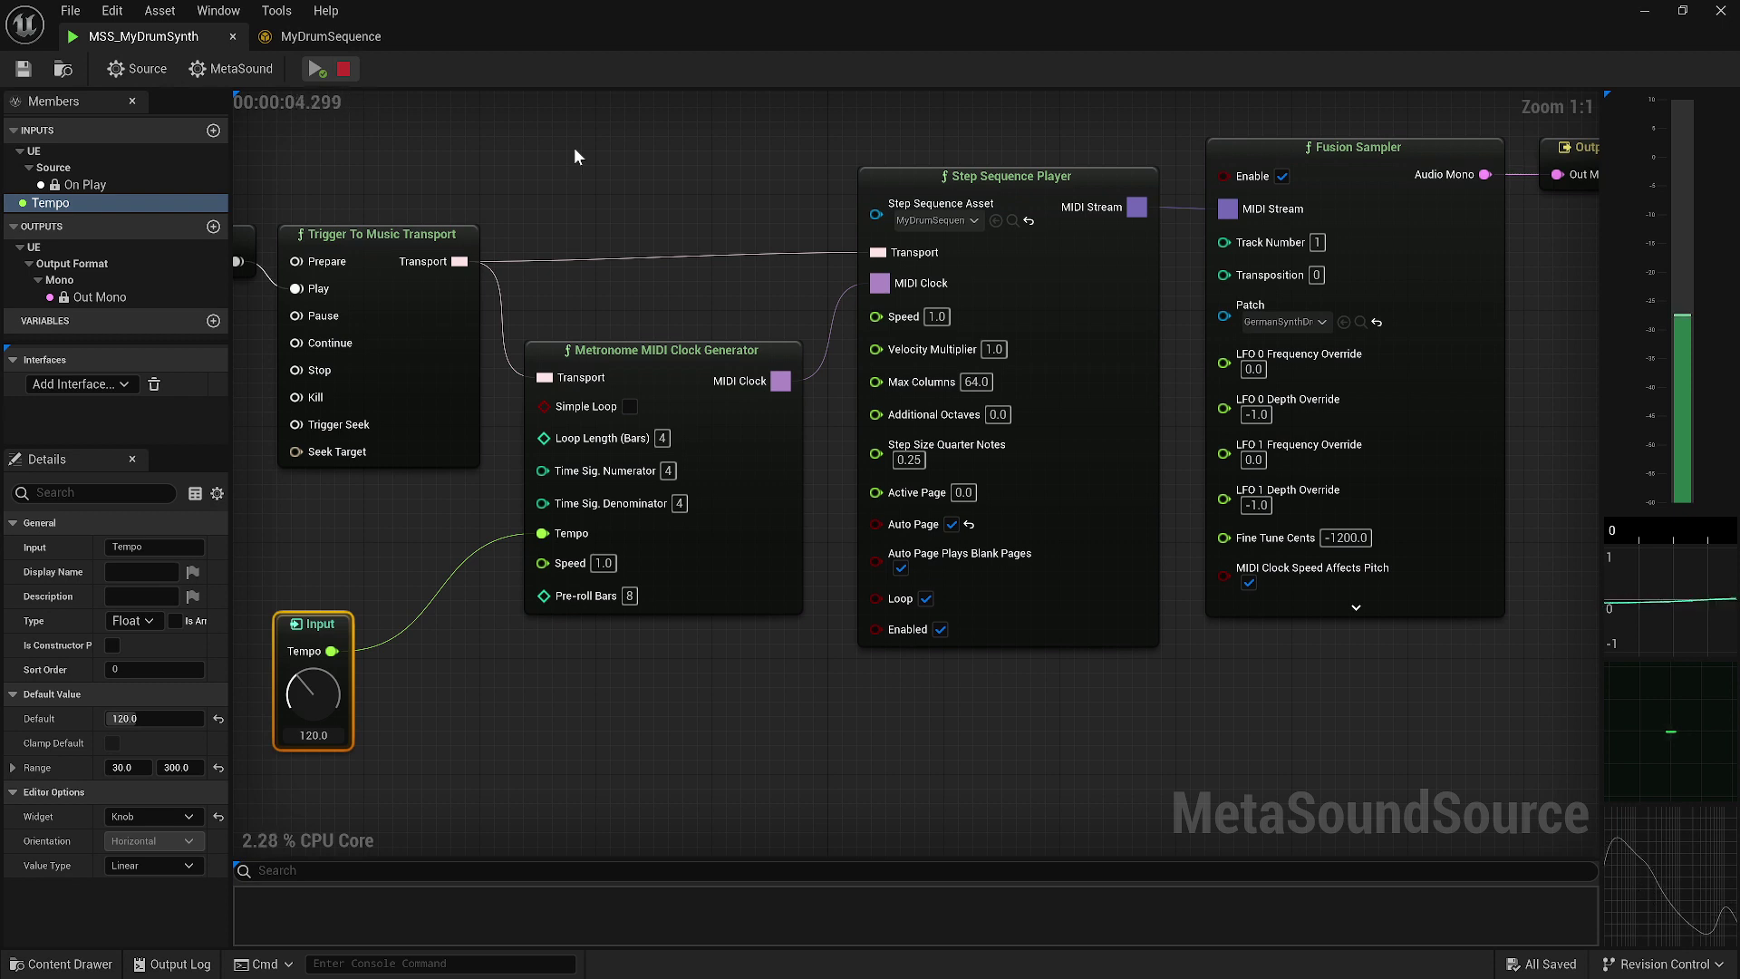
click(343, 71)
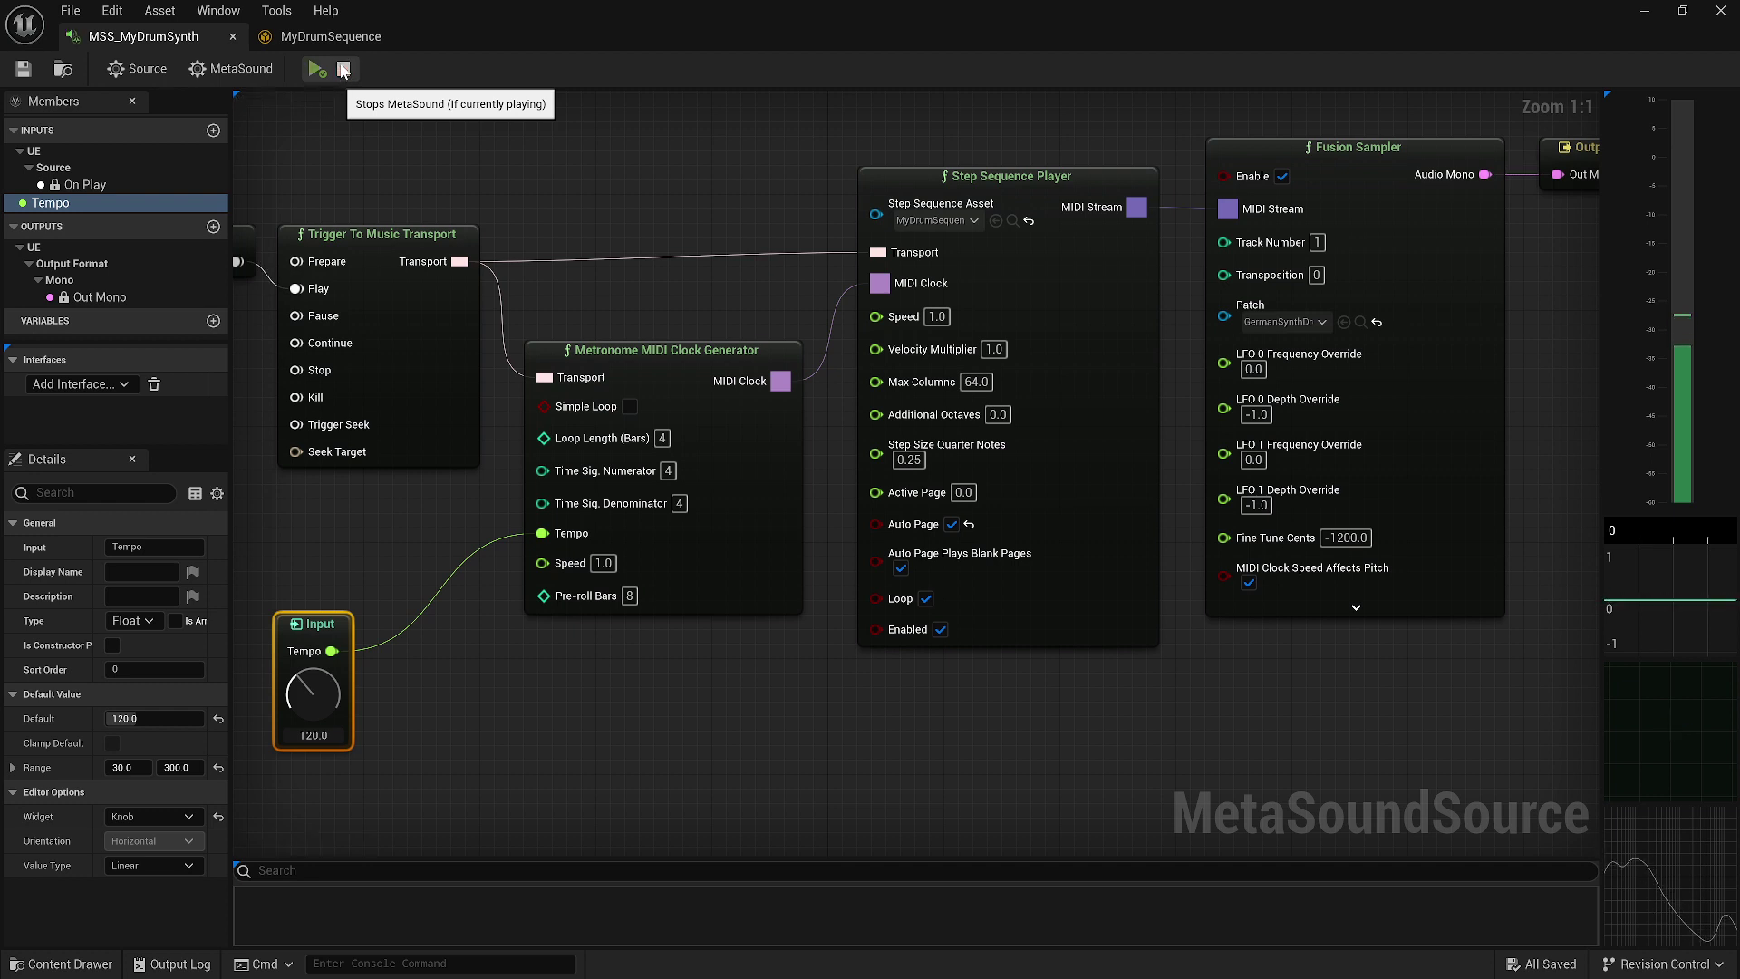
Step: Set the page count of MyDrumSequence to 4 and show page 3 of the step table
click(331, 36)
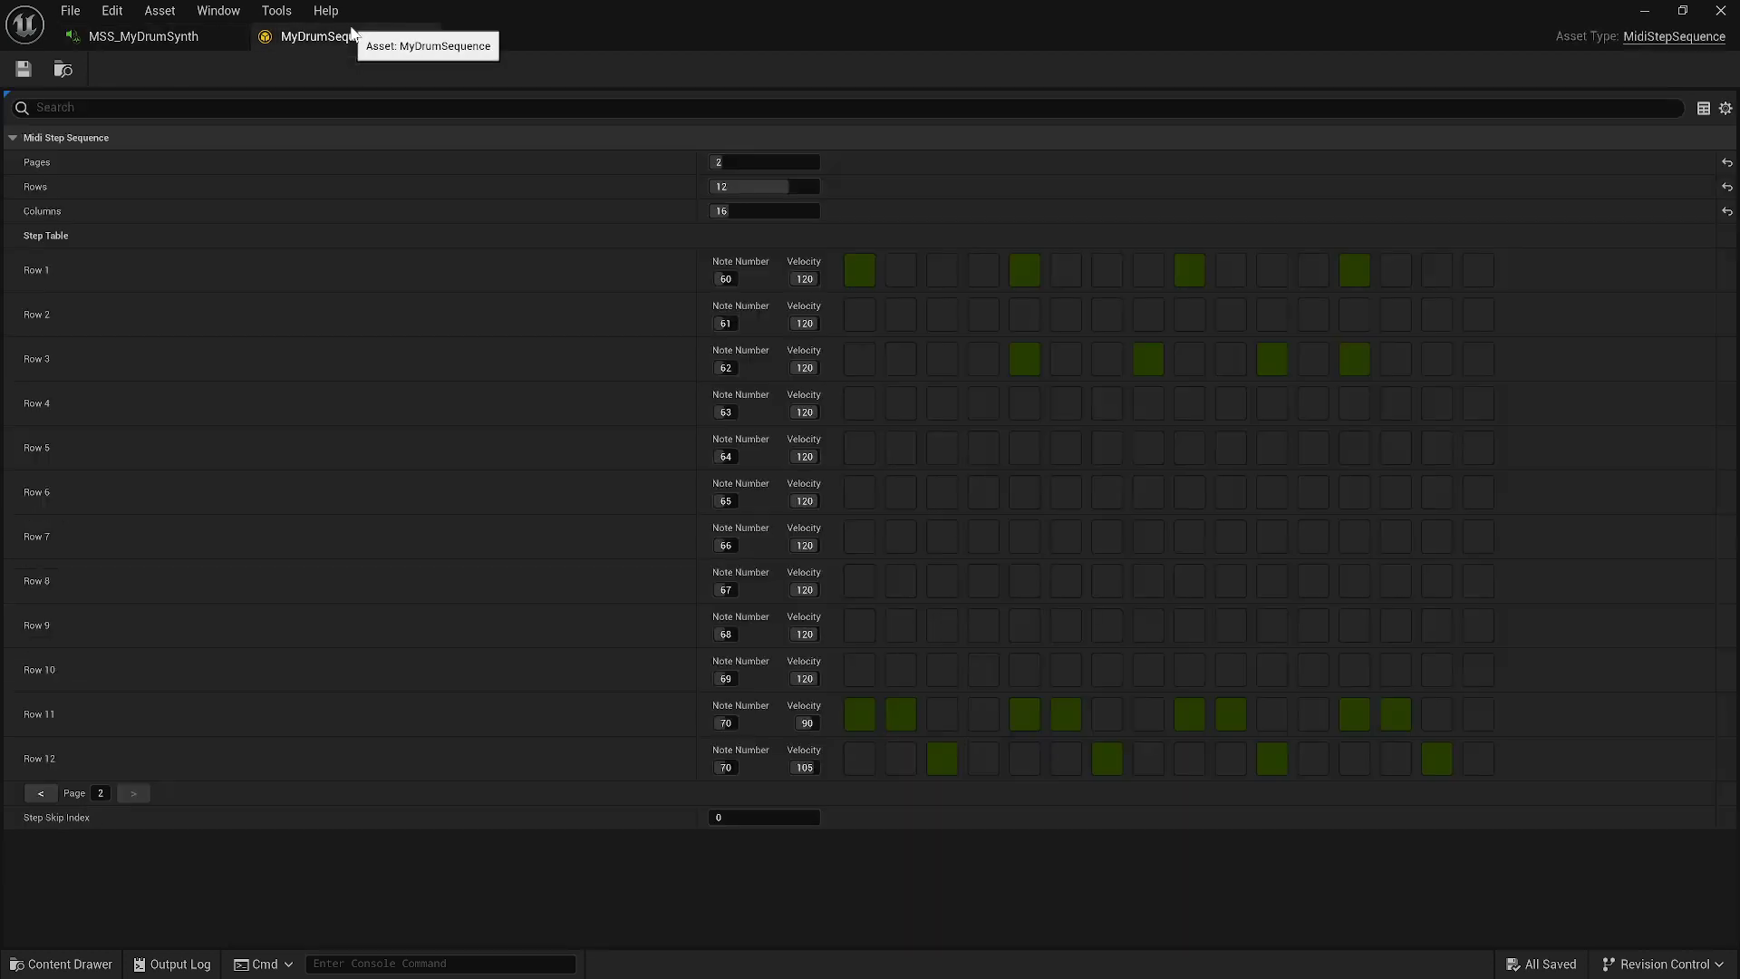
click(769, 163)
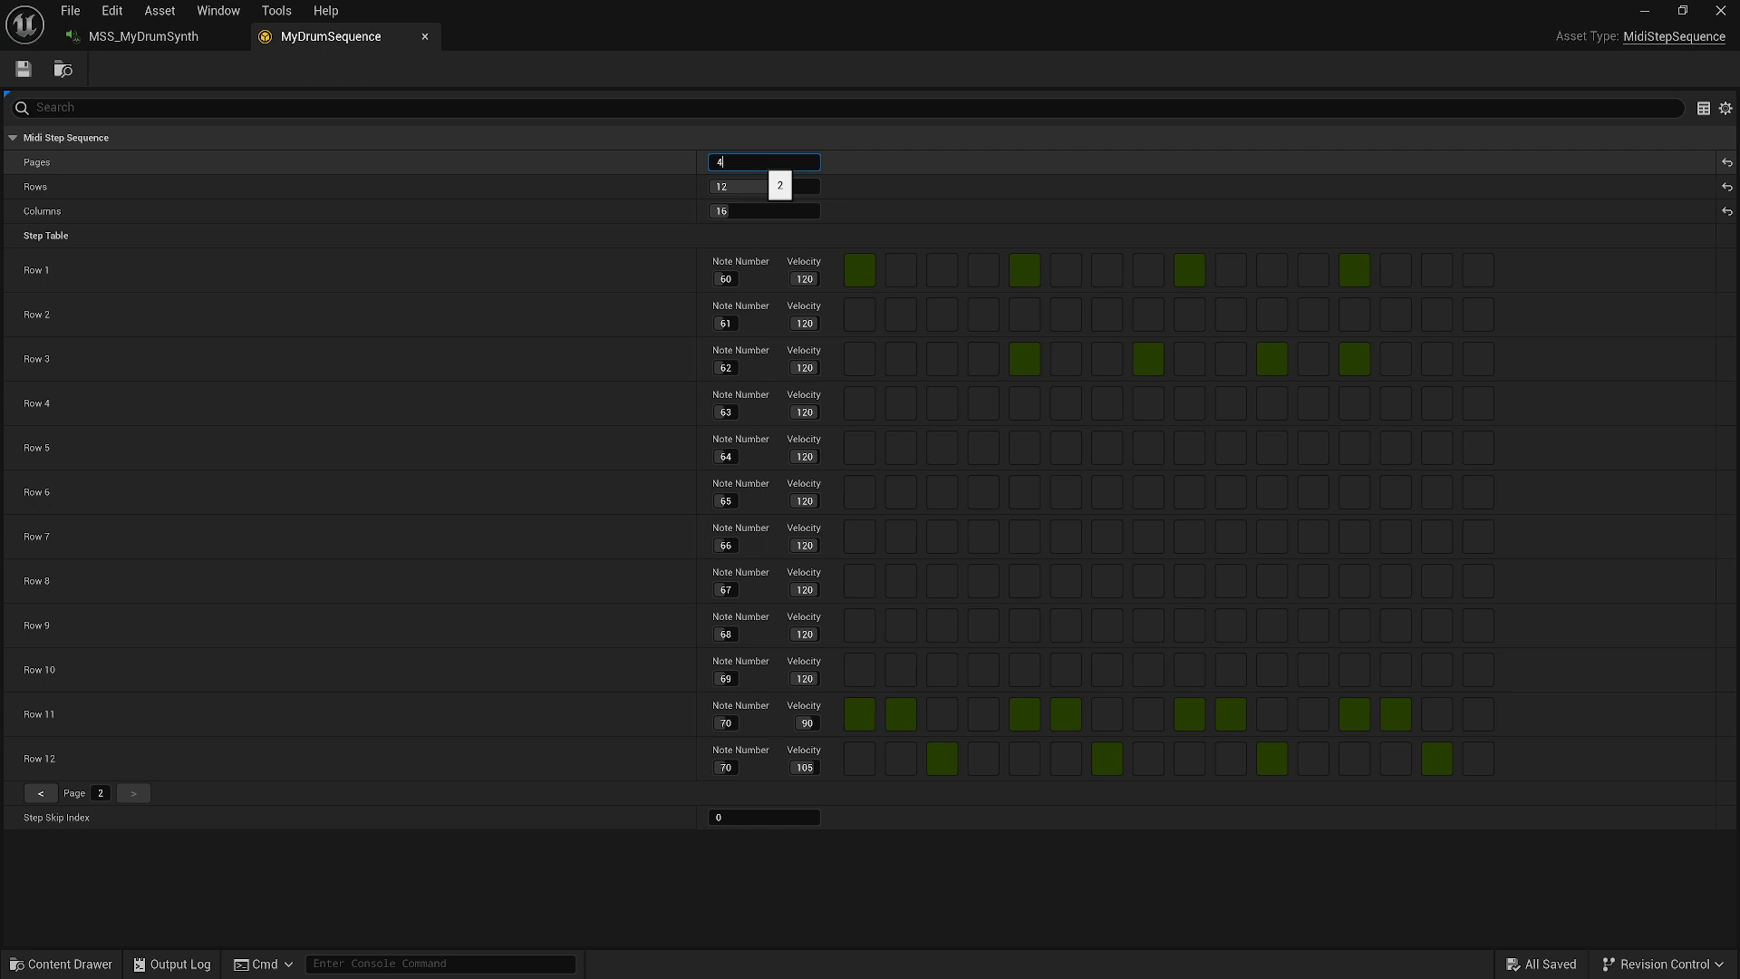
text(4)
key(Return)
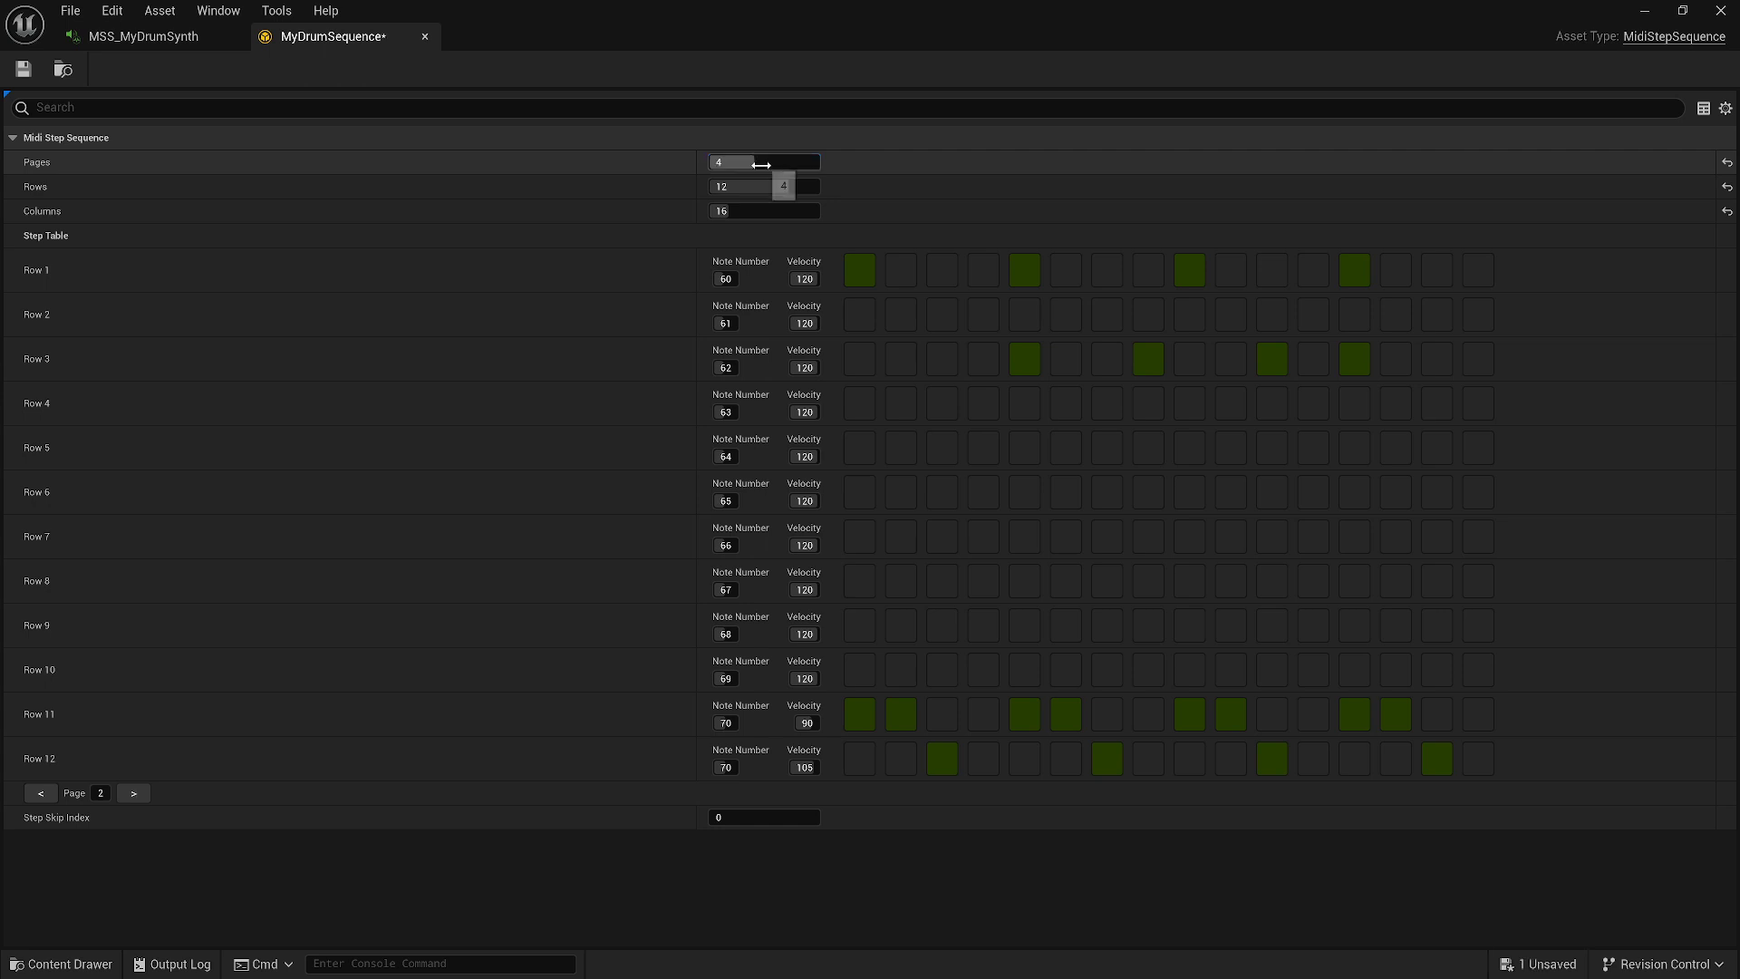
click(135, 794)
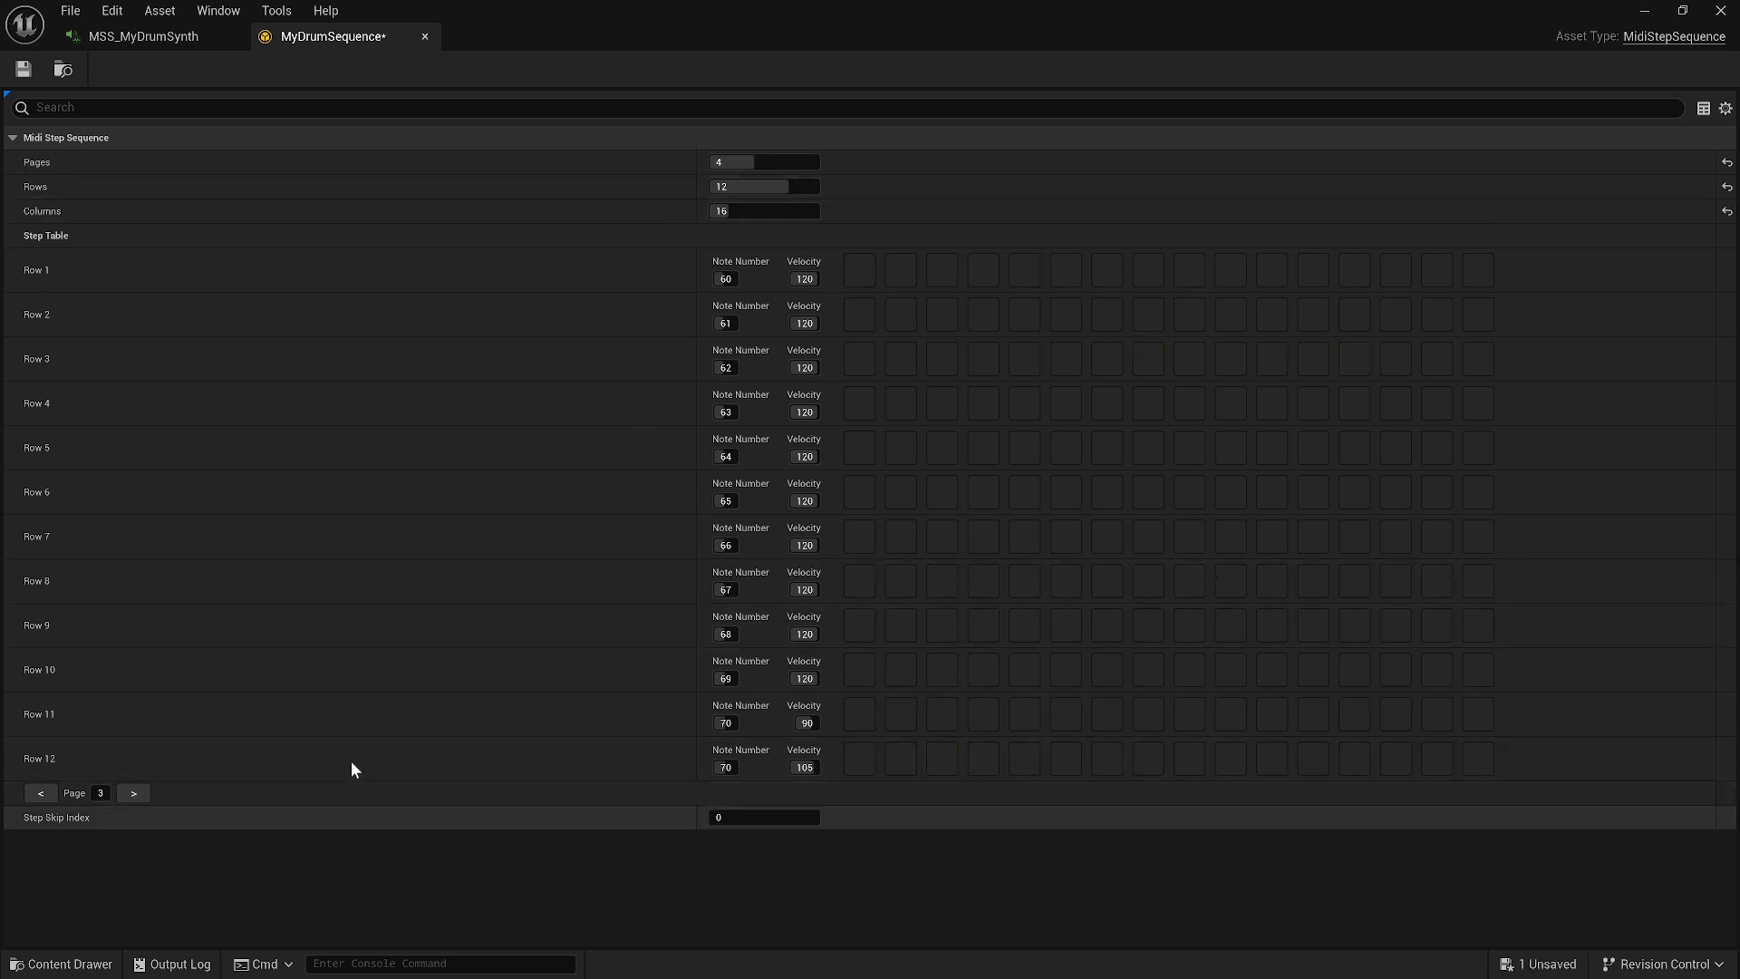
Step: On page 3, enable steps 1, 5, 9 and 13 in Row 1 and steps 5 and 13 in Row 3
click(853, 273)
click(1017, 274)
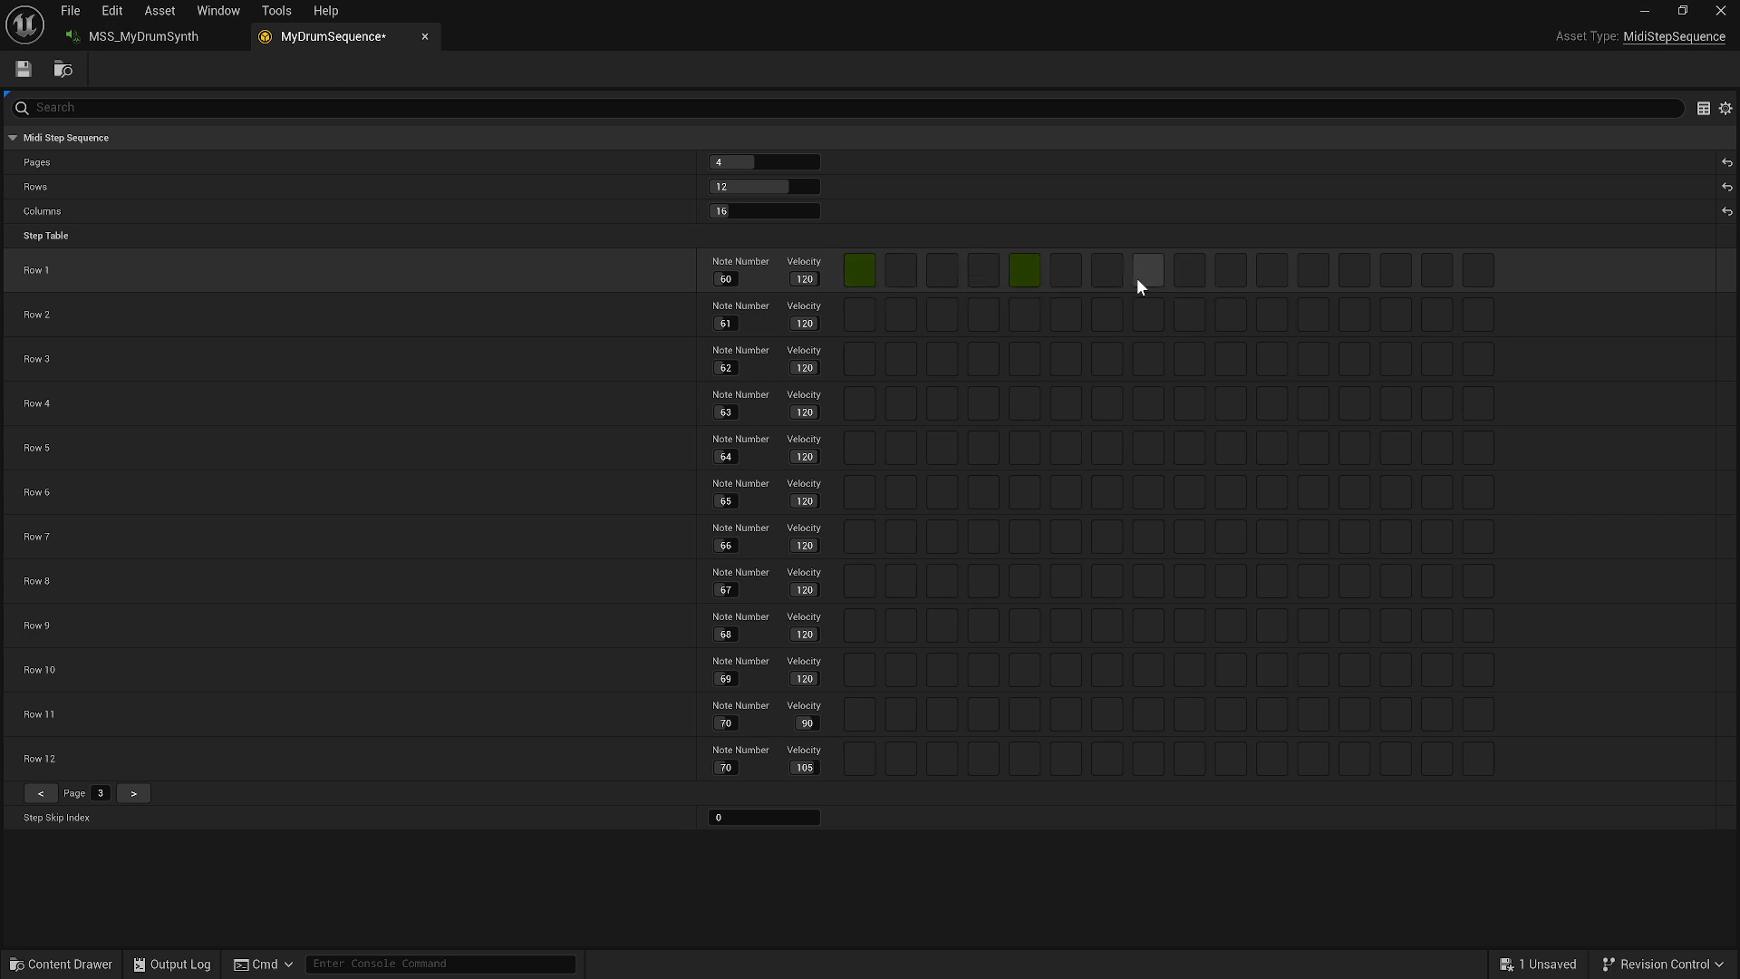
click(1184, 274)
click(1358, 274)
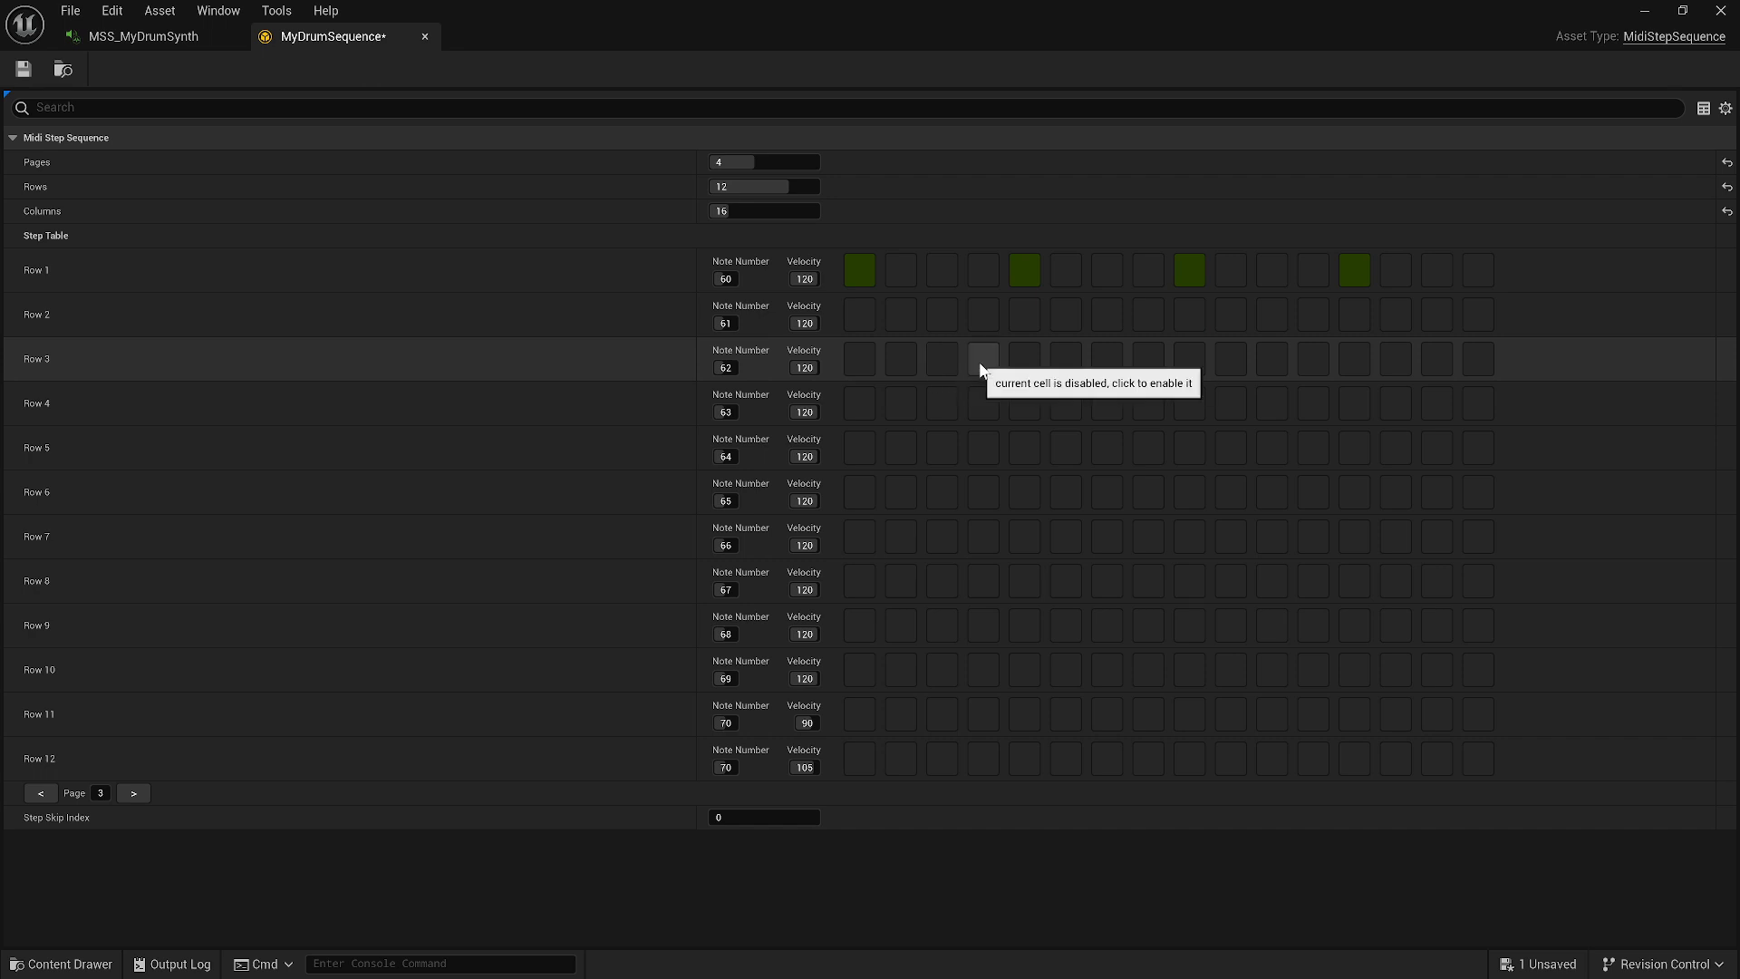
click(1033, 363)
click(1353, 359)
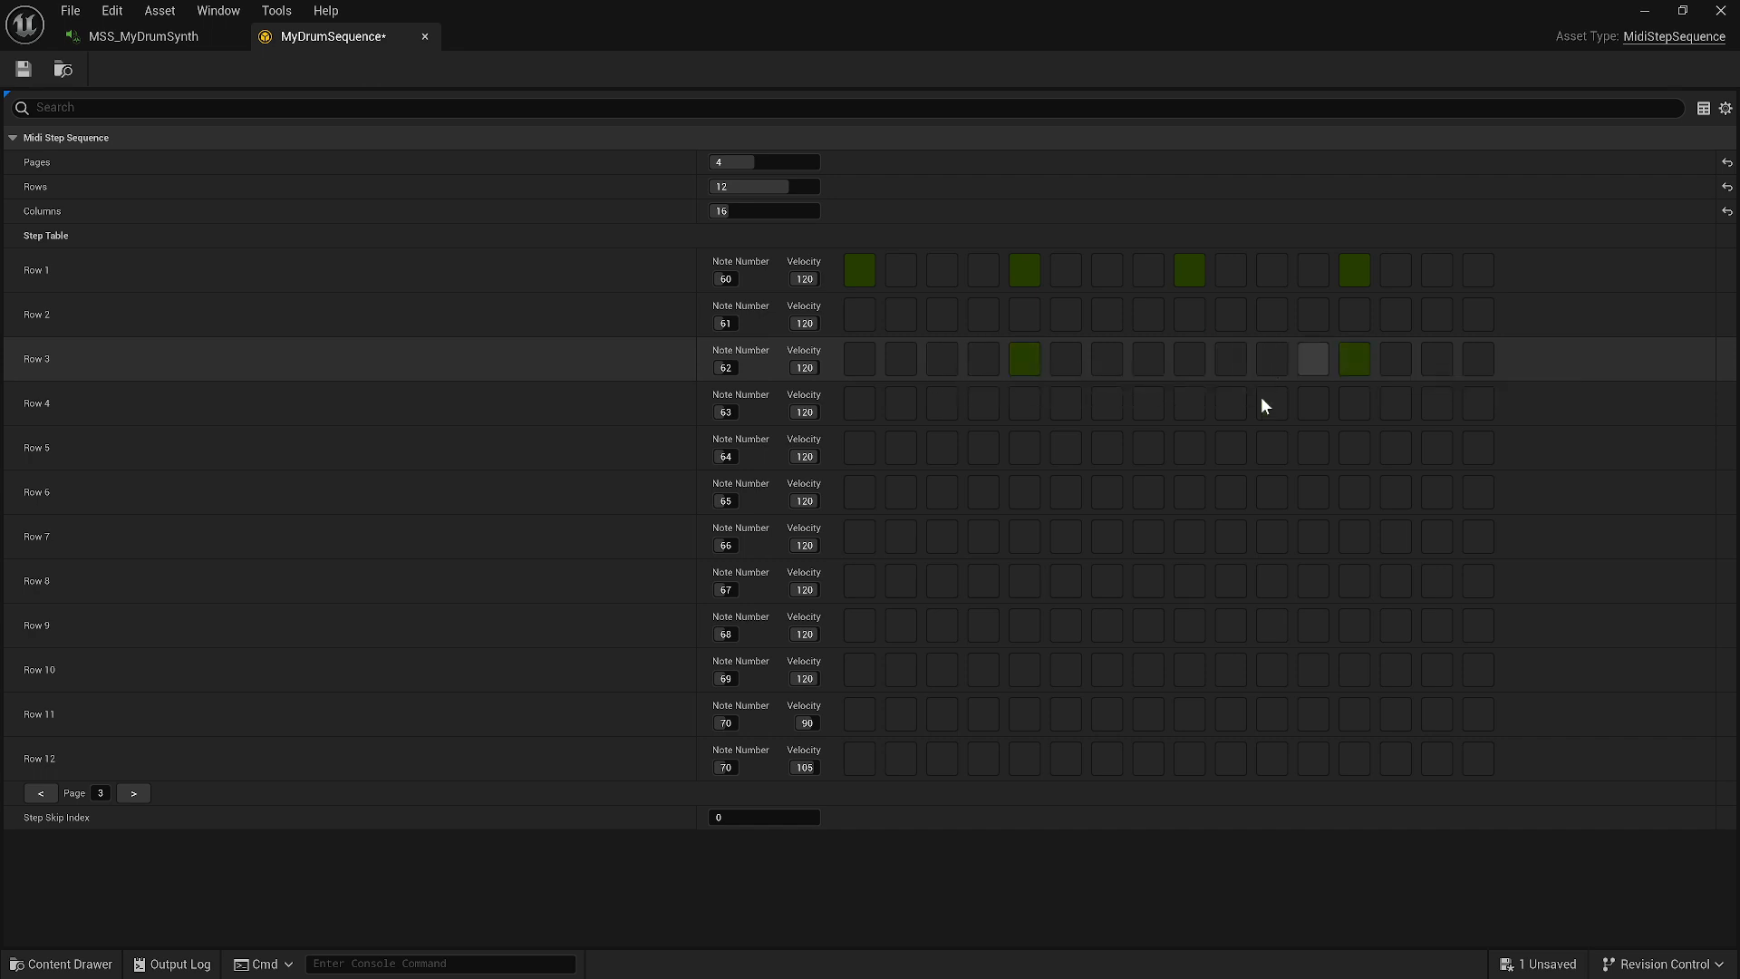
Step: On page 3, enable steps 1, 2, 5, 6, 9, 10, 13 and 14 in Row 11 and steps 3, 7, 11 and 15 in Row 12
click(859, 714)
click(900, 714)
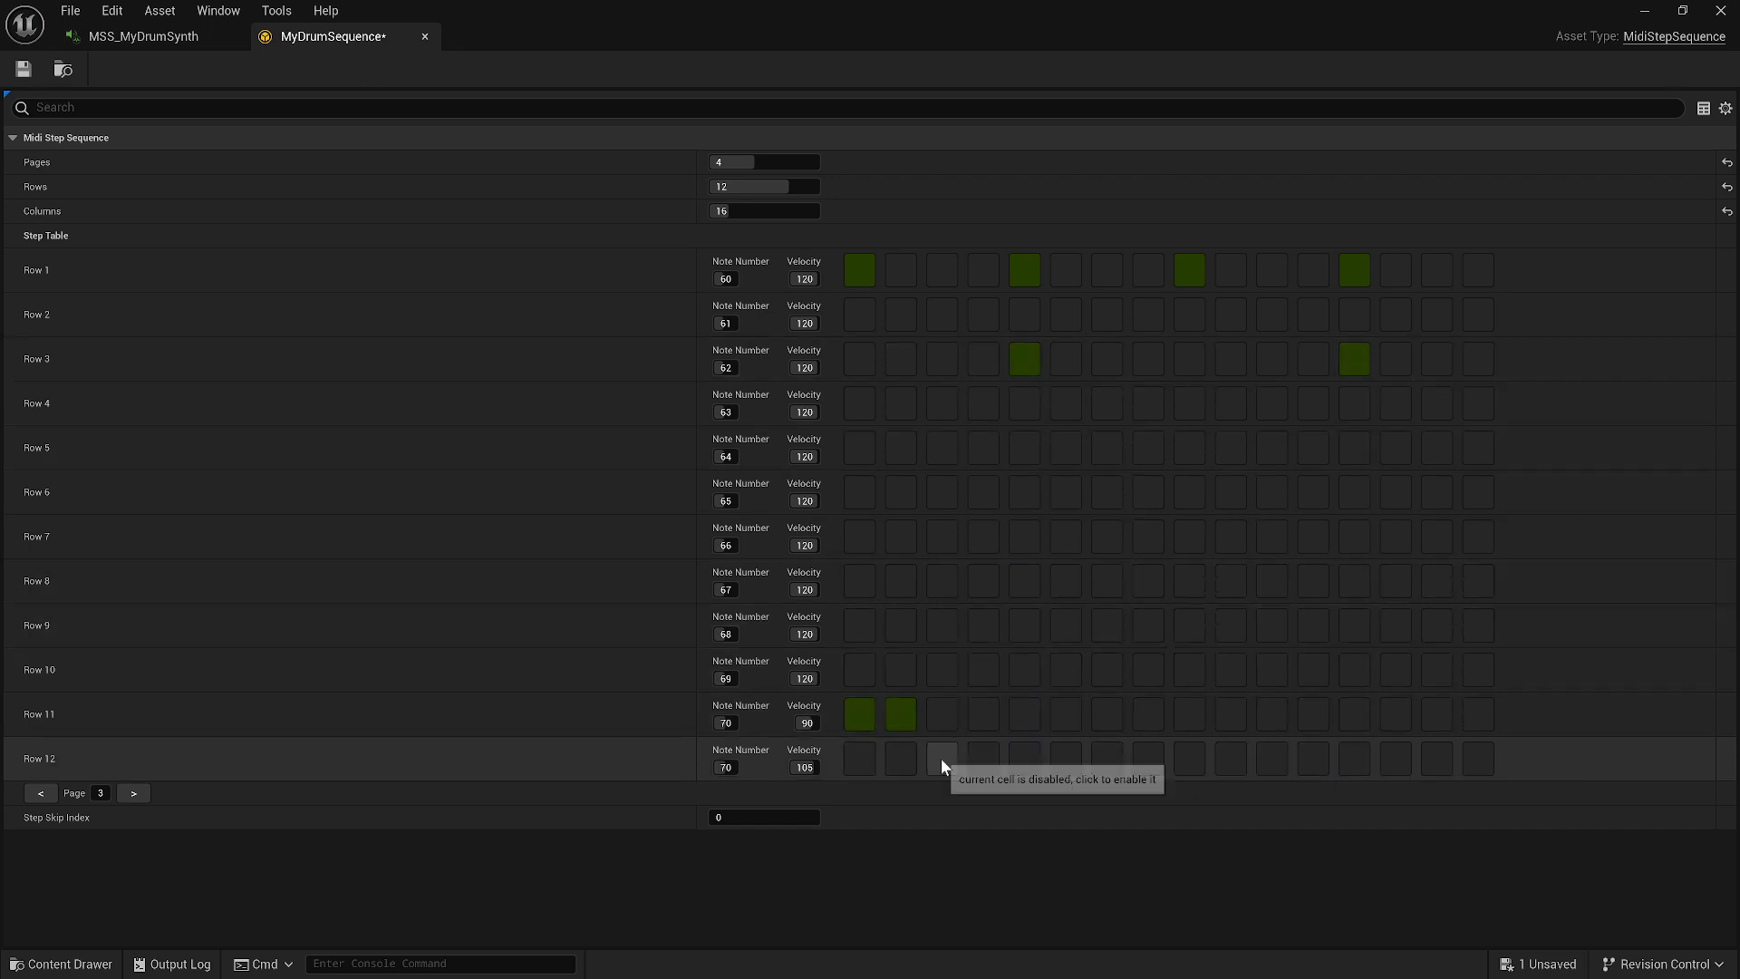
click(940, 759)
click(1029, 712)
click(1069, 712)
click(1110, 759)
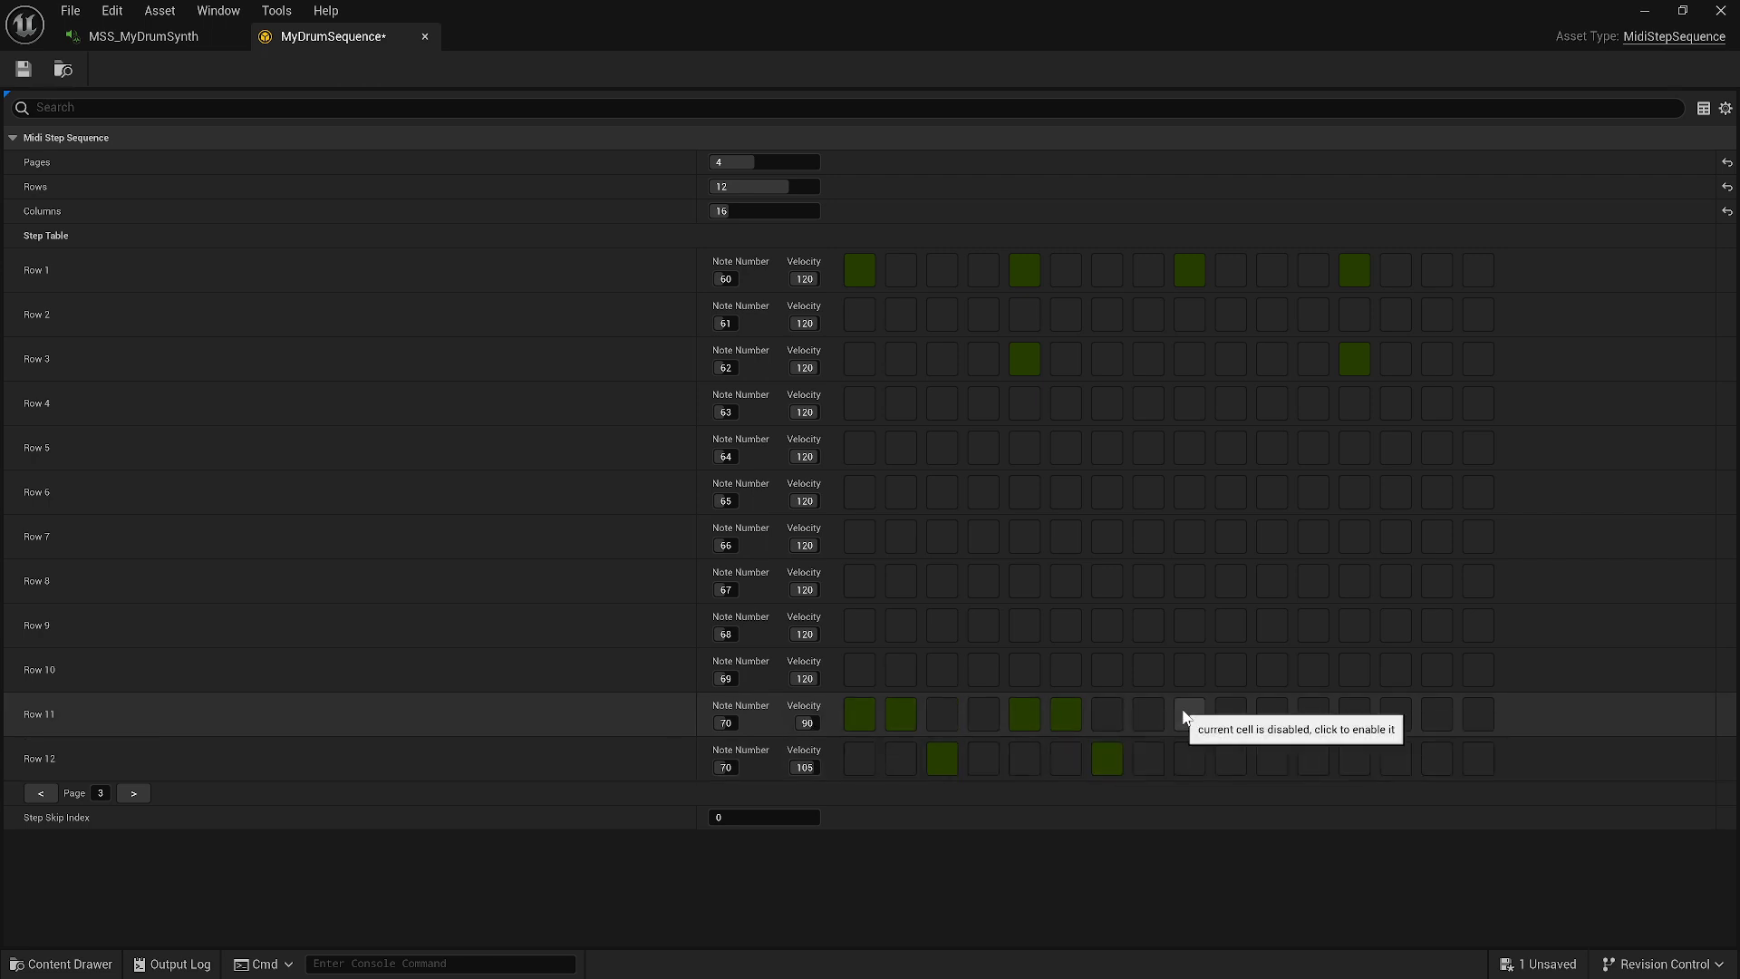
click(1190, 714)
click(1227, 712)
click(1272, 753)
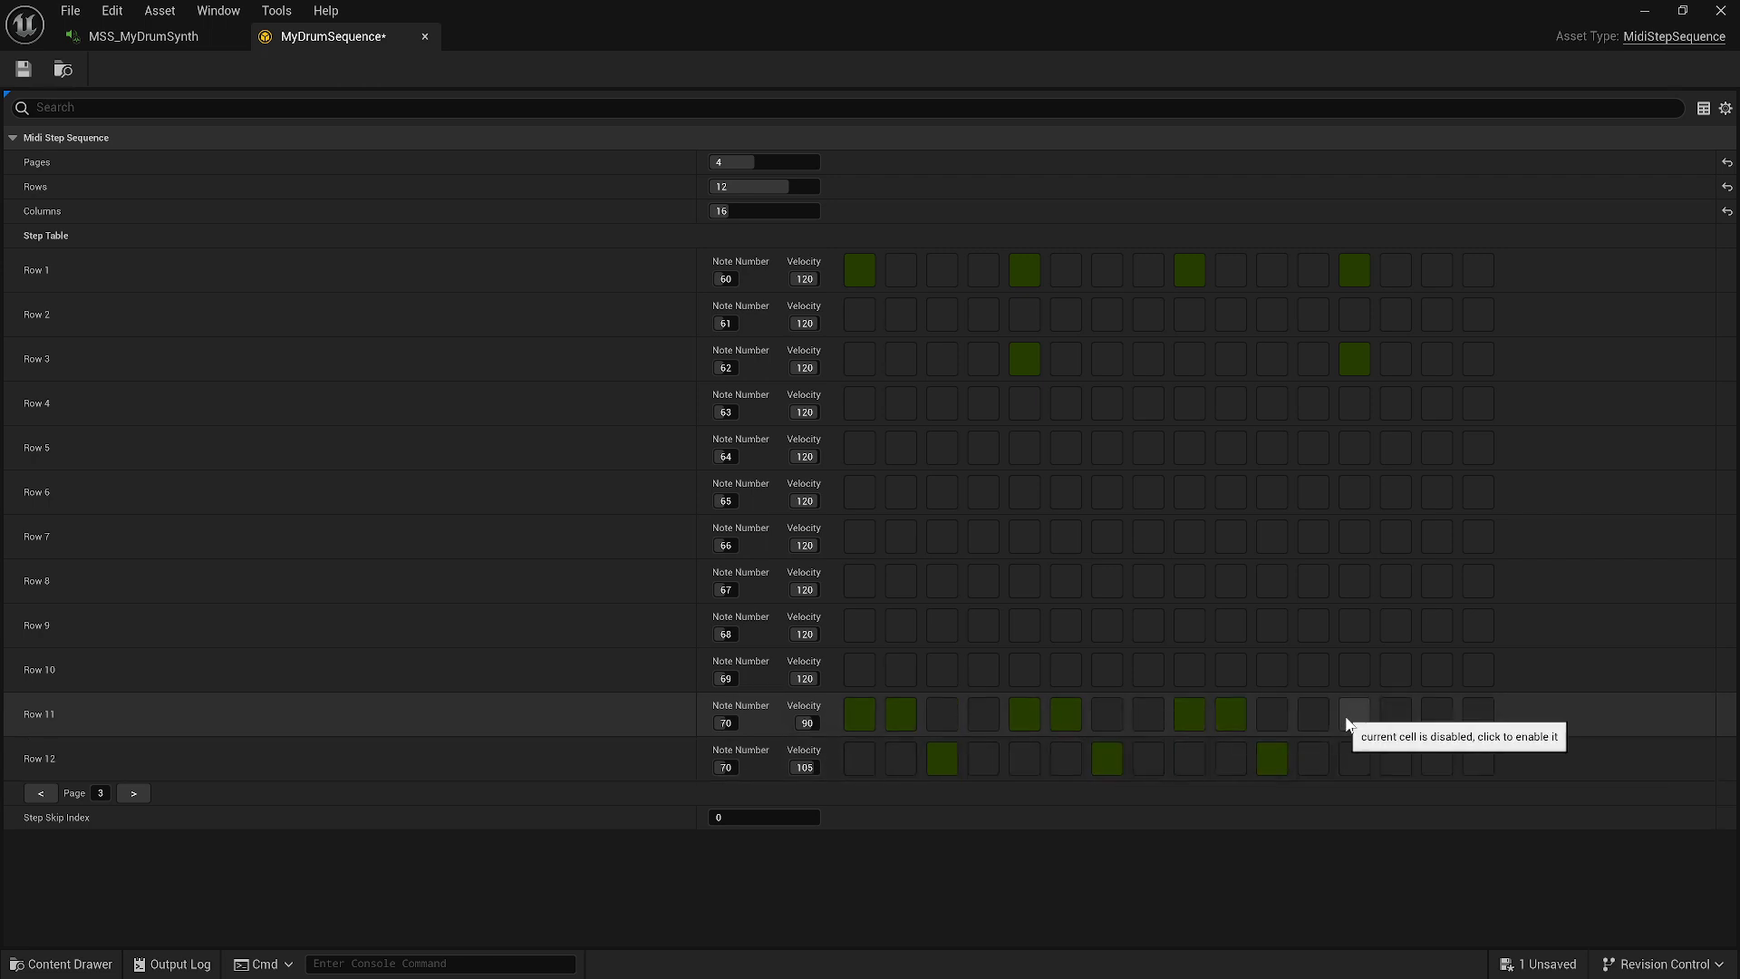
click(1350, 720)
click(1392, 715)
click(1438, 762)
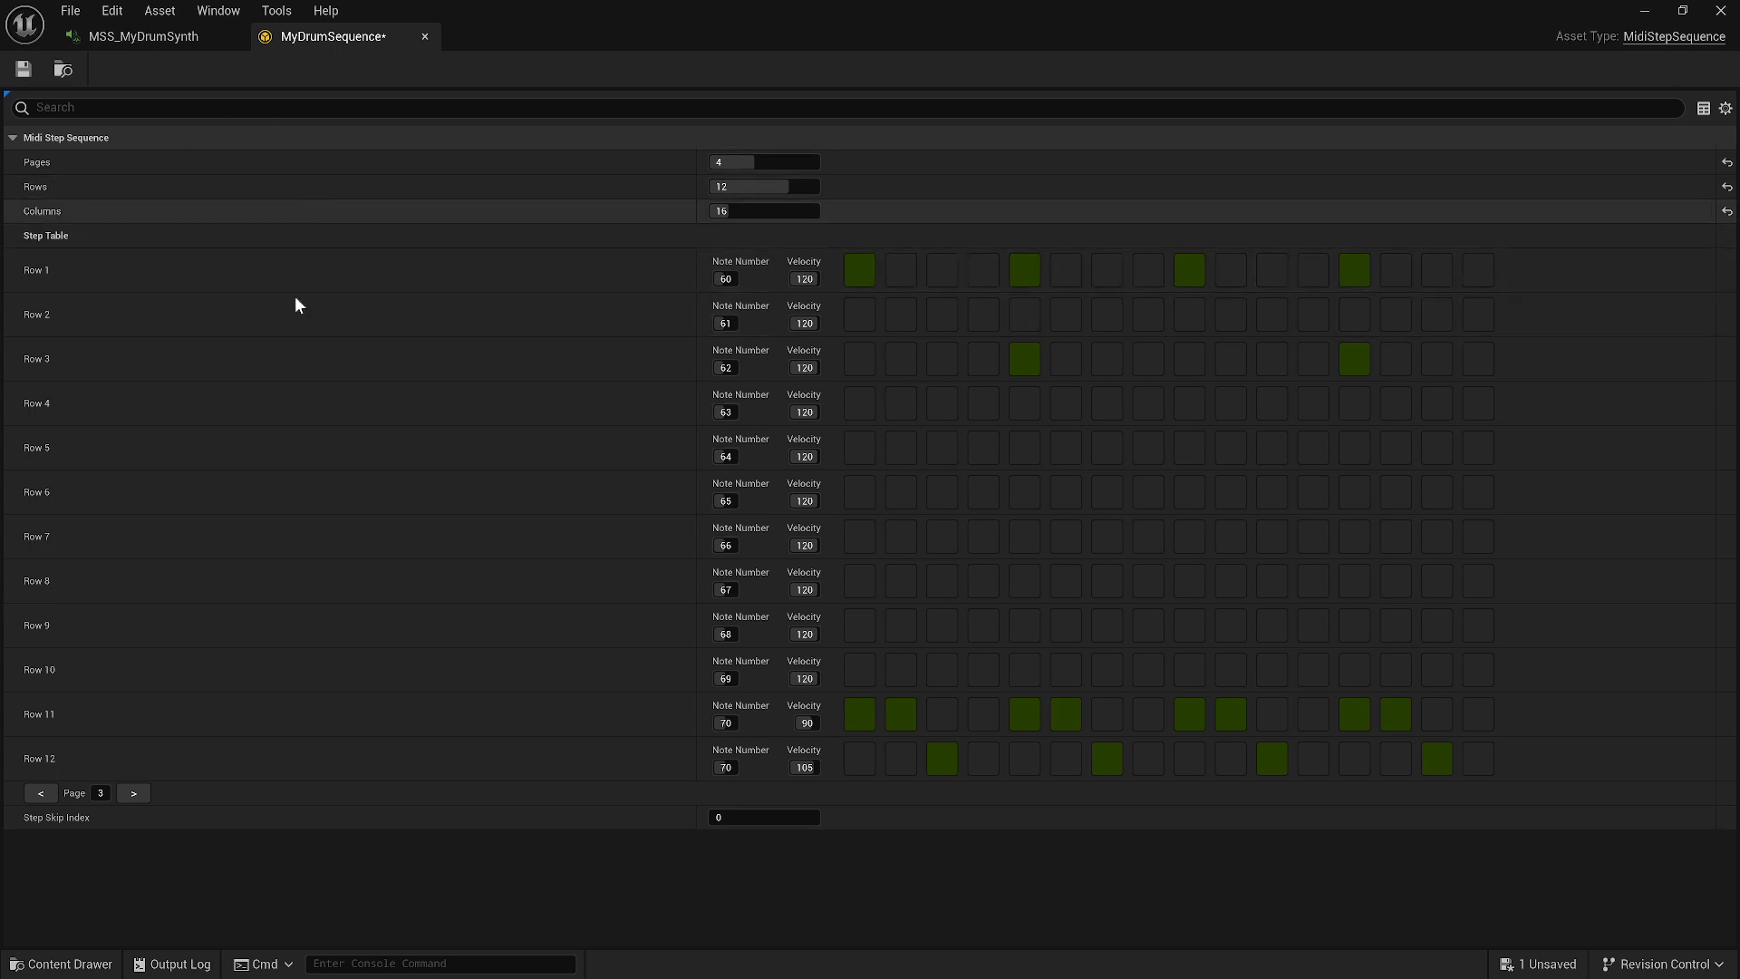
Step: Show page 4 of the step table and enable steps 1, 5, 7 and 9 through 15 in Row 1
click(133, 793)
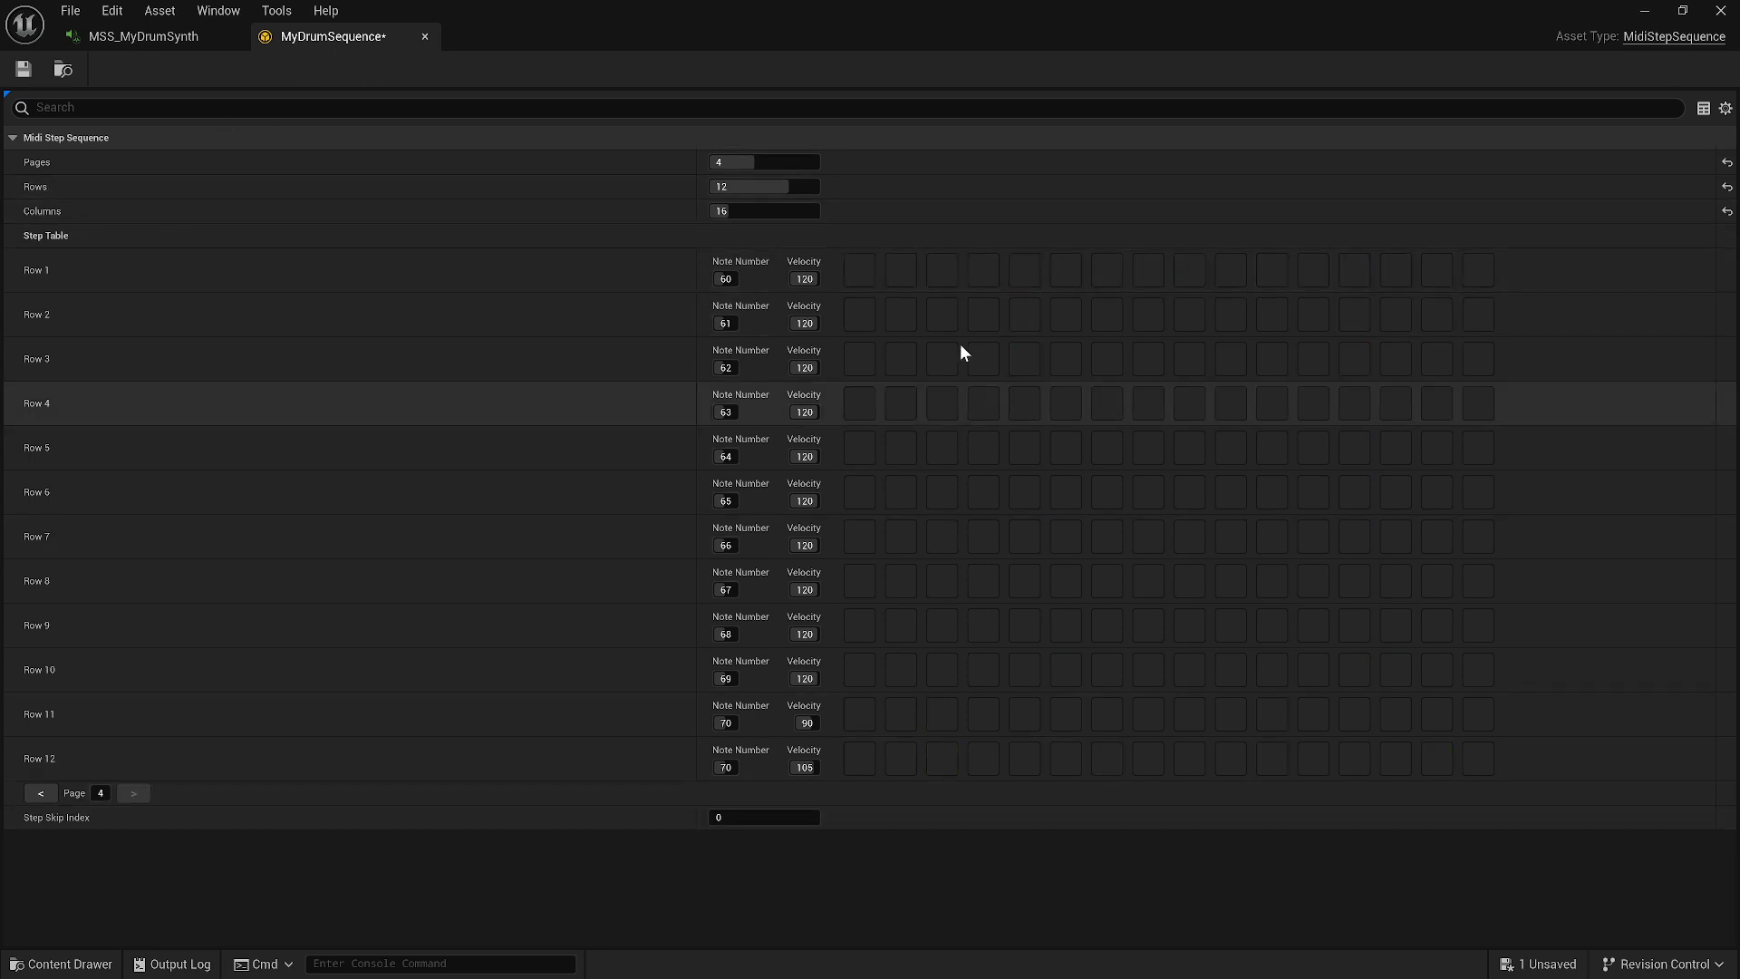
click(856, 272)
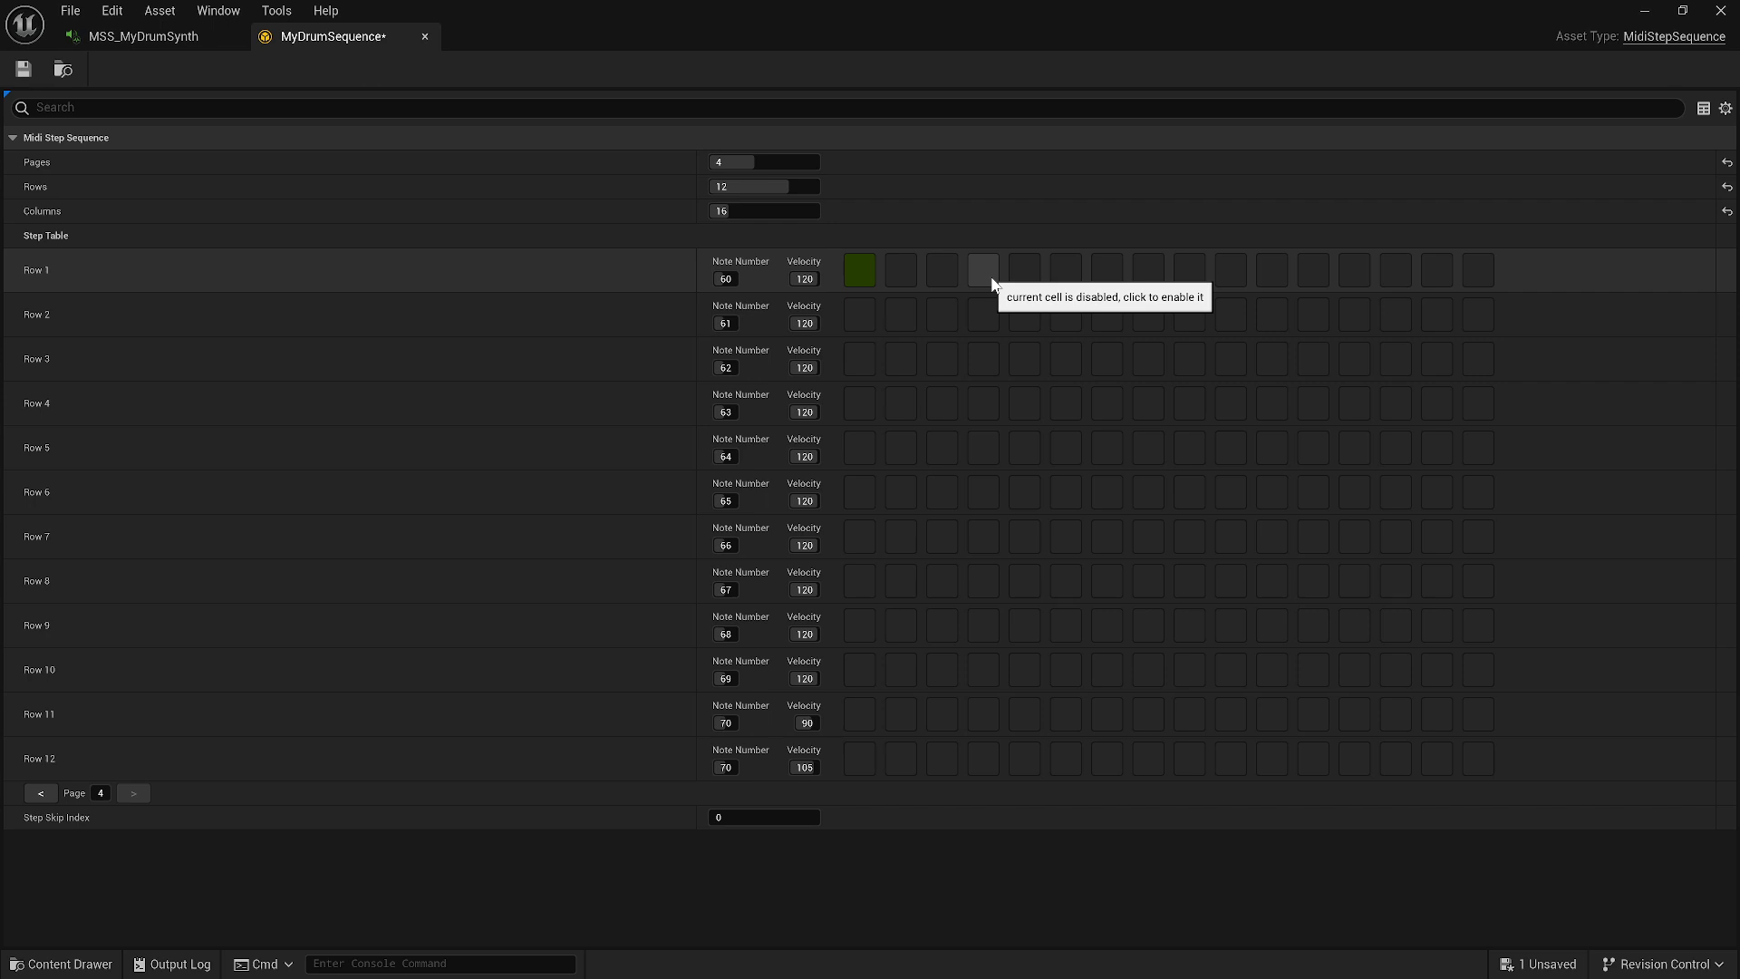
click(1022, 277)
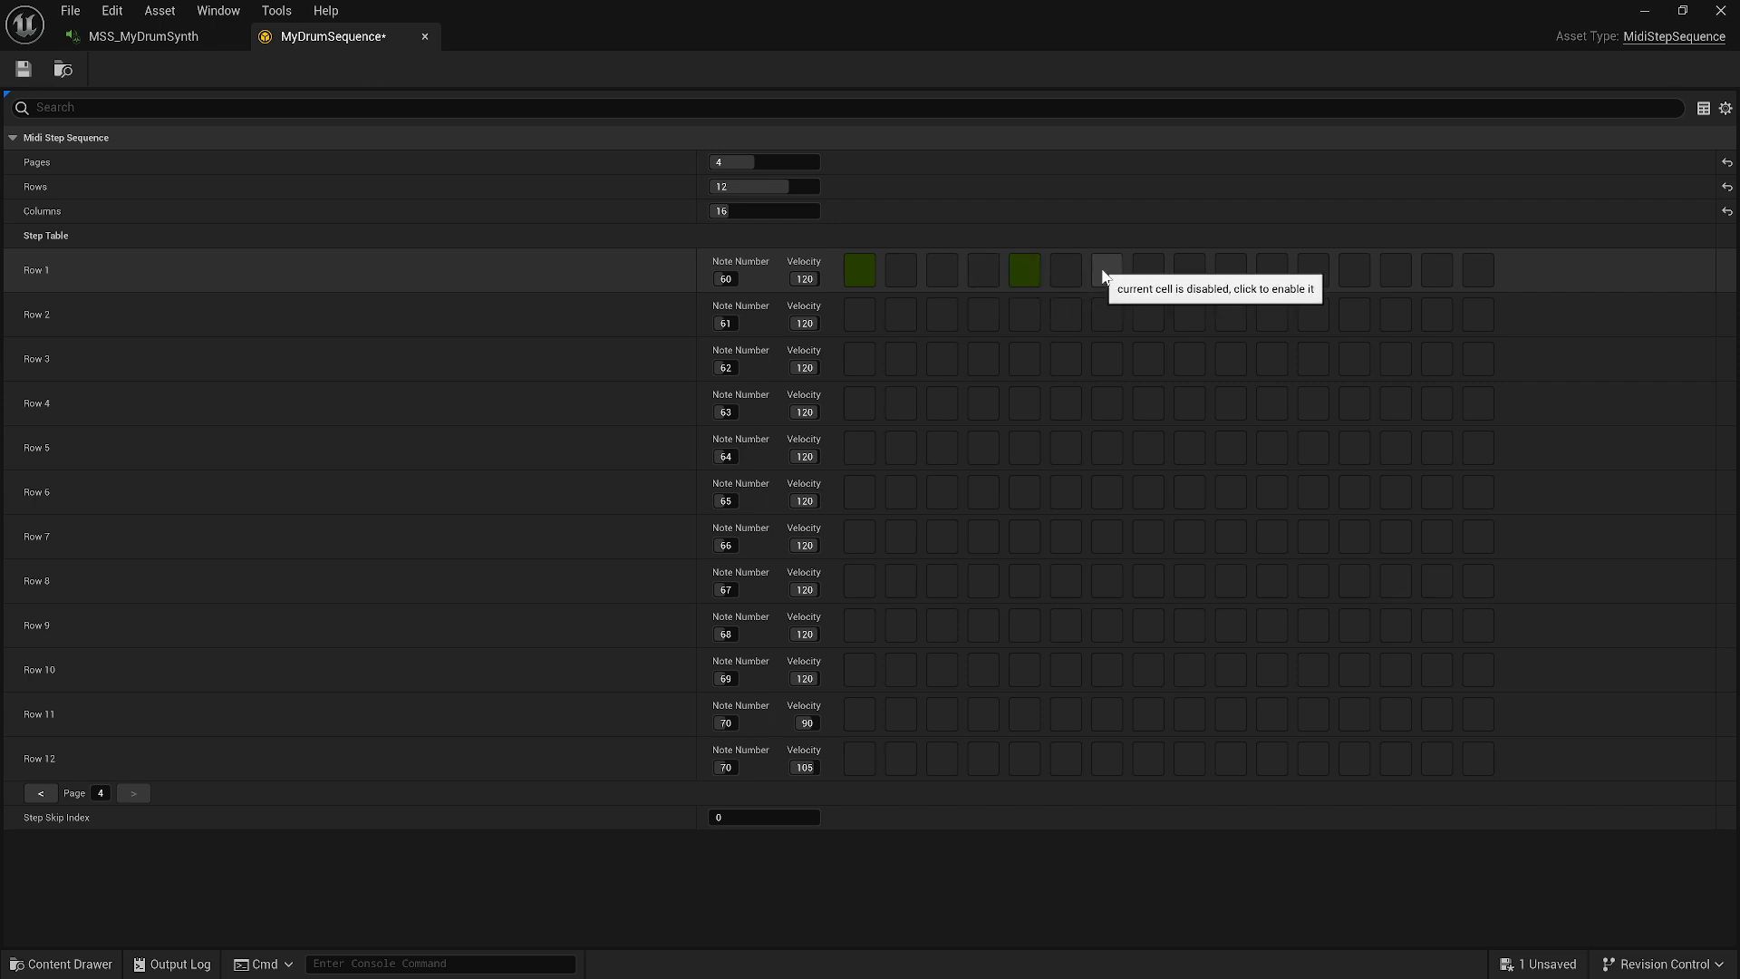
click(1103, 275)
click(1195, 277)
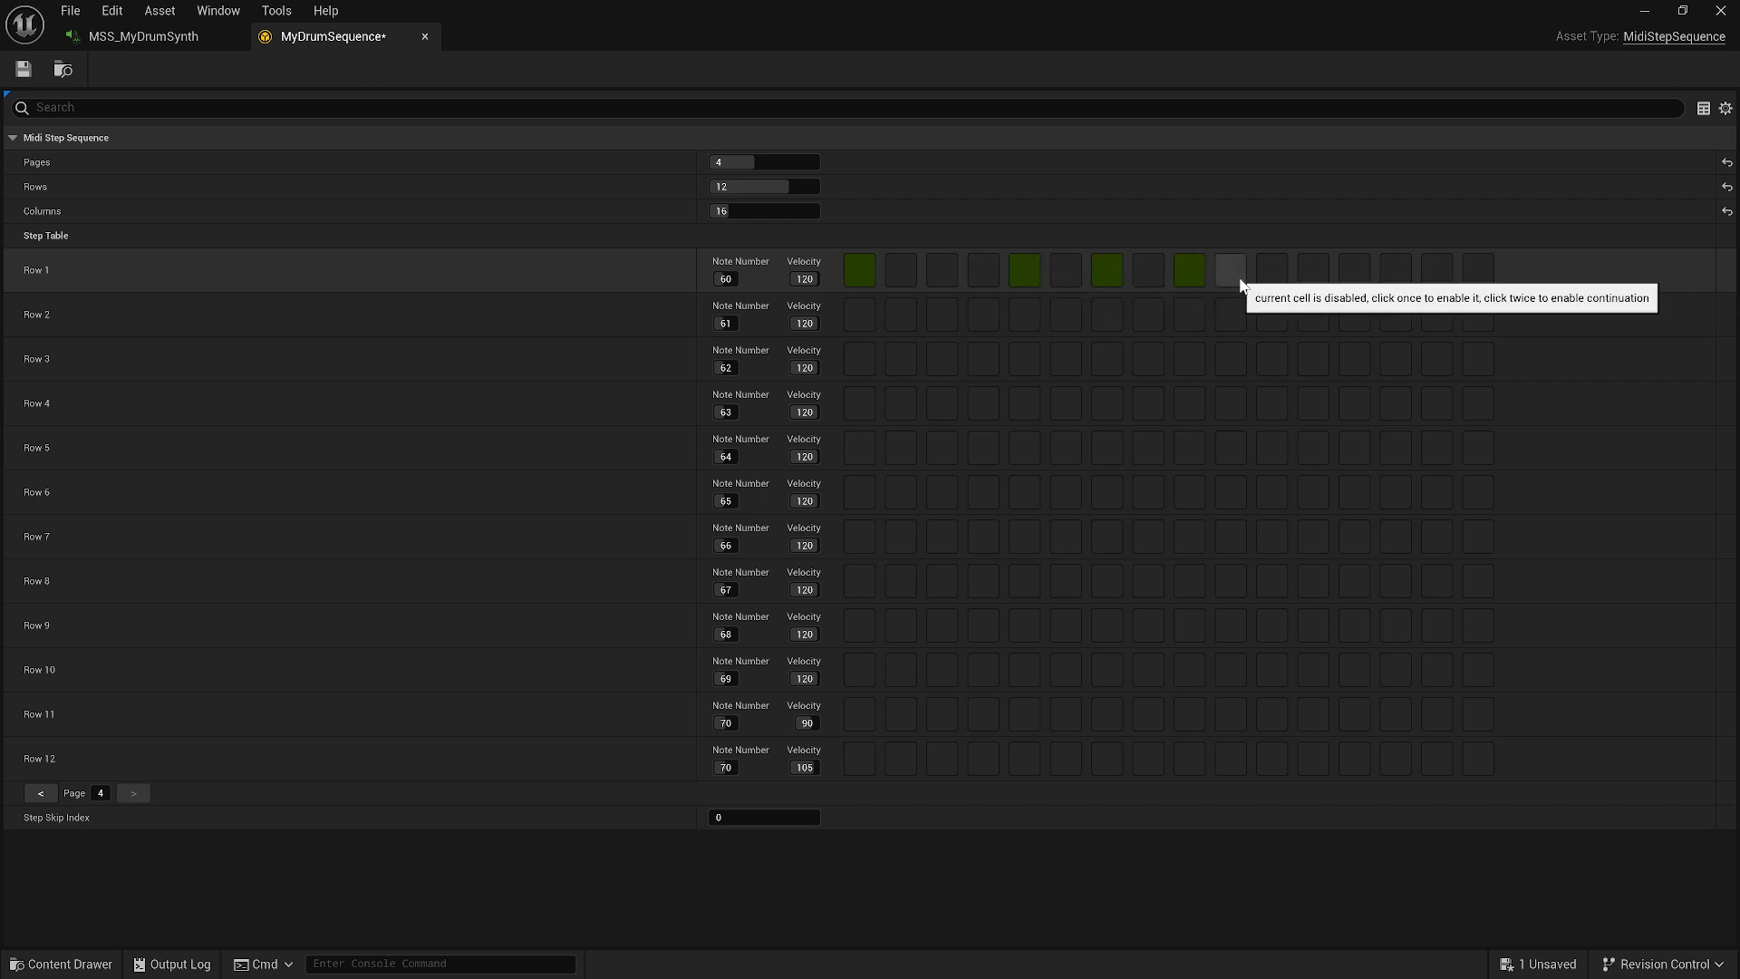
click(1241, 276)
click(1271, 272)
click(1313, 272)
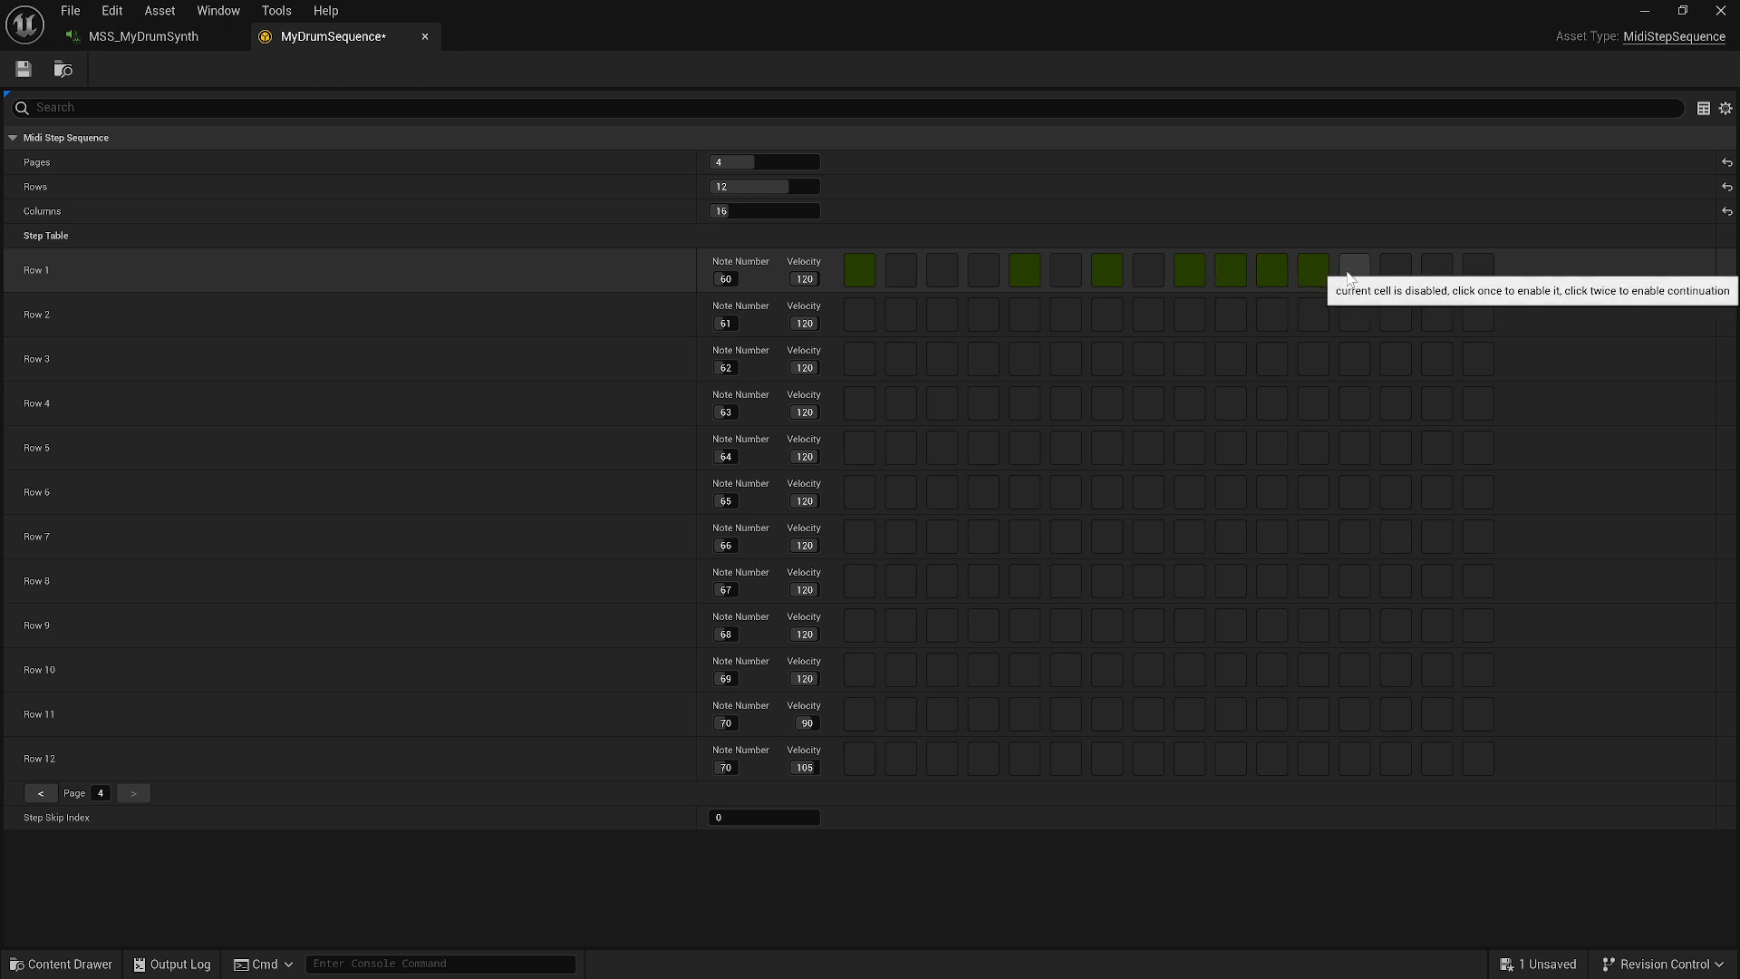
click(1354, 273)
click(1398, 277)
click(1438, 276)
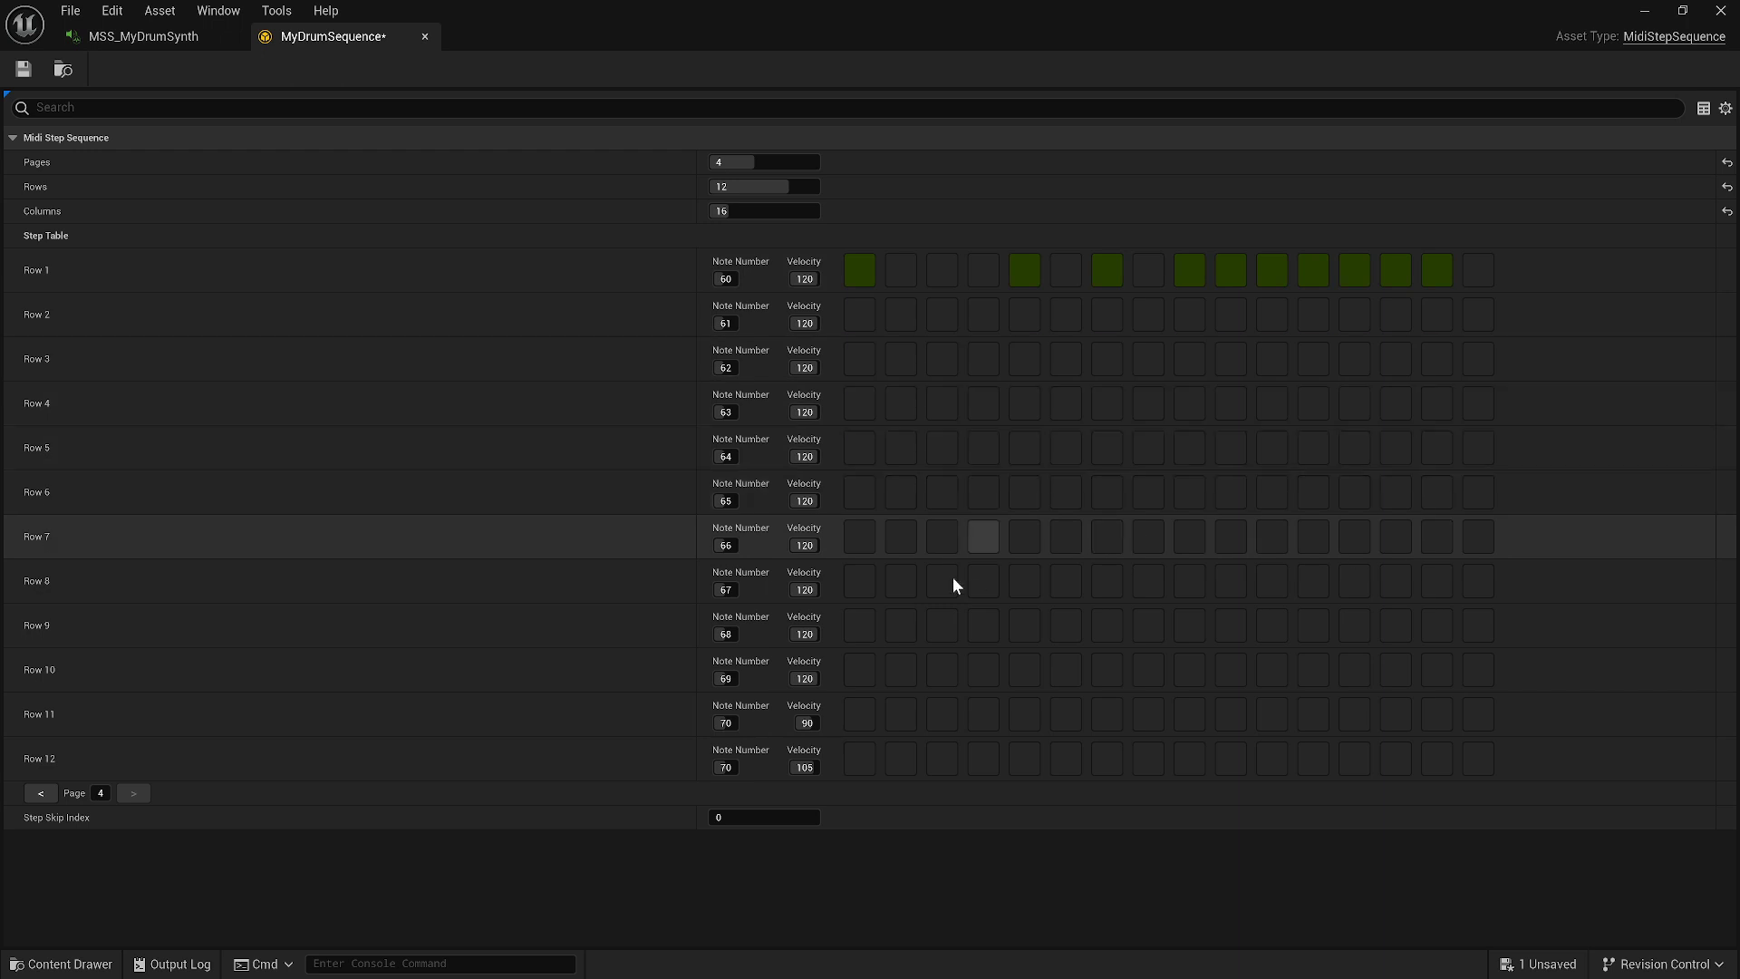
Step: On page 4, enable steps 1 and 2 in Row 11, step 3 in Row 12 and step 5 in Row 3
click(906, 714)
click(944, 755)
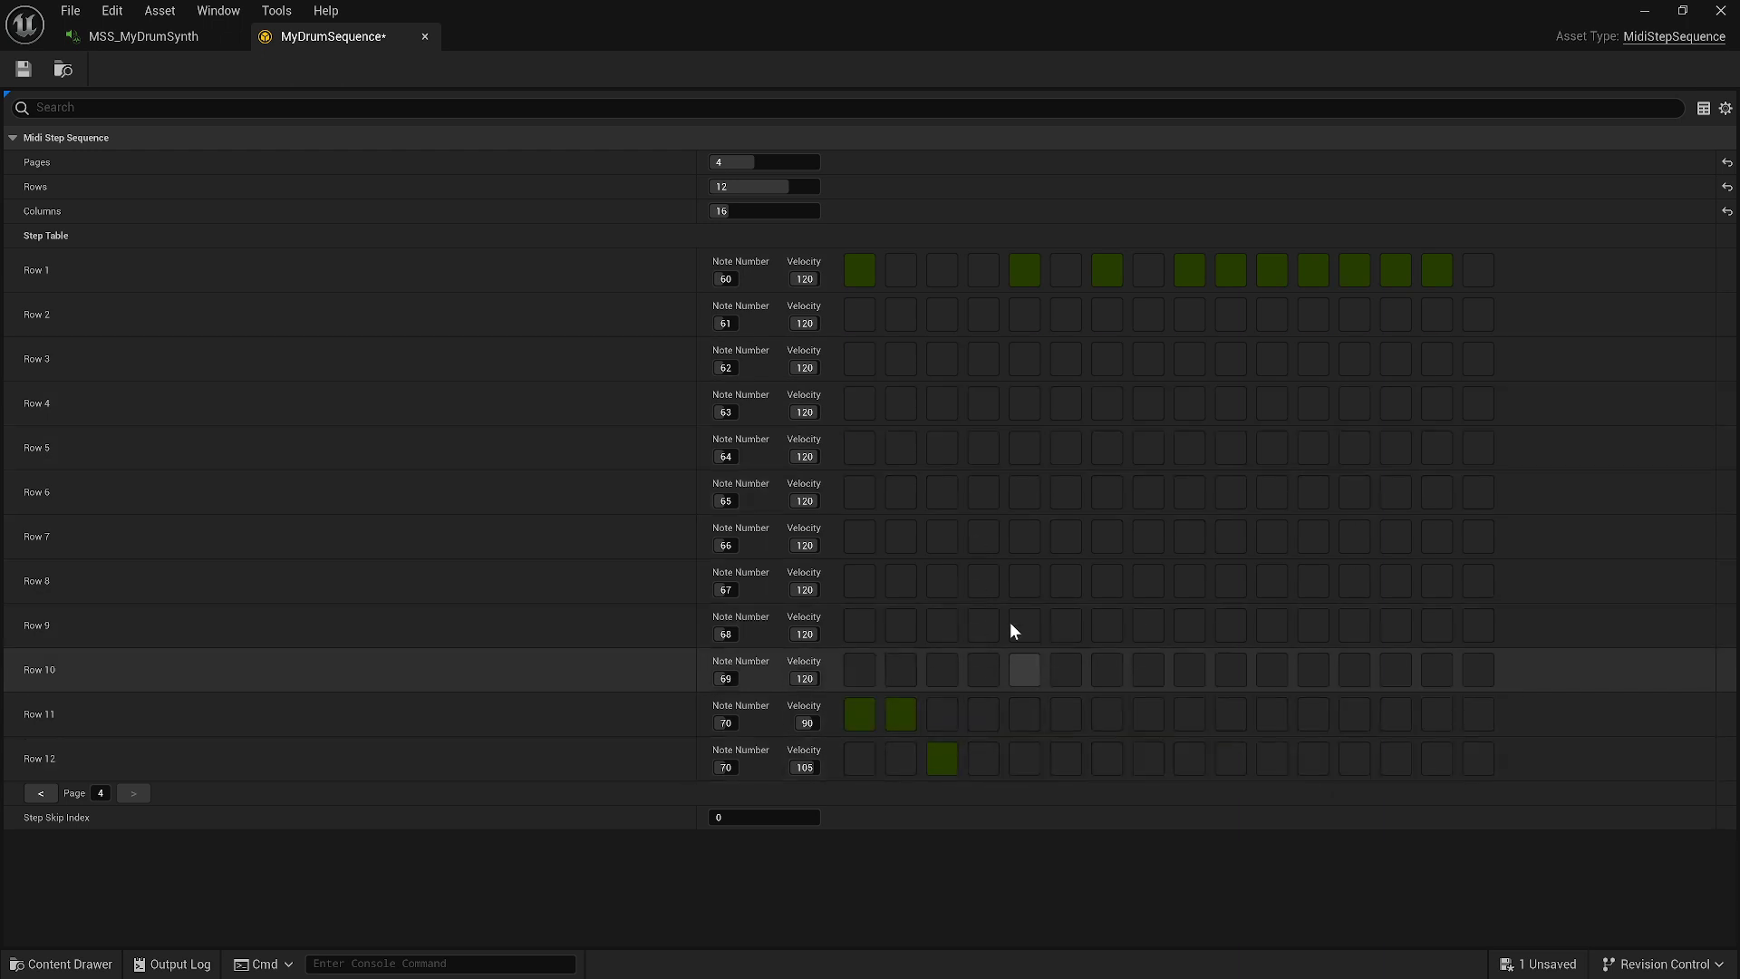
click(1024, 358)
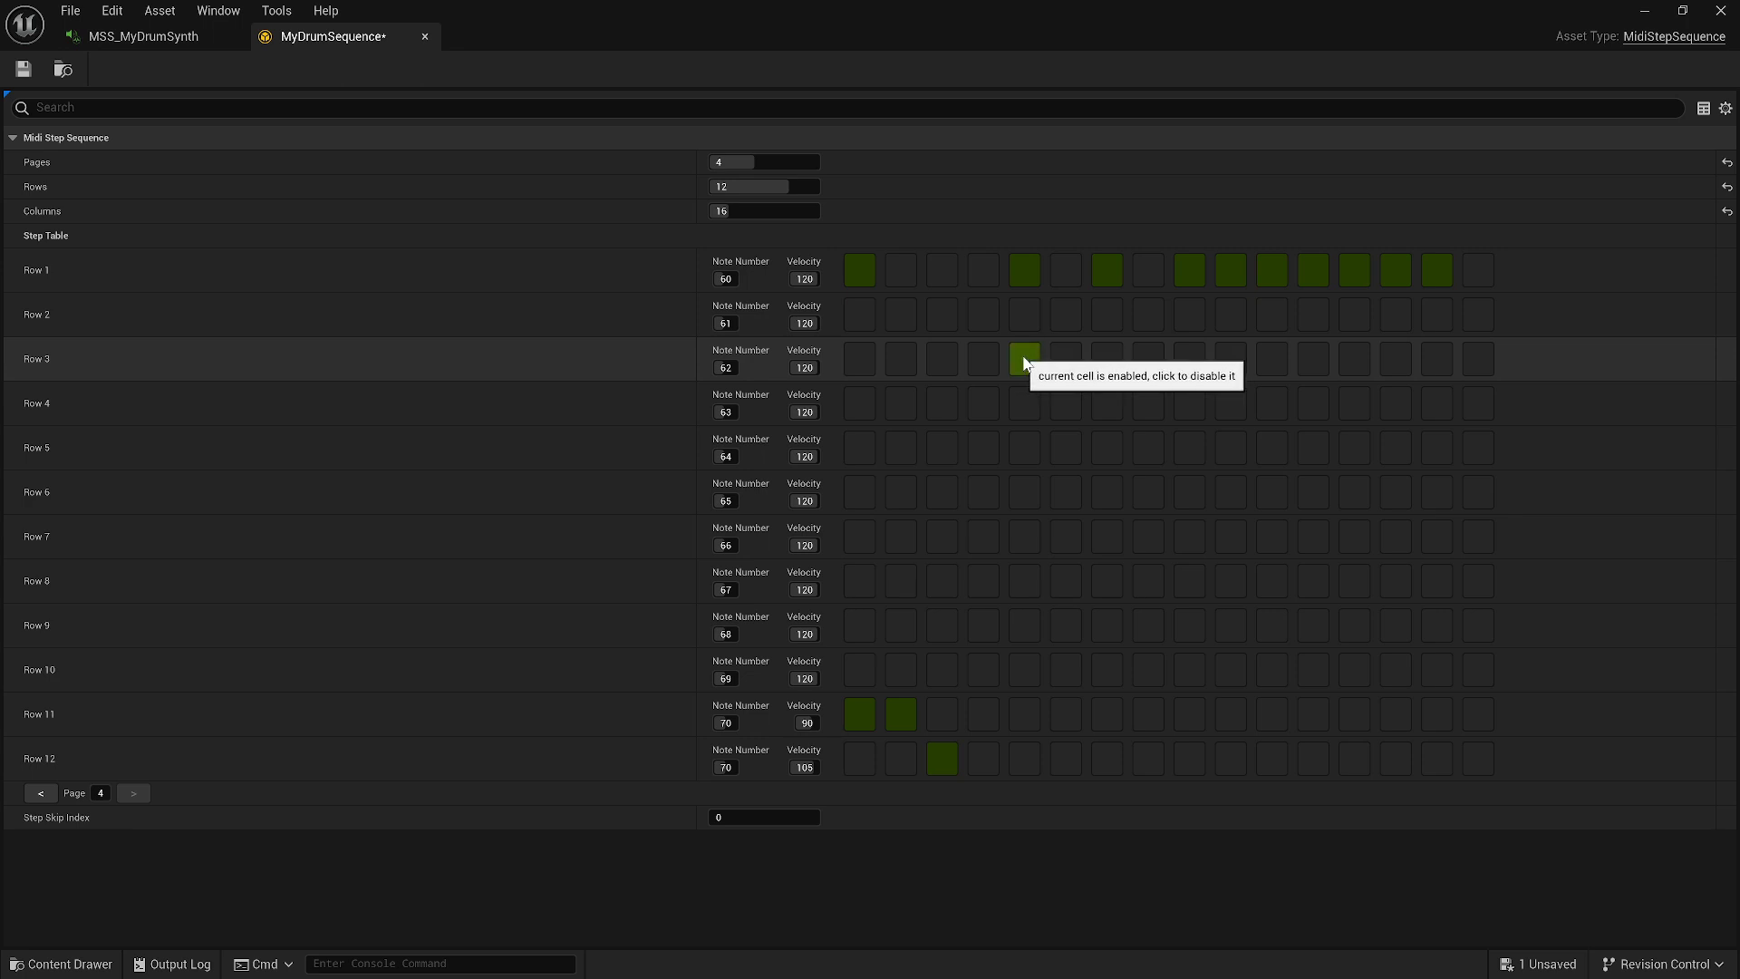
click(1155, 358)
click(1156, 364)
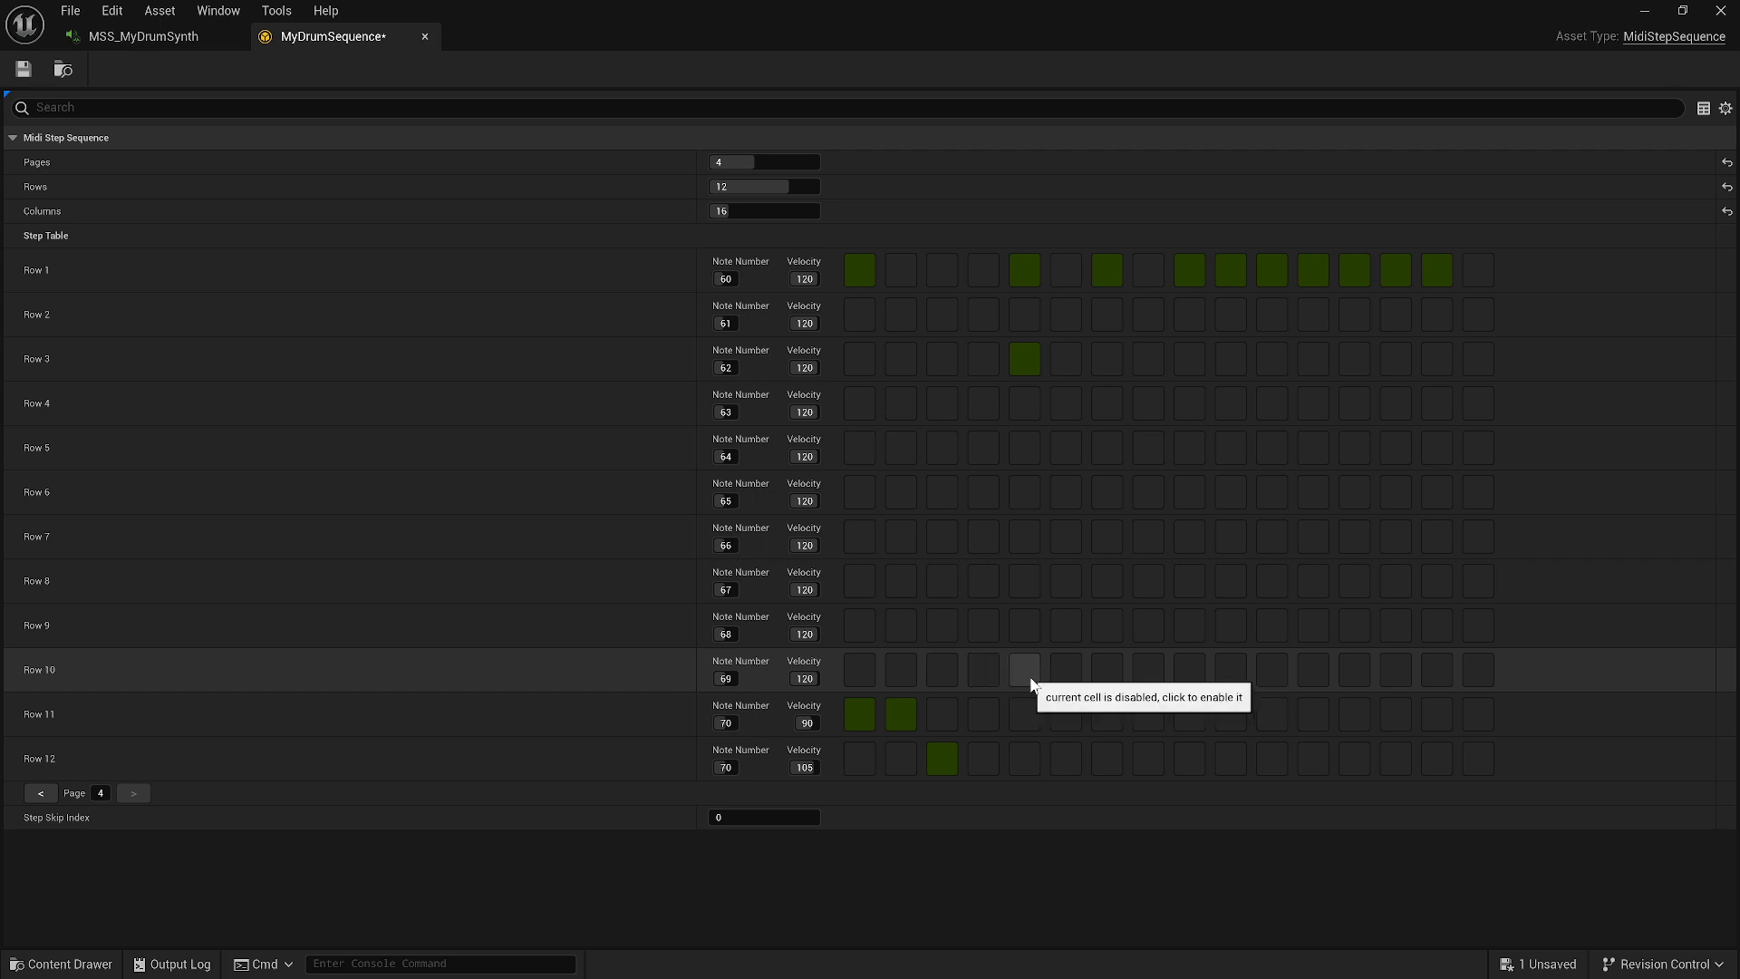
Step: On page 4, enable steps 3 and 6 in Row 10 and steps 7 and 9 in Row 9
click(945, 671)
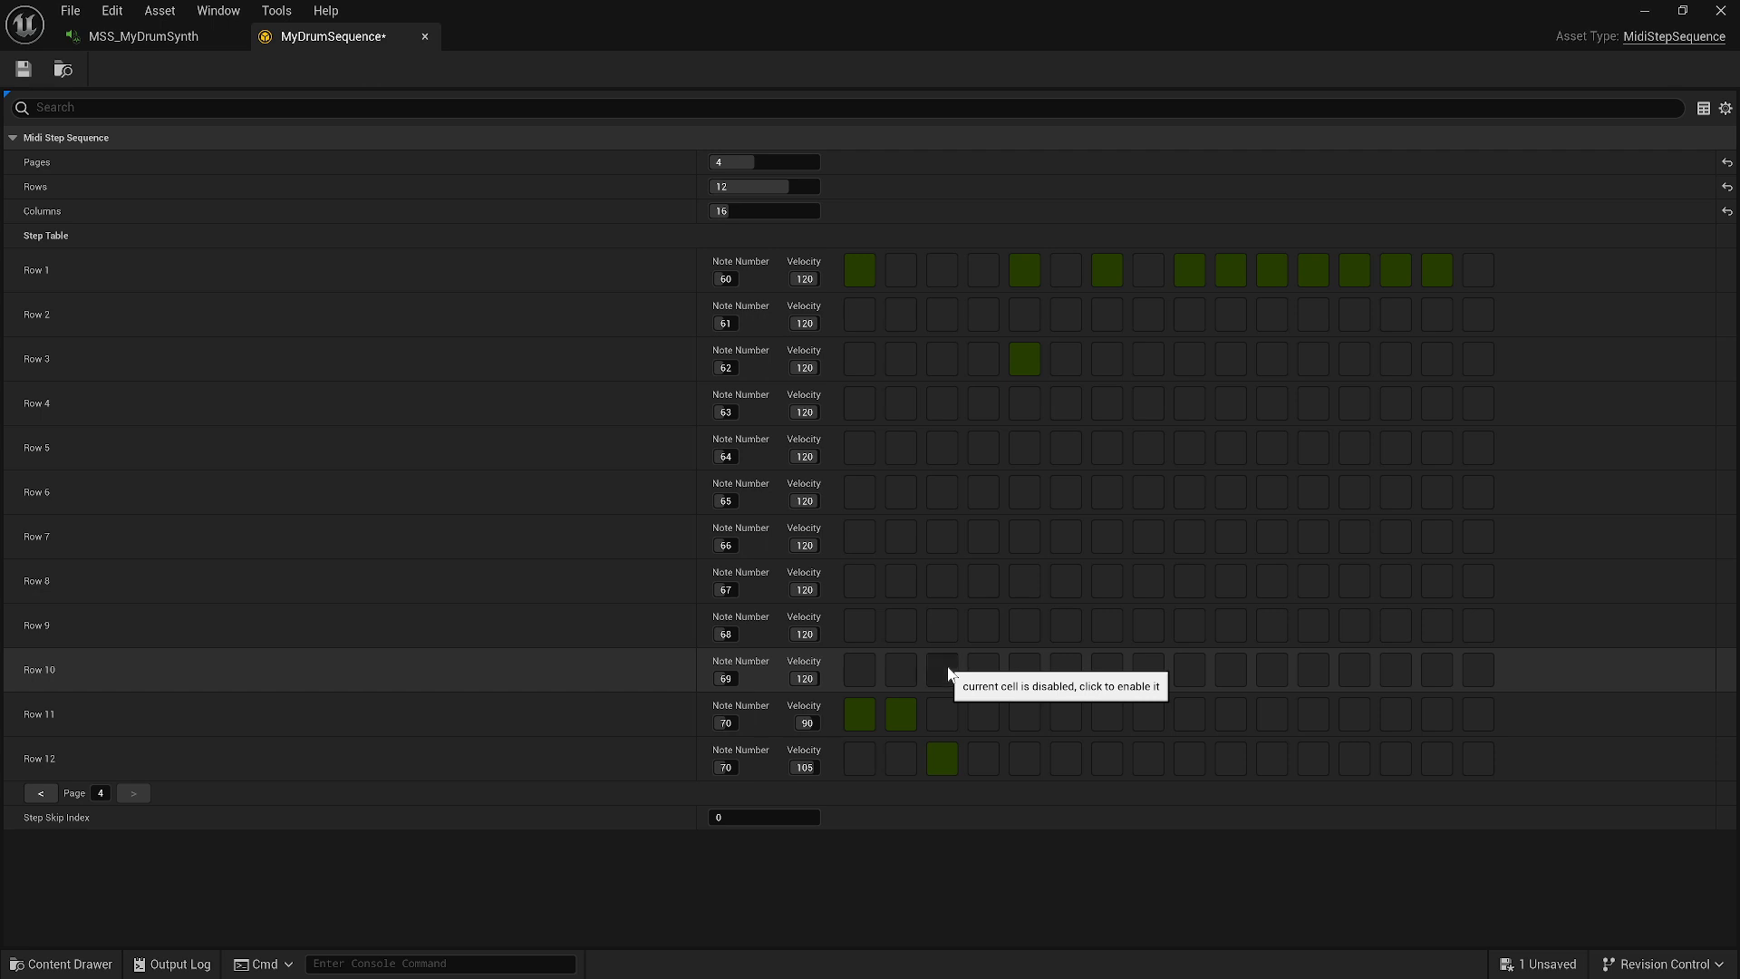
click(1053, 670)
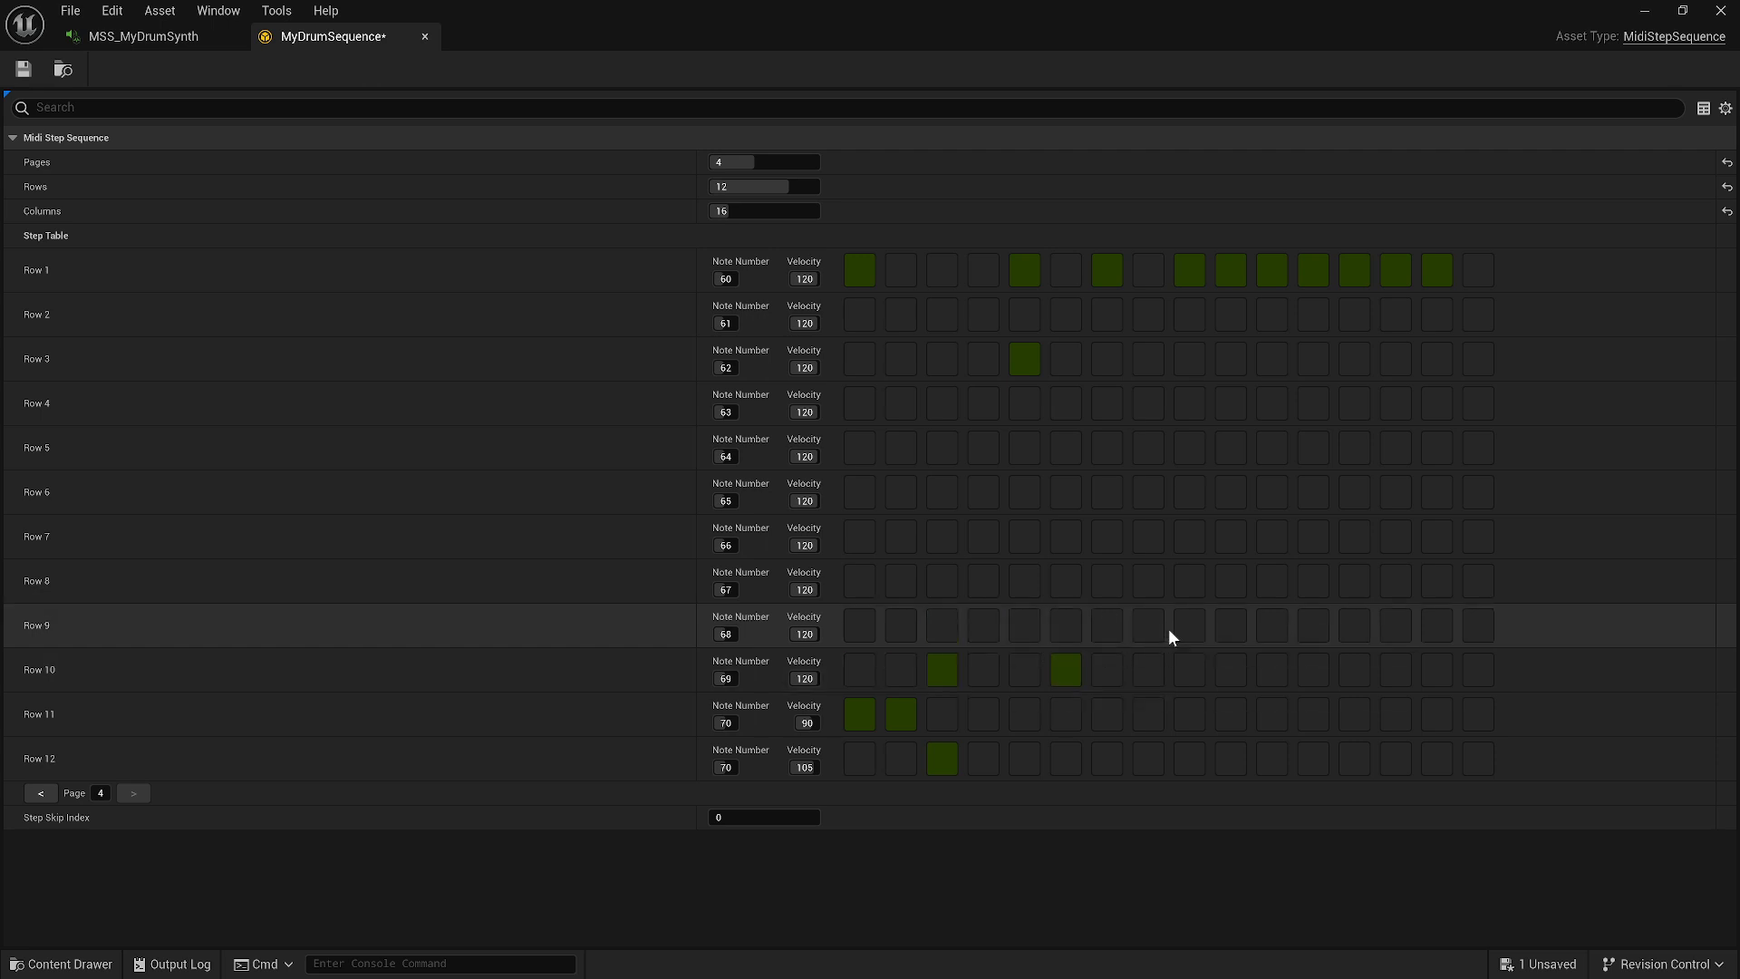
click(1114, 628)
click(1192, 628)
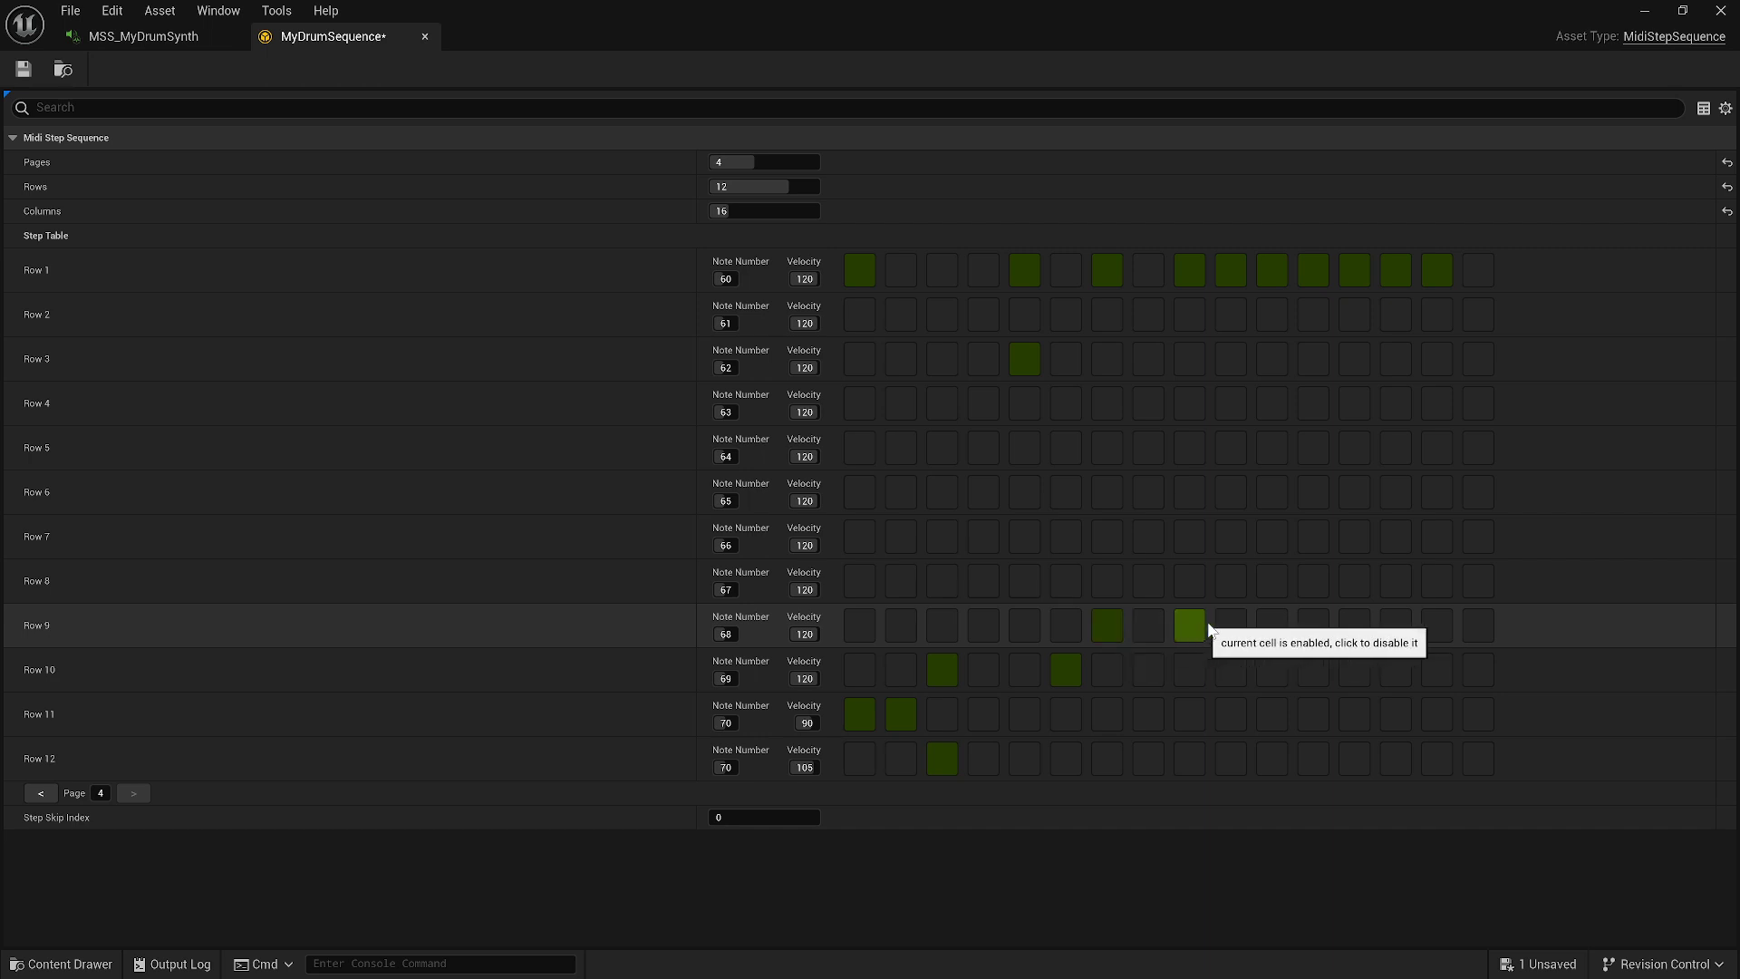
Step: On page 4, enable steps 10 and 13 in Row 8, step 14 in Row 7 and step 15 in Row 6
click(1231, 585)
click(1350, 582)
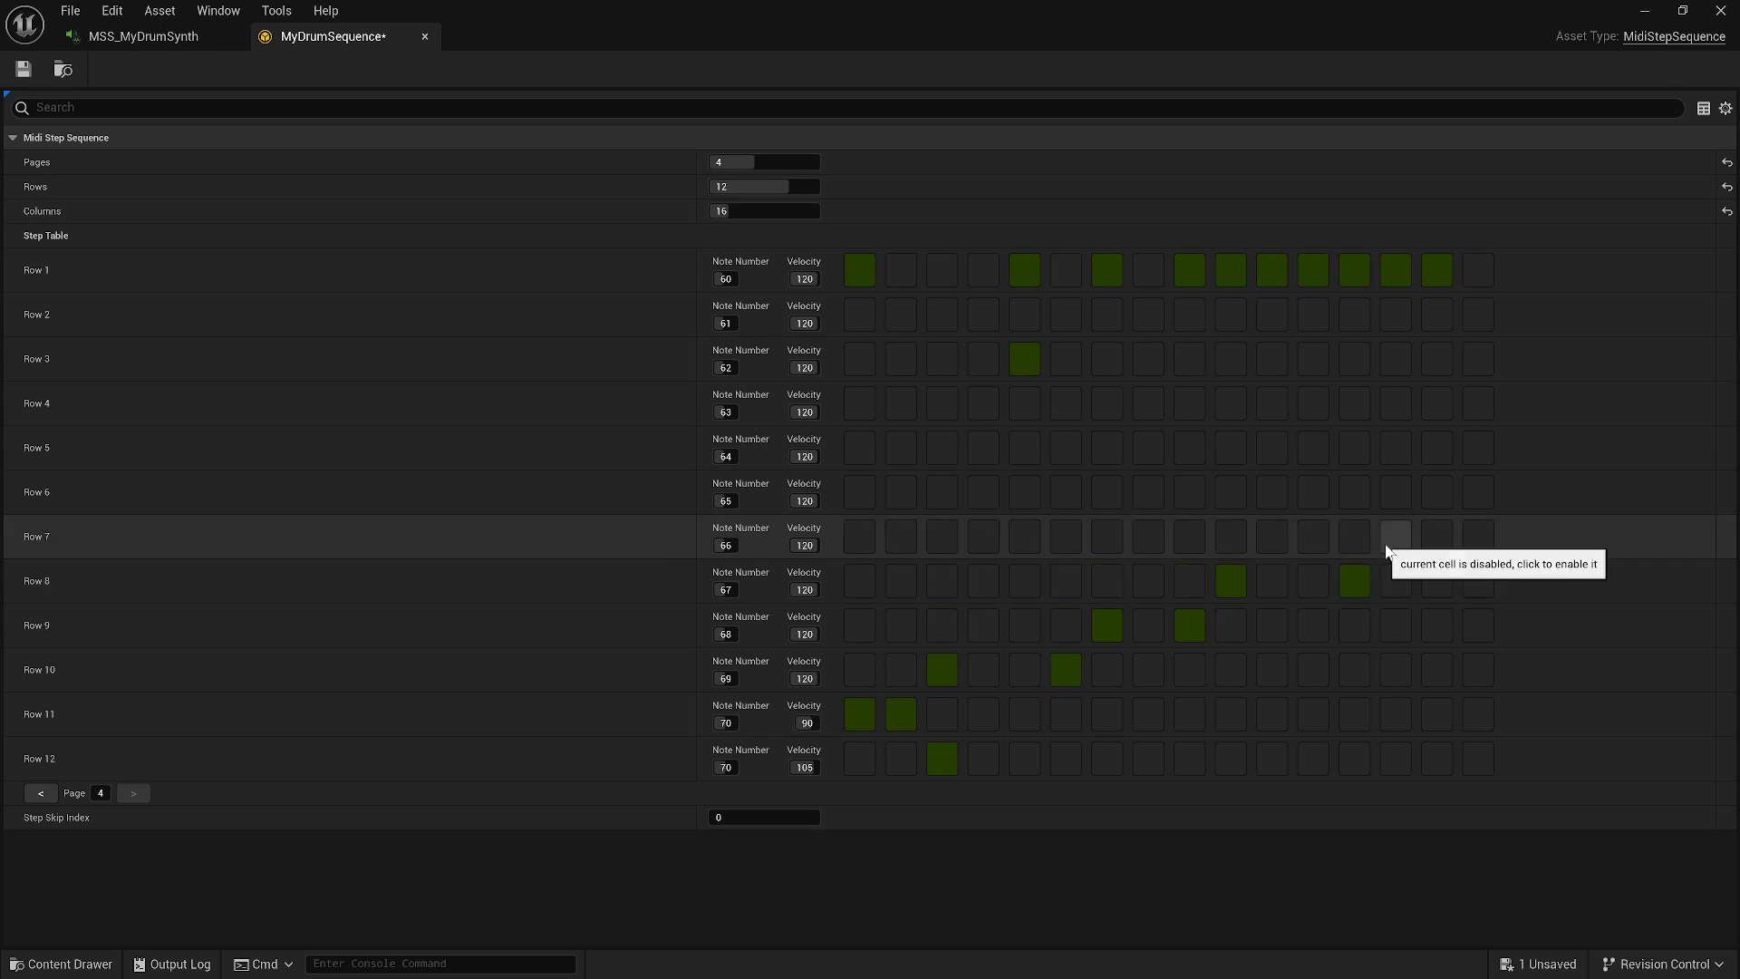
click(1388, 542)
click(1425, 496)
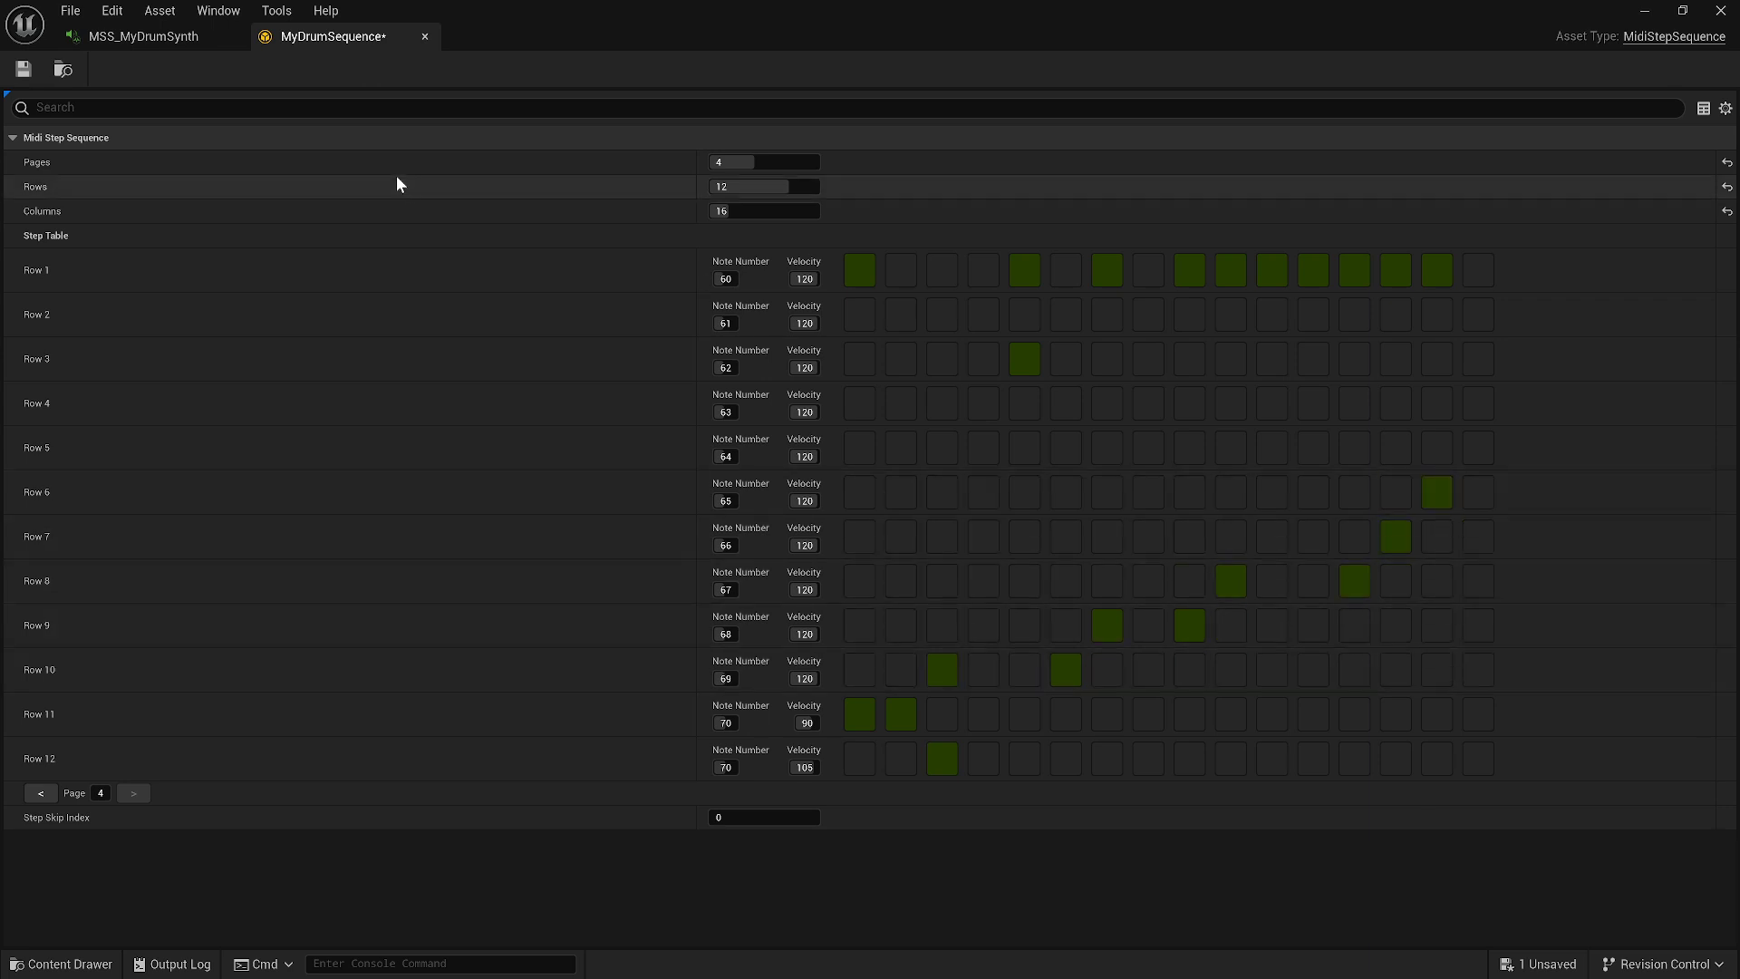
Step: Save MyDrumSequence, then audition the full pattern in the MSS_MyDrumSynth MetaSound and stop playback
click(26, 70)
click(150, 36)
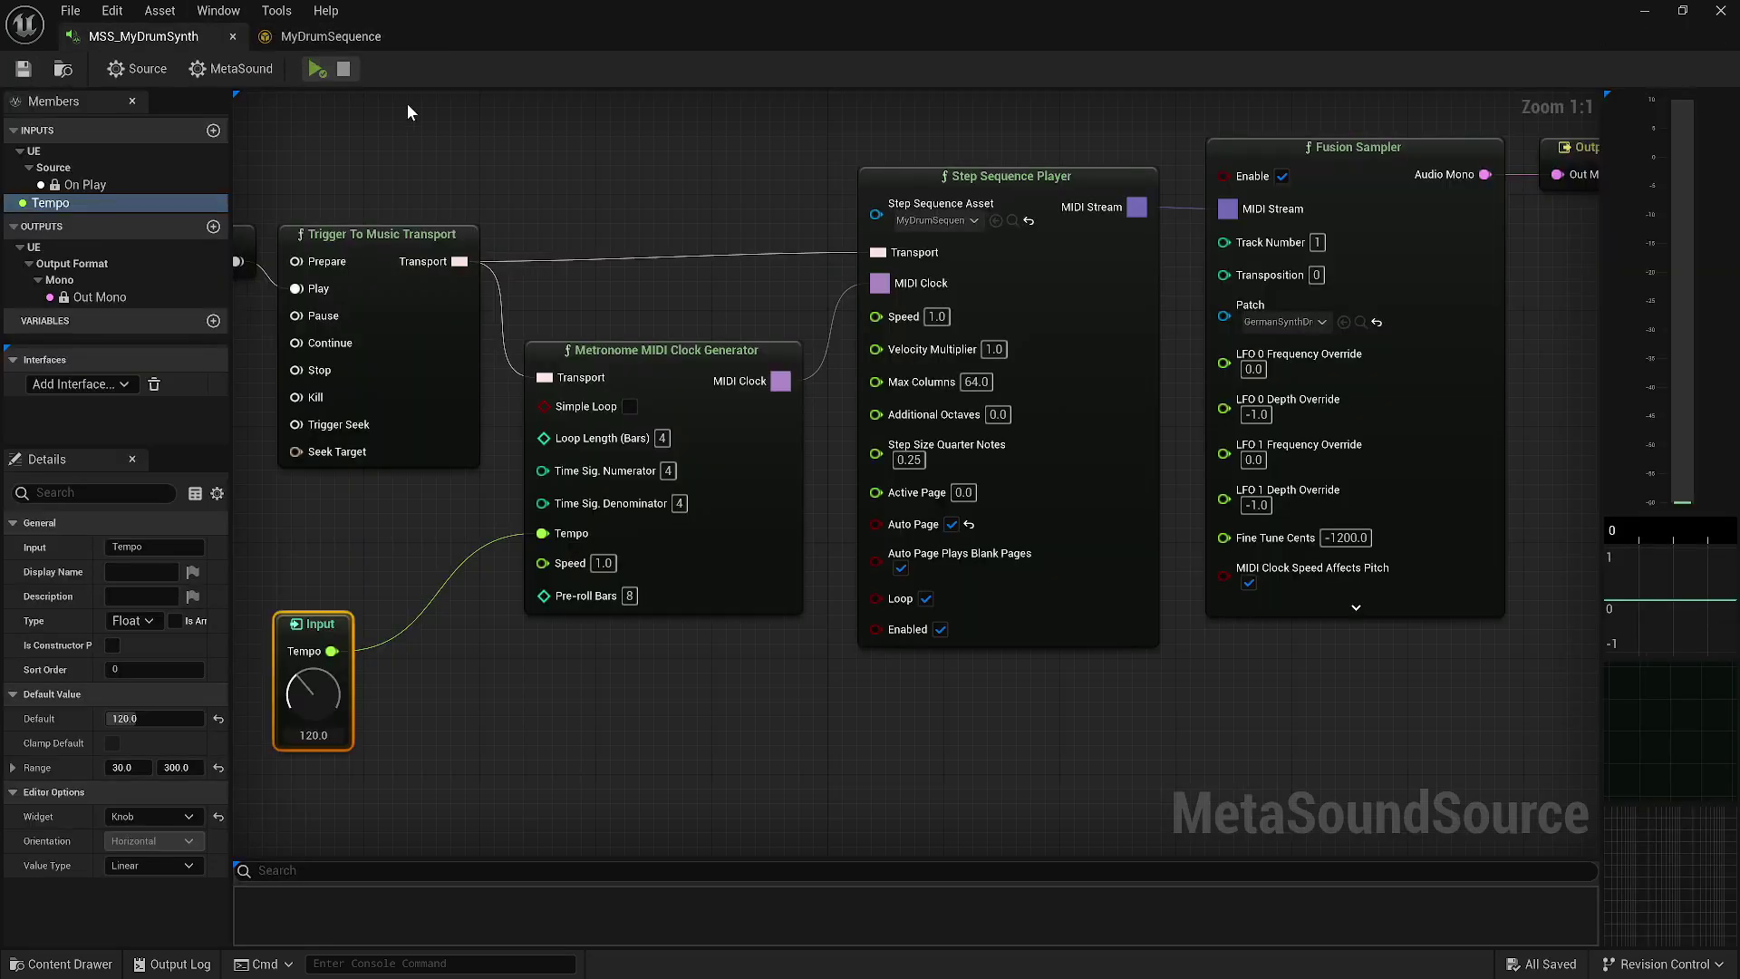
click(317, 69)
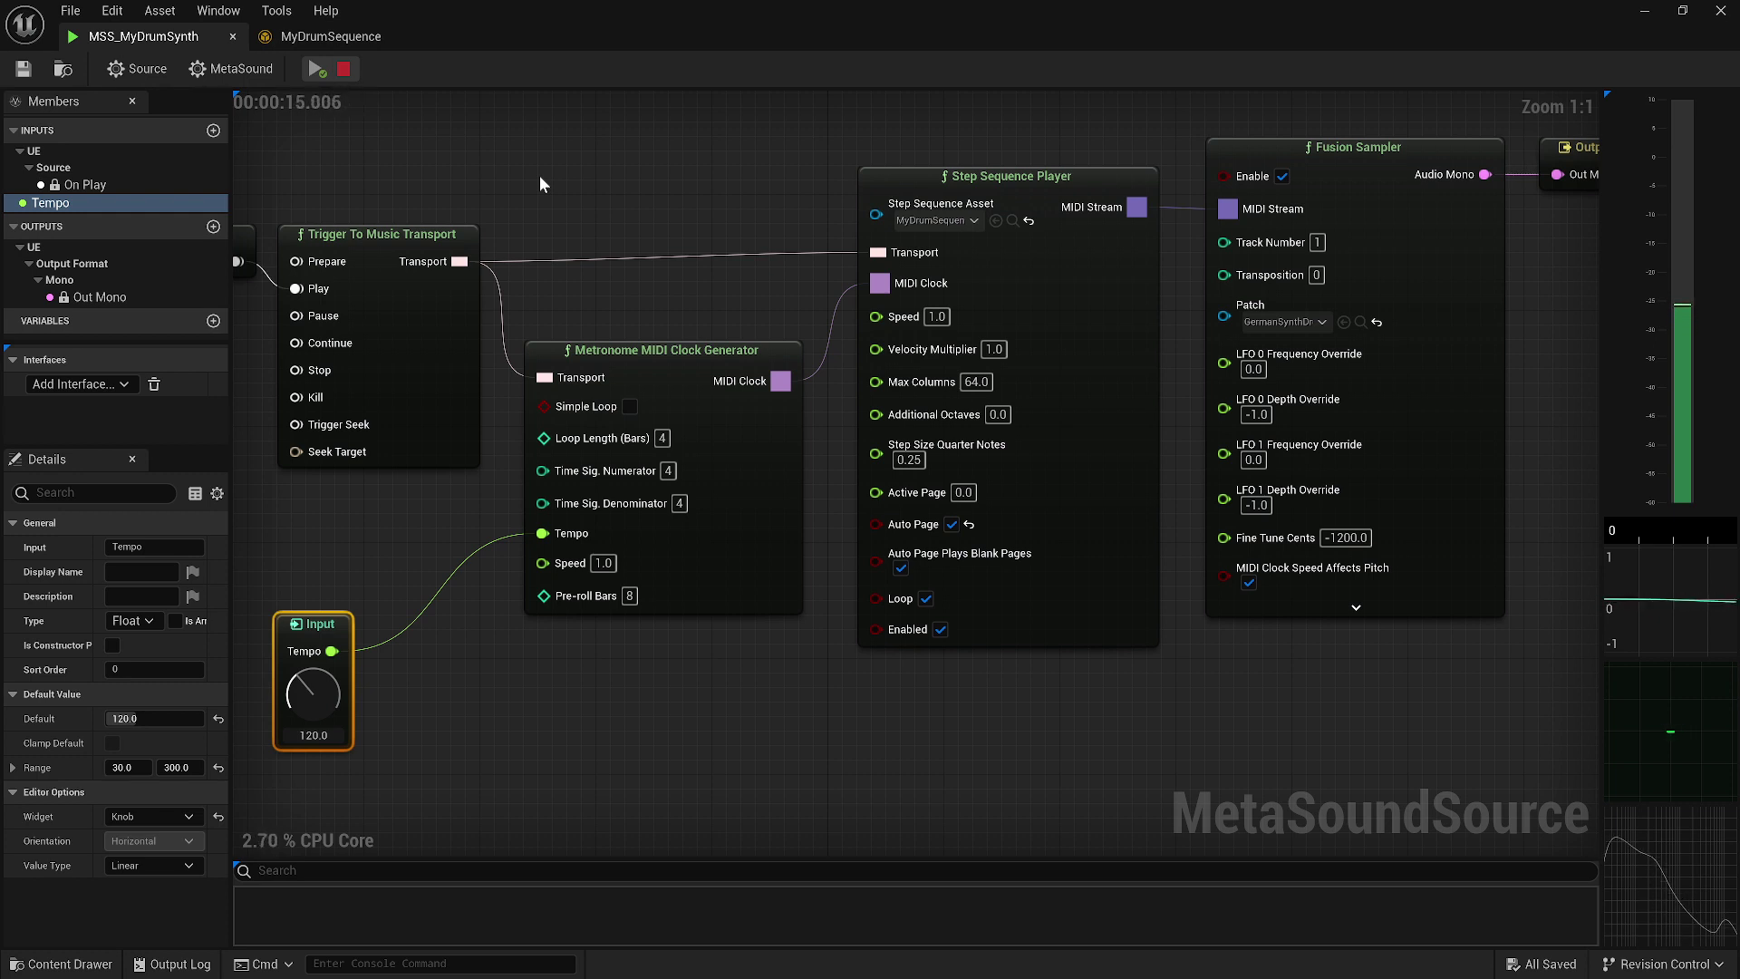
click(345, 70)
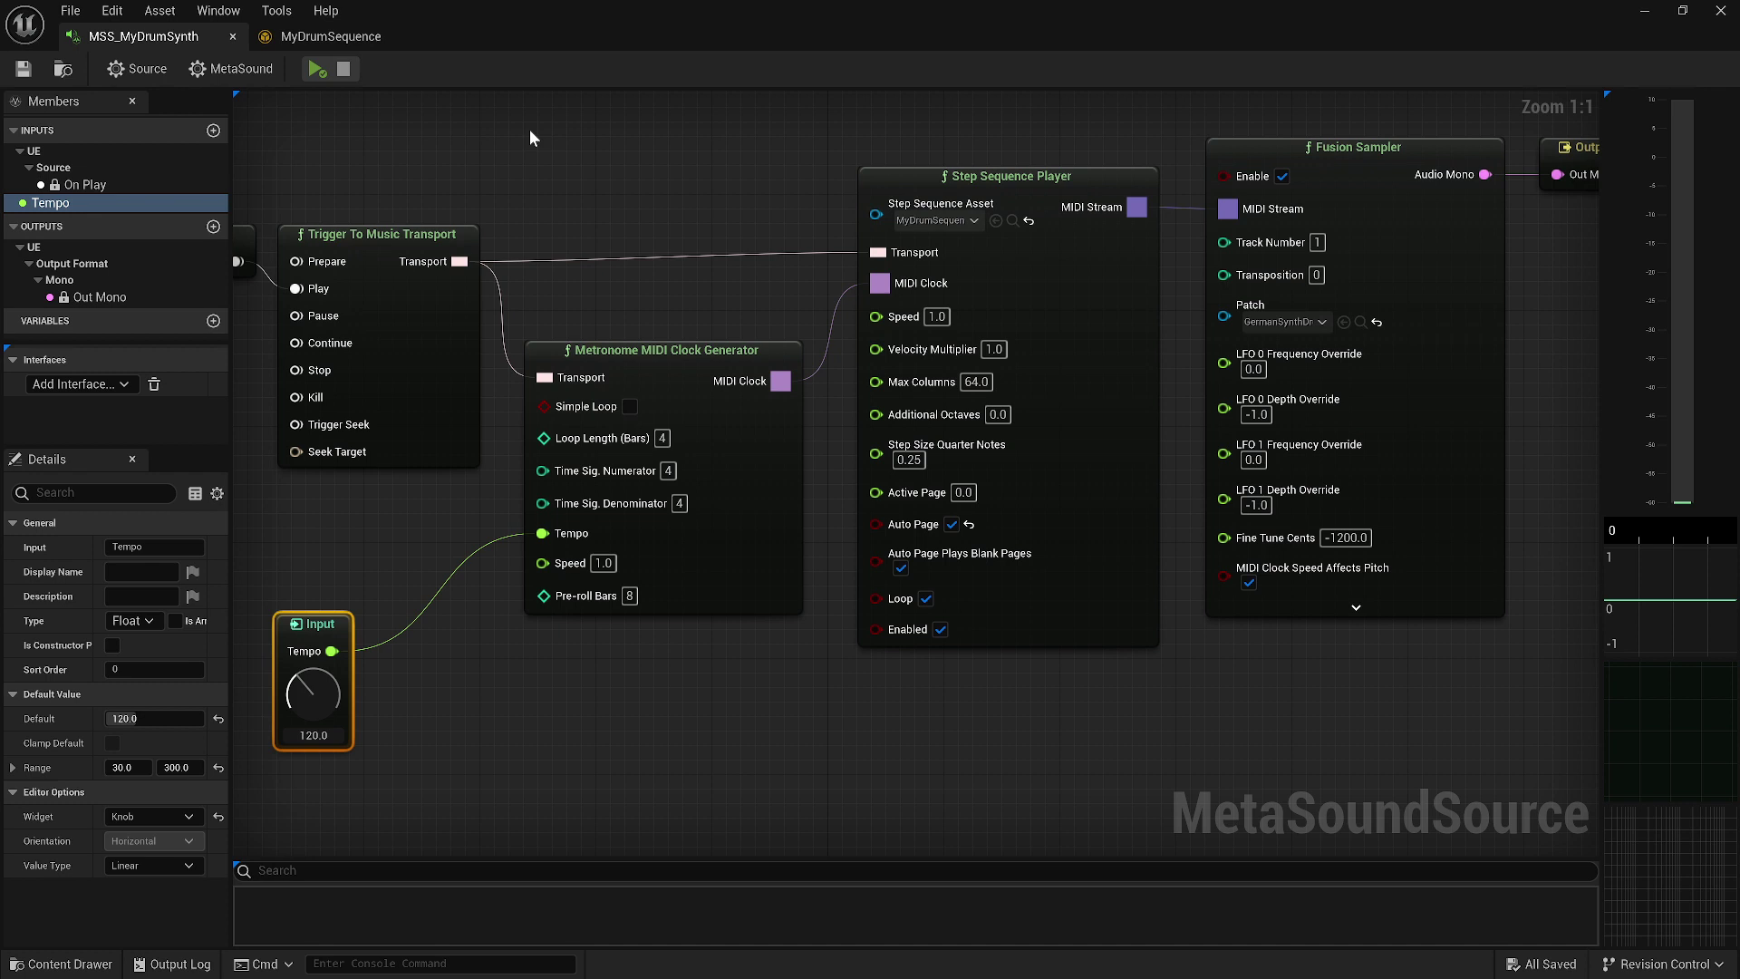
Step: Play the MetaSound again, lower the Tempo input knob to about 92 during playback, and stop it
click(312, 78)
mouse_move(312, 698)
mouse_down()
mouse_move(309, 657)
mouse_move(301, 696)
mouse_up()
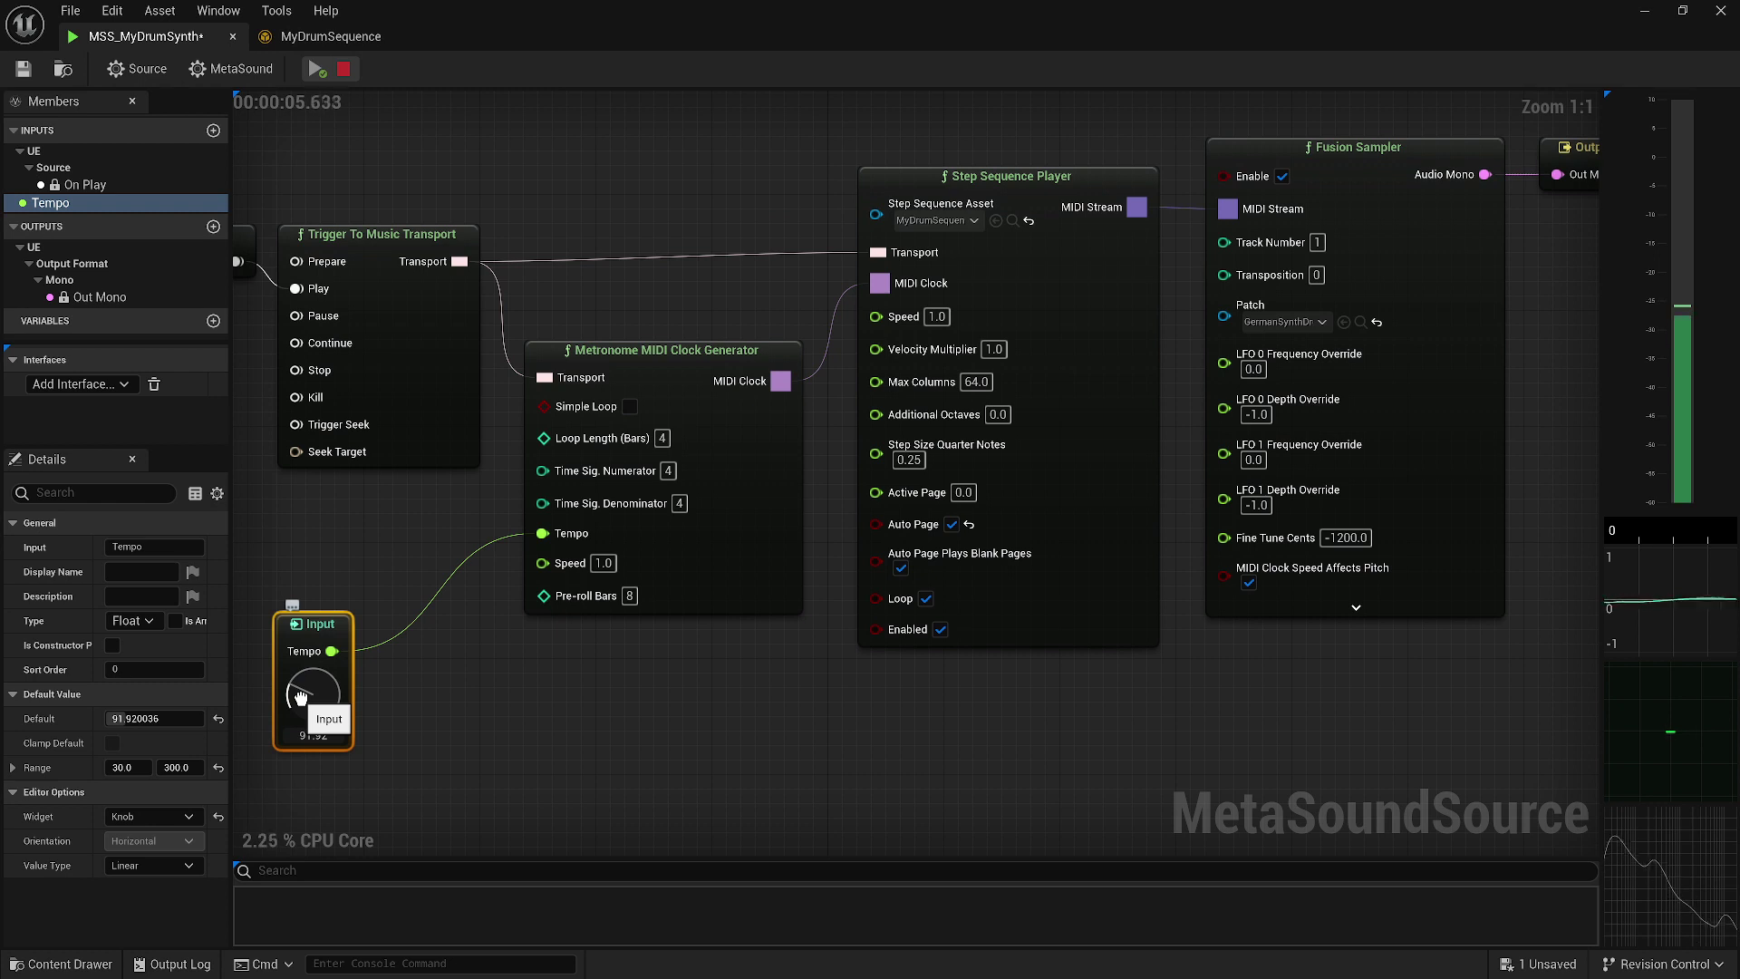
click(343, 70)
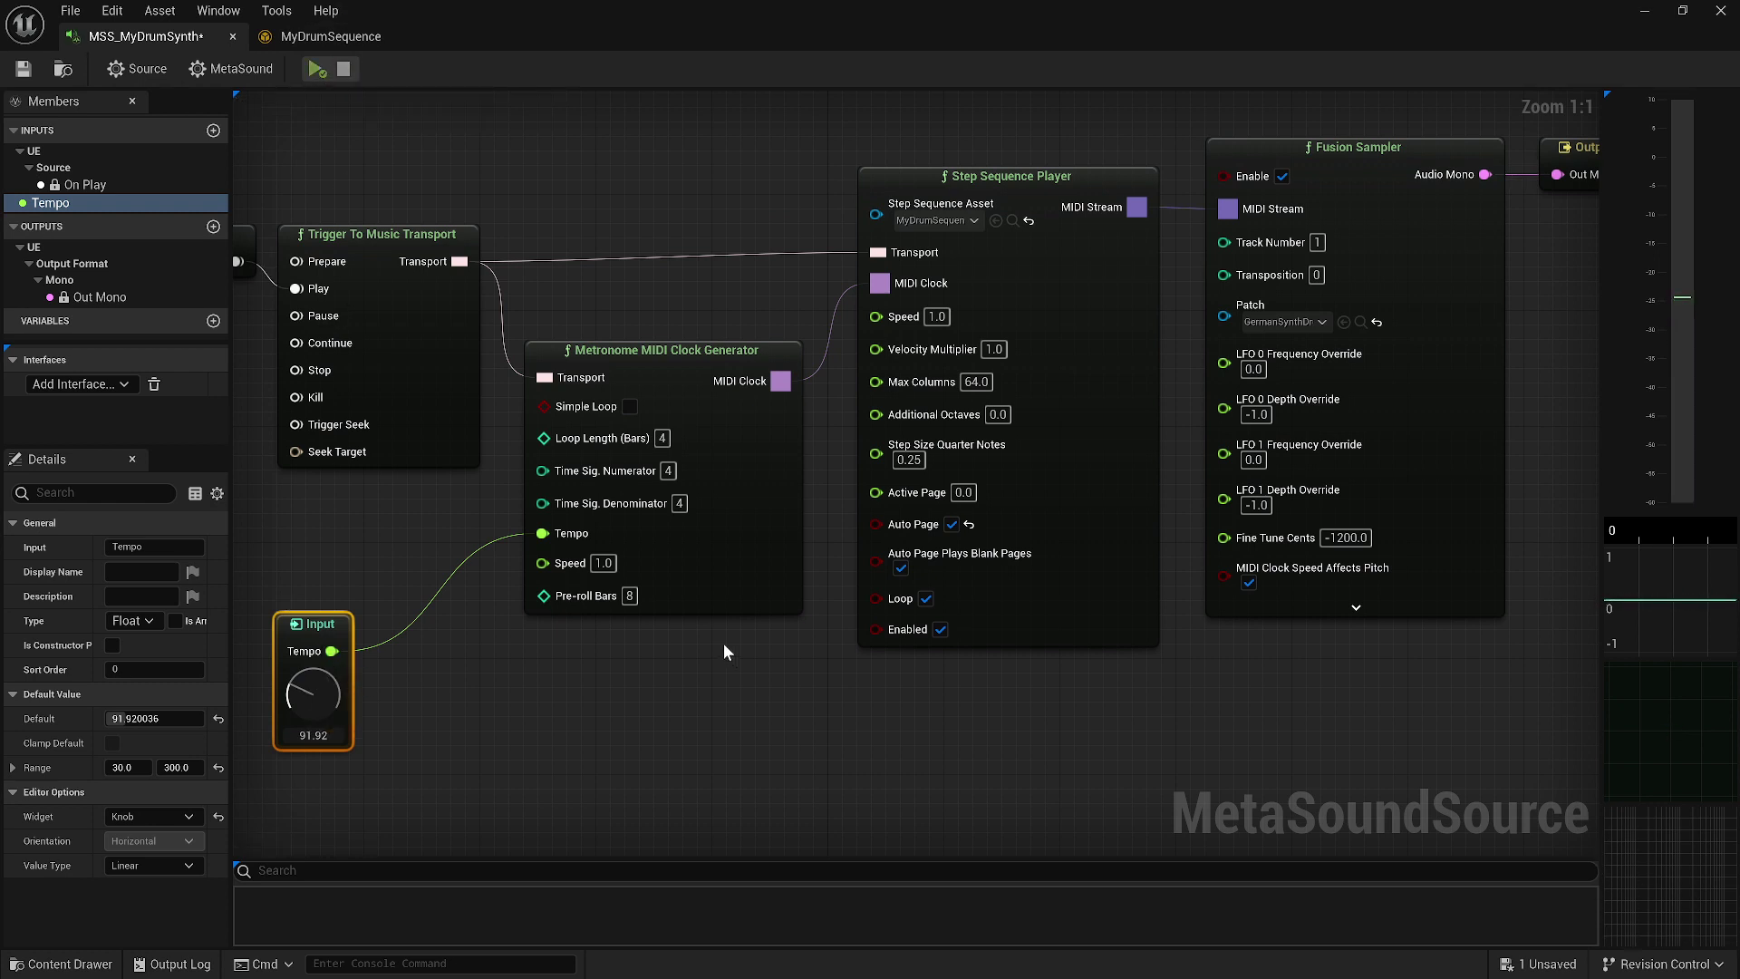